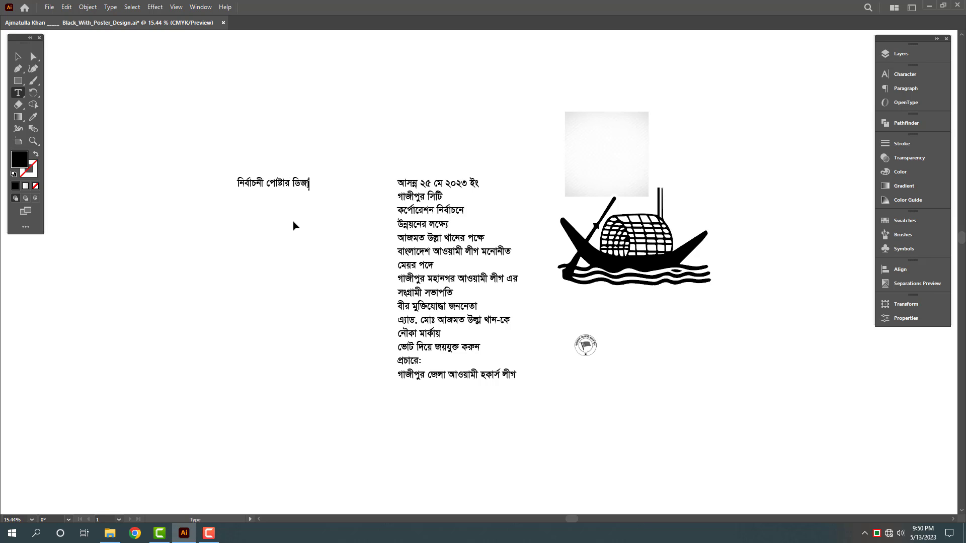
- Enlarge the heading "নির্বাচনী পোষ্টার ডিজাইন" and place it in the empty area beside the Bengali text list
key("Escape")
left_click_drag(278, 193, 281, 212)
left_click_drag(299, 193, 256, 246)
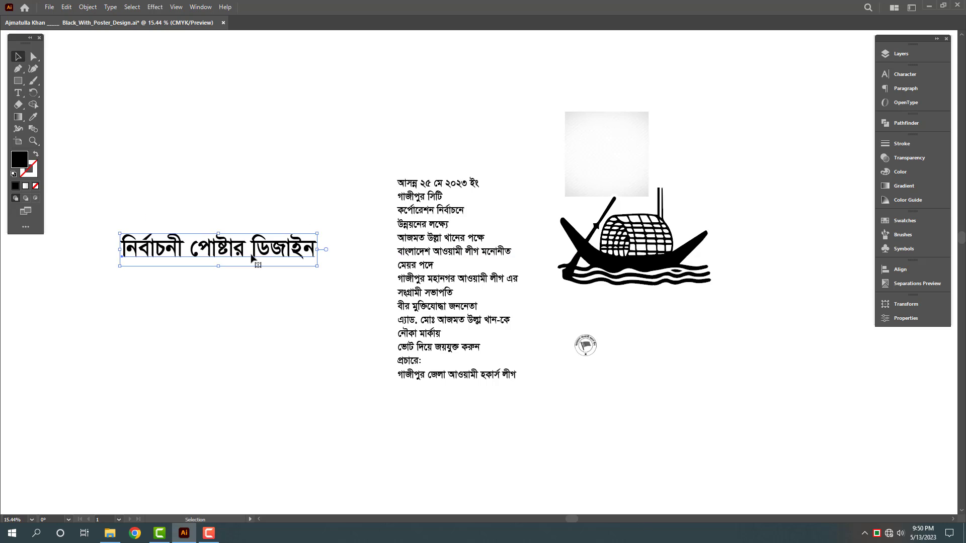
- Add the lines "সাদা-কালো" and "সাইজ ২ফিট বাই ৩ফিট" below the heading and centre-align the whole text block
triple_click(261, 255)
key("Right")
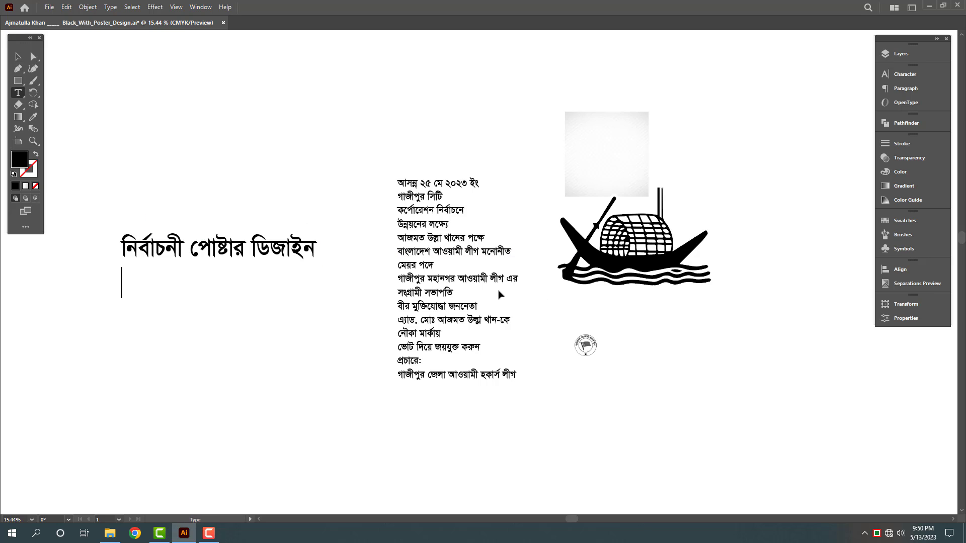
type("সাদা")
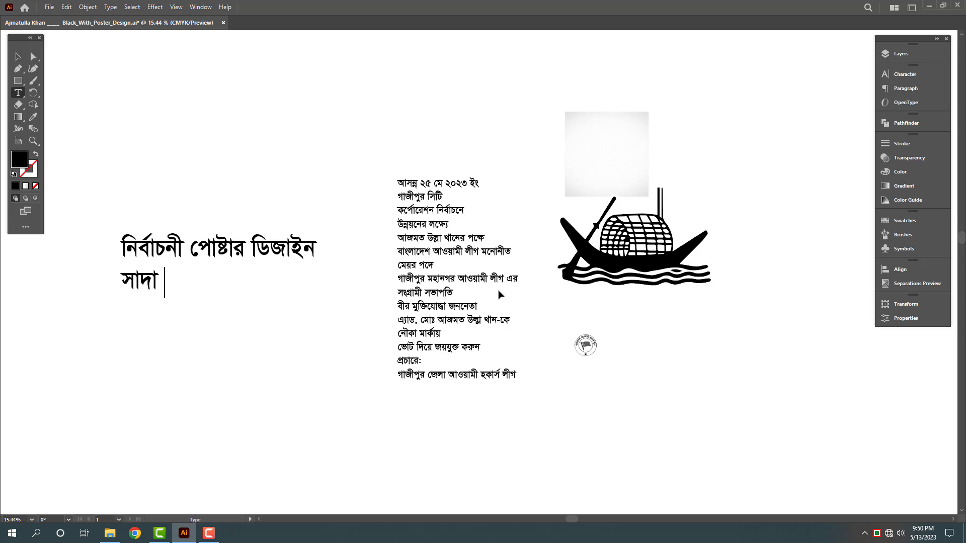
key("BackSpace")
type("-কালোসাইজ")
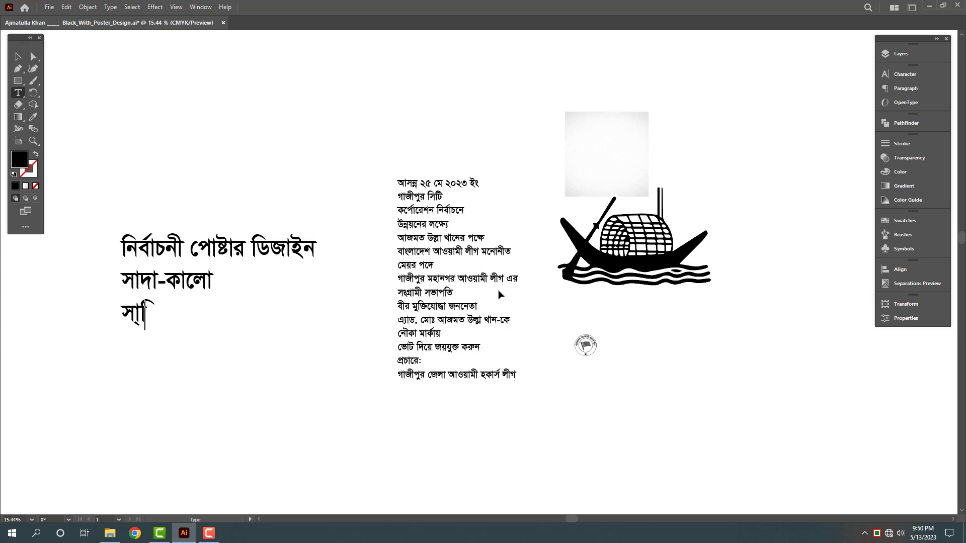
type(" ৩")
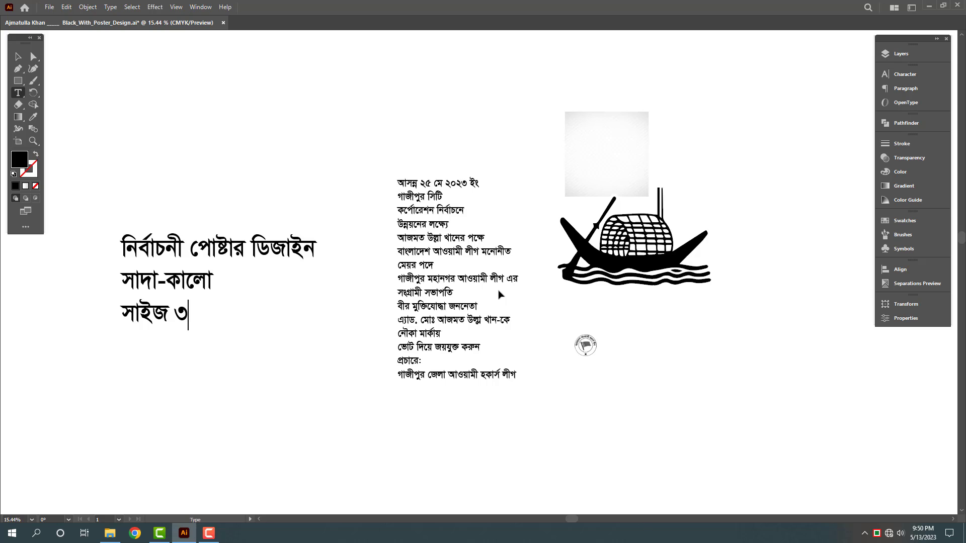
key("BackSpace")
type("২ফিট বাই ৩ফিট")
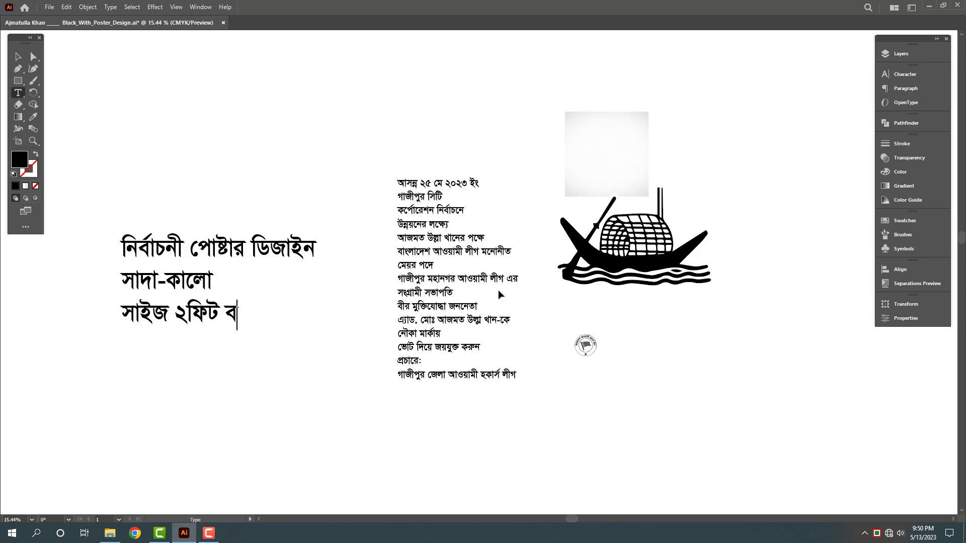
key("Escape")
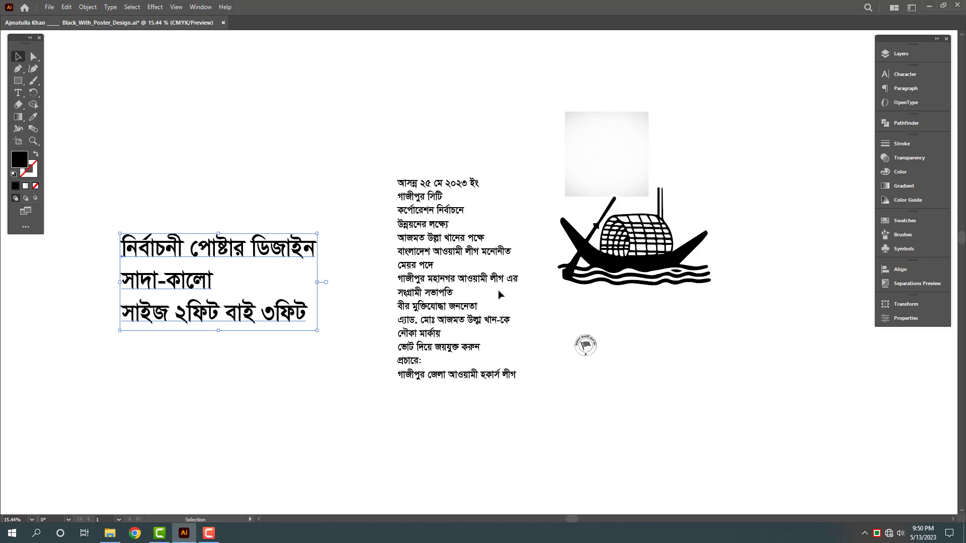
key("ctrl+shift+c")
left_click_drag(187, 305, 303, 320)
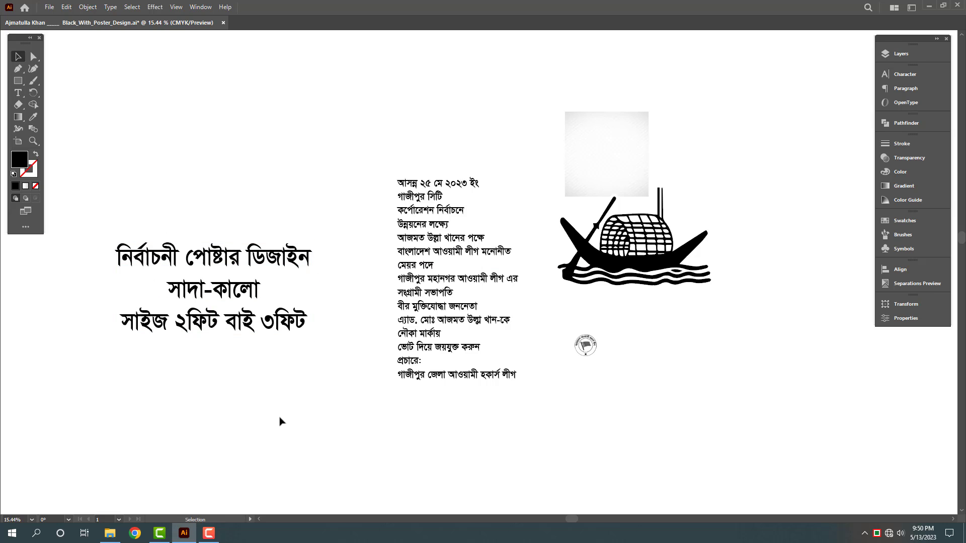
- Delete the three-line note describing the poster's colour and size
left_click(217, 280)
key("Delete")
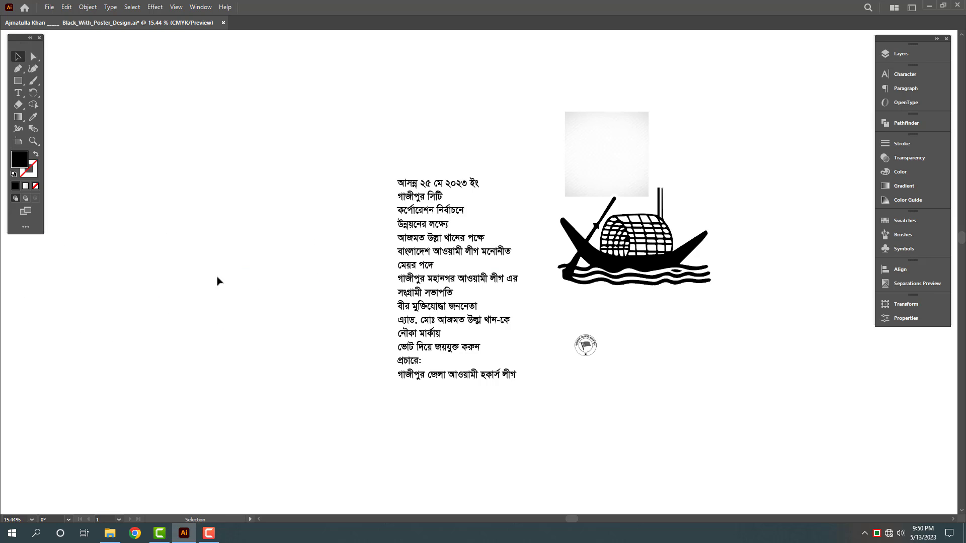
- Draw a 24 in by 36 in rectangle in the empty space to the left of the poster text
left_click(448, 216)
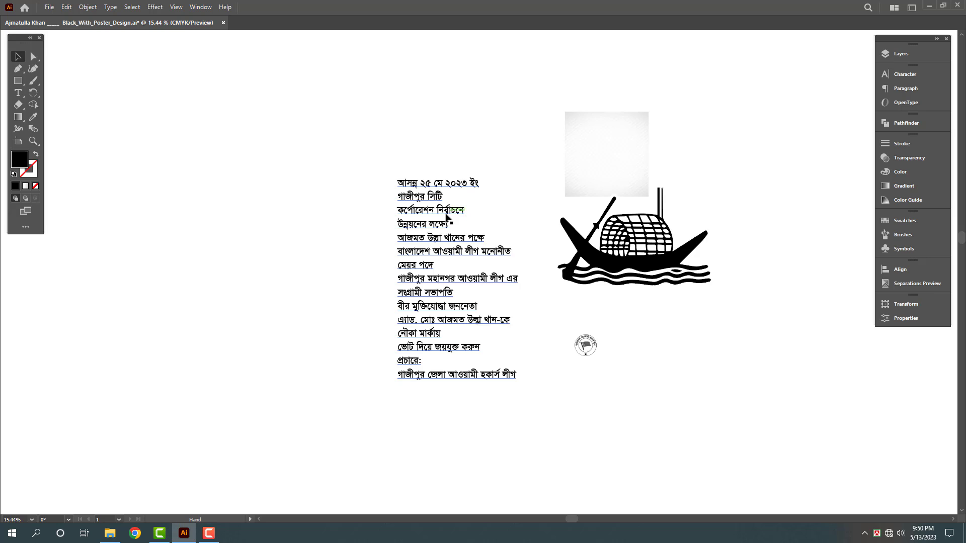
left_click_drag(559, 239, 708, 235)
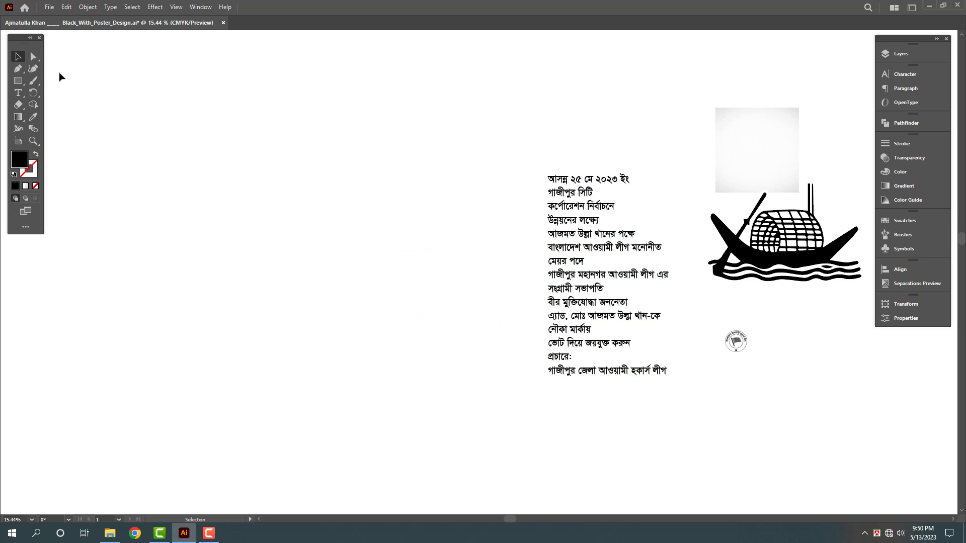
left_click(21, 82)
left_click(275, 173)
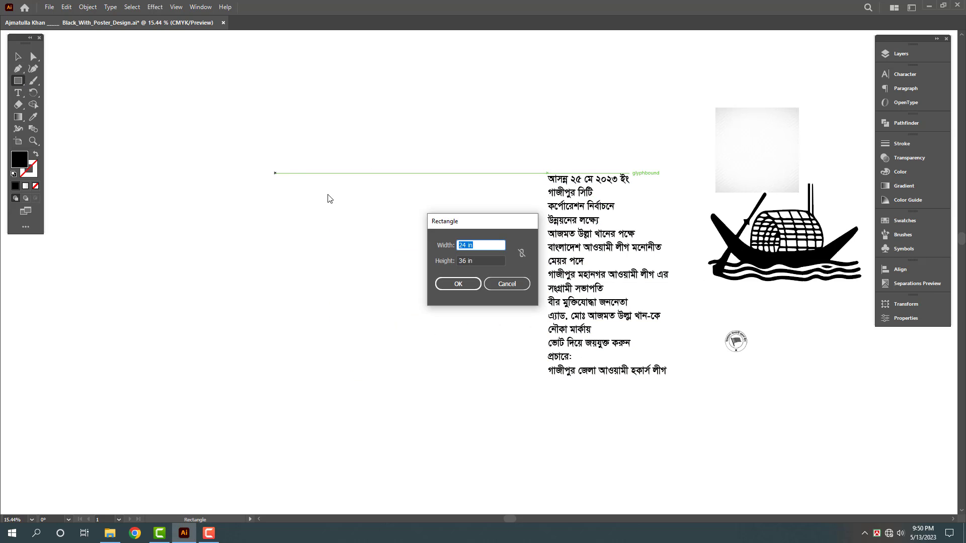
key("Tab")
key("Return")
key("v")
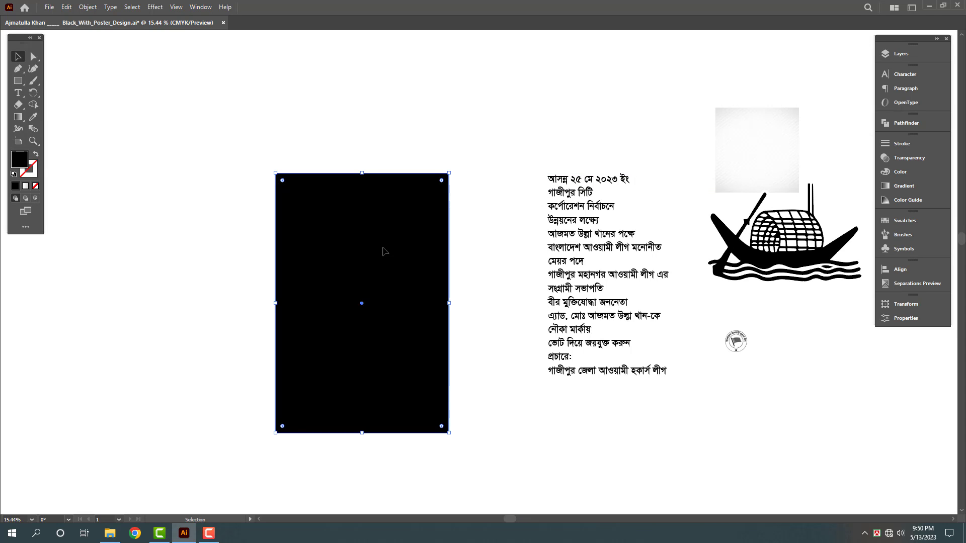
- Show the rulers and place locked horizontal and vertical guides through the centre of the black rectangle
left_click_drag(386, 249, 455, 244)
key("ctrl+space")
left_click_drag(456, 245, 419, 218)
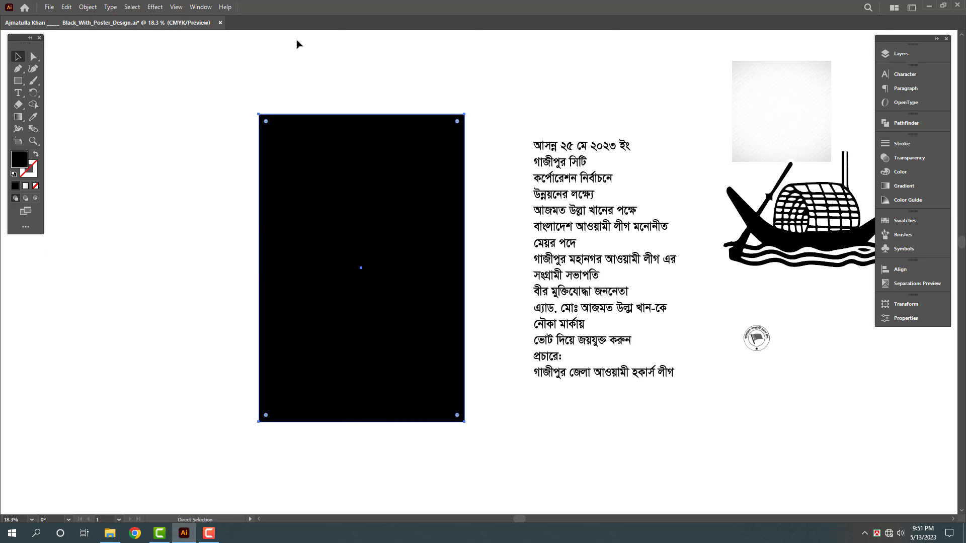
key("ctrl+r")
left_click_drag(319, 38, 363, 269)
left_click(88, 286)
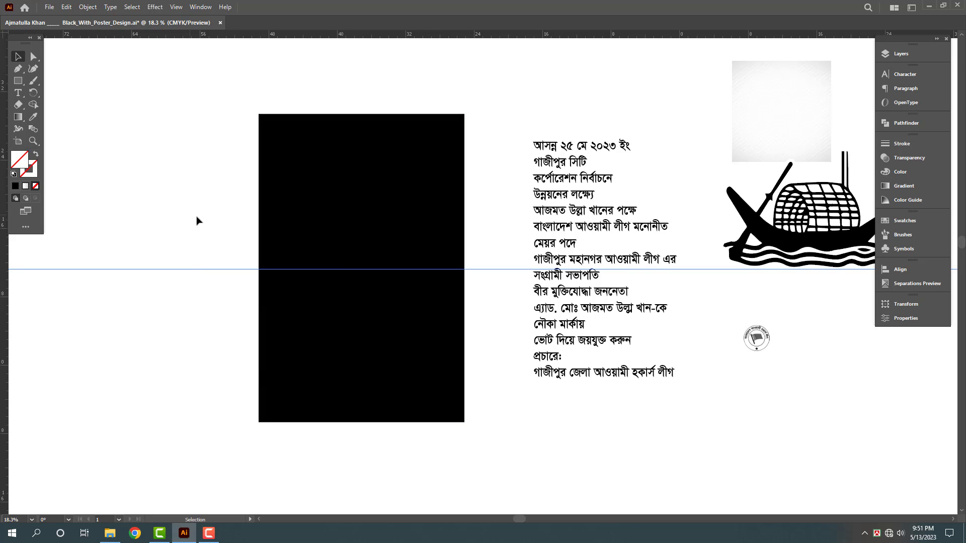
right_click(183, 195)
left_click(218, 303)
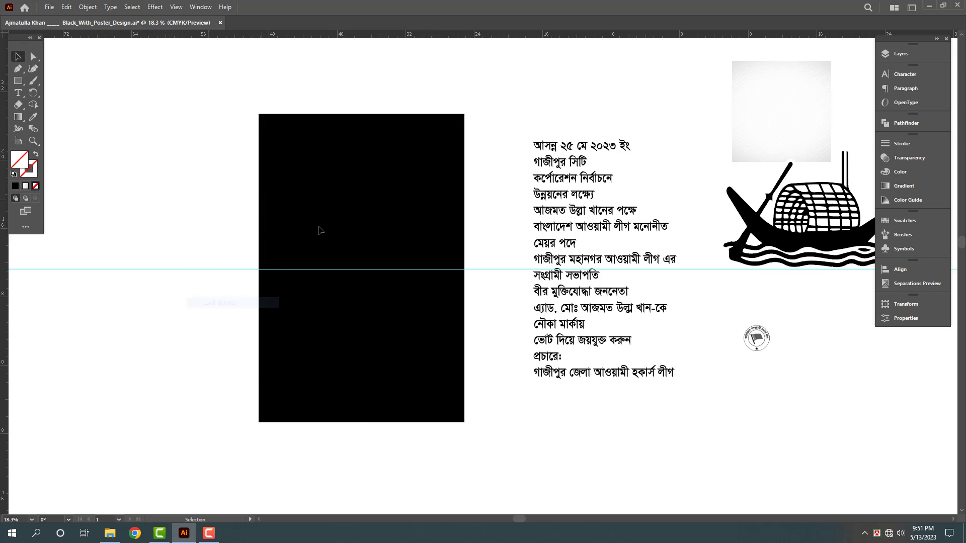
left_click(318, 230)
left_click_drag(6, 317, 361, 314)
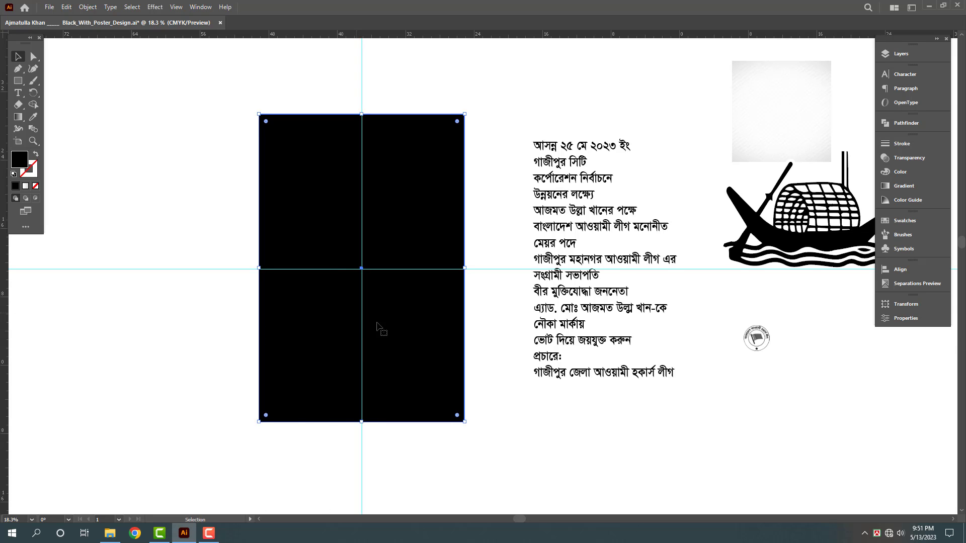
- Create an offset path about 0.7 in inside the edges of the black rectangle, keeping the Miter joins
left_click_drag(385, 241, 392, 267)
left_click_drag(369, 308, 383, 316)
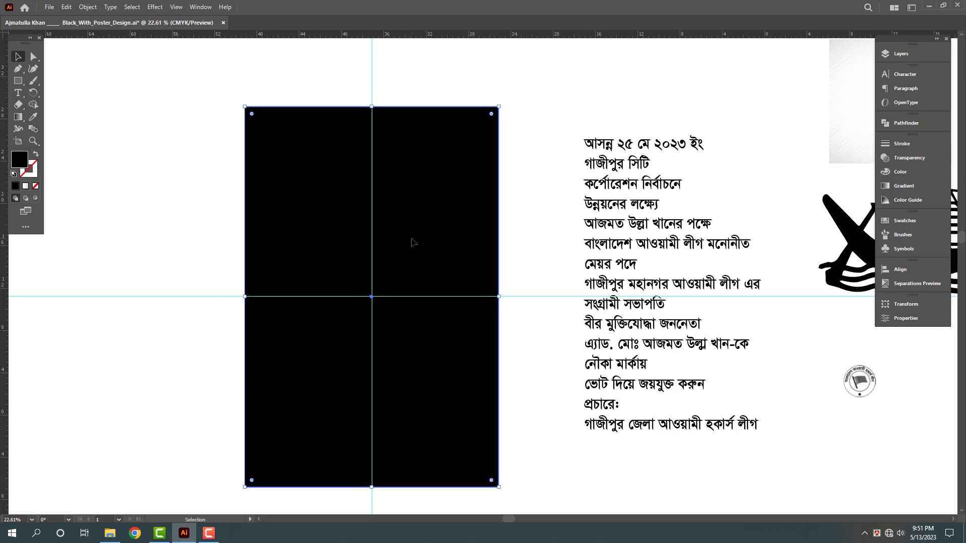
key("alt+o")
key("p")
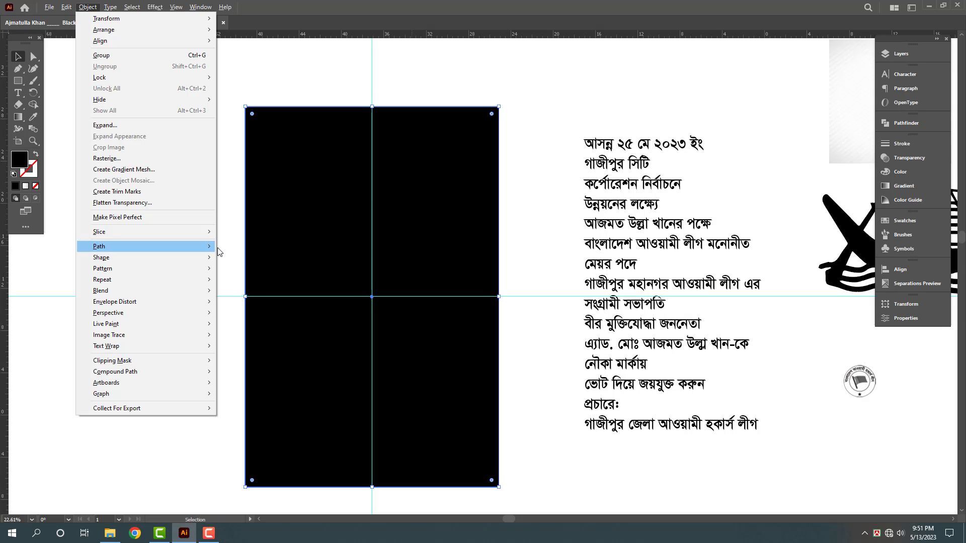
left_click(261, 280)
type("-")
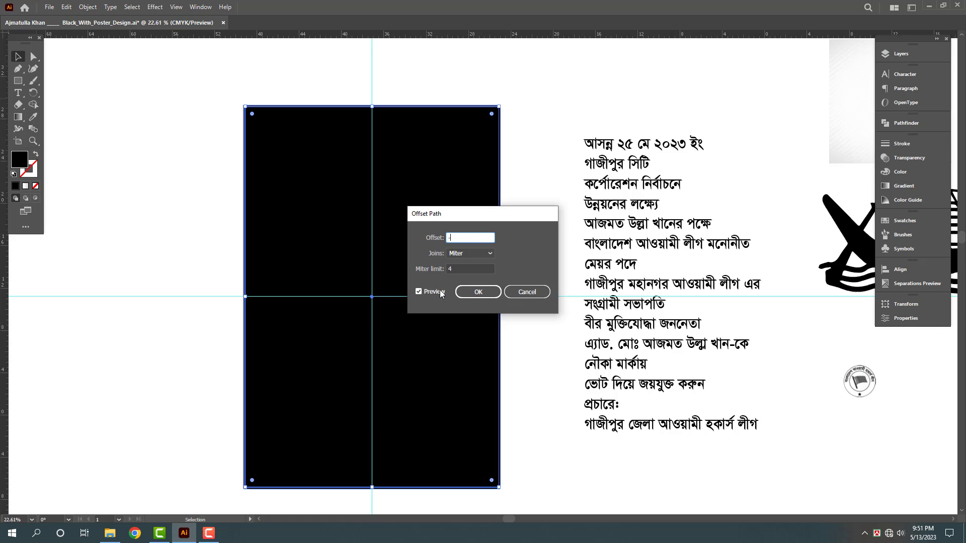
type("7")
key("Return")
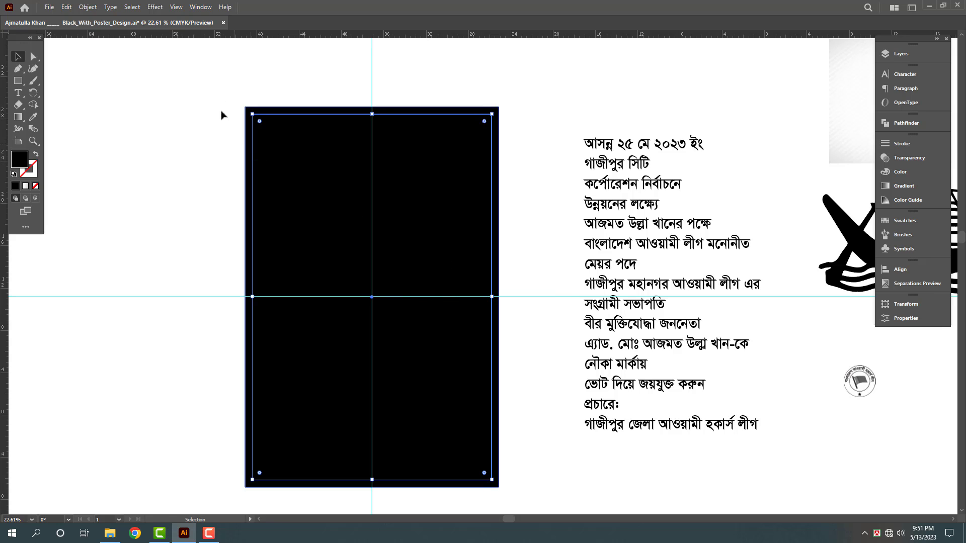
- Swap the fill and stroke of both rectangles to turn them into unfilled black outlines
left_click(36, 155)
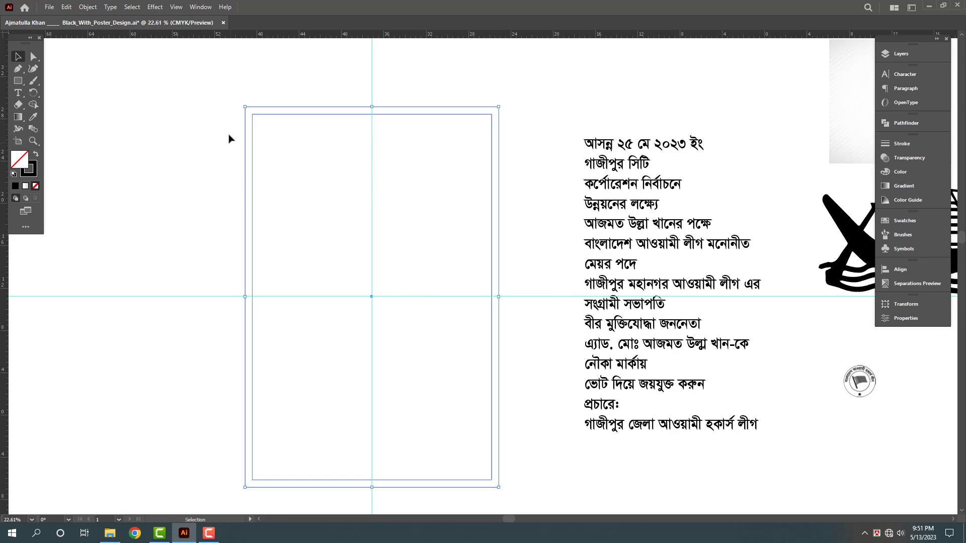
left_click(241, 89, "ctrl+alt")
left_click(228, 89, "ctrl+alt")
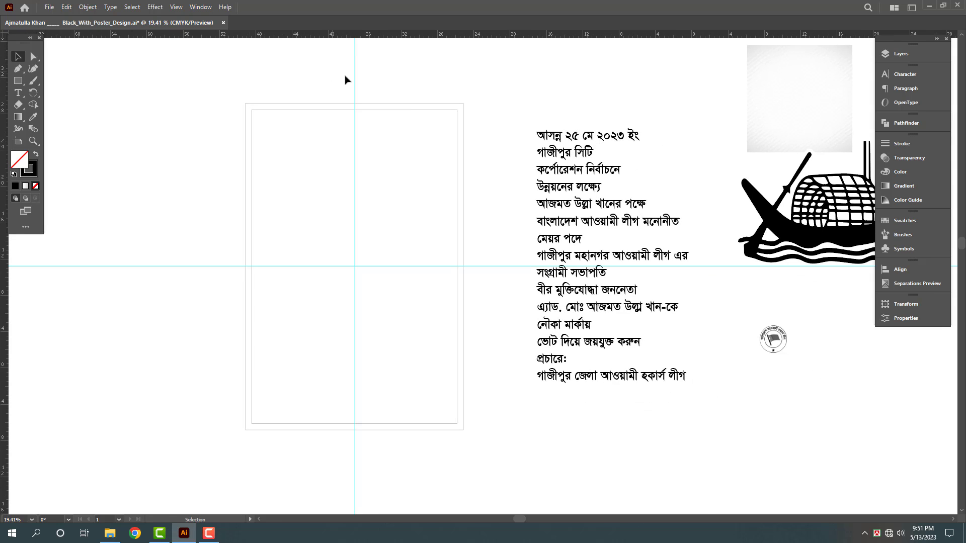
- Move the poster text closer to the frame's right side and the boat artwork and grey square to its left
left_click(613, 139)
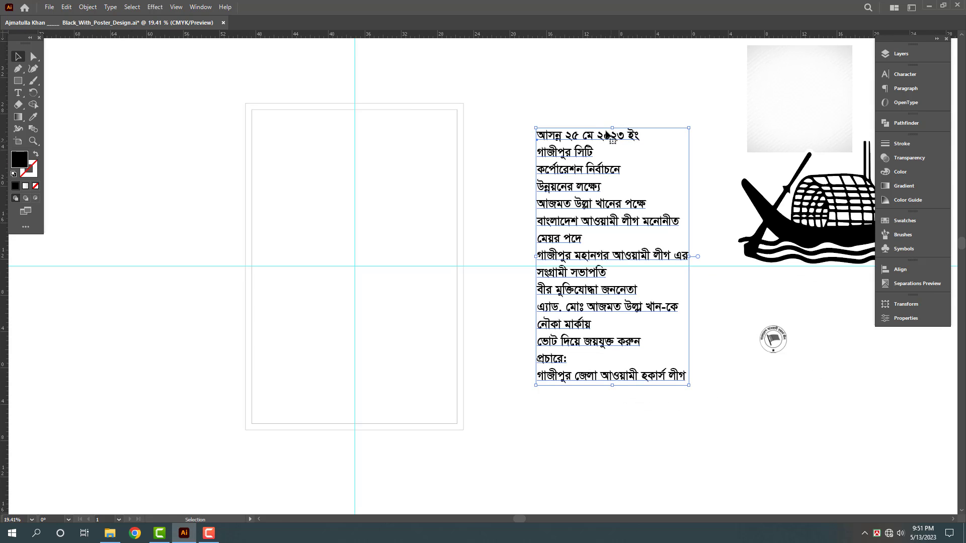
left_click_drag(613, 139, 537, 136)
key("ctrl+shift+a")
left_click_drag(555, 210, 361, 209)
left_click_drag(655, 180, 739, 233)
left_click_drag(593, 98, 206, 284)
left_click(407, 210)
left_click_drag(331, 210, 522, 183)
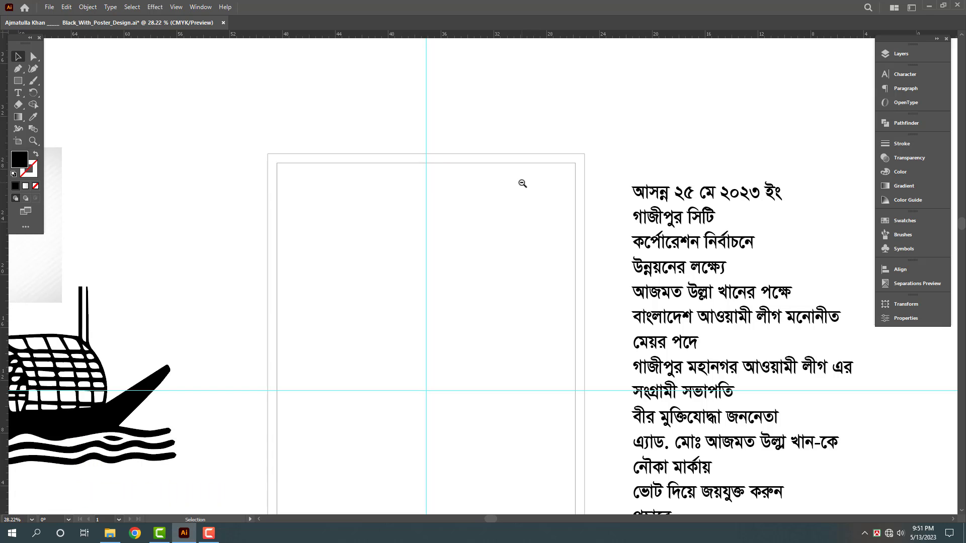
- Copy the poster text into the upper part of the frame and replace the copy's content with "আল্লাহ সর্ব শক্তিমান"
key("alt+shift")
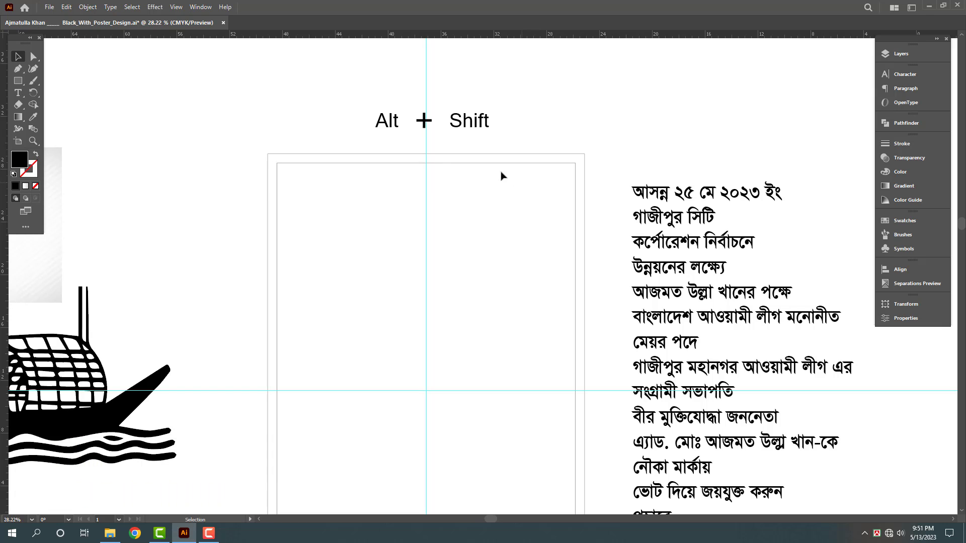
left_click_drag(665, 200, 398, 192)
triple_click(401, 192)
key("ctrl+a")
key("ctrl+alt+b")
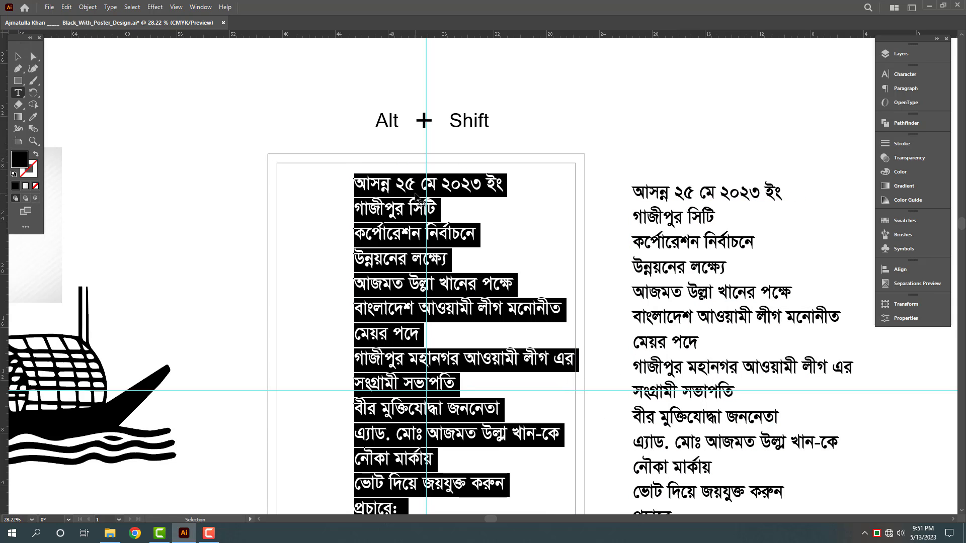
type("আল্লা")
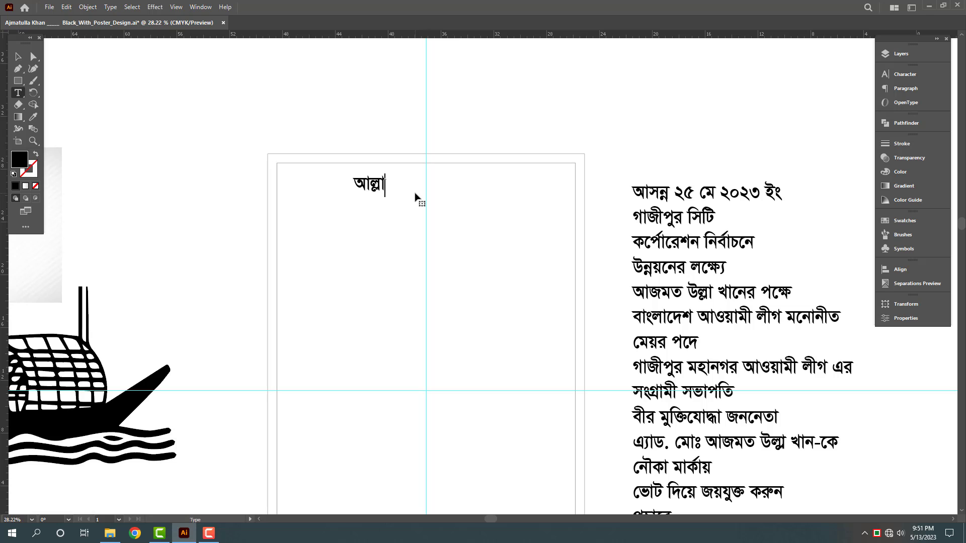
type("হ সর্ব শক্তিমান")
key("Escape")
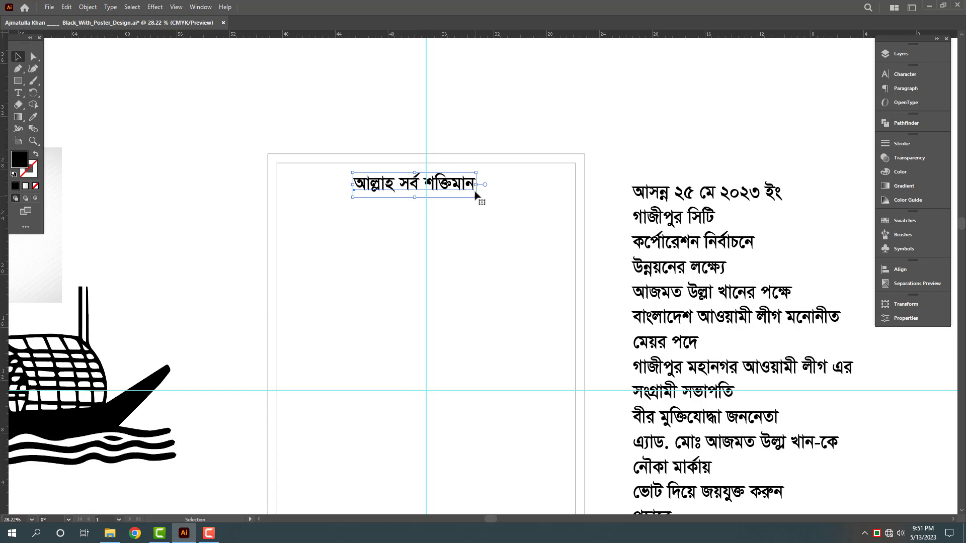
- Copy the reduced slogan to the frame's upper-left corner and replace the copy's text with "জয় বাংলা" and "জয় বঙ্গবন্ধু" on two lines
left_click_drag(475, 186, 327, 177)
triple_click(327, 176)
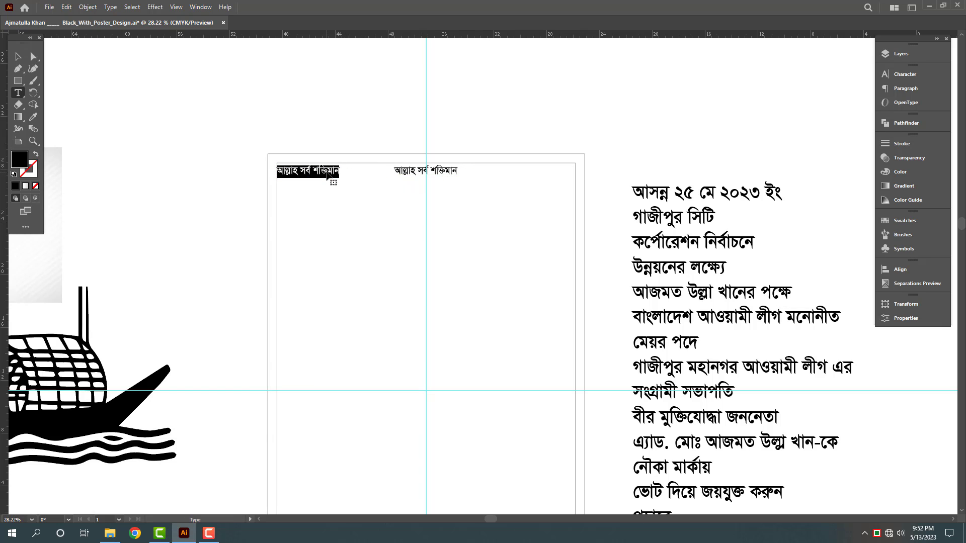
type("জয় বঙ্গবন্ধু")
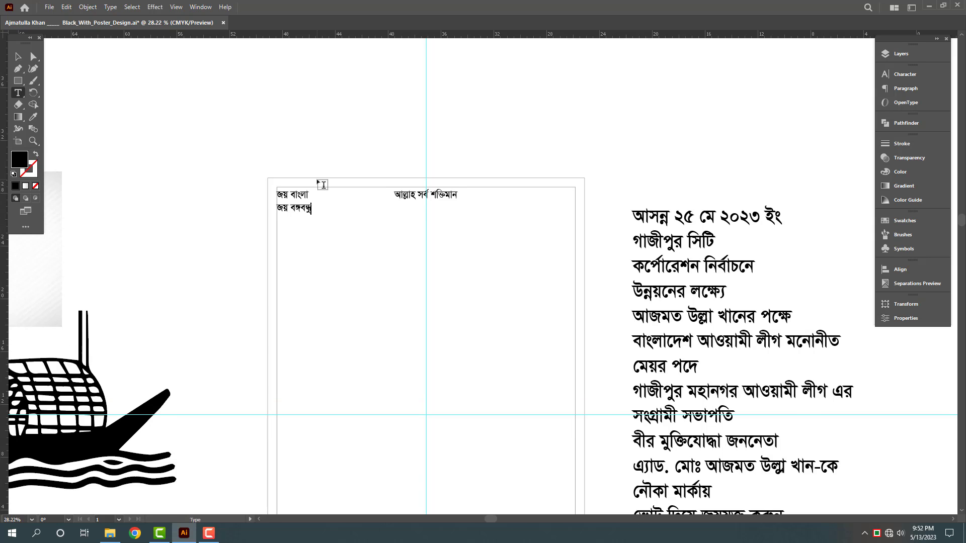
scroll(319, 186, "up", 1)
key("Escape")
- Enlarge the two-line slogan slightly and position it just inside the inner frame's upper-left corner
left_click_drag(313, 214, 455, 257)
key("ctrl")
key("ctrl+alt+b")
left_click_drag(351, 210, 293, 166)
left_click_drag(226, 151, 263, 145)
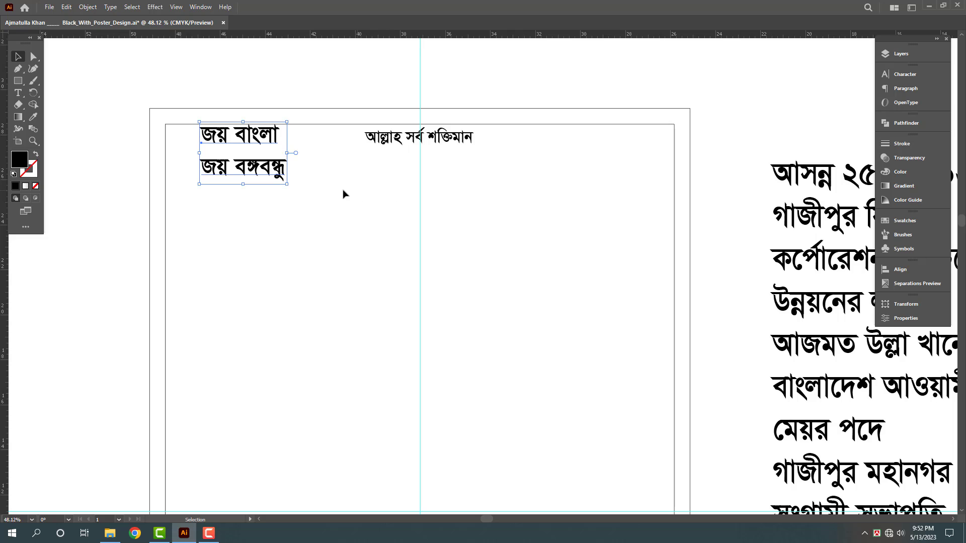
left_click_drag(286, 187, 276, 188)
- Nudge the slogan "আল্লাহ সর্ব শক্তিমান" up and to the right to centre it on the vertical guide
left_click_drag(431, 134, 430, 148)
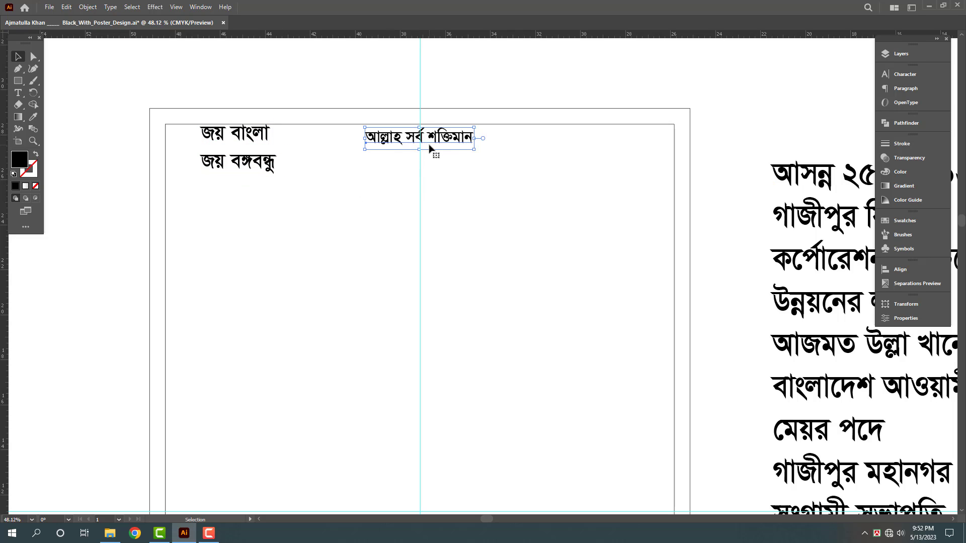
key("Up")
key("Up")
key("Up")
key("Up")
key("Up")
key("Right")
key("Right")
key("Right")
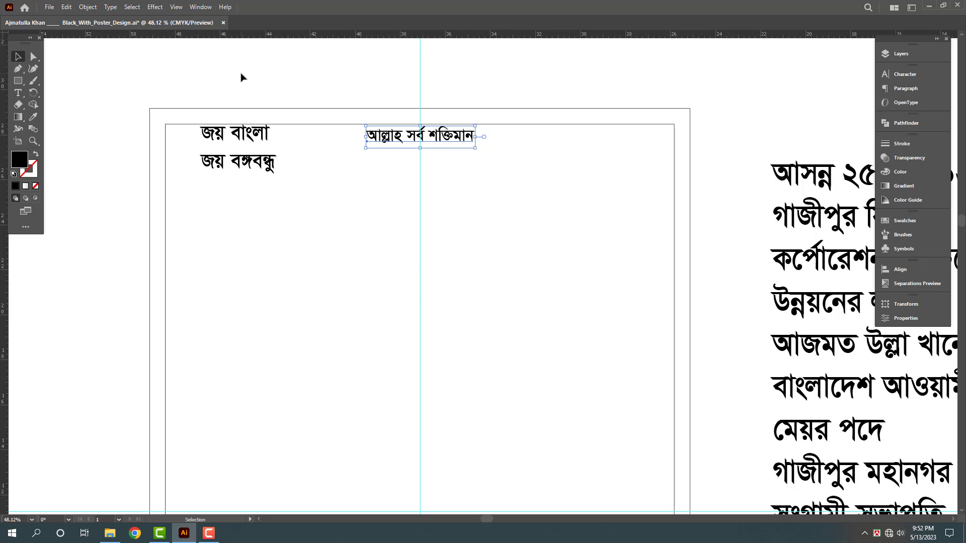
- Add a black diamond bullet in front of each of the two slogan lines in the frame's upper-left corner
left_click(193, 118)
scroll(168, 122, "up", 3)
key("m")
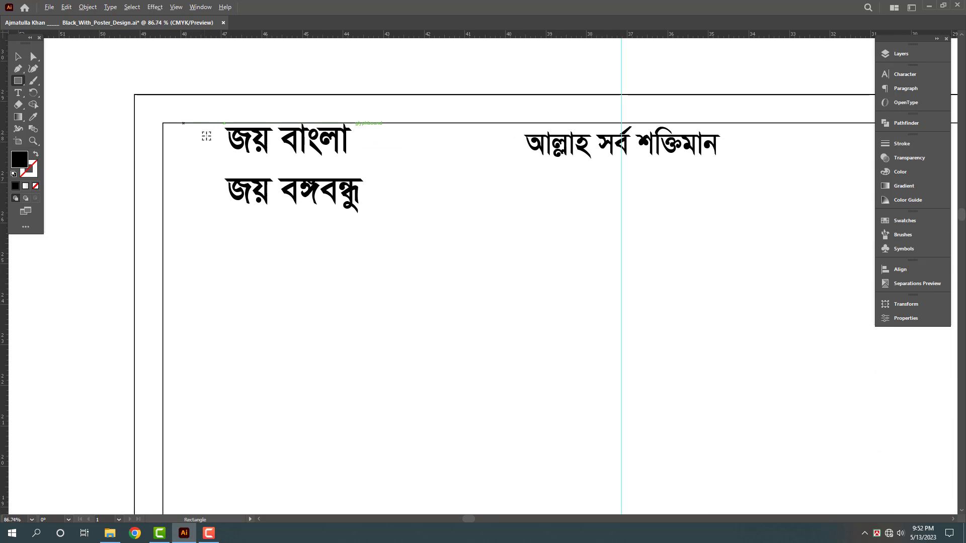
mouse_move(190, 129)
left_mouse_down()
mouse_move(216, 153)
mouse_move(211, 189)
left_mouse_up()
key("v")
- Nudge the two-line slogan right and slightly down so each line sits level with its diamond bullet
left_click(324, 205)
key("Right")
key("shift+Right")
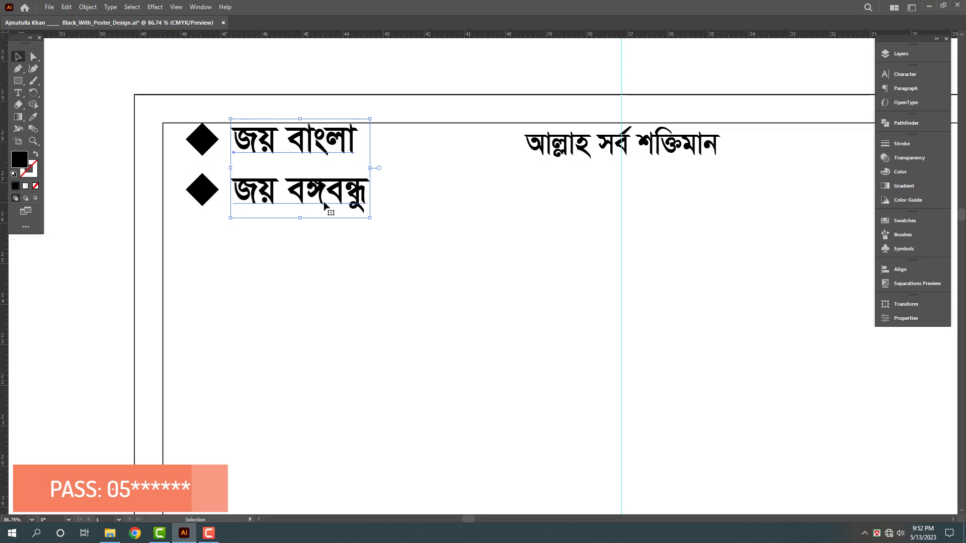
key("Down")
key("Down")
key("Down")
key("Down")
key("Down")
key("Down")
key("Down")
key("ctrl+space")
mouse_move(325, 186)
left_mouse_down()
mouse_move(126, 187)
mouse_move(328, 197)
left_mouse_up()
key("space")
left_click_drag(412, 207, 370, 177)
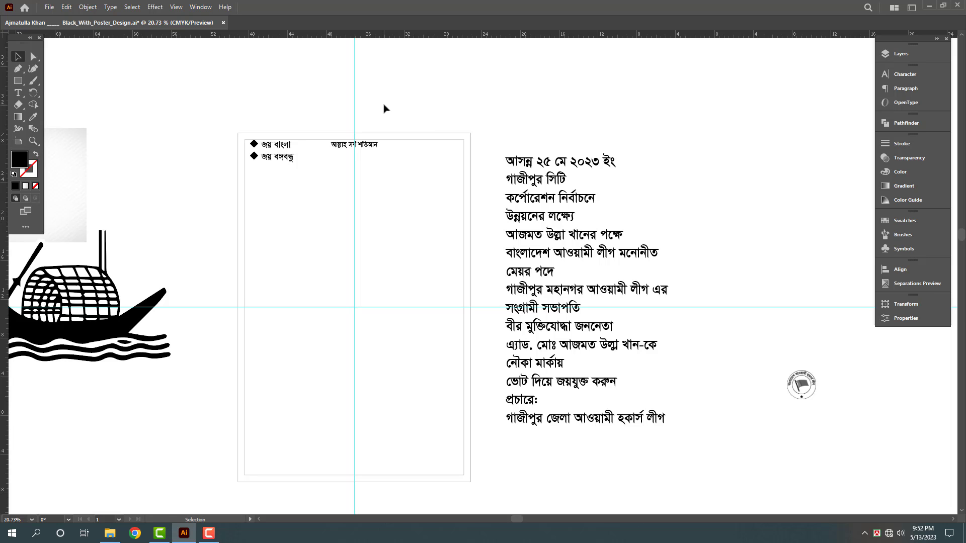
- Duplicate the outer frame in place and scale the copy down to a smaller, narrower rectangle in the poster's upper-right area
left_click_drag(379, 105, 311, 104)
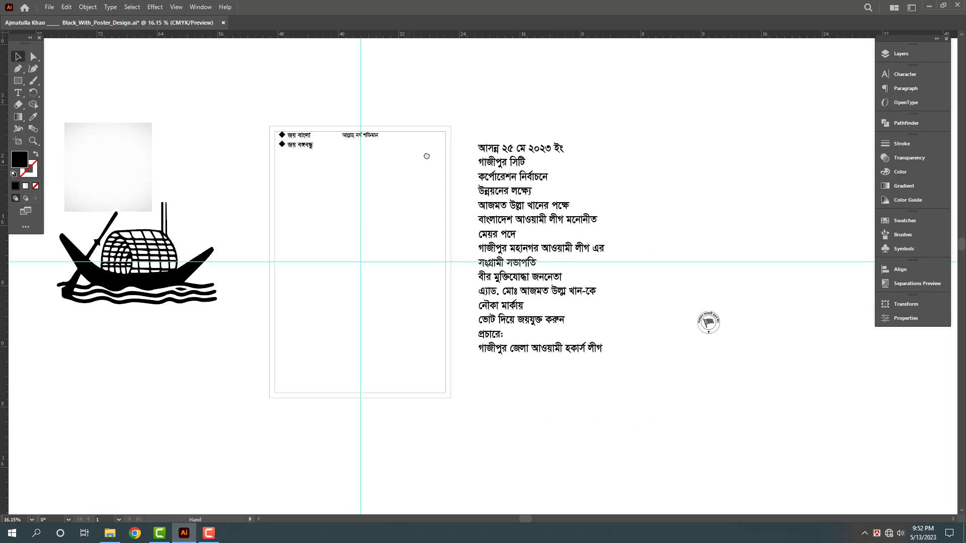
left_click_drag(422, 154, 444, 131)
left_click(454, 106)
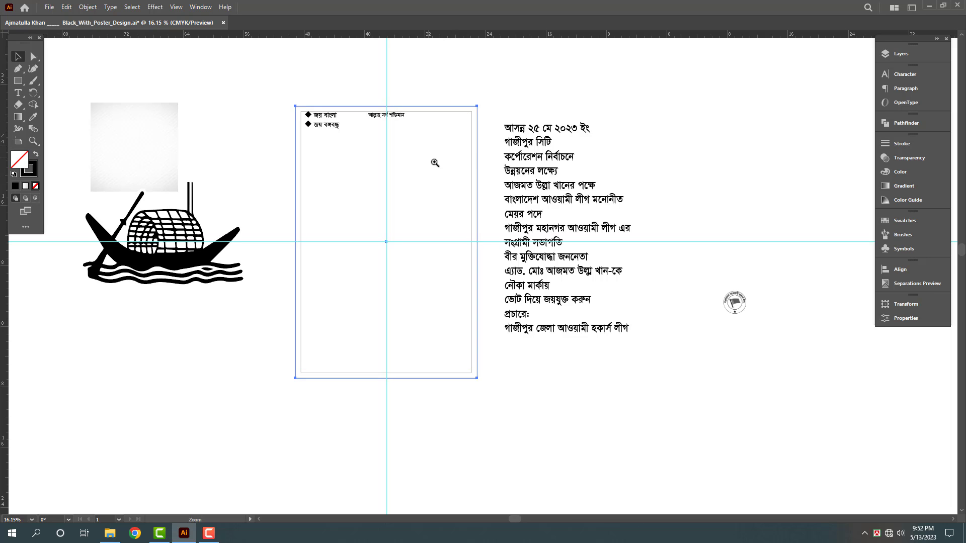
scroll(433, 166, "up", 1)
key("ctrl+c")
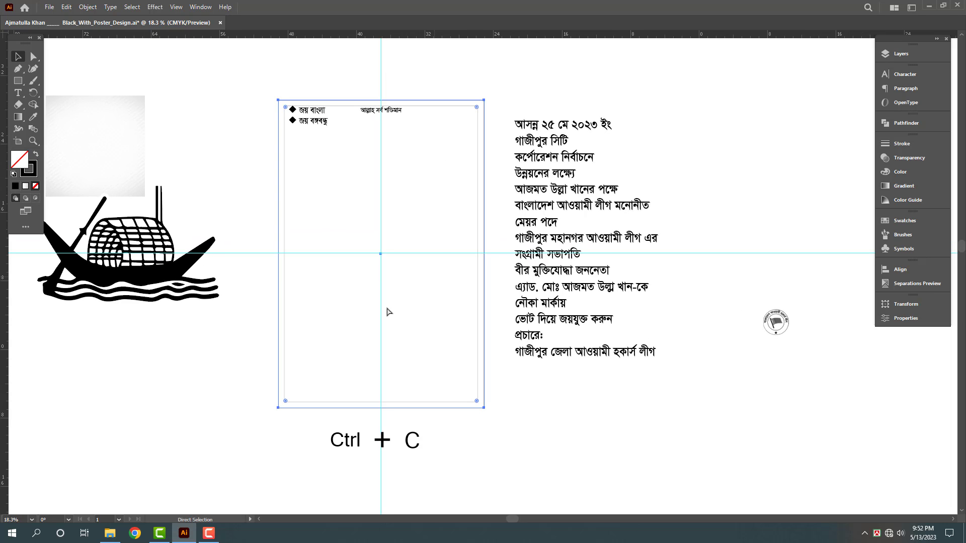
key("ctrl+f")
left_click_drag(278, 406, 405, 258)
scroll(433, 151, "up", 4)
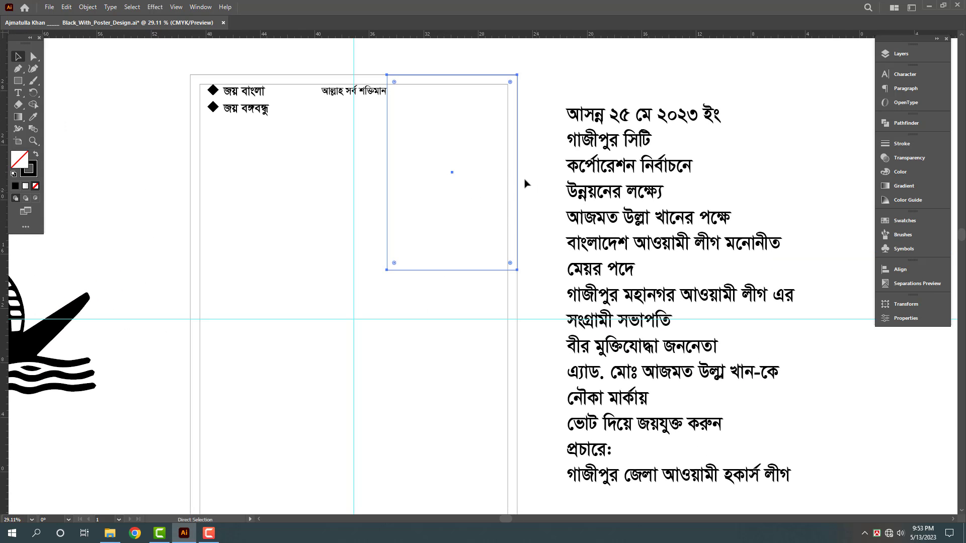
left_click_drag(519, 173, 504, 173)
- Swap the small rectangle's fill and stroke, then fill it with the white-to-grey linear gradient at a 90° angle
left_click(38, 156)
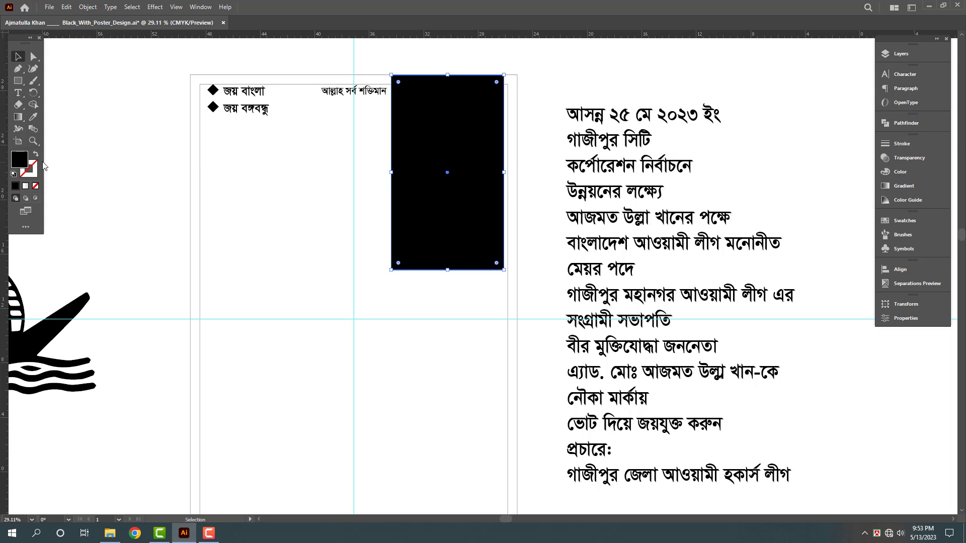
left_click(905, 190)
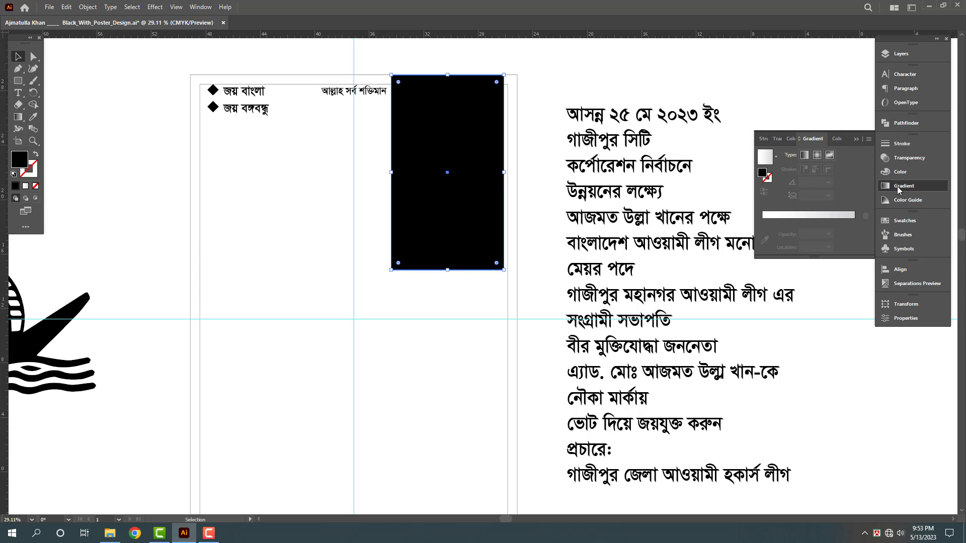
left_click(802, 155)
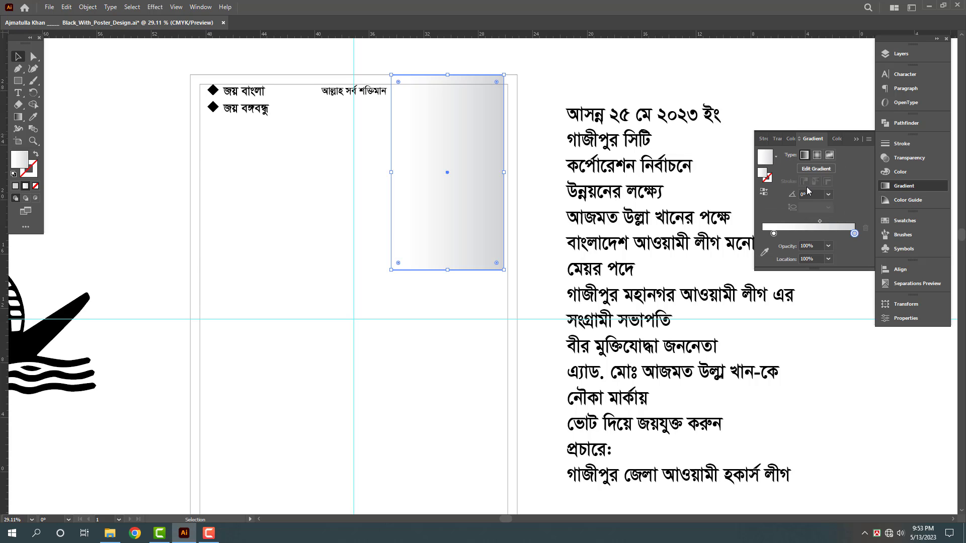
left_click(822, 198)
type("90")
key("Return")
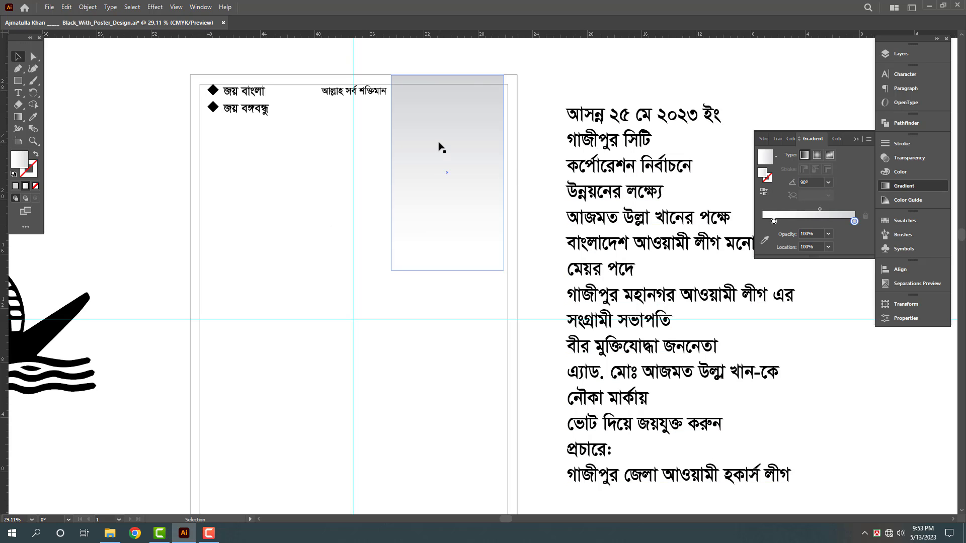
left_click(463, 144)
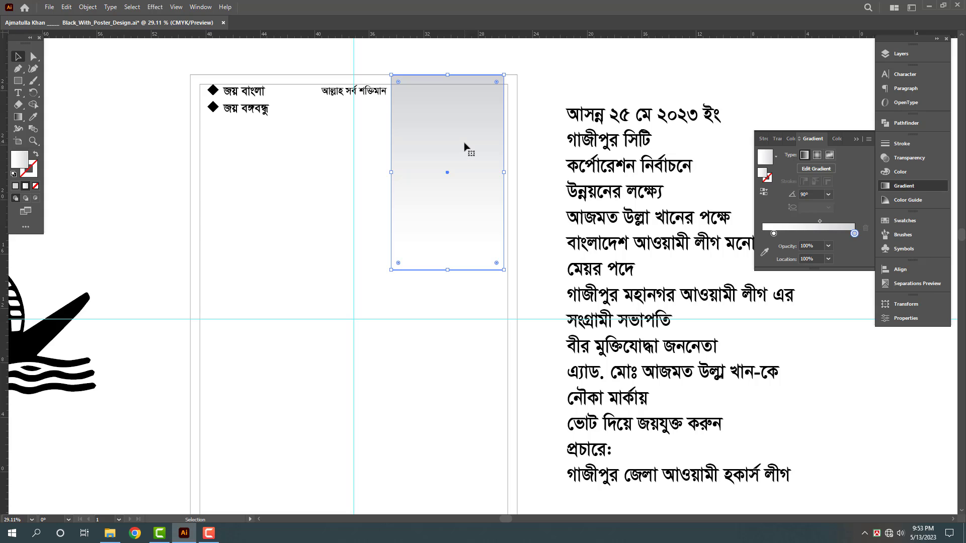
left_click(625, 80)
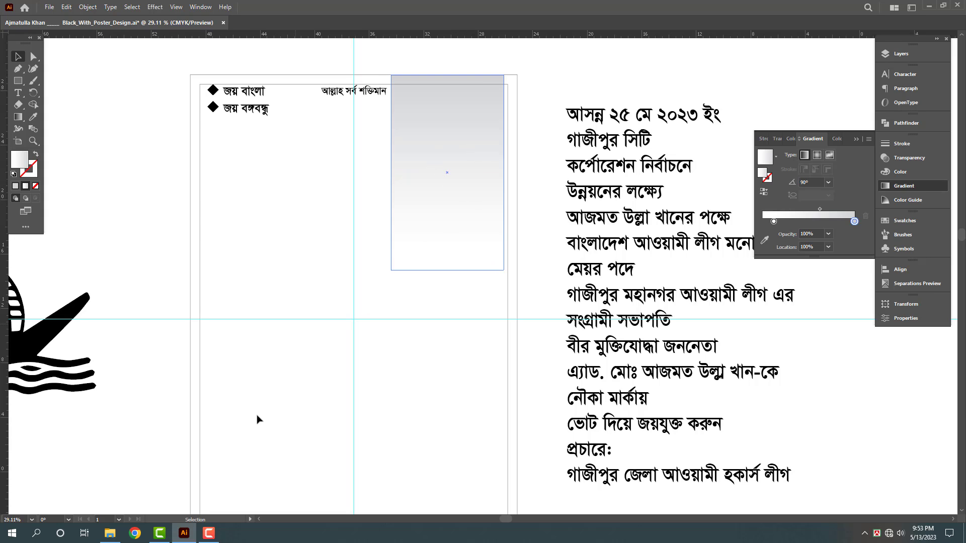
scroll(395, 185, "down", 3)
left_click(439, 179)
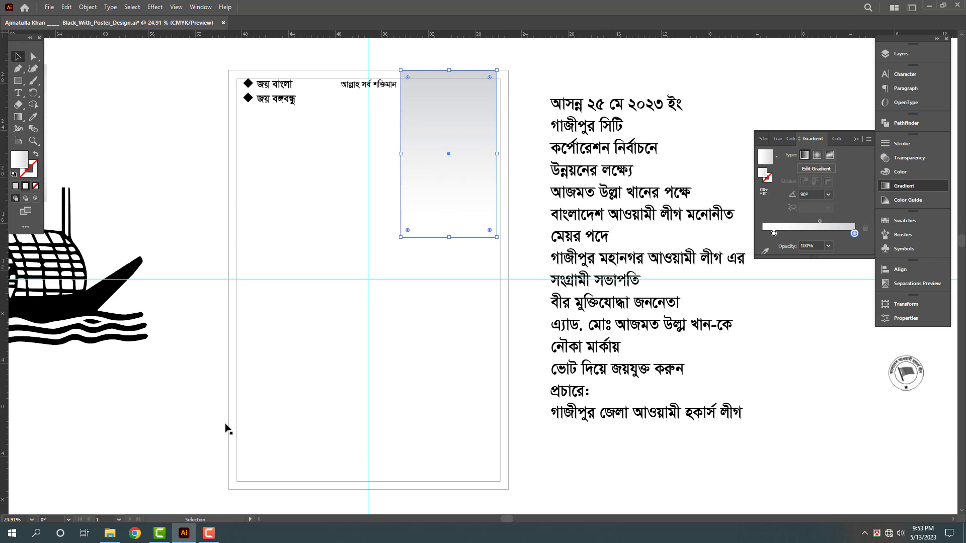
left_click(821, 60)
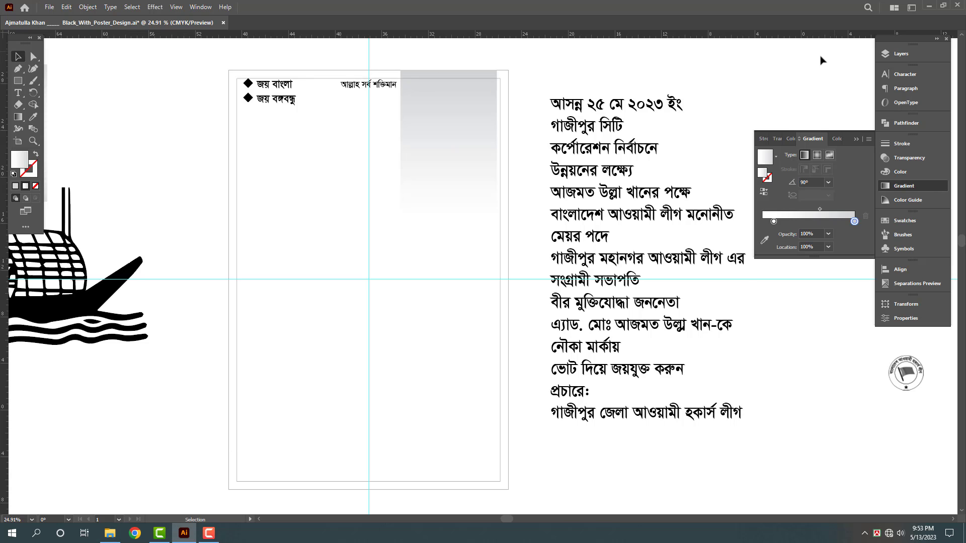
- Switch to File Explorer and browse drive E: to All Design > Policital > Awami League > Sheikh Hasina with larger thumbnails
key("super+d")
double_click(22, 24)
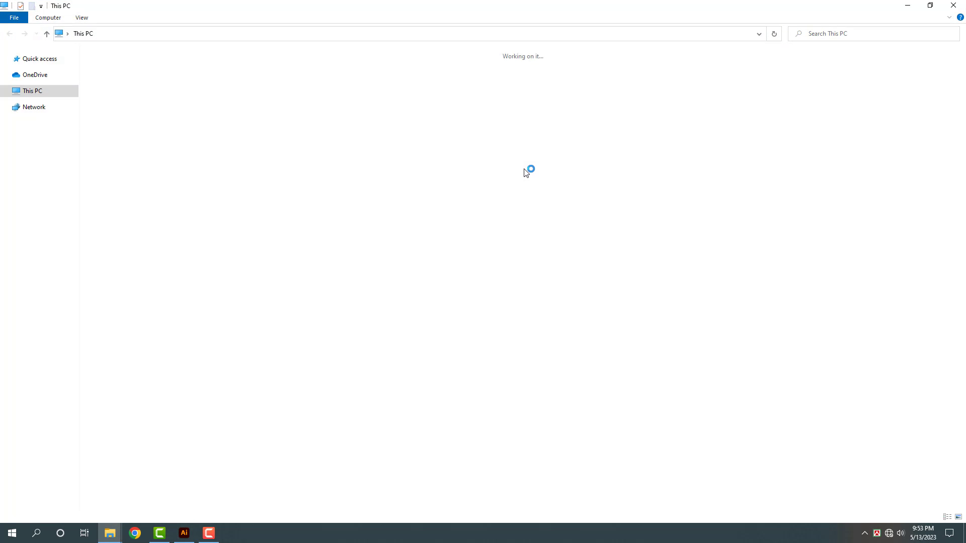
double_click(410, 157)
left_click(136, 66)
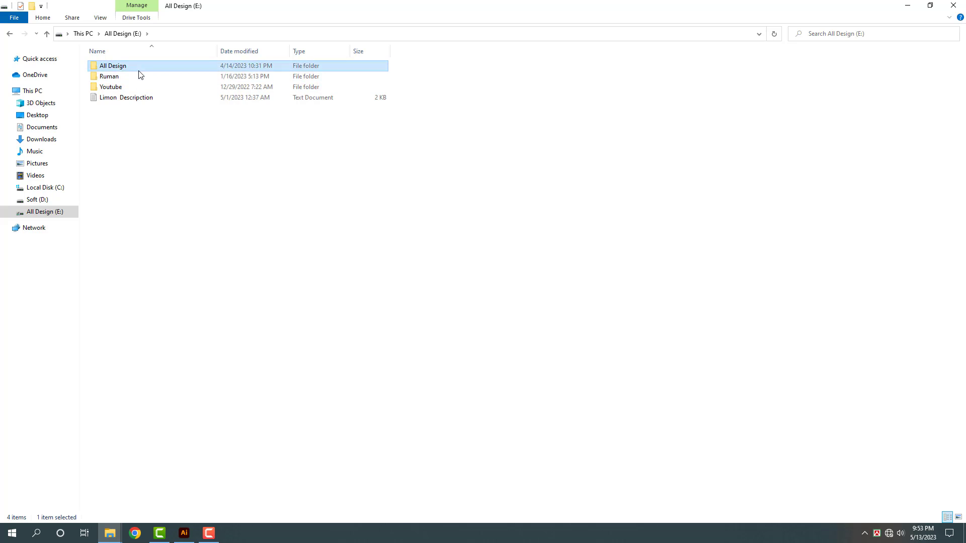
double_click(139, 69)
double_click(826, 78)
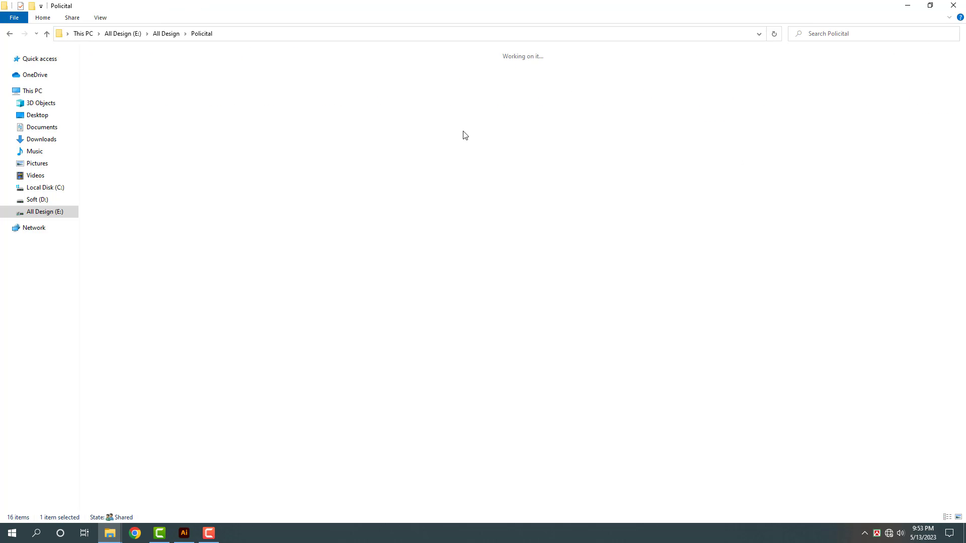
double_click(619, 96)
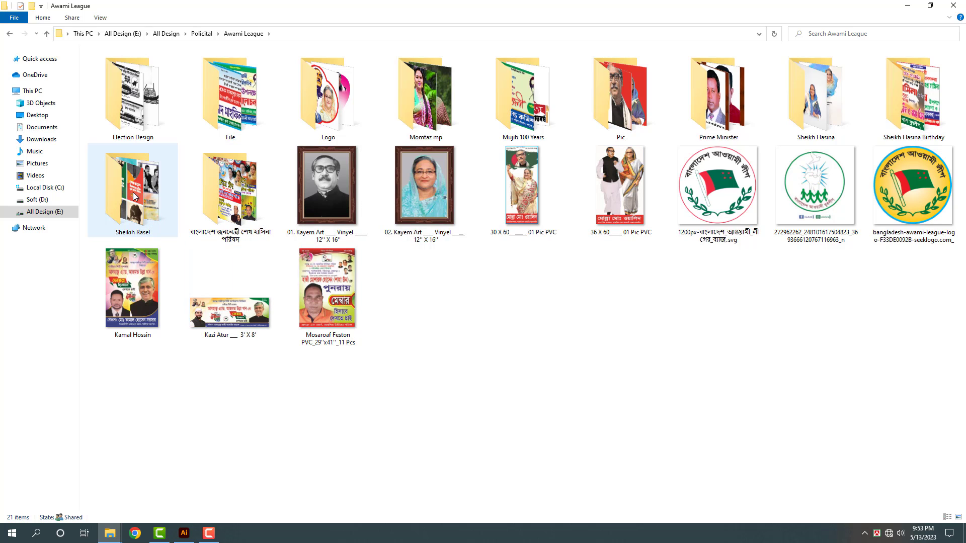
double_click(827, 114)
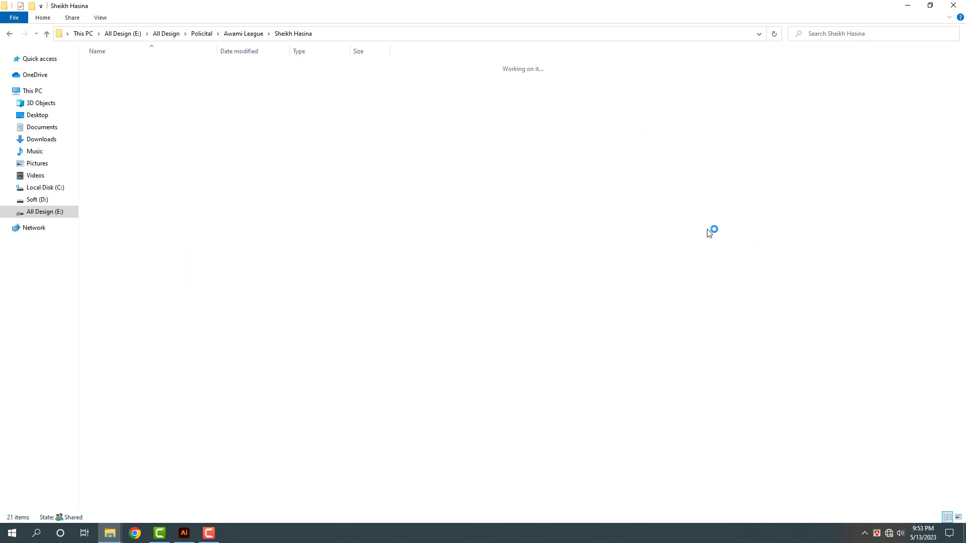
scroll(556, 309, "up", 4, "ctrl")
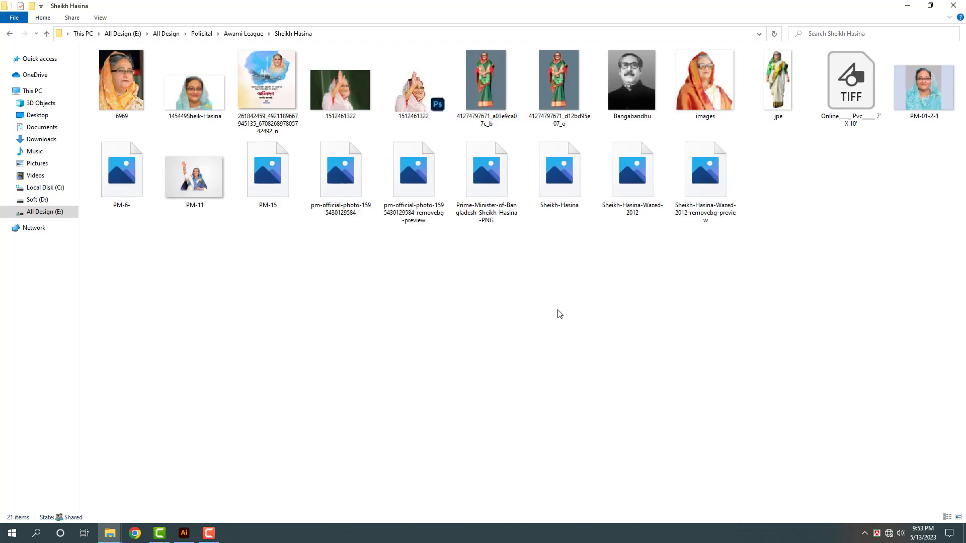
- Open the picture PM-6- from the Sheikh Hasina folder in Photoshop
left_click(297, 225)
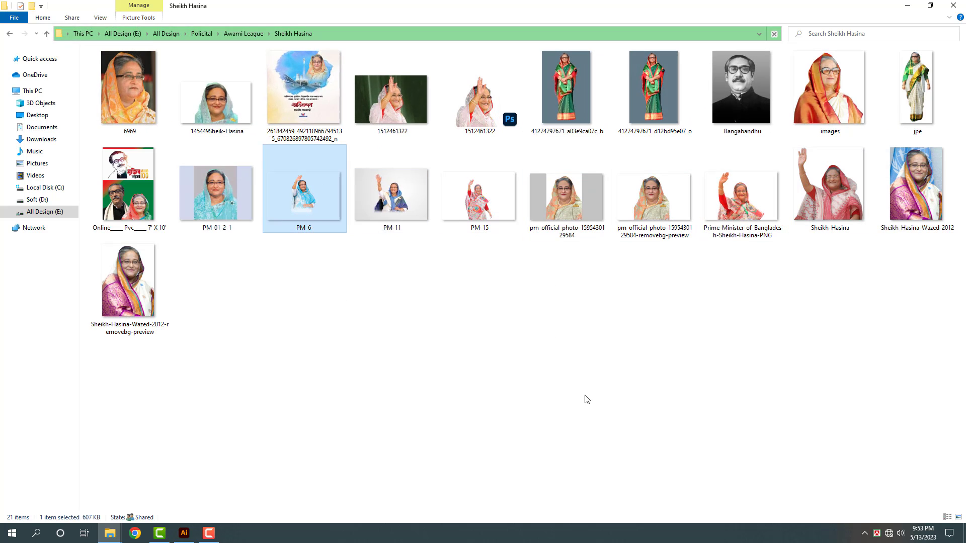
left_click(423, 224)
right_click(398, 202)
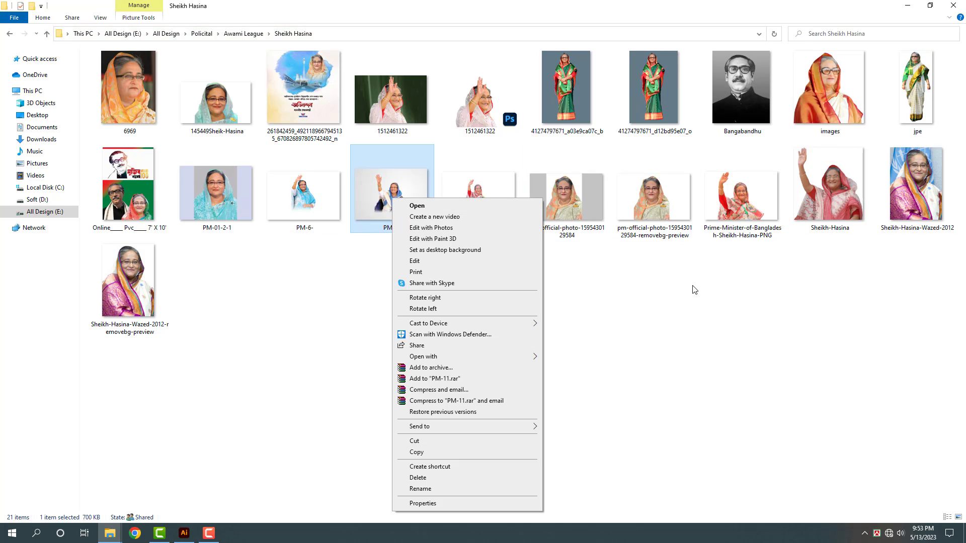
scroll(701, 281, "up", 2, "ctrl")
left_click(580, 246)
right_click(576, 233)
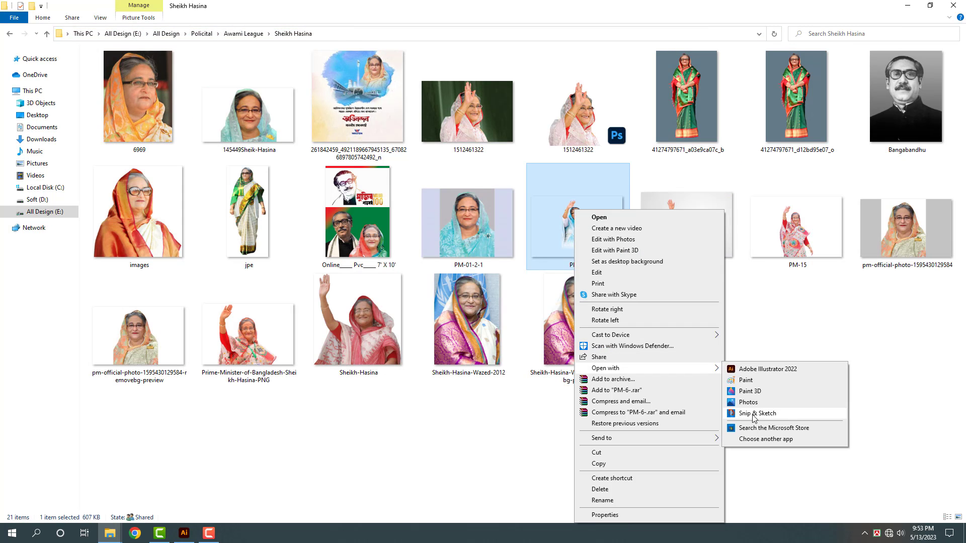
left_click(578, 229)
right_click(578, 229)
mouse_move(705, 368)
left_click(768, 438)
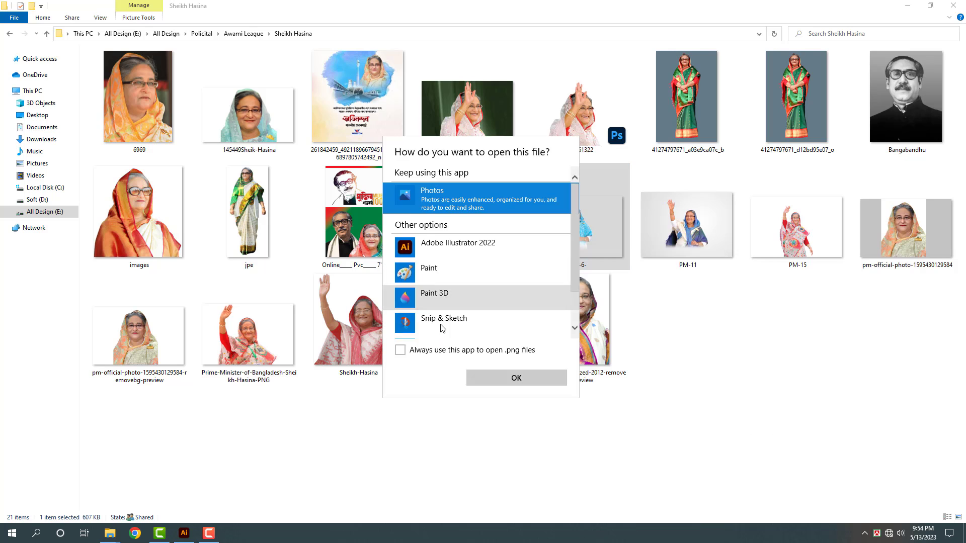
scroll(483, 282, "down", 3)
left_click(453, 265)
left_click(523, 385)
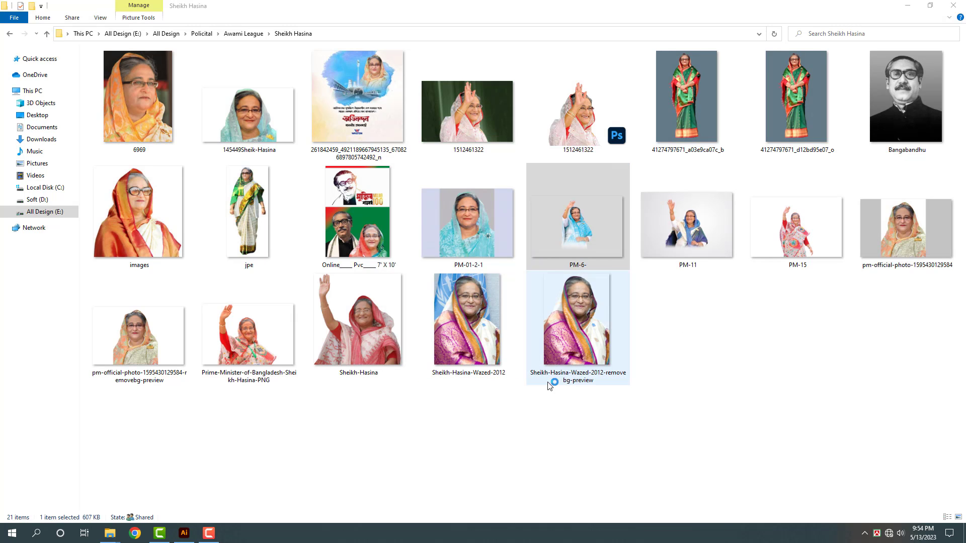
left_click(691, 334)
left_click(908, 6)
right_click(480, 103)
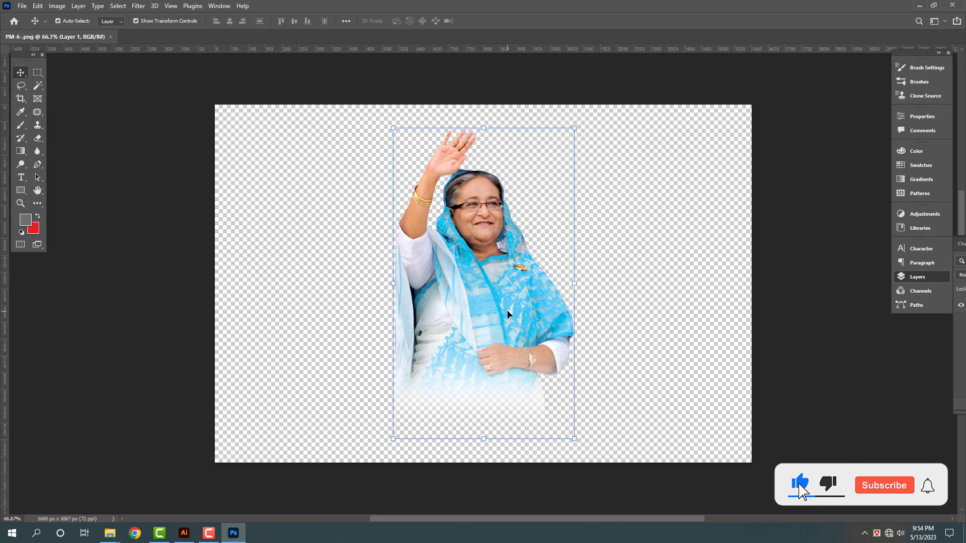
- Convert the portrait to Grayscale mode and from there to CMYK Color mode
left_click(56, 7)
mouse_move(66, 15)
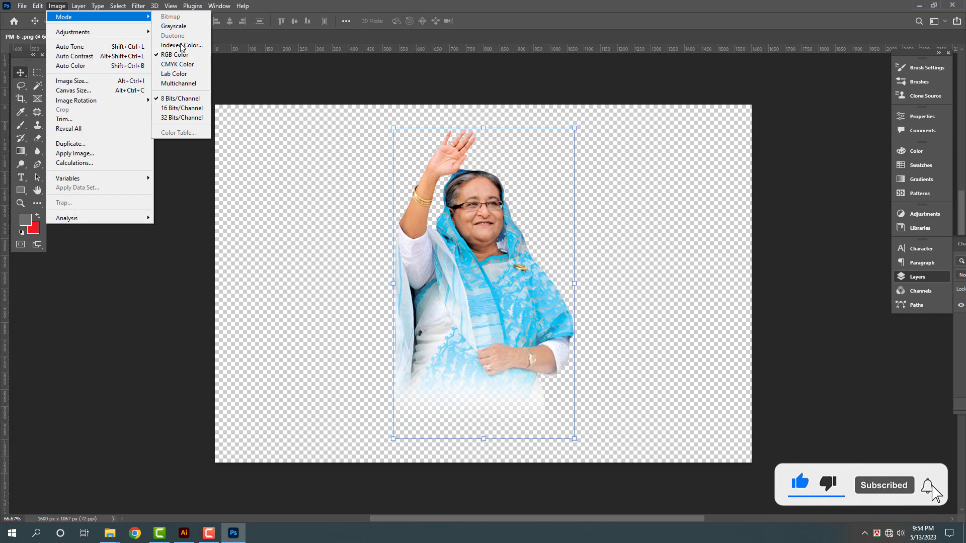
left_click(174, 26)
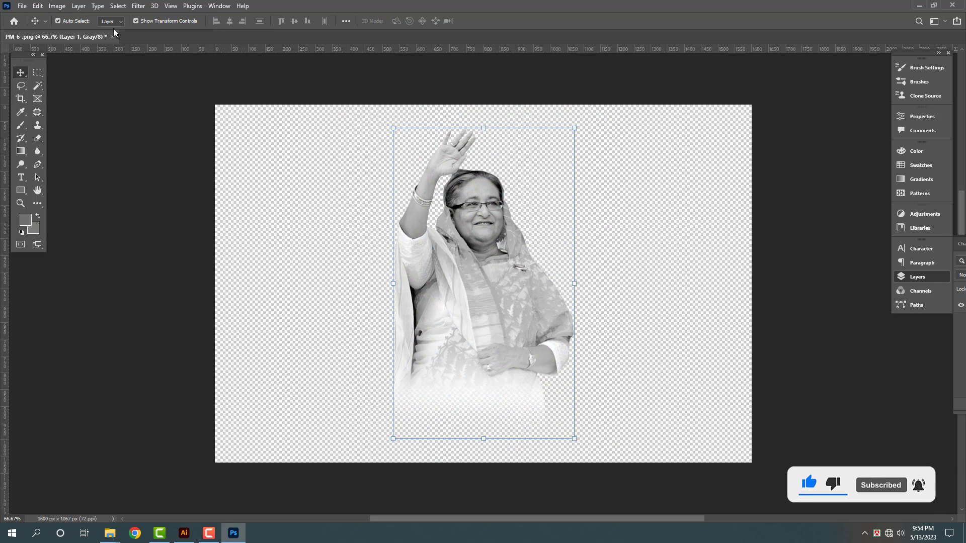
left_click(57, 6)
mouse_move(65, 17)
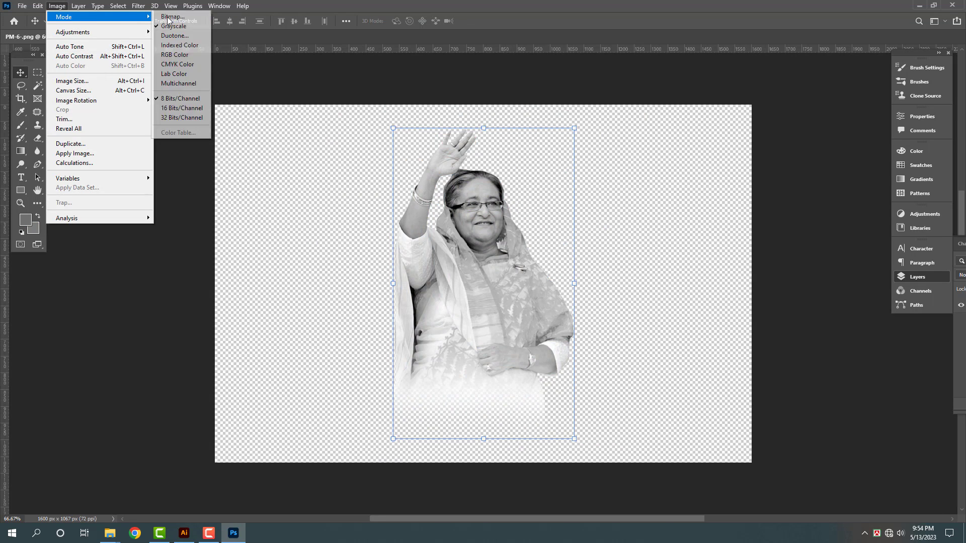
left_click(186, 64)
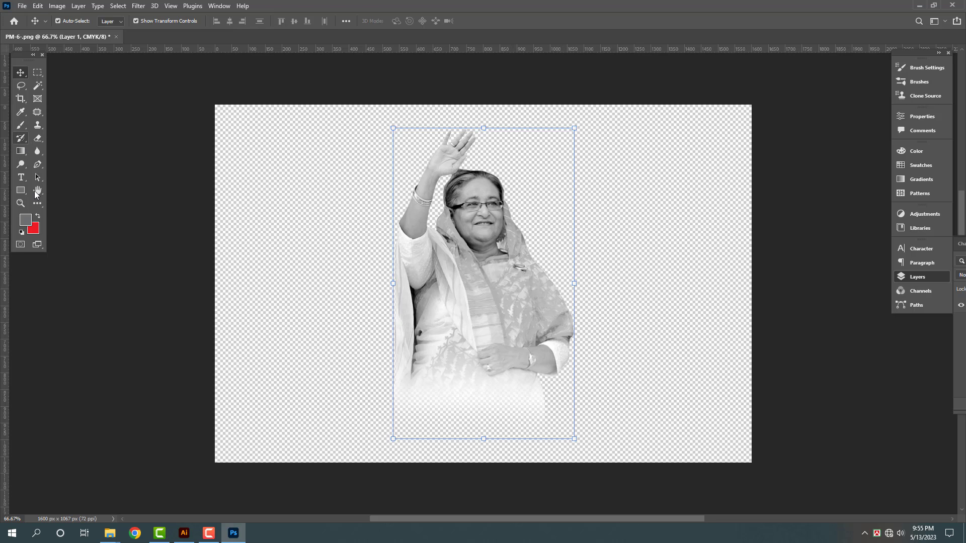
- Try to crop the canvas closely around the waving figure to about 614 by 997 px, and undo the crop
left_click(21, 100)
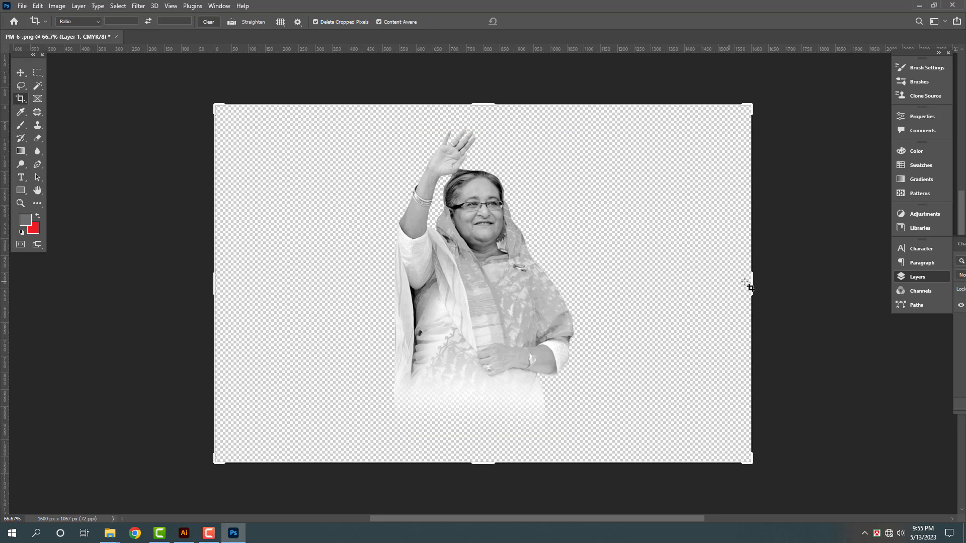
left_click_drag(743, 284, 586, 282)
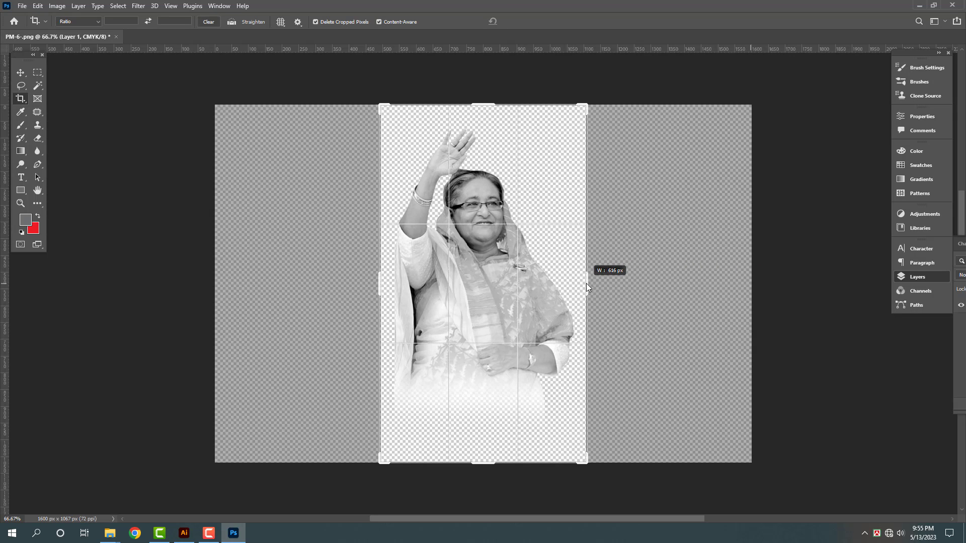
left_click_drag(589, 461, 588, 454)
key("v")
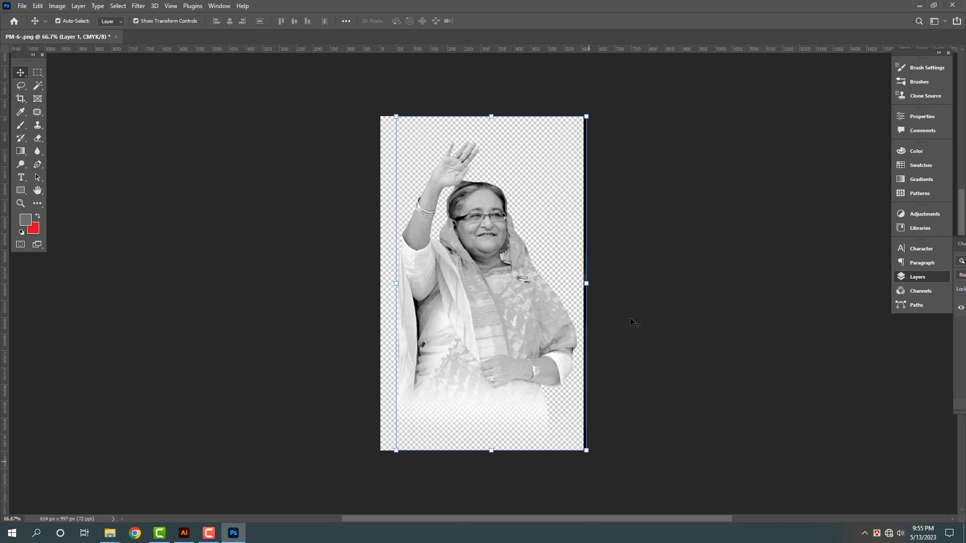
key("ctrl+z")
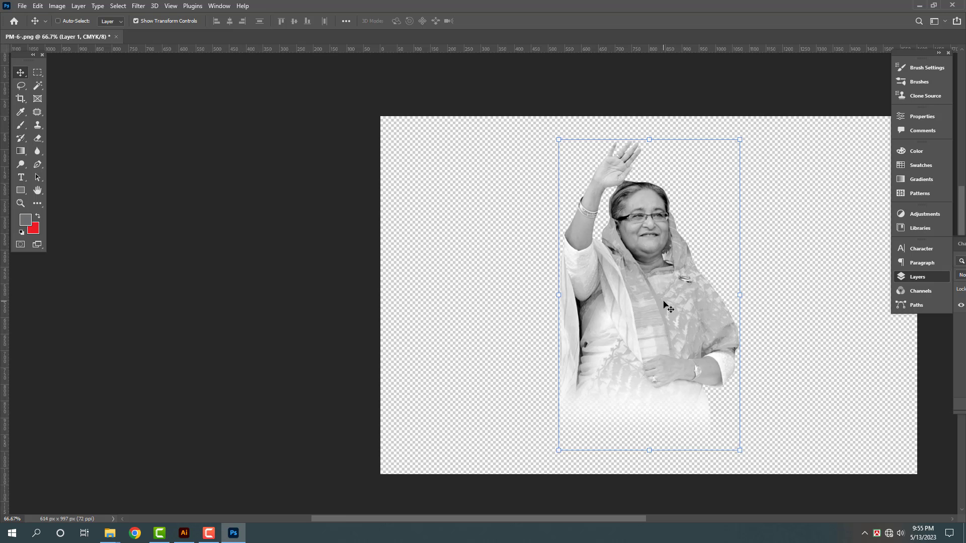
- Save the grayscale portrait on the Desktop as a Photoshop file named Black
key("s")
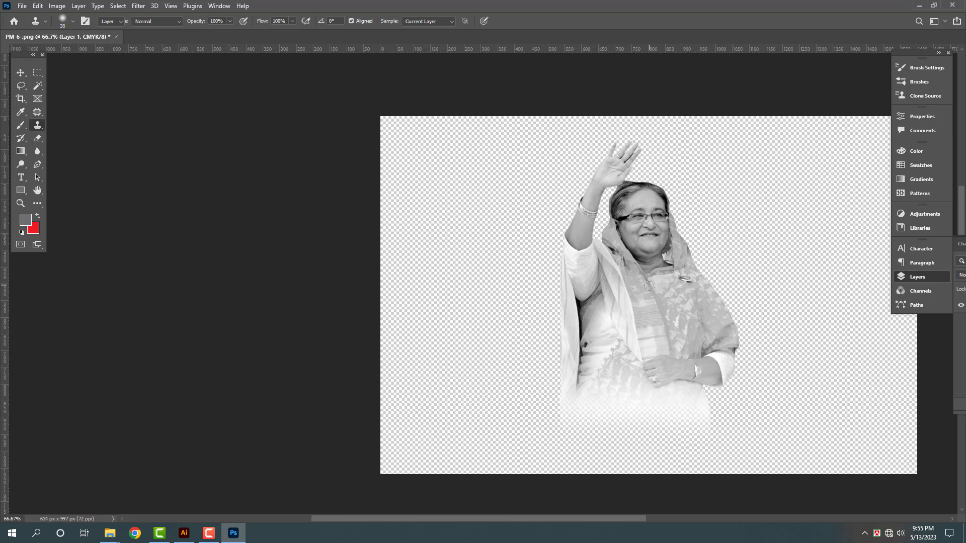
key("v")
key("ctrl+shift+s")
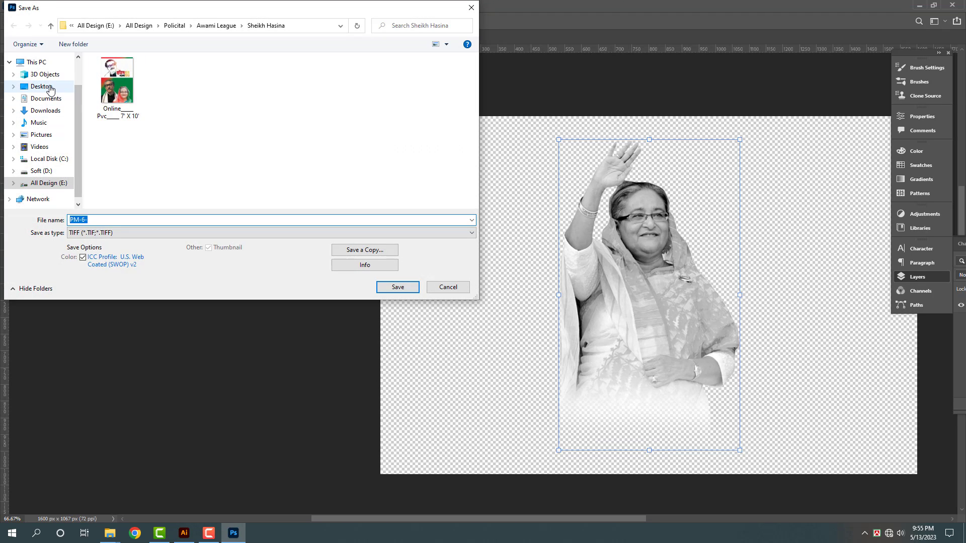
left_click(49, 87)
left_click(157, 232)
left_click(155, 233)
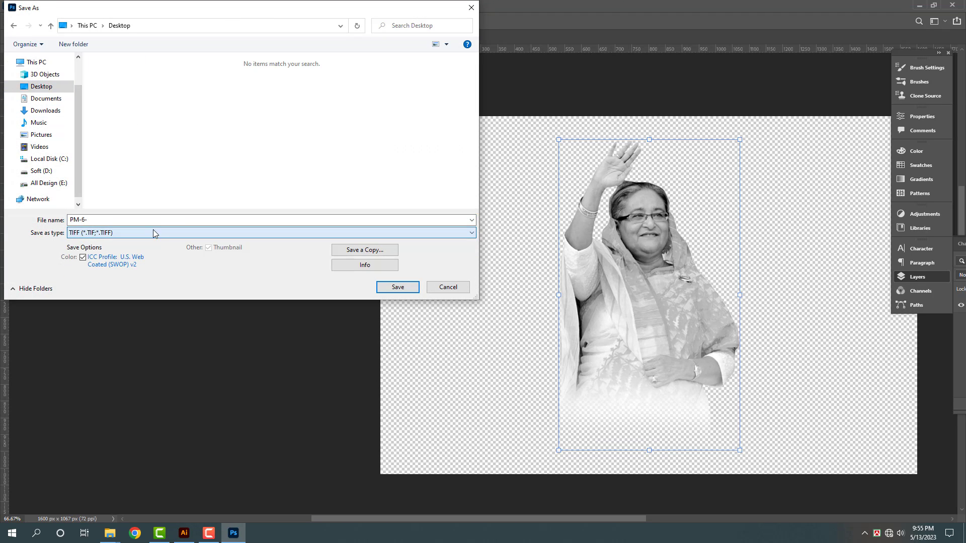
left_click(151, 220)
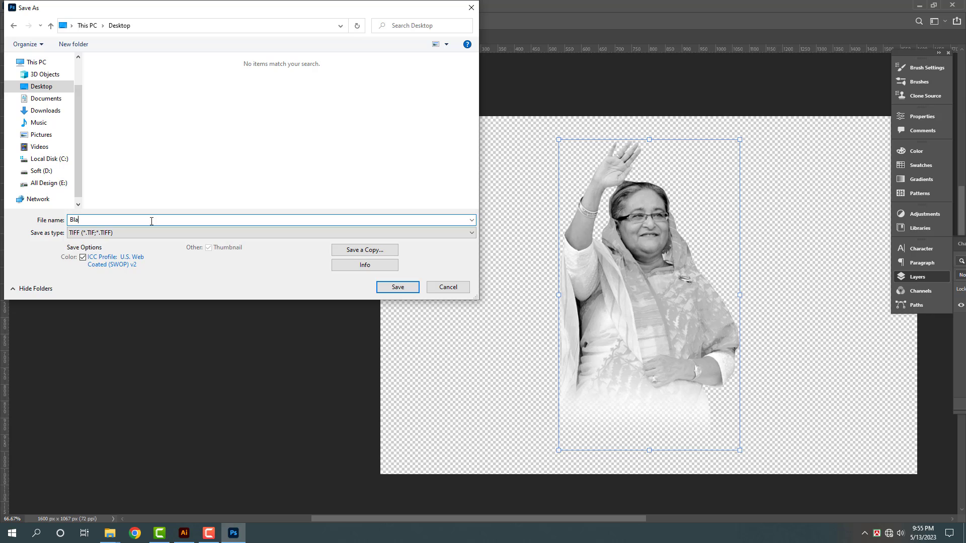
left_click(174, 233)
left_click(166, 241)
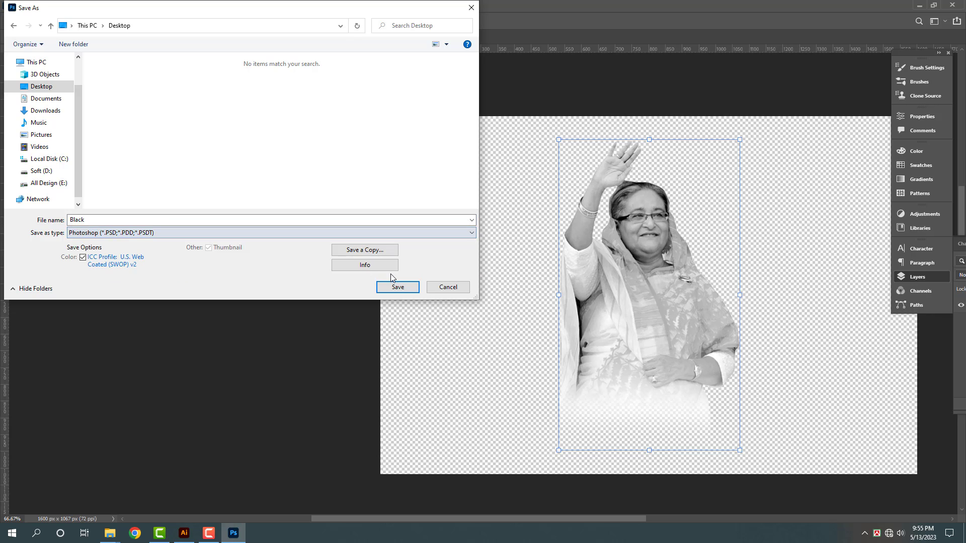
left_click(399, 287)
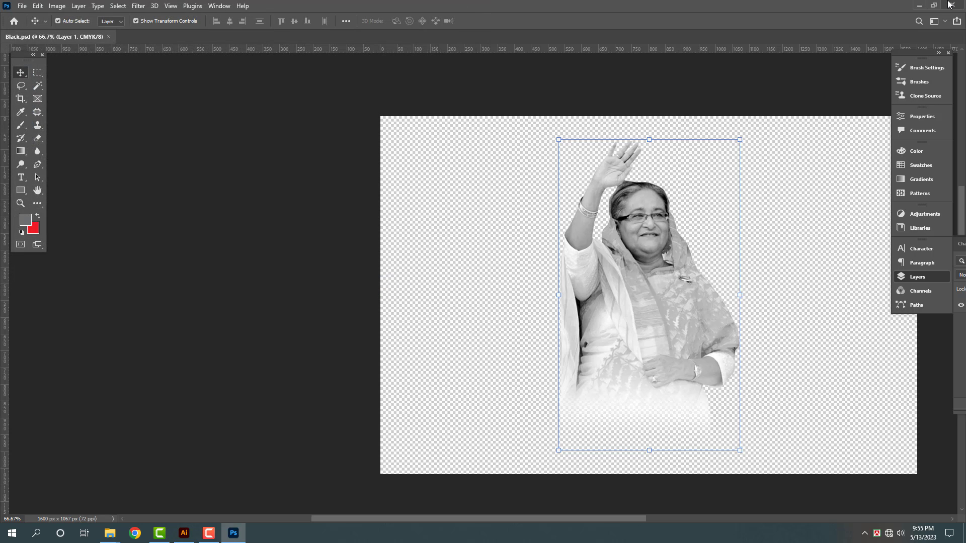
- Switch to Illustrator and open the file Black from the Desktop
left_click(950, 4)
left_click(187, 534)
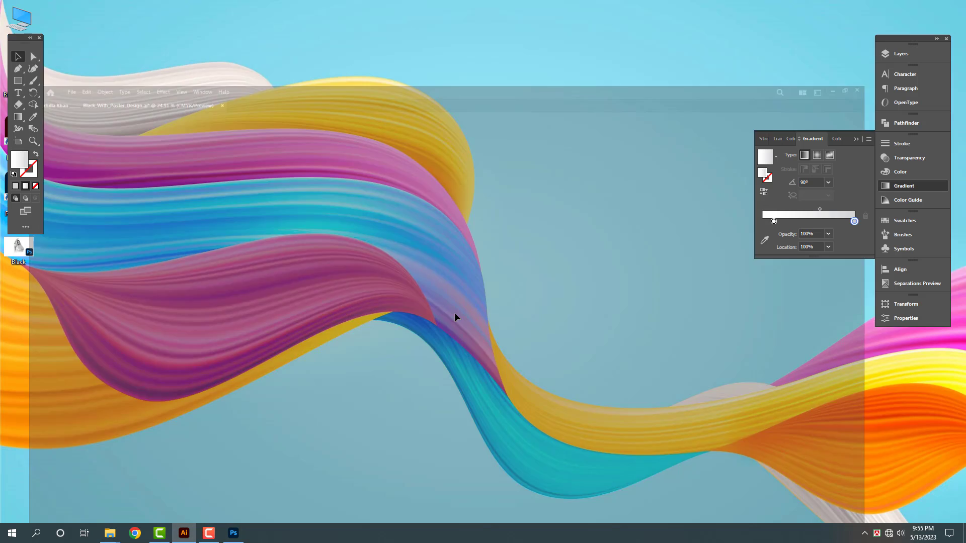
key("ctrl+o")
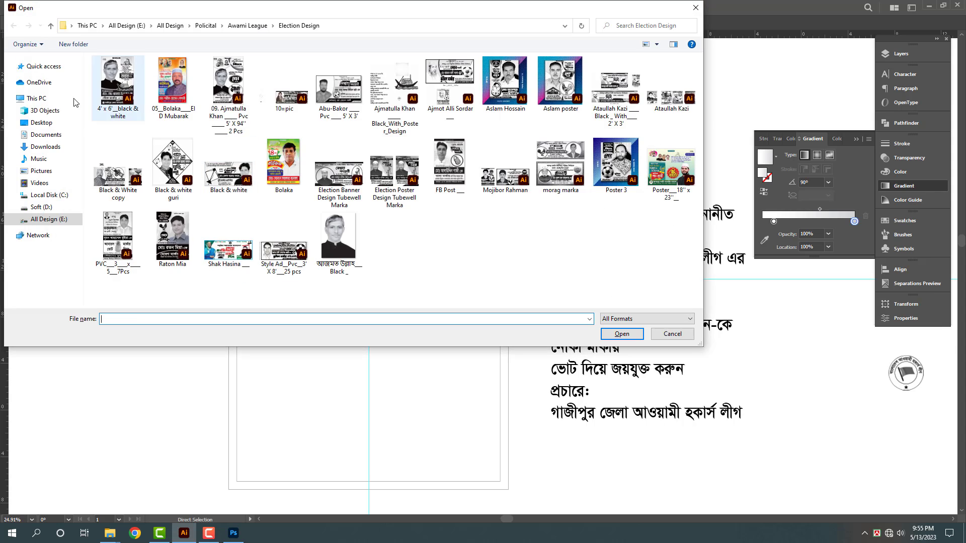
left_click(41, 123)
double_click(249, 97)
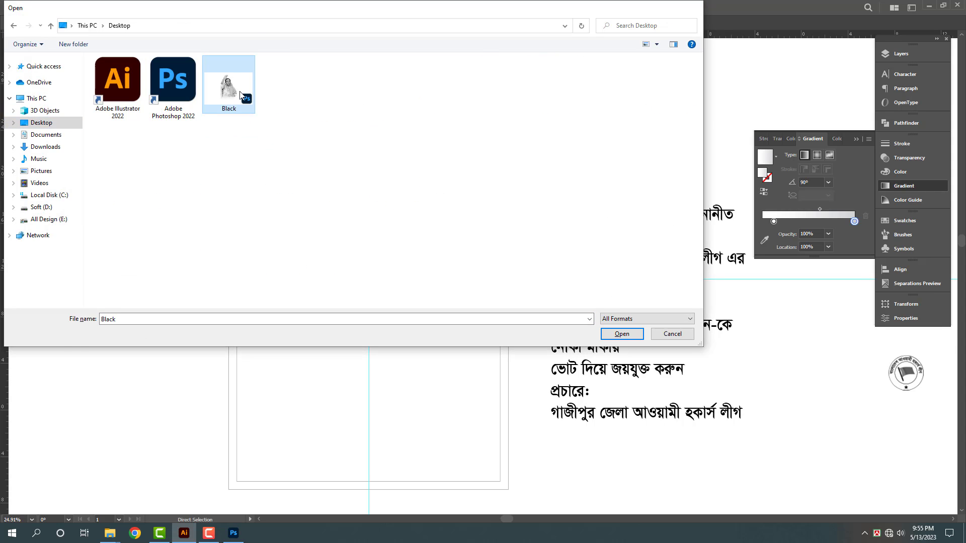
left_click(496, 380)
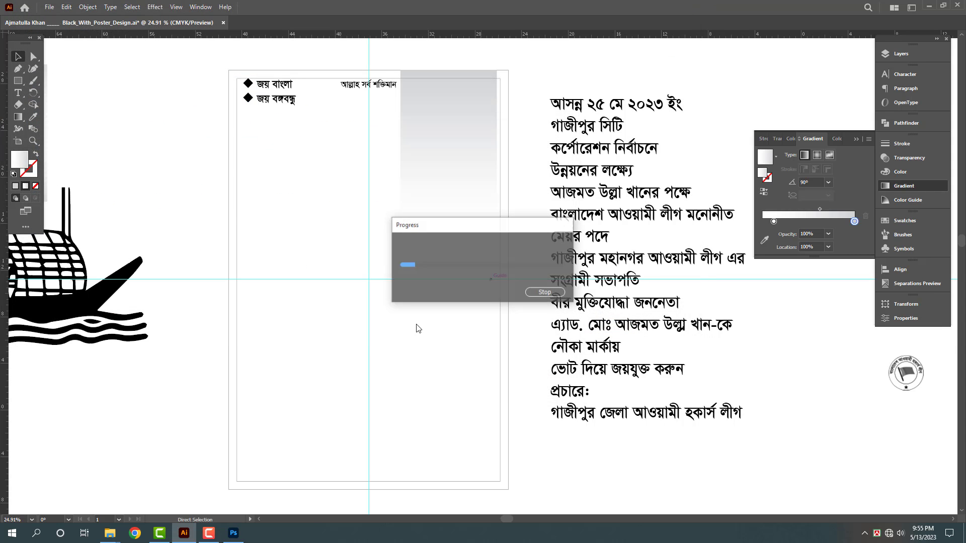
- Cut the portrait, close its document without saving, and paste it into the poster over the gradient panel
left_click(456, 295)
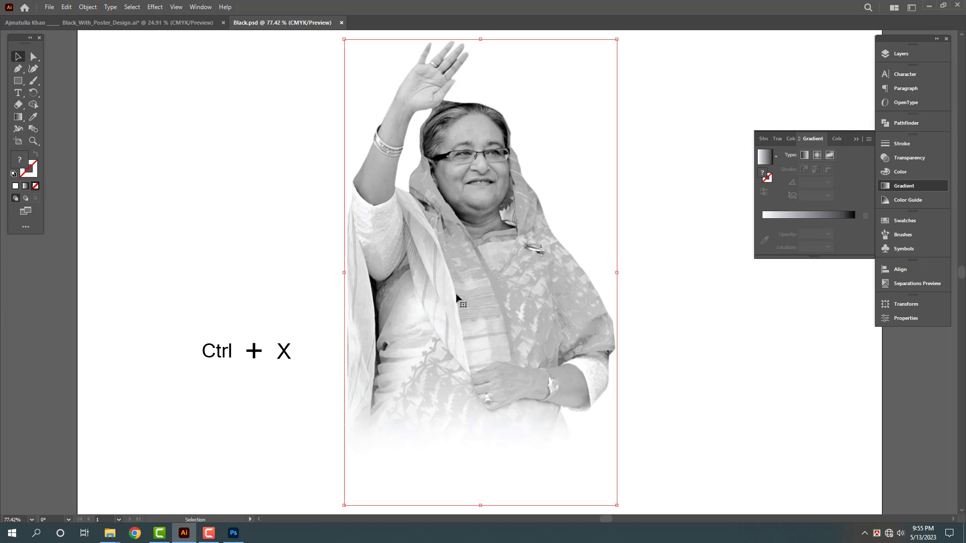
key("ctrl+x")
key("ctrl+w")
left_click(532, 281)
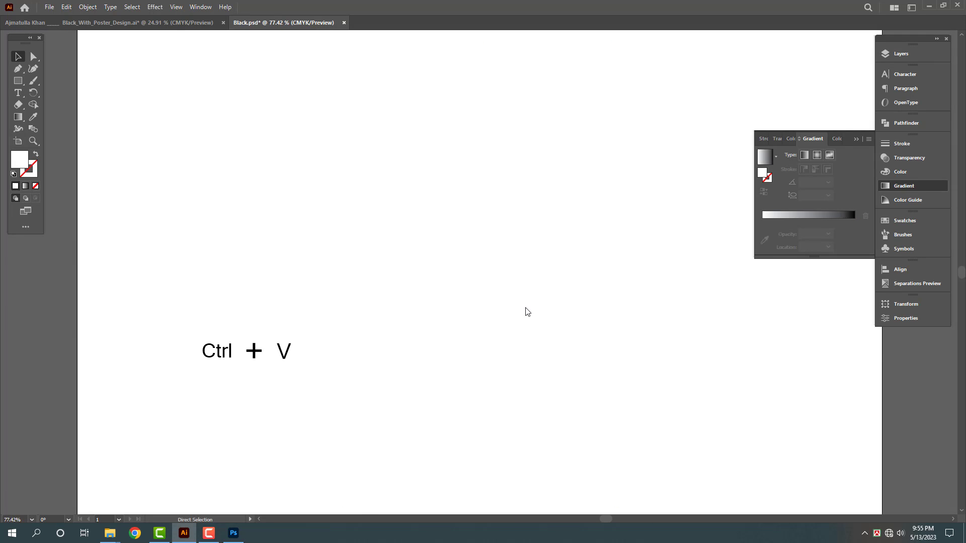
key("ctrl+v")
left_click_drag(498, 290, 462, 167)
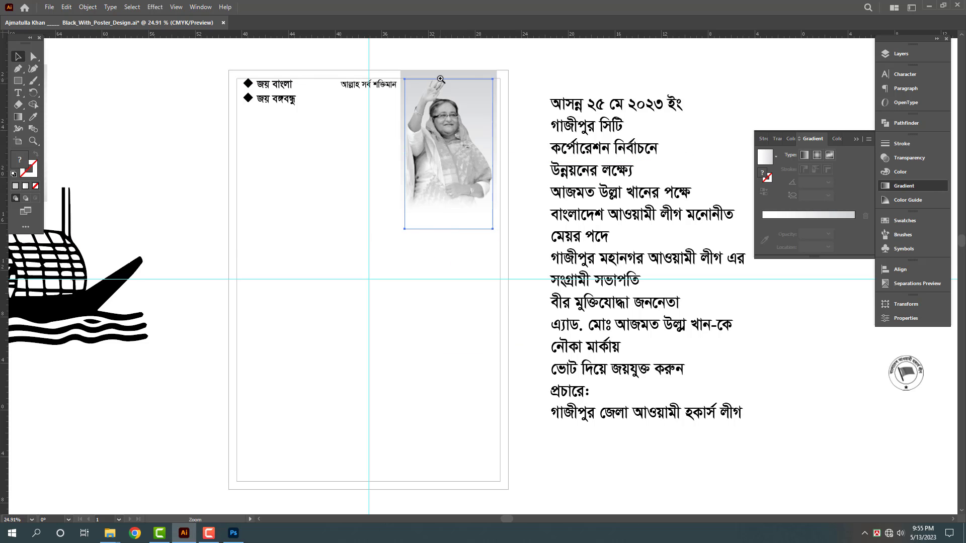
- Scale the portrait down slightly within the gradient panel
key("ctrl+space")
left_click_drag(481, 122, 564, 213)
left_click(560, 215)
left_click(434, 230)
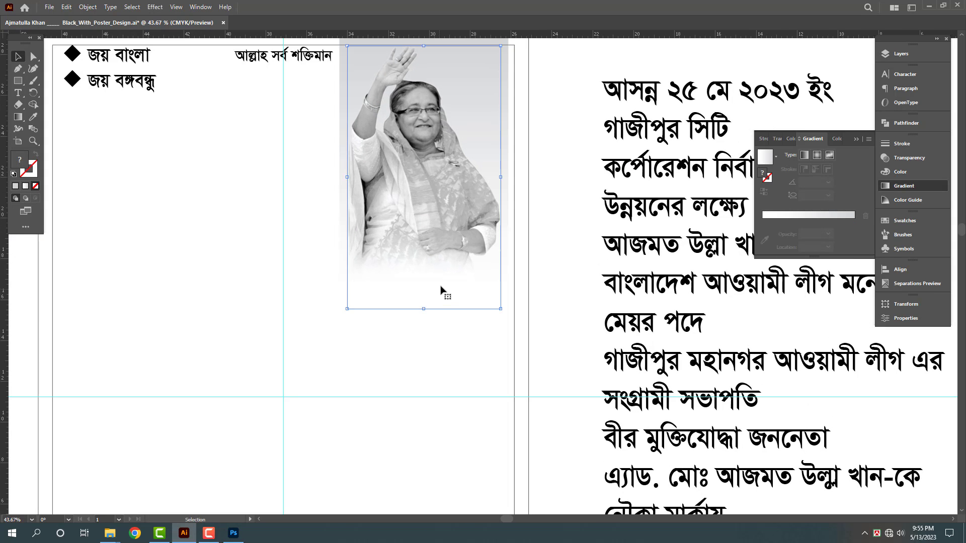
left_click_drag(500, 309, 494, 299)
left_click(567, 221)
key("ctrl+space")
left_click_drag(507, 207, 439, 215)
key("space")
left_click_drag(472, 237, 492, 222)
scroll(503, 75, "up", 1)
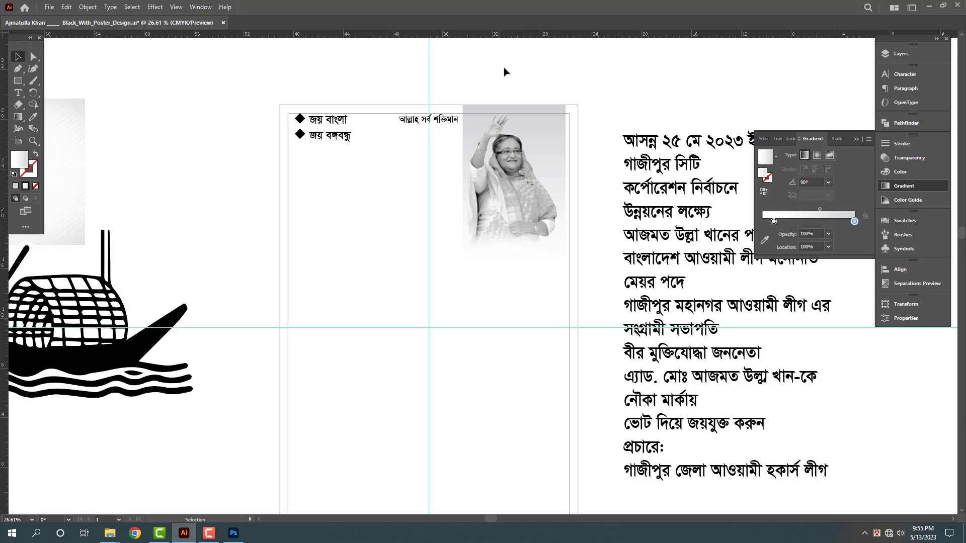
scroll(488, 107, "up", 1)
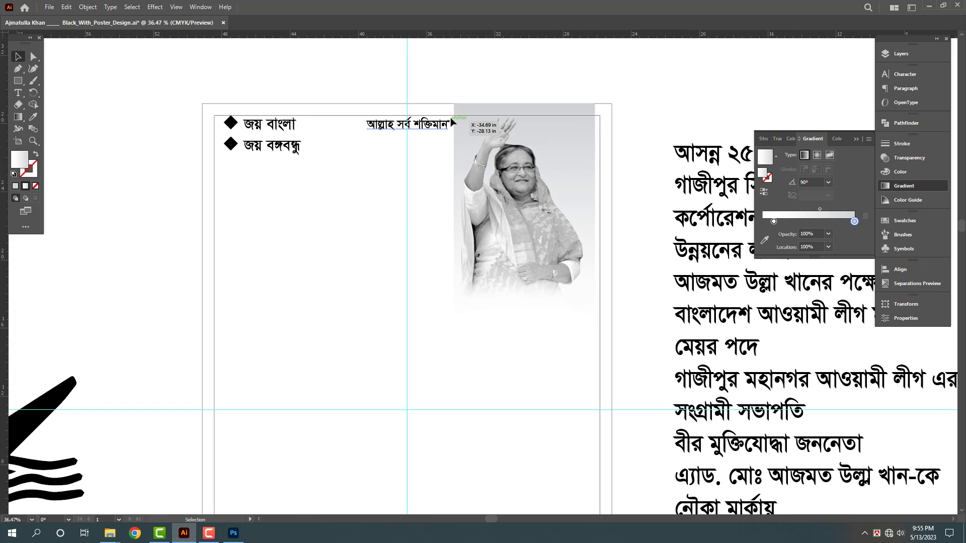
- Duplicate the outer frame in place and shrink the copy to a small box around the slogan আল্লাহ সর্ব শক্তিমান
left_click(448, 116)
scroll(367, 131, "down", 2)
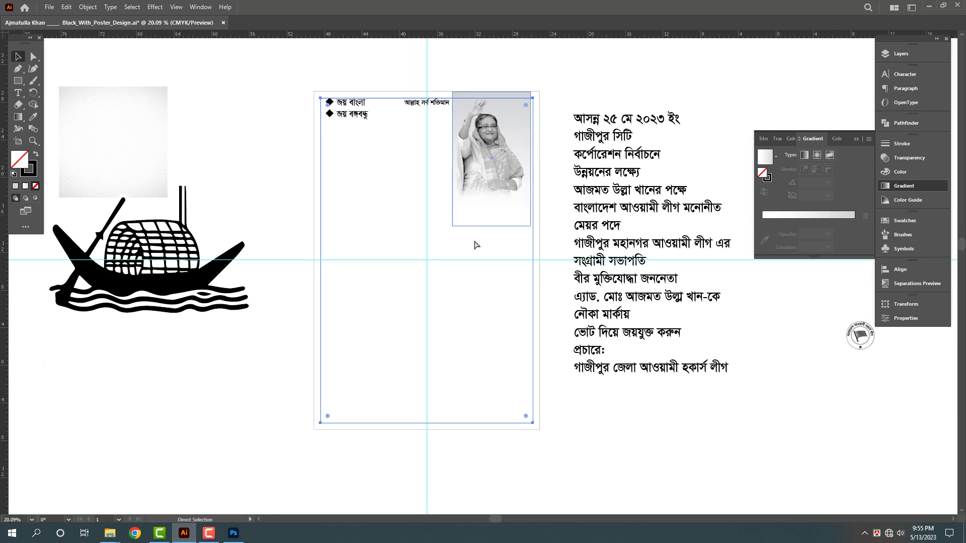
key("v")
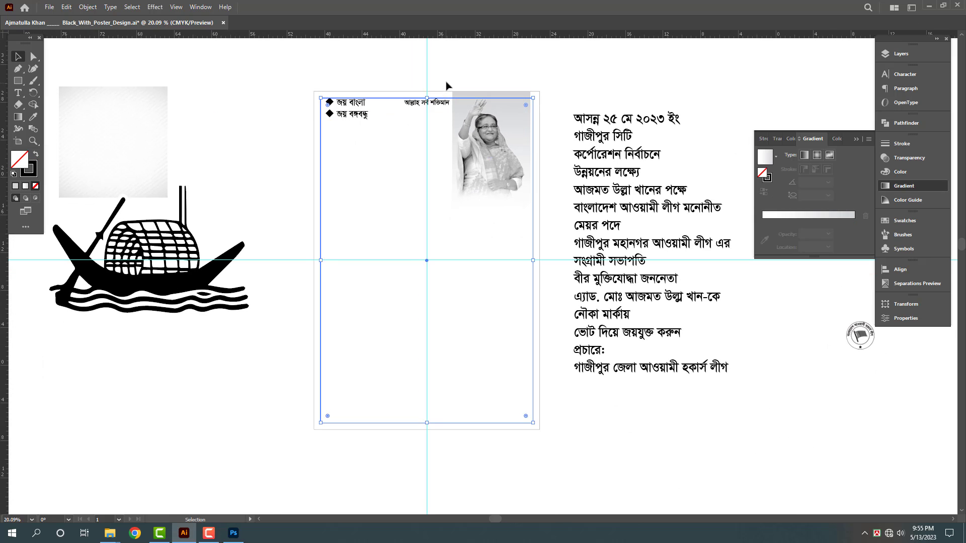
left_click(446, 82)
left_click(437, 92)
key("a")
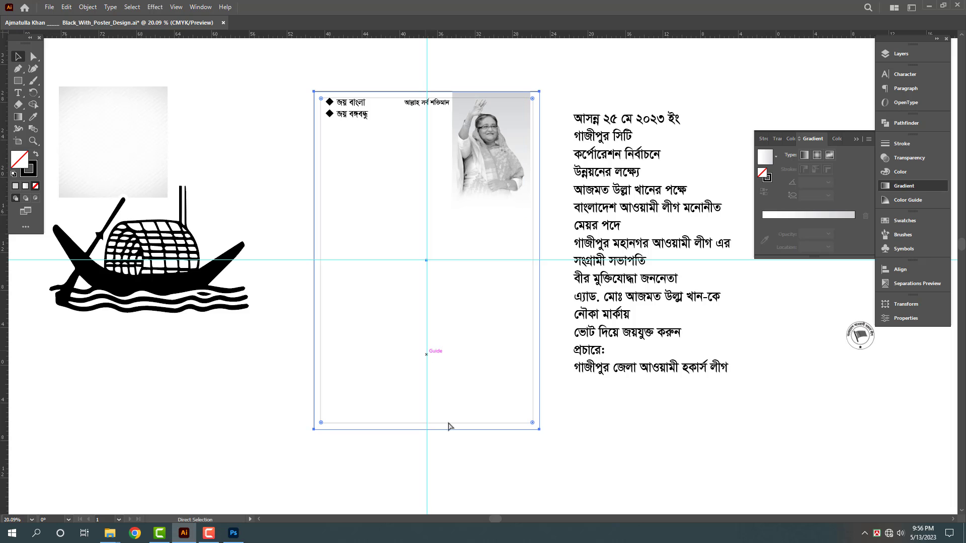
key("v")
left_click_drag(427, 429, 435, 107)
scroll(435, 106, "up", 4)
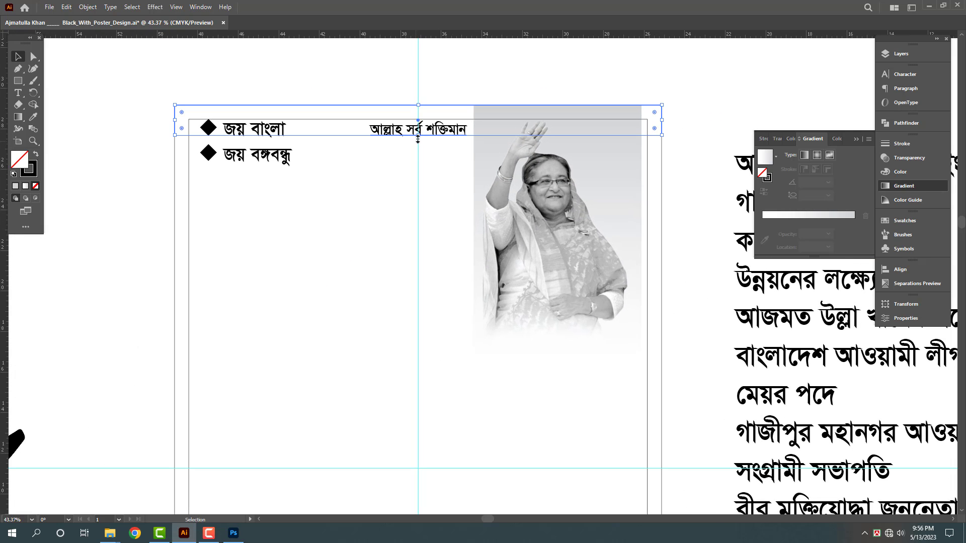
mouse_move(662, 120)
left_mouse_down()
mouse_move(473, 122)
mouse_move(481, 132)
left_mouse_up()
- Fill the box around the slogan with black and make the slogan text white with K at 0
key("ctrl+space")
left_click(35, 154)
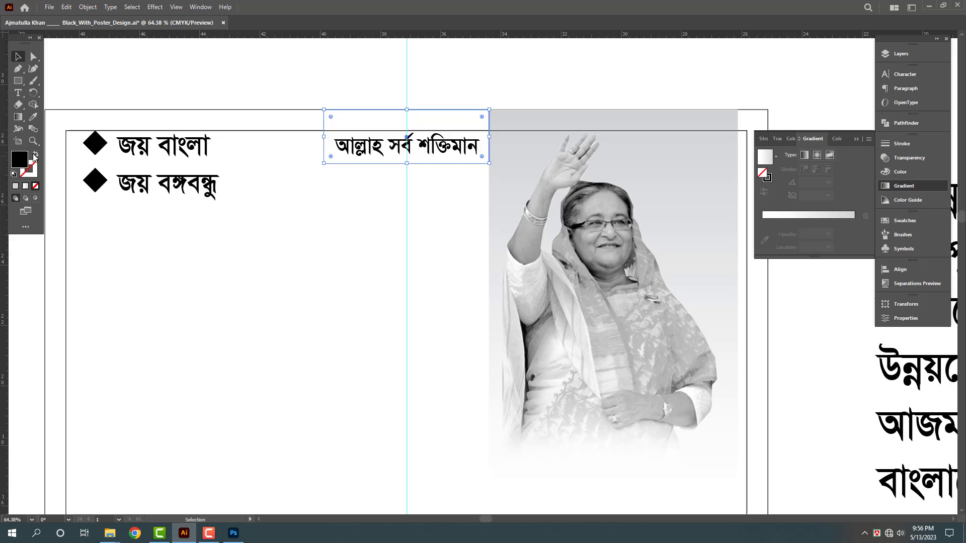
key("v")
left_click(409, 159)
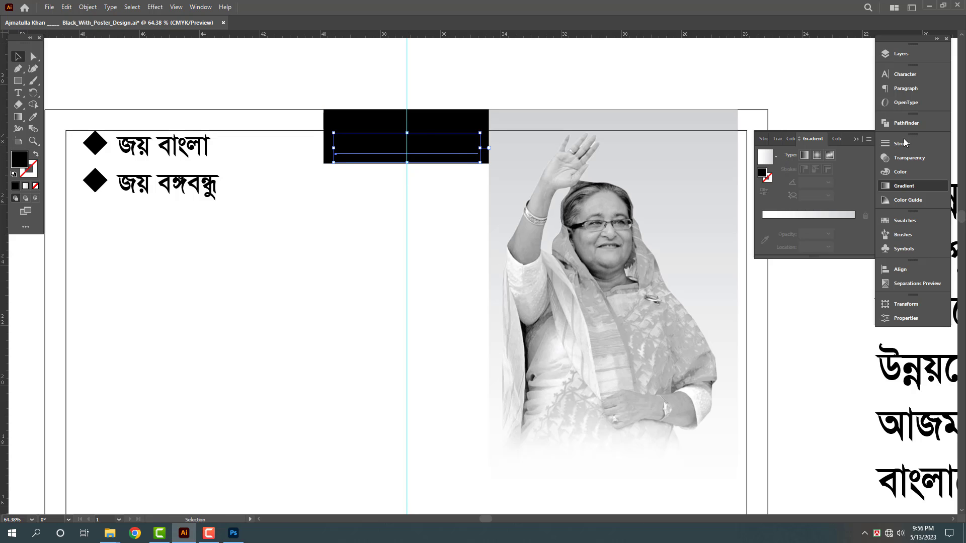
left_click(910, 170)
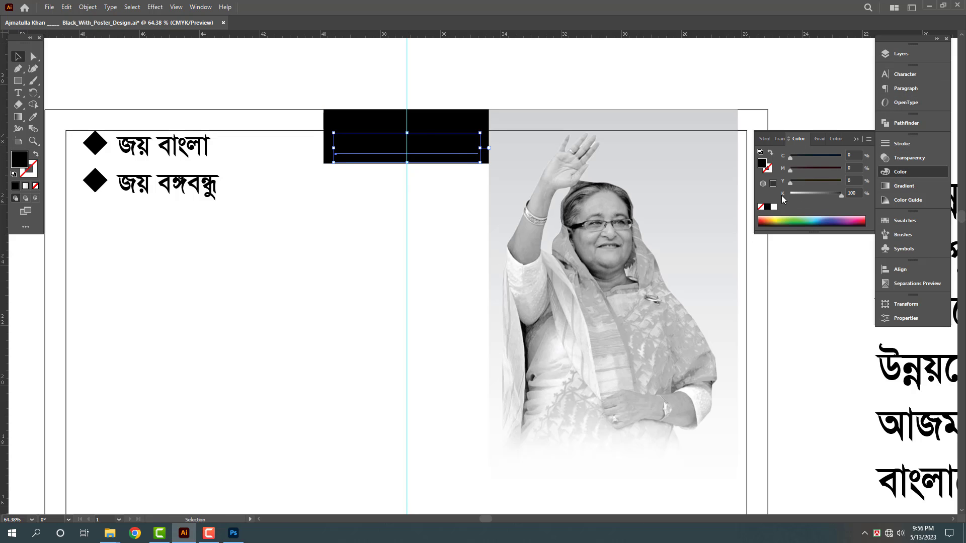
left_click_drag(798, 193, 783, 194)
left_click(586, 75)
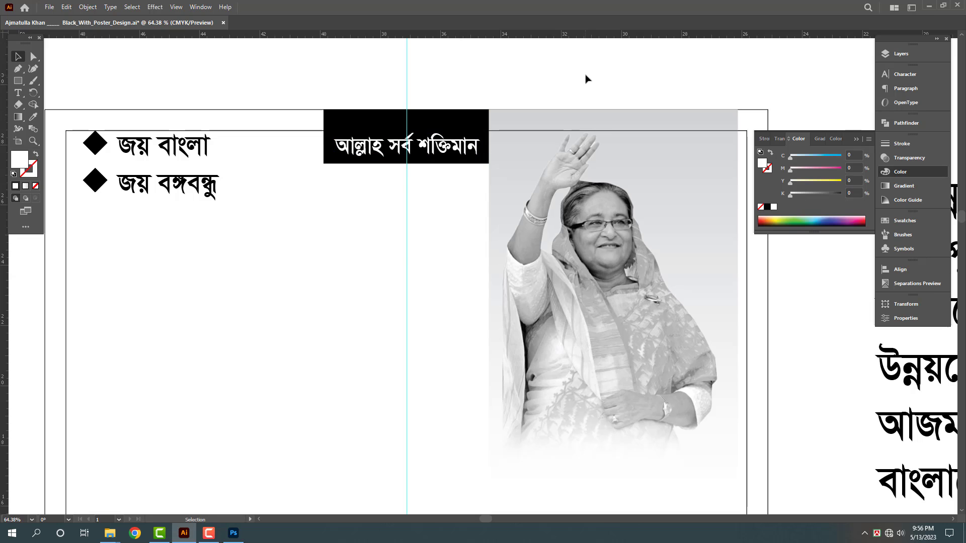
- Resize the black box to a shorter, wider banner around the slogan and bring both to the front
left_click(470, 93)
left_click(494, 142)
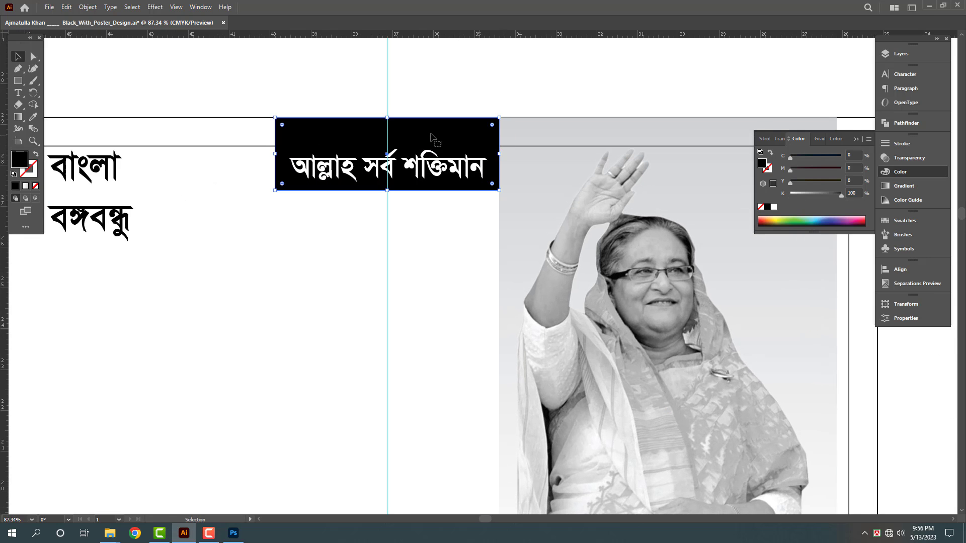
left_click_drag(387, 123, 388, 146)
left_click_drag(499, 165, 520, 166, "alt")
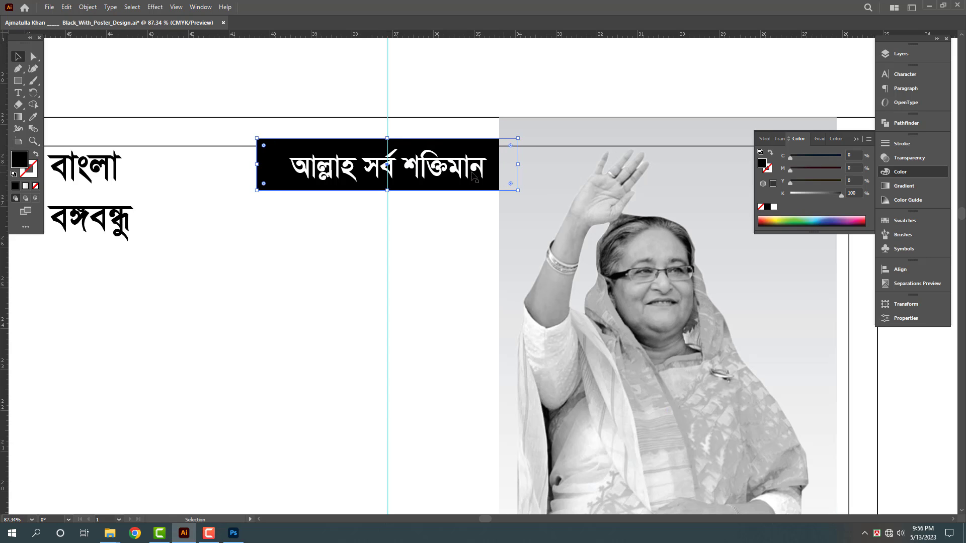
left_click(436, 171, "shift")
key("ctrl+shift+bracketright")
left_click(525, 155)
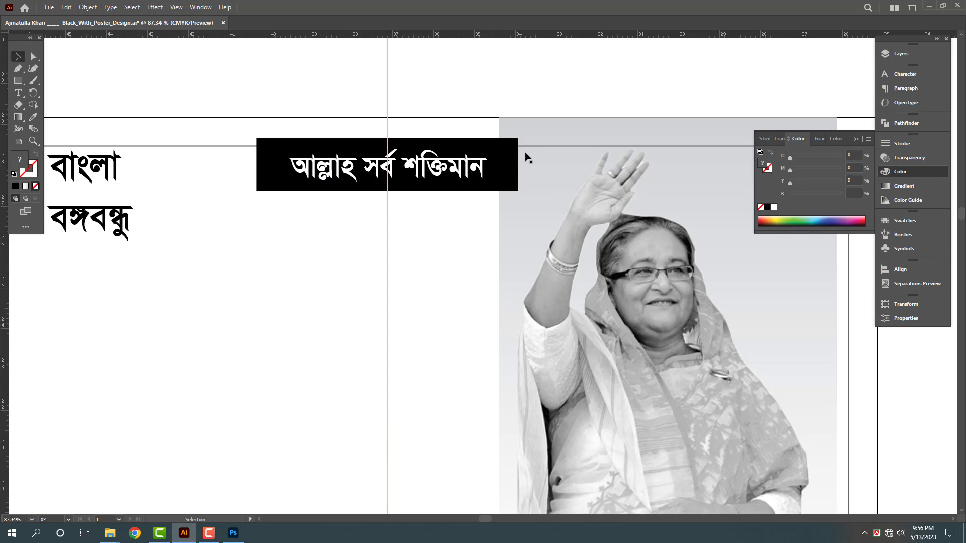
- Fully round the banner's upper-right and lower-left corners
left_click(504, 161)
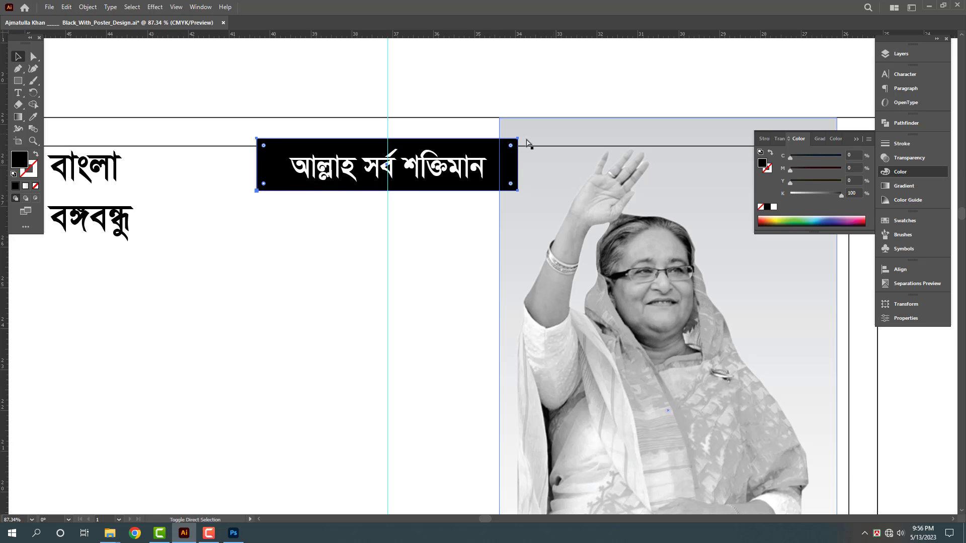
left_click_drag(511, 146, 445, 168)
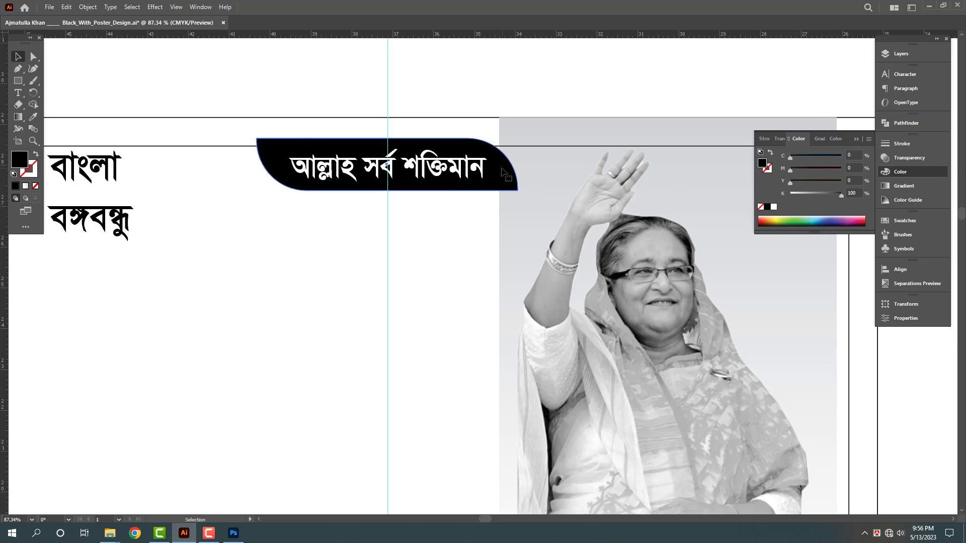
key("v")
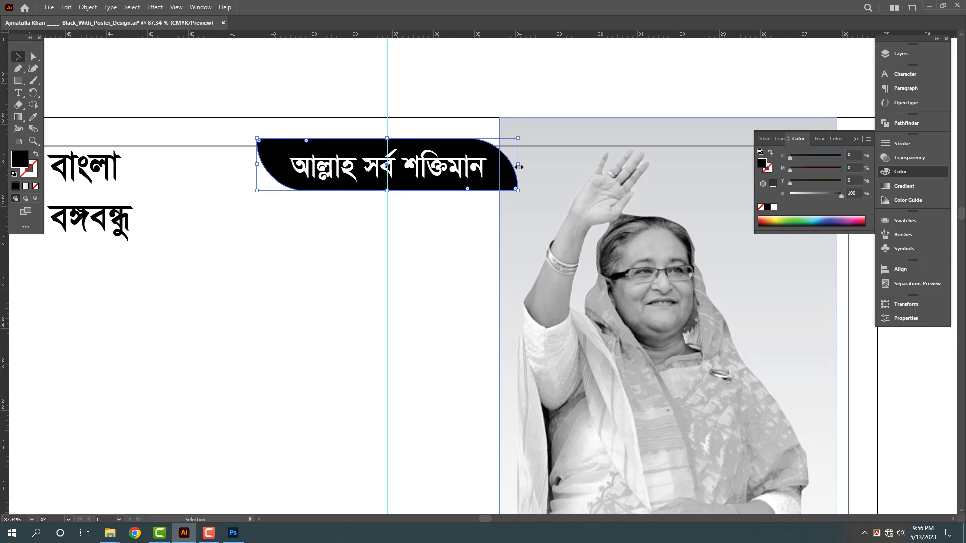
- Place a slightly wider copy of the banner behind it, filled with K 50 gray
left_click_drag(518, 166, 527, 166)
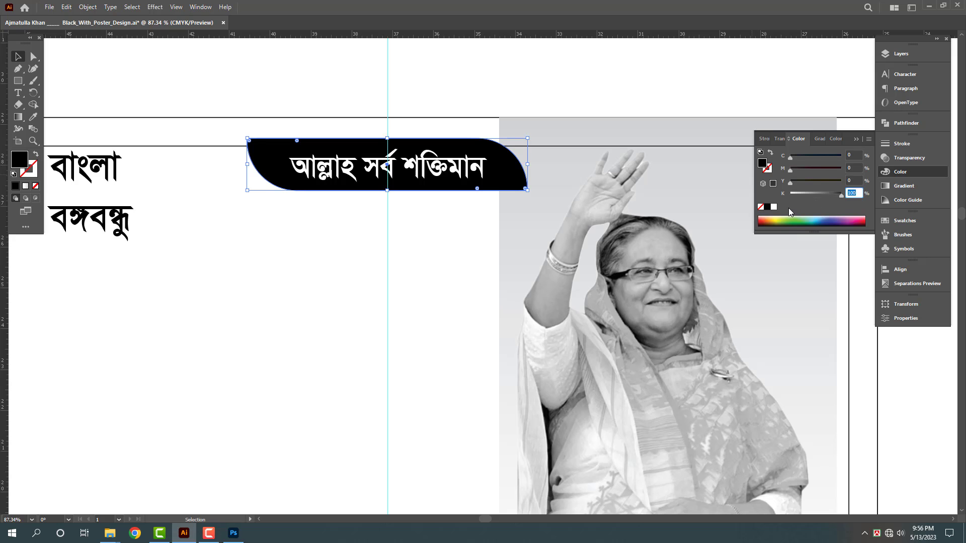
type("50")
key("Return")
left_click(521, 115)
left_click_drag(487, 93, 284, 114)
left_click_drag(508, 113, 604, 167)
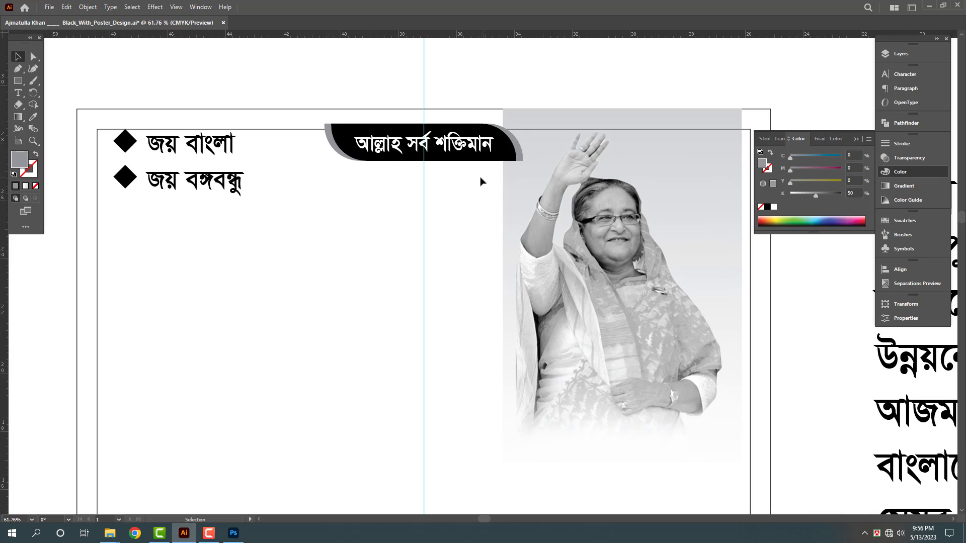
- Scale the slogan and both banner shapes down about their center until the gray banner ends at the gradient panel's edge
left_click(459, 146)
left_click_drag(523, 143, 503, 142)
left_click(533, 82)
left_click_drag(473, 80, 349, 122)
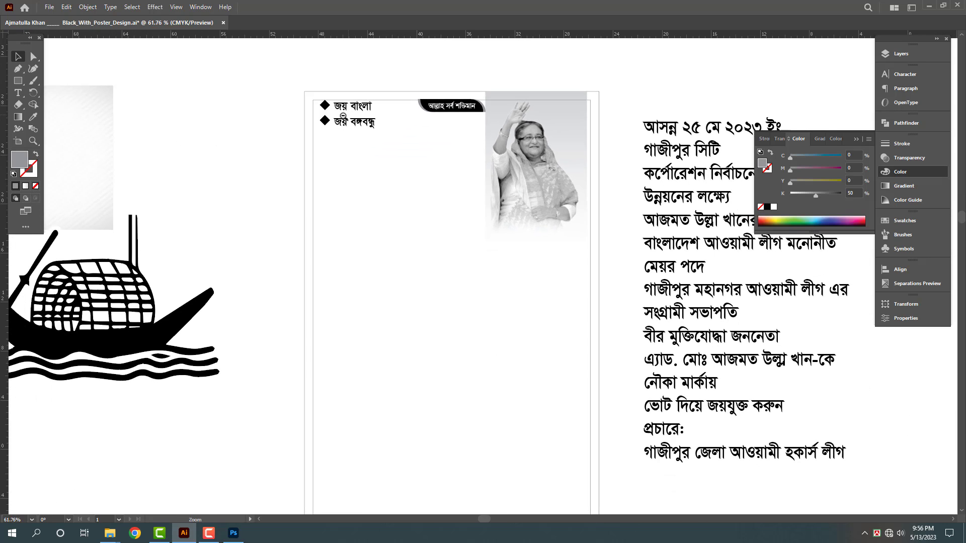
- Shift the portrait slightly right to center it horizontally on the gradient panel
left_click_drag(563, 165, 568, 161)
left_click_drag(578, 109, 679, 194)
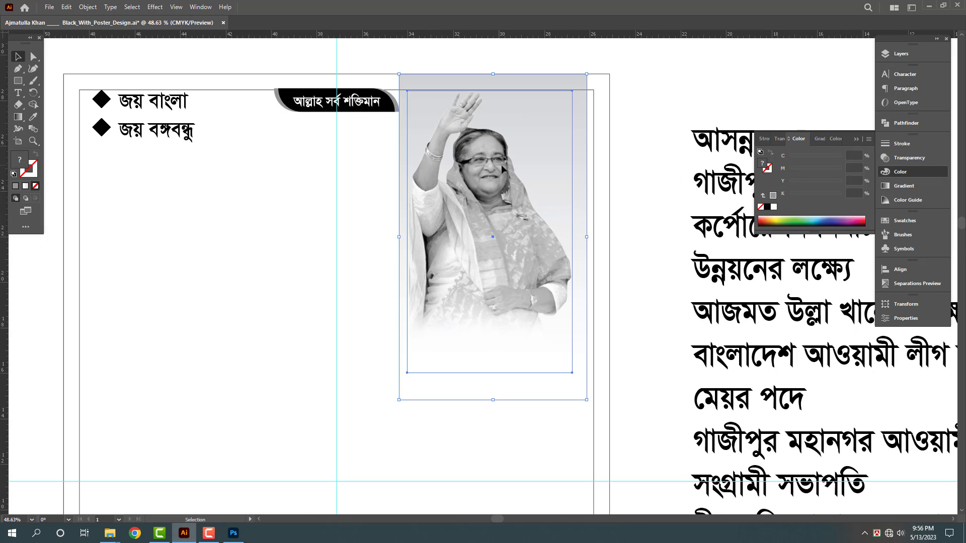
left_click_drag(501, 165, 505, 165)
left_click(599, 93)
left_click_drag(528, 99, 358, 132)
left_click_drag(363, 176, 357, 180)
- In File Explorer, find the candidate's black-and-white portrait PNG in the Election Design folder and open it in Illustrator
mouse_move(117, 531)
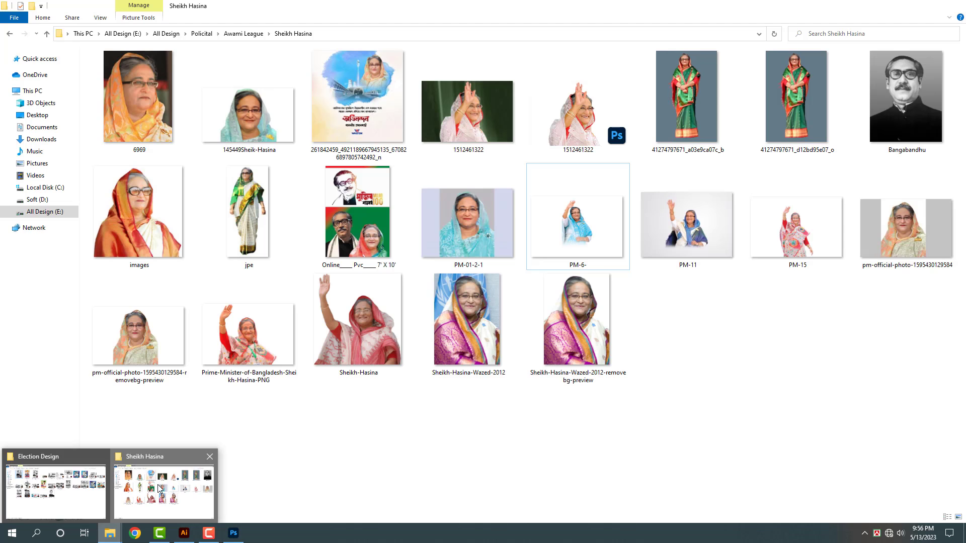
left_click(164, 491)
left_click(47, 33)
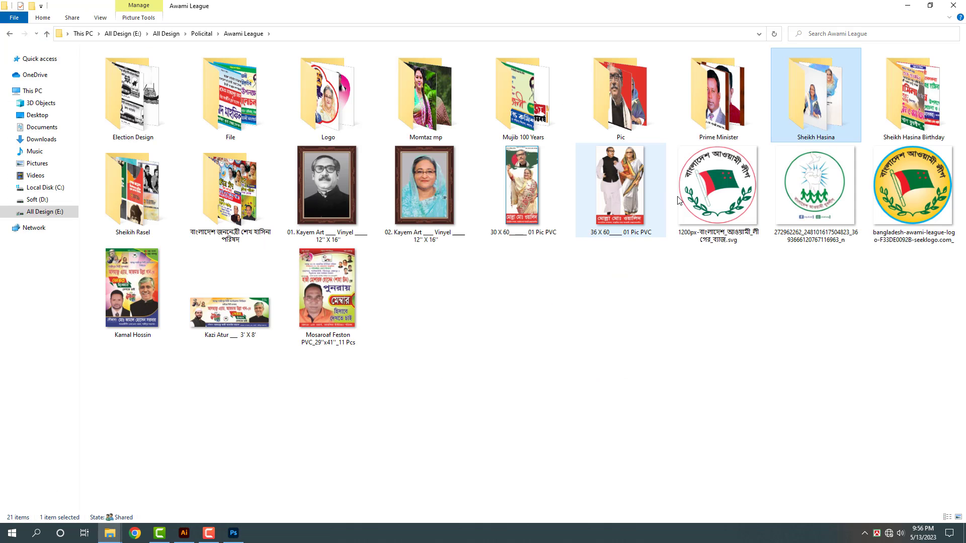
left_click(674, 357)
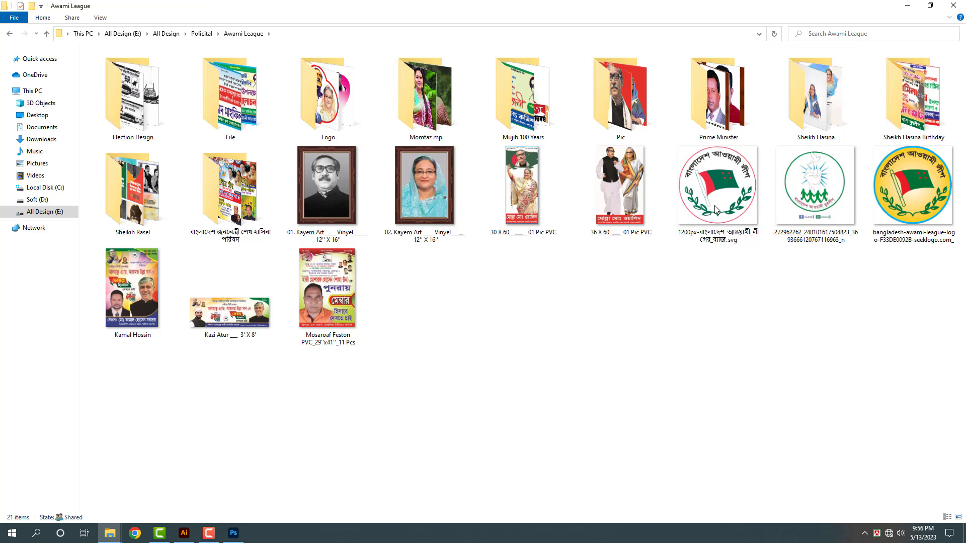
double_click(133, 96)
left_click(458, 287)
right_click(458, 287)
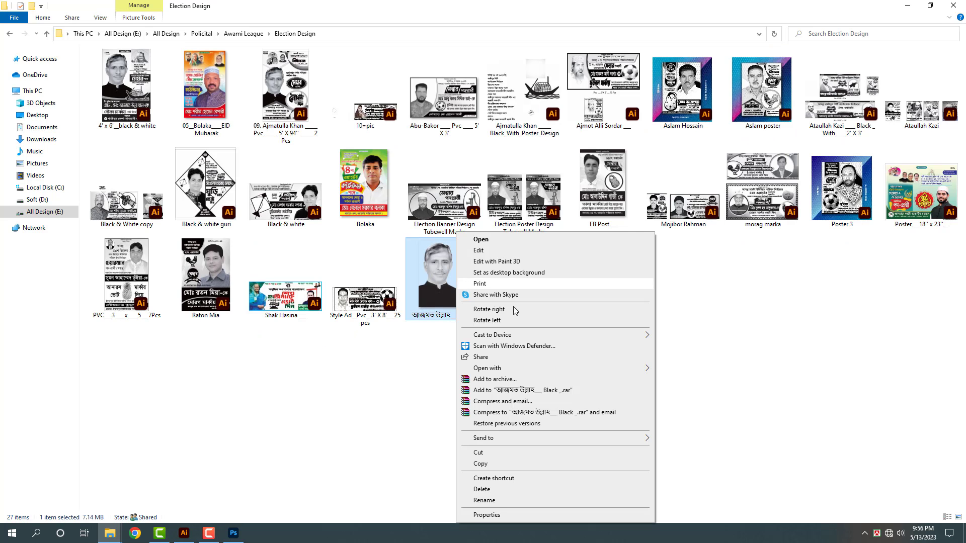
mouse_move(603, 367)
left_click(679, 369)
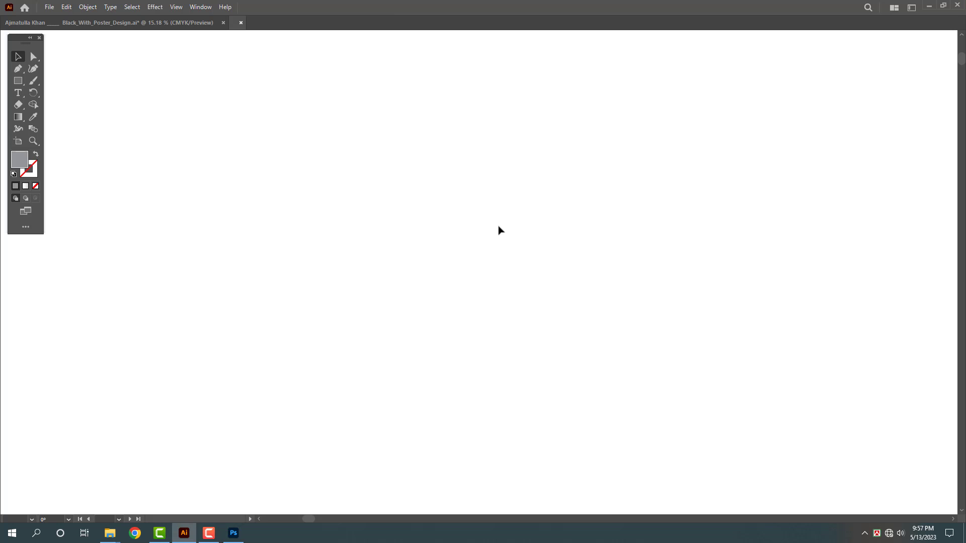
- Scale the opened candidate portrait down until it fits inside its artboard
scroll(487, 227, "down", 5)
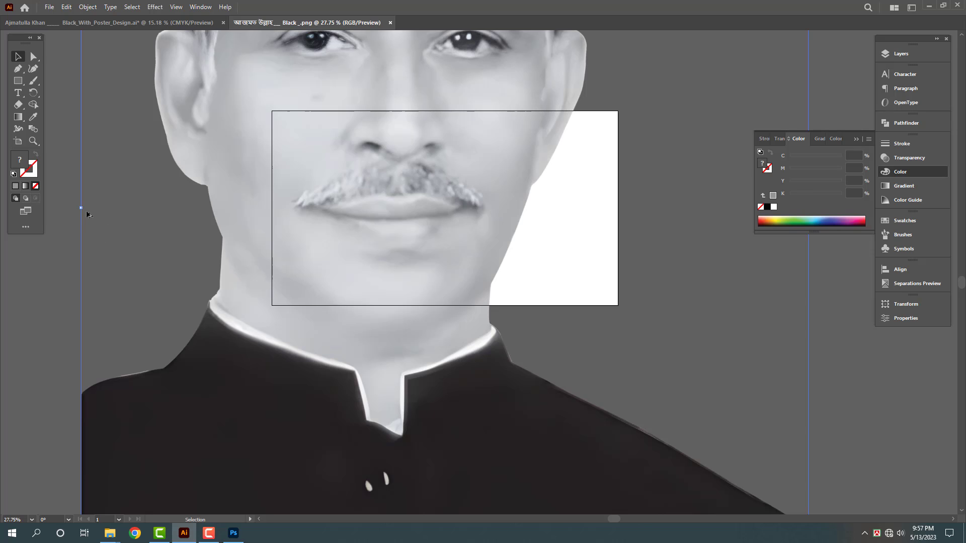
left_click_drag(82, 208, 395, 211)
left_click(522, 241)
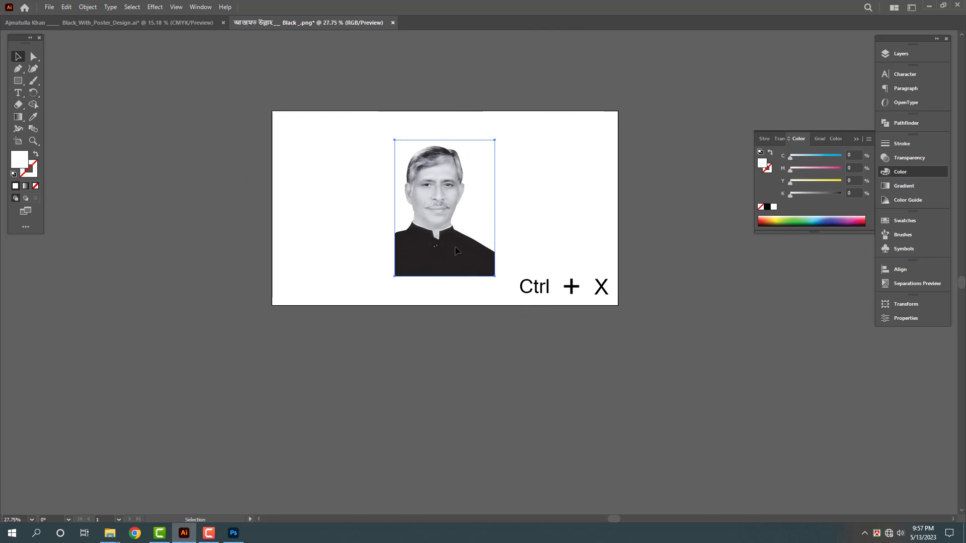
- Move the candidate portrait into the poster document by cut and paste, closing the image file without saving
left_click(456, 248)
key("ctrl+x")
key("ctrl+w")
left_click(536, 279)
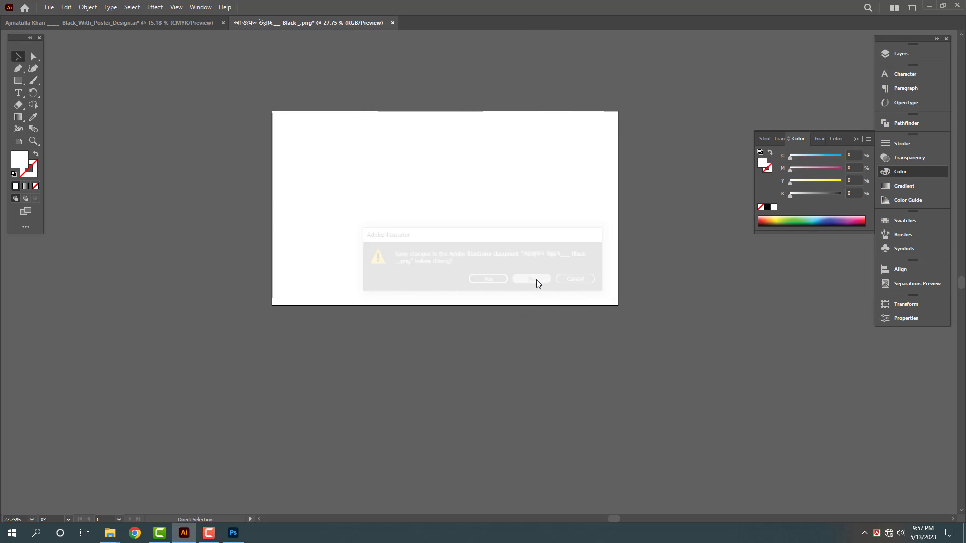
key("ctrl+v")
left_click(467, 288)
key("ctrl+v")
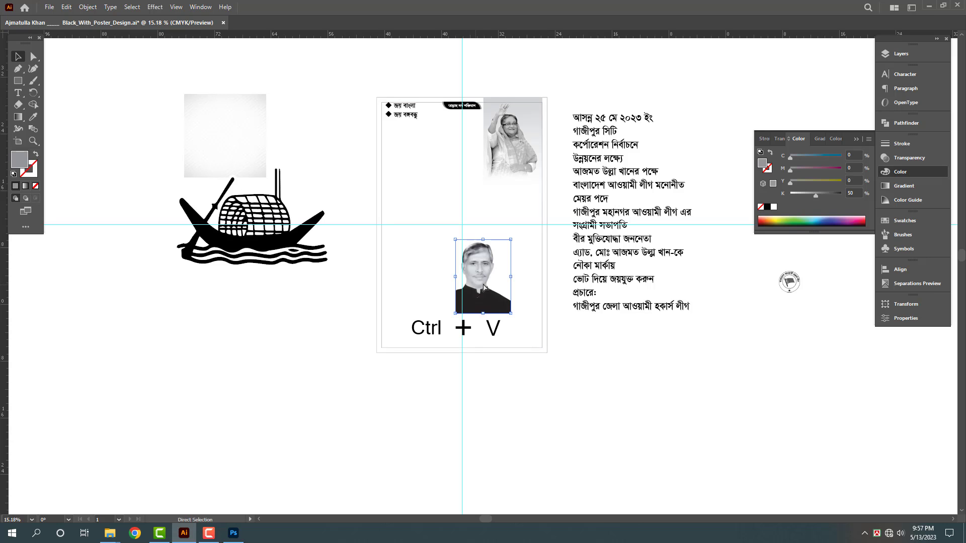
- Align the candidate portrait with the left edge of the poster's outer frame
left_click(477, 264)
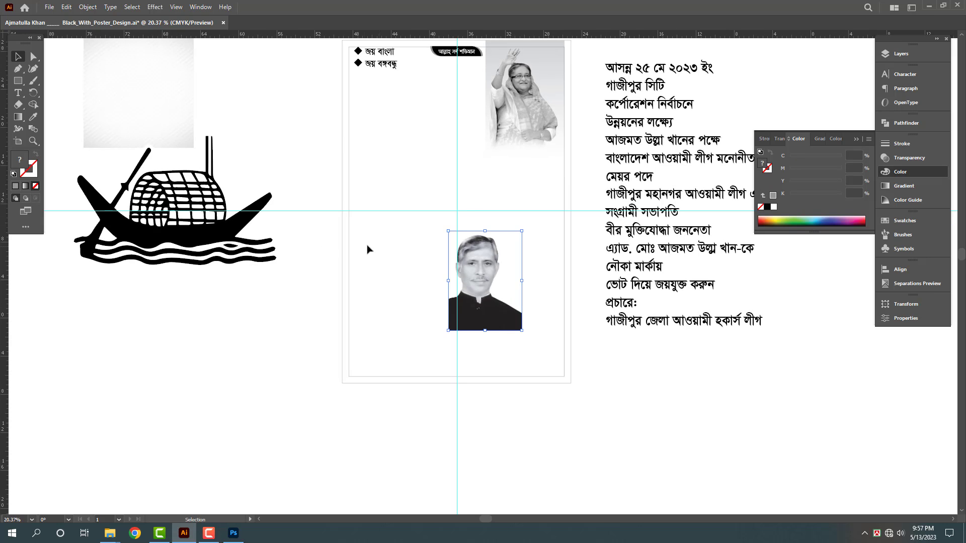
left_click(901, 270)
left_click(764, 292)
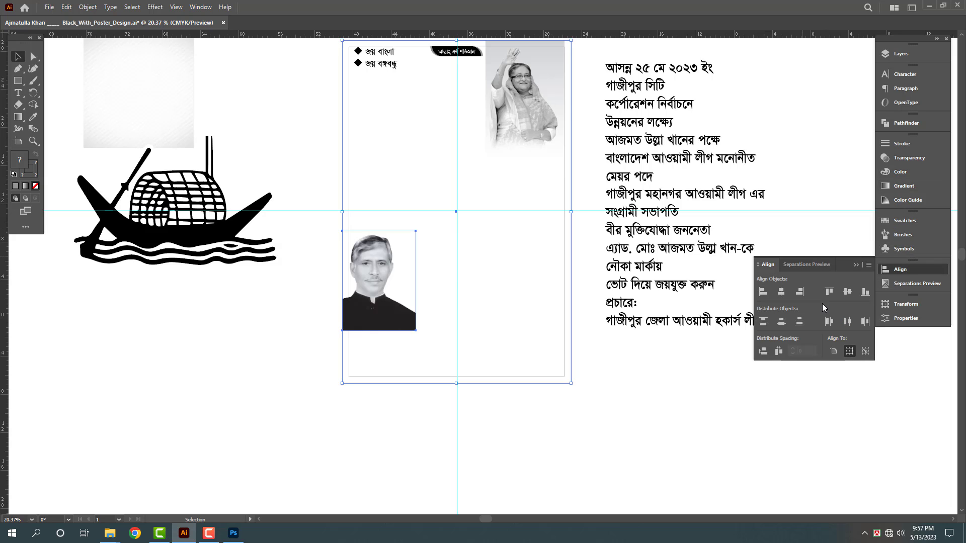
left_click(487, 251)
left_click(369, 282)
left_click_drag(421, 245, 421, 290)
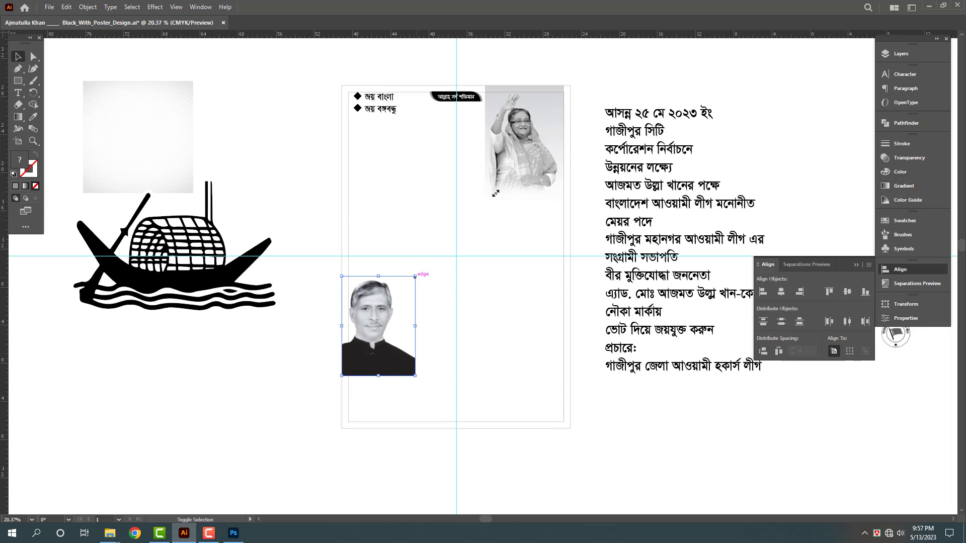
- Enlarge the candidate portrait proportionally to about 17.5 inches wide and raise it to just below the two bullet lines
left_click_drag(496, 193, 528, 149)
left_click_drag(470, 309, 470, 280)
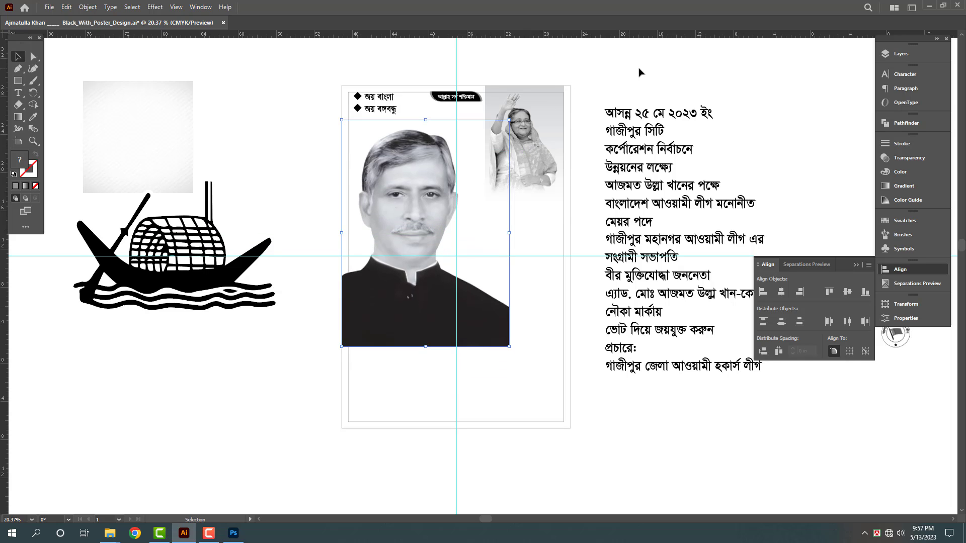
left_click(635, 79)
- Paste a copy of the outer frame in place, shorten it to a band about 3.5 inches tall along the poster's bottom, and fill it black
key("ctrl+semicolon")
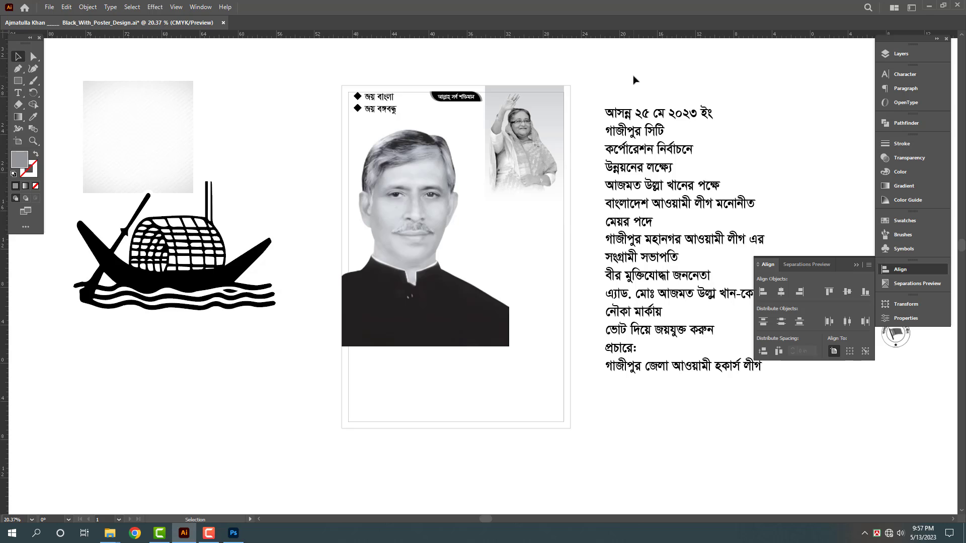
left_click(529, 148)
key("ctrl+c")
left_click(565, 429)
key("ctrl+f")
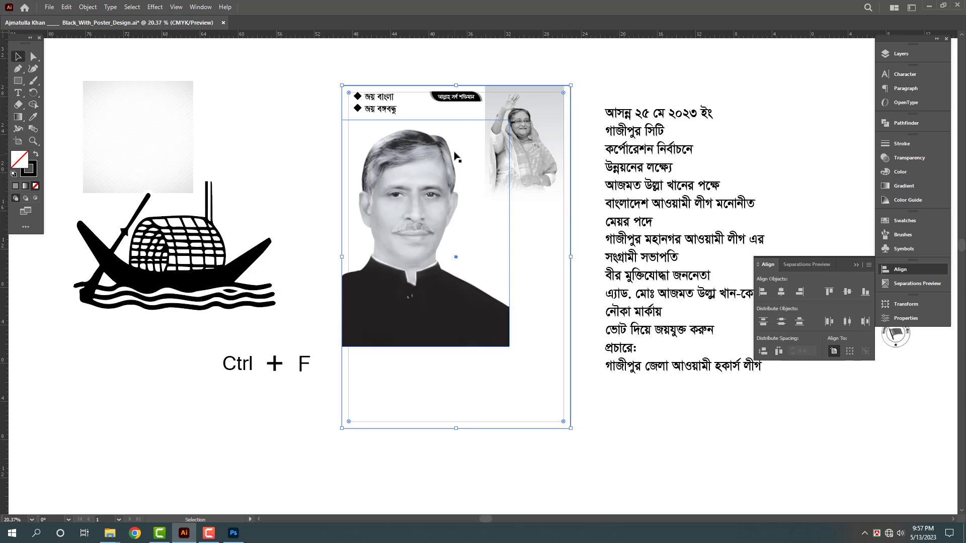
left_click_drag(456, 86, 510, 395)
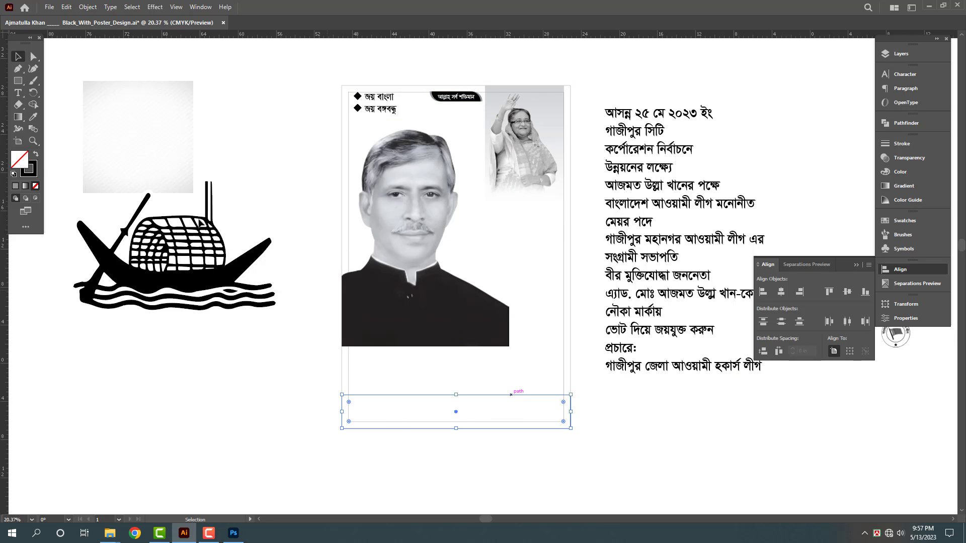
left_click(37, 155)
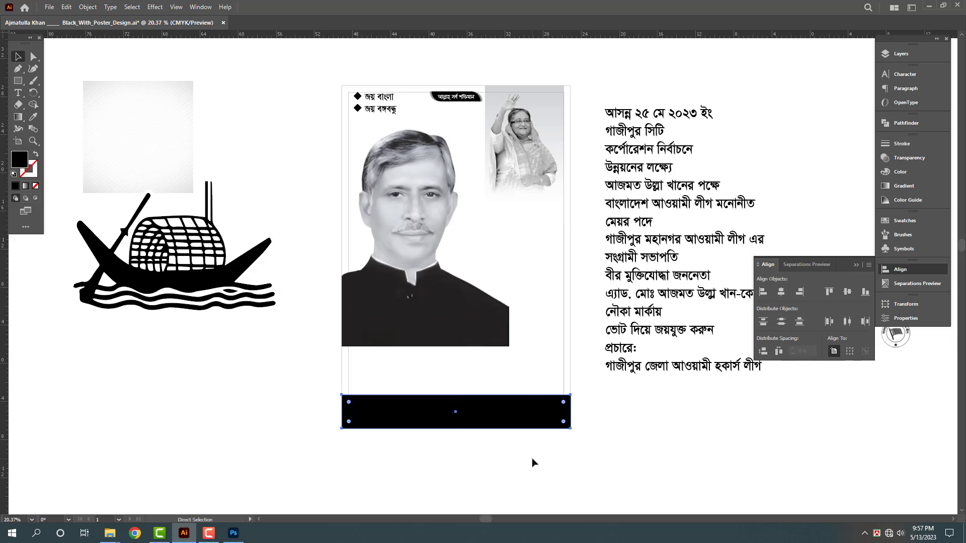
key("ctrl+semicolon")
left_click(635, 437)
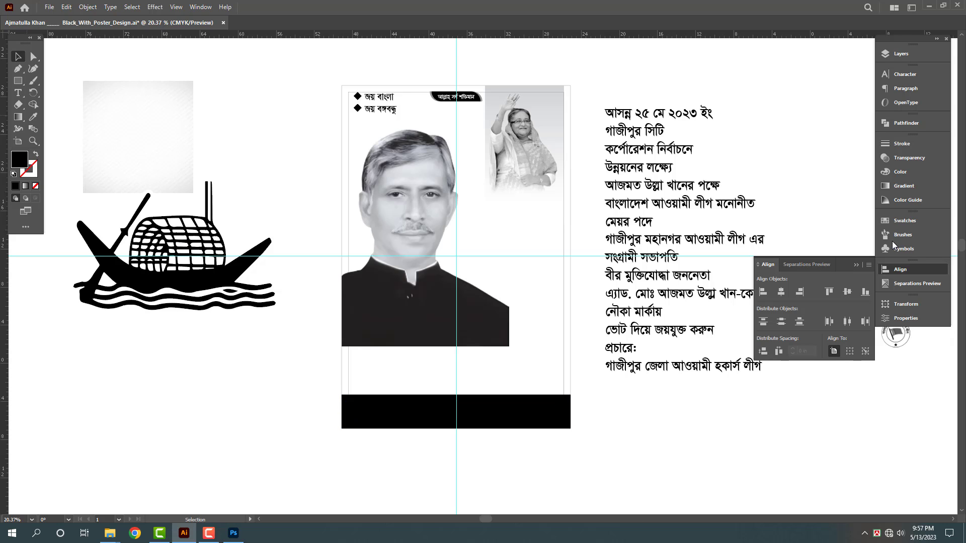
- Cut the last two lines, starting at "প্রচারে:", from the campaign text block beside the poster
left_click(901, 269)
double_click(609, 349)
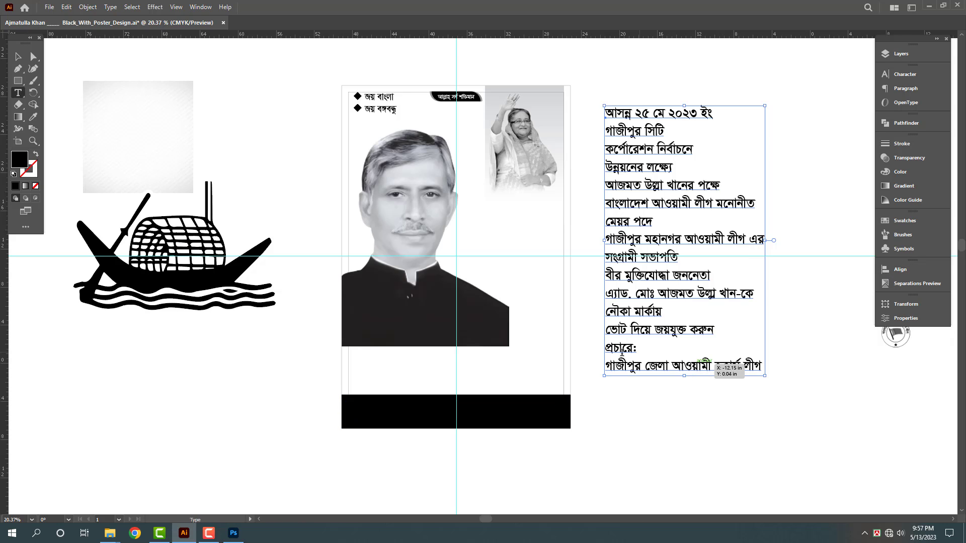
left_click_drag(606, 348, 777, 363)
key("BackSpace")
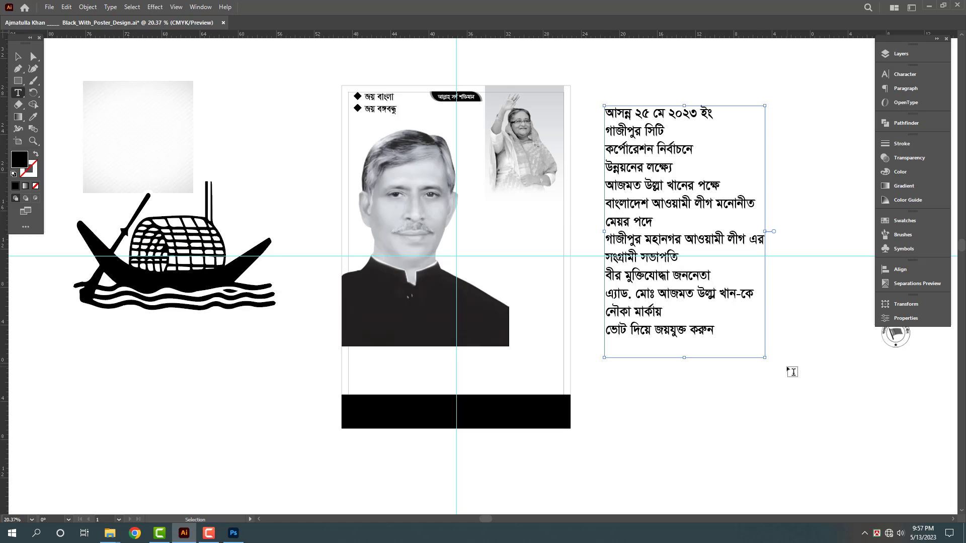
key("Escape")
- Put the two cut lines into a duplicate of the campaign text block and place it on the black bottom band
left_click_drag(628, 117, 446, 460)
triple_click(475, 455)
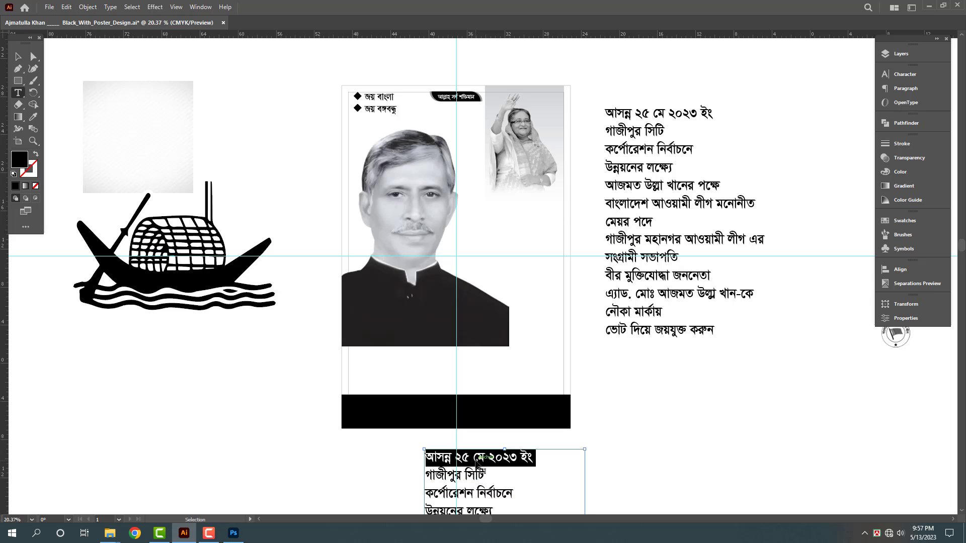
key("ctrl+a")
key("ctrl+v")
key("Escape")
left_click_drag(506, 478, 551, 447)
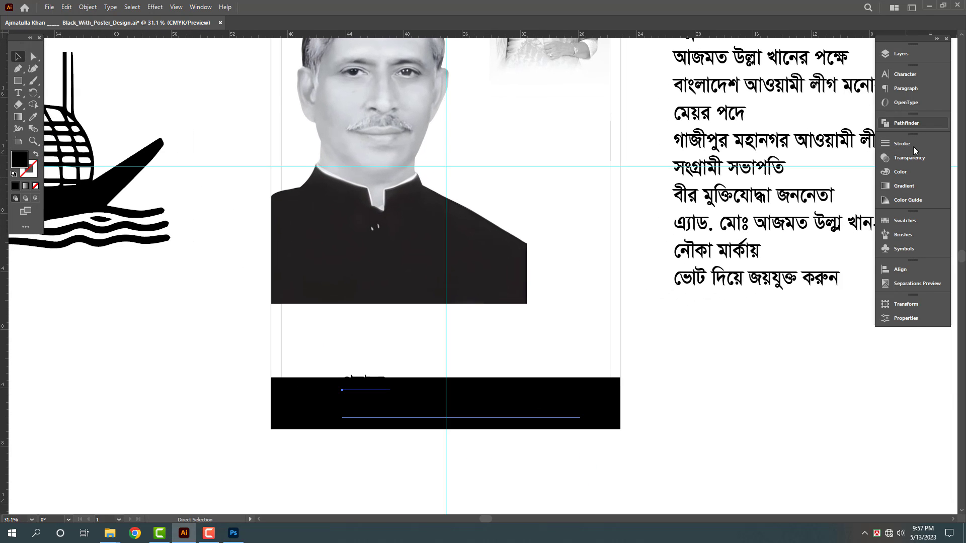
- Color the two lines on the black band white and center their paragraph alignment
left_click(908, 171)
left_click(774, 207)
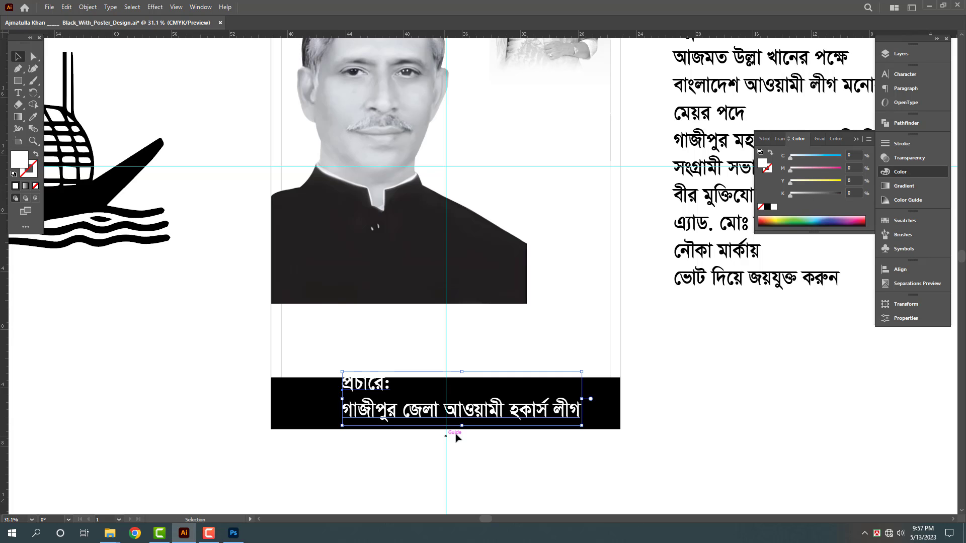
triple_click(373, 396)
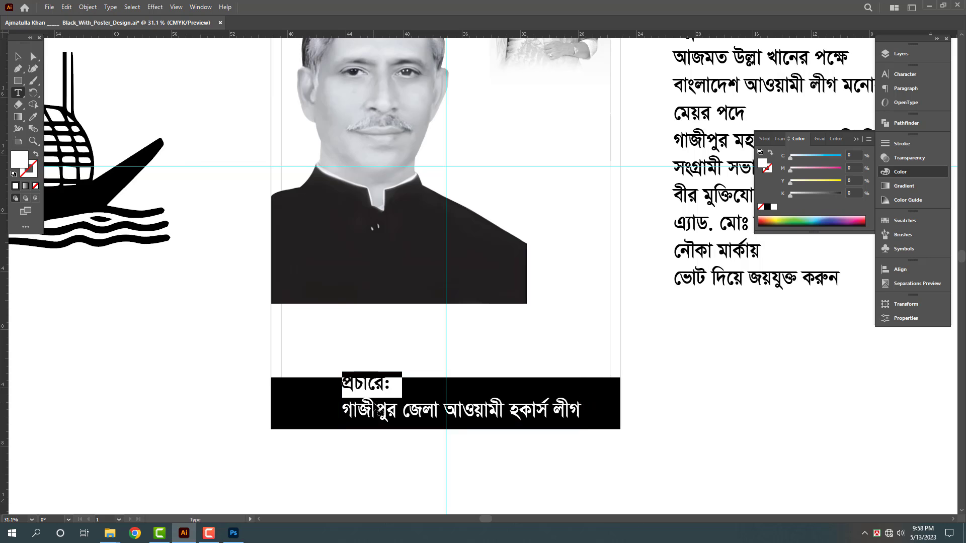
key("Escape")
key("ctrl+shift+c")
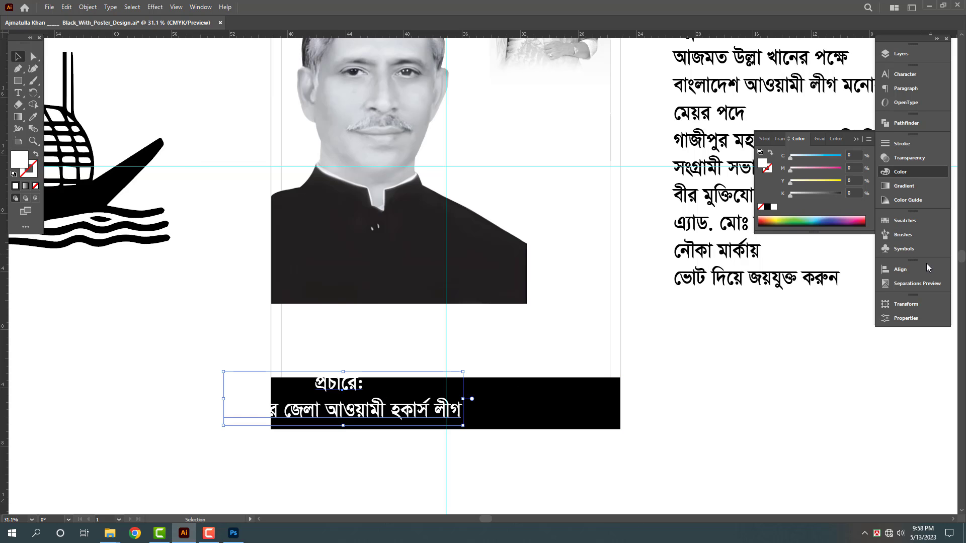
- Review the full character options and the paragraph alignment options for the white text, keeping it centered
key("ctrl+t")
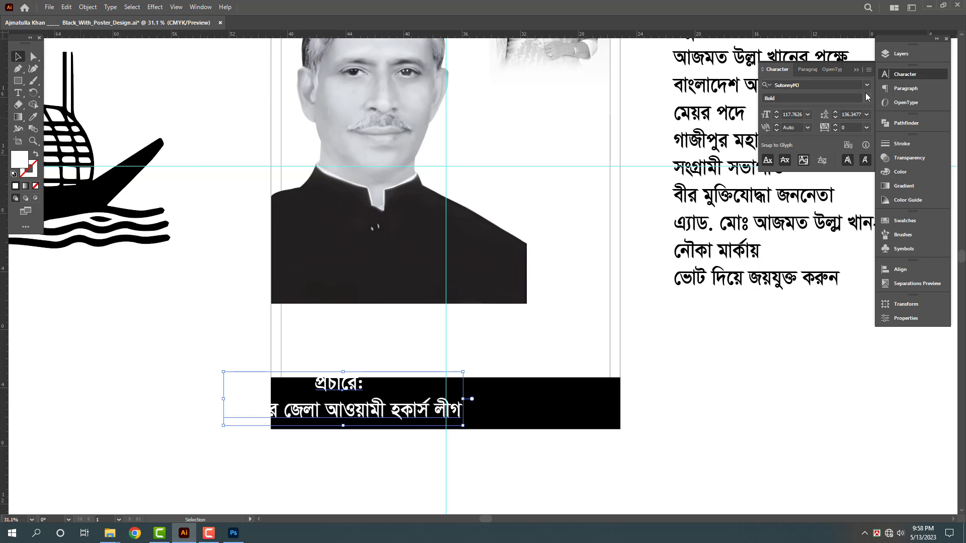
left_click(868, 70)
left_click(749, 72)
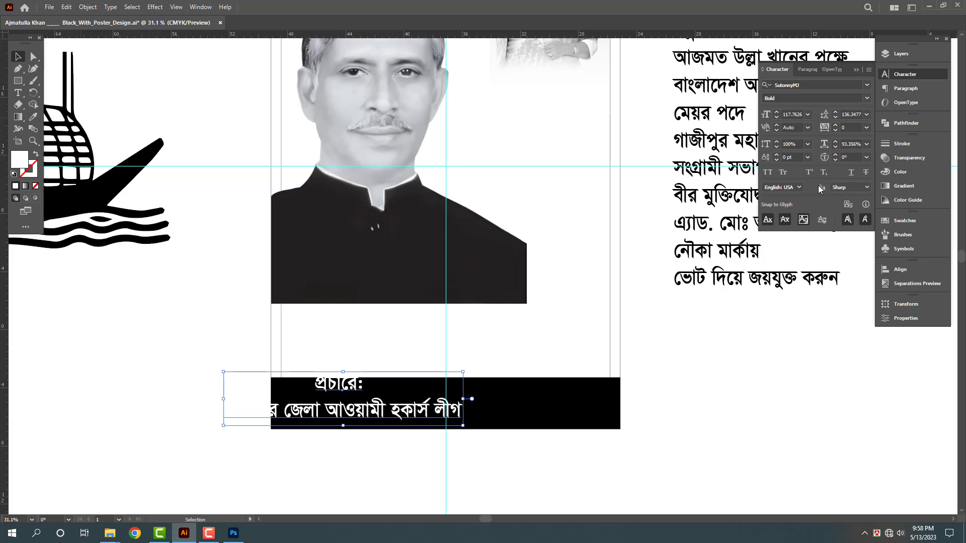
left_click(905, 88)
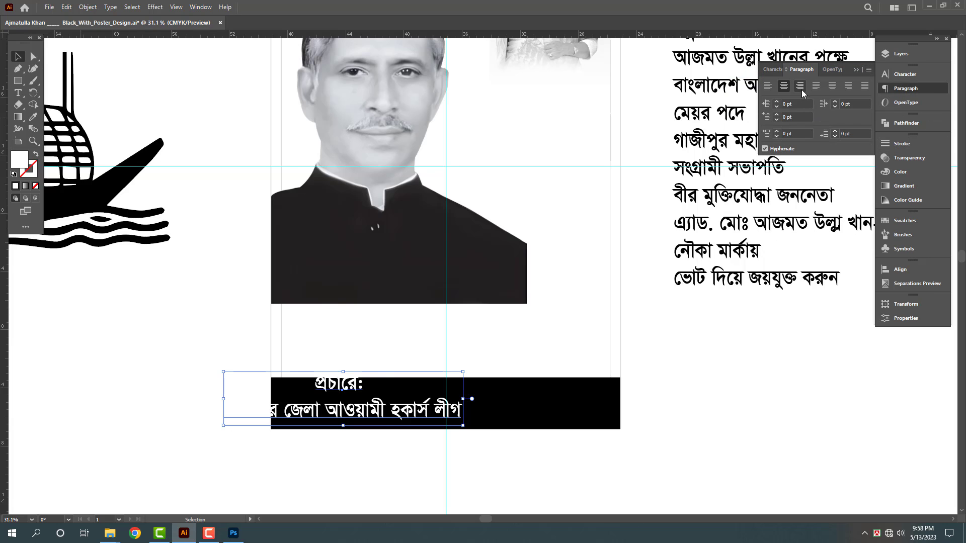
left_click(768, 86)
left_click(784, 86)
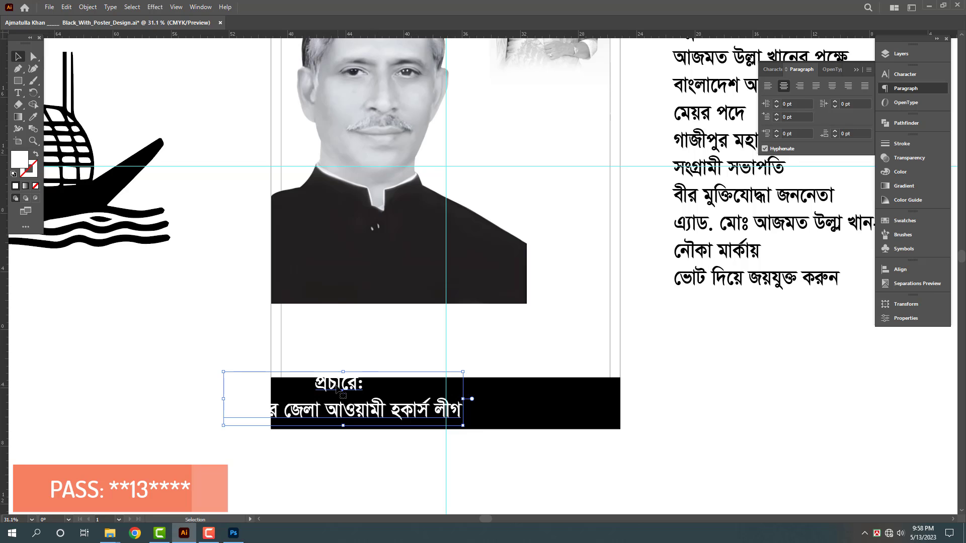
- Center the two-line white text horizontally on the black bottom band
left_click_drag(342, 395, 450, 398)
scroll(503, 448, "up", 3)
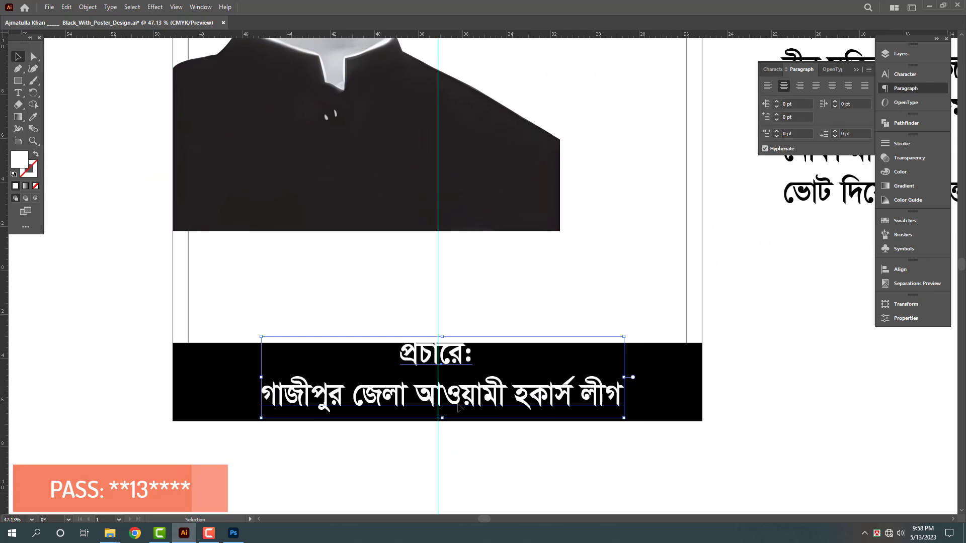
left_click(442, 349, "shift")
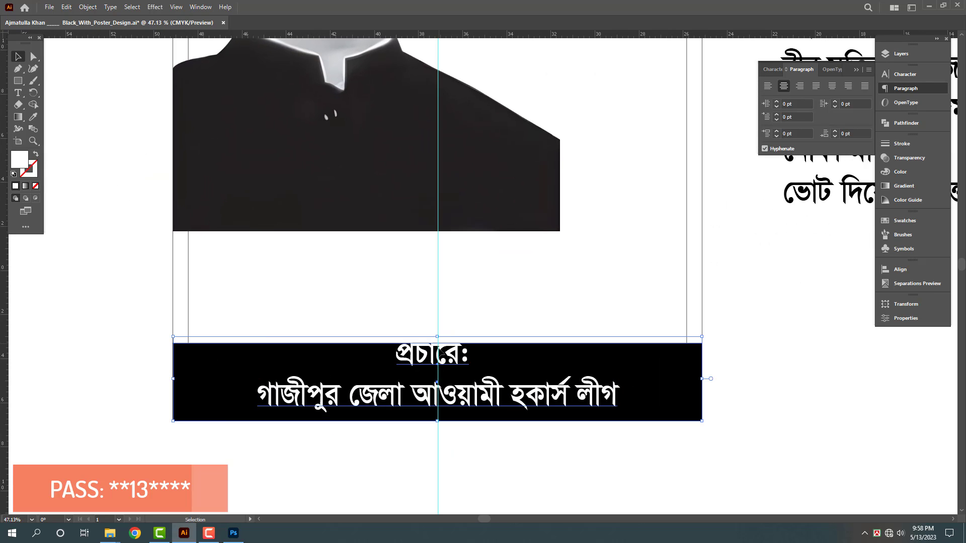
left_click(443, 358)
- Cut "প্রচারে:" out of the white text and enlarge the remaining line to about 20 inches wide in the middle of the band
double_click(450, 361)
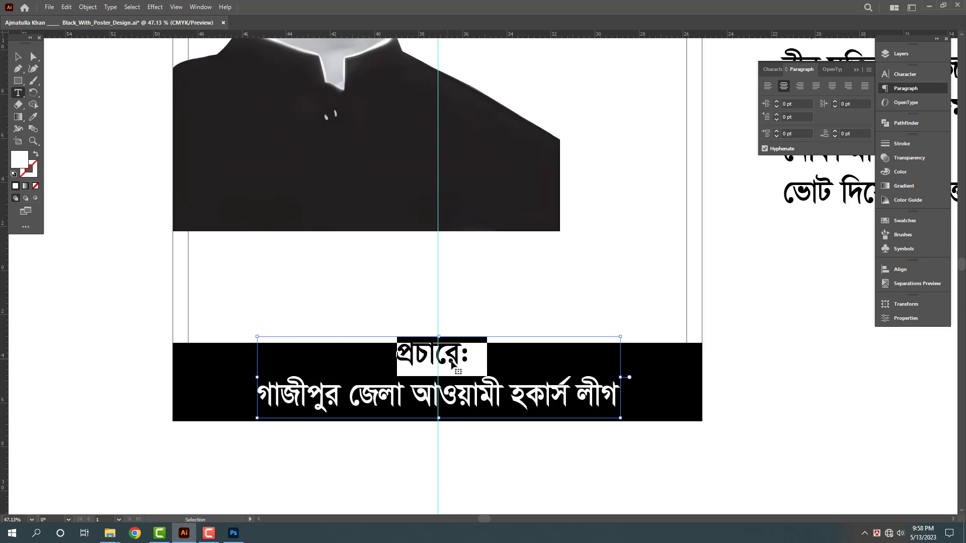
key("ctrl+x")
key("Escape")
left_click_drag(464, 362, 463, 396)
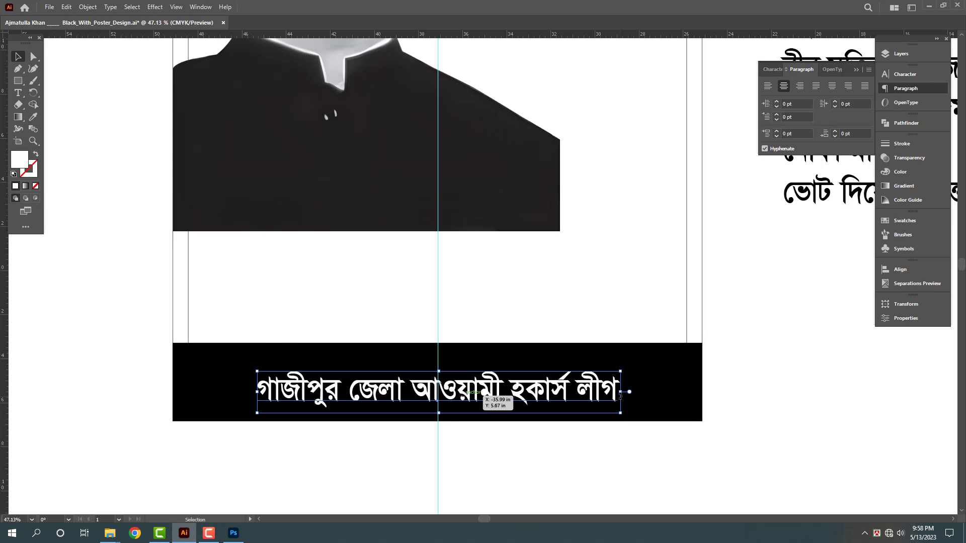
left_click_drag(620, 397, 671, 391)
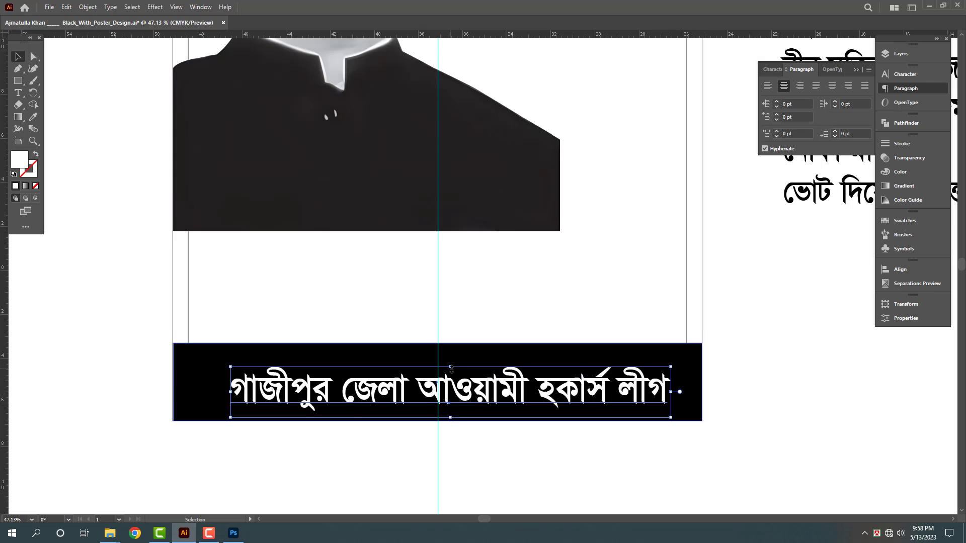
- Duplicate the white line slightly higher and replace the copy's text with "প্রচারে:"
mouse_move(451, 369)
left_mouse_down()
mouse_move(456, 397)
mouse_move(456, 370)
left_mouse_up()
double_click(457, 371)
key("ctrl+a")
key("ctrl+v")
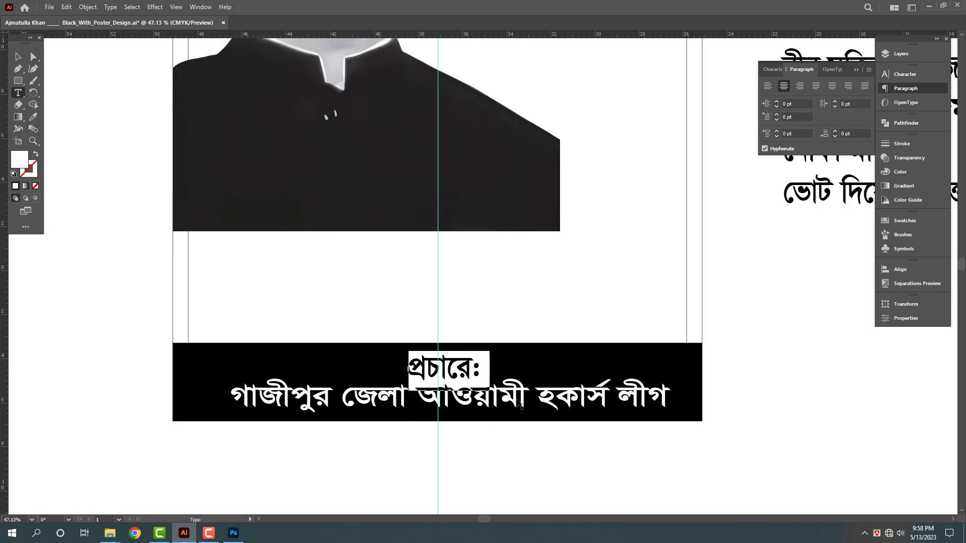
- Underline "প্রচারে:", flatten it, and position it centered above the main white line on the bottom band
key("Escape")
key("ctrl+t")
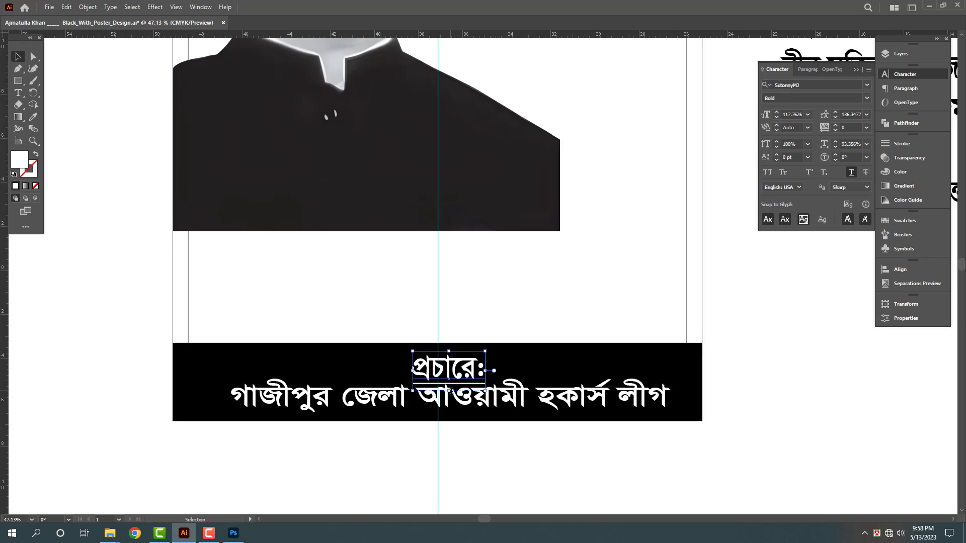
left_click_drag(456, 372, 440, 351)
left_click(456, 378)
scroll(403, 453, "down", 3)
left_click_drag(663, 356, 588, 359)
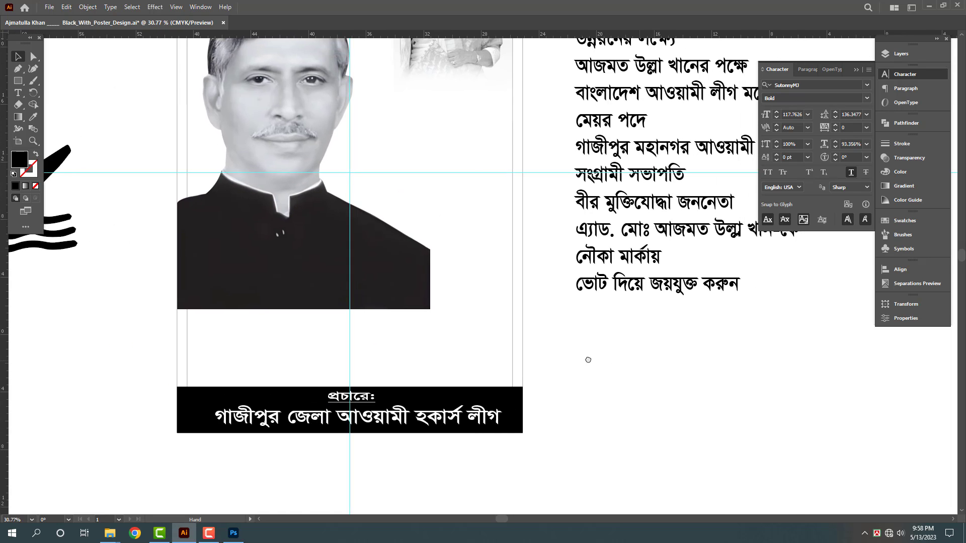
- Move the round flag logo over the start of the bottom band and bring it to the front
scroll(588, 360, "down", 3)
left_click_drag(819, 319, 446, 380)
key("ctrl+shift+bracketright")
left_click_drag(445, 385, 588, 412)
key("ctrl+shift+bracketright")
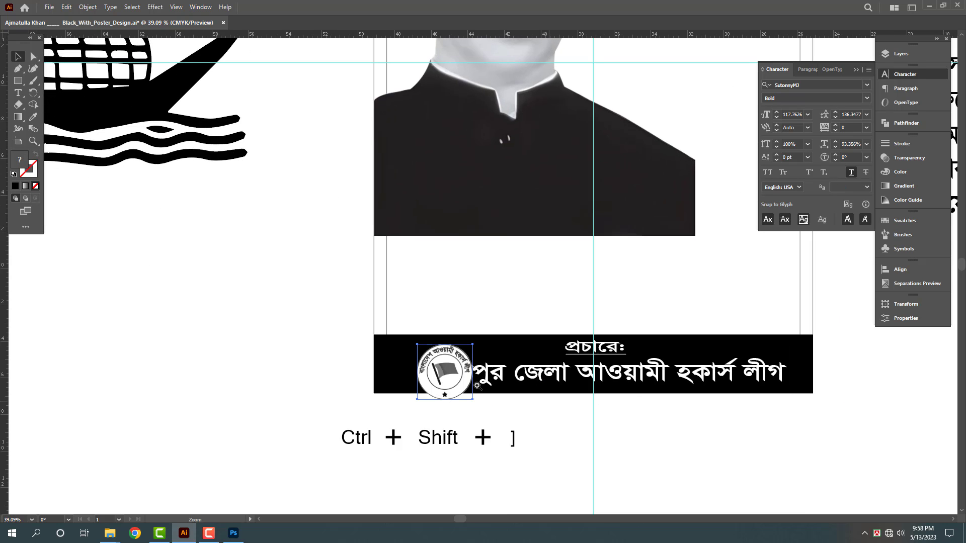
- Scale the round logo down and fit it between the band's inner margin and the start of the white line
scroll(477, 385, "up", 3)
left_click_drag(470, 362, 392, 365)
left_click(458, 372)
left_click(353, 354)
mouse_move(370, 322)
left_mouse_down()
mouse_move(359, 332)
mouse_move(373, 332)
left_mouse_up()
left_click(477, 370)
left_click_drag(495, 341, 430, 344)
left_click_drag(518, 376, 478, 378)
left_click(620, 425)
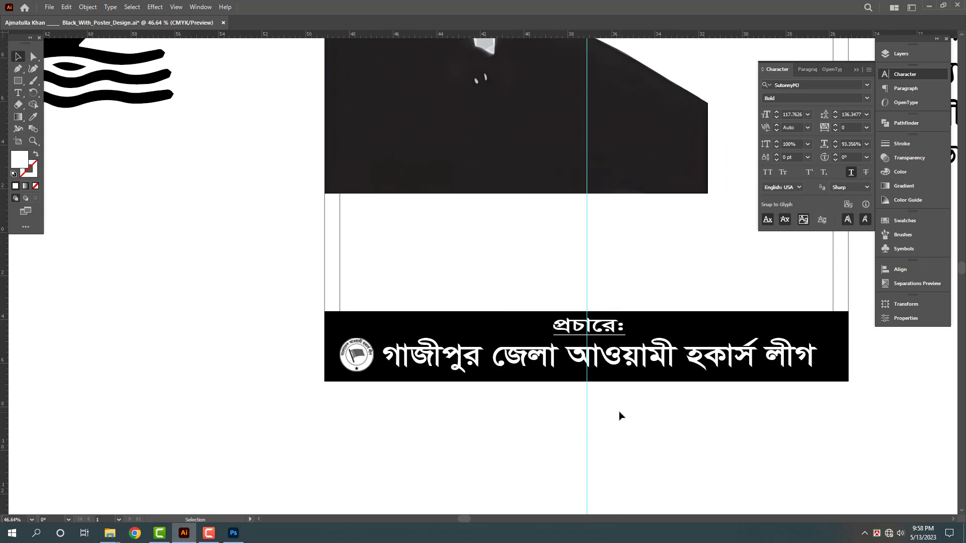
- Nudge "প্রচারে:" slightly left to balance it above the main white line
left_click(614, 326)
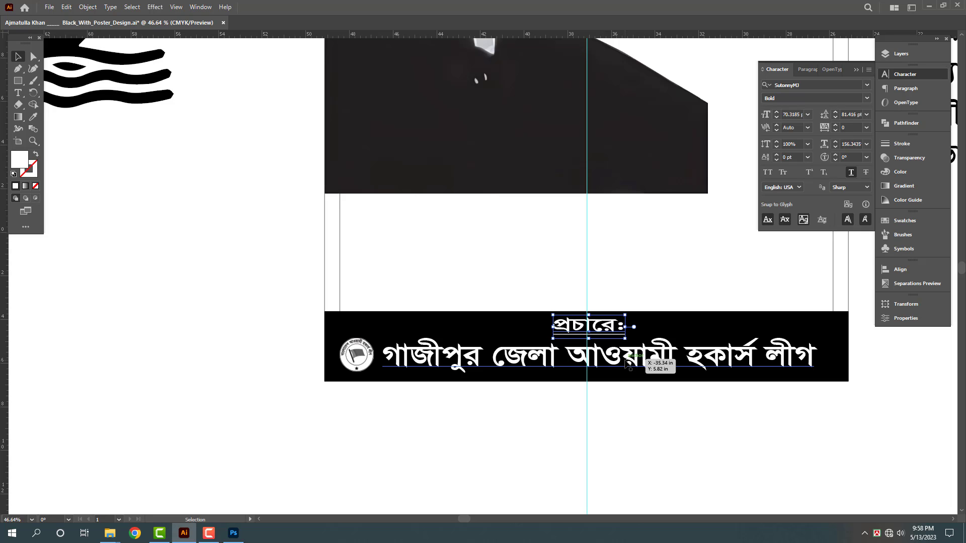
key("Left")
key("Left")
key("Left")
key("Left")
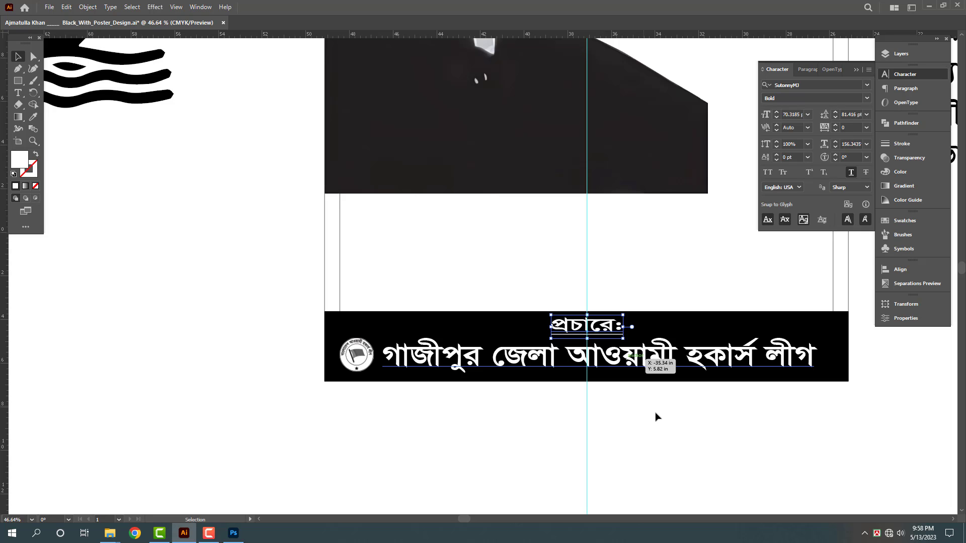
left_click(656, 413)
left_click_drag(610, 399, 500, 427)
left_click_drag(509, 347, 527, 355)
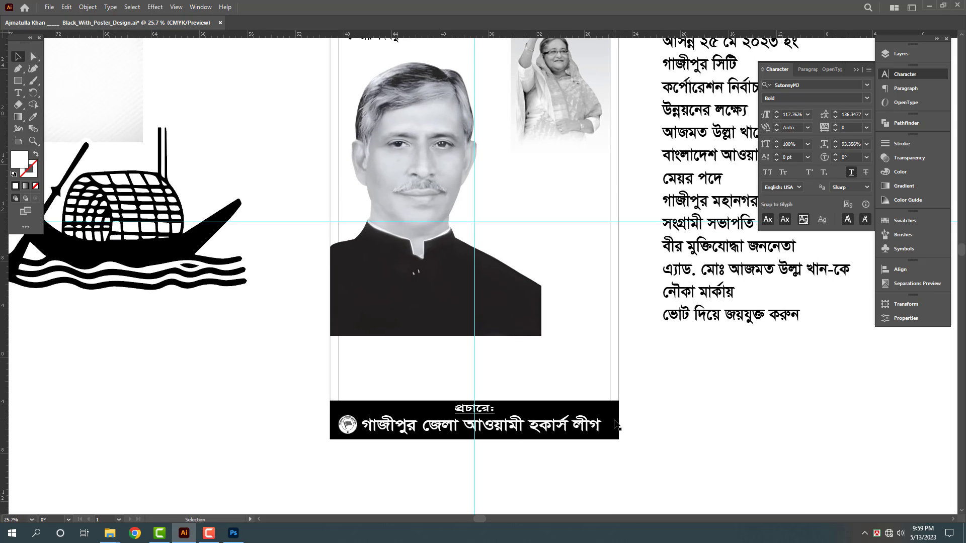
left_click_drag(610, 418, 612, 370)
key("ctrl+z")
left_click(636, 404)
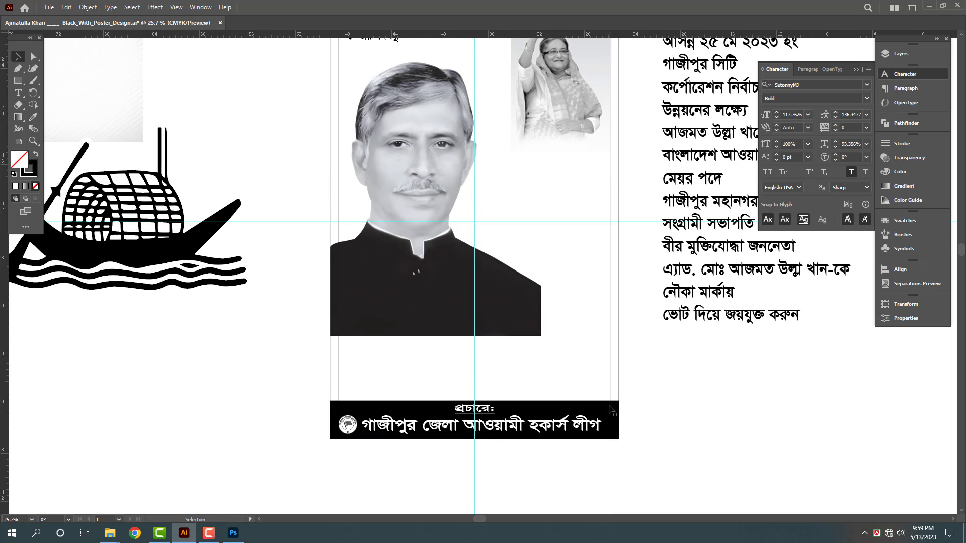
- Duplicate the black bottom band higher up, bring the copy to the front, and extend its top edge to the horizontal guide
left_click(610, 409)
left_click_drag(606, 419, 597, 309)
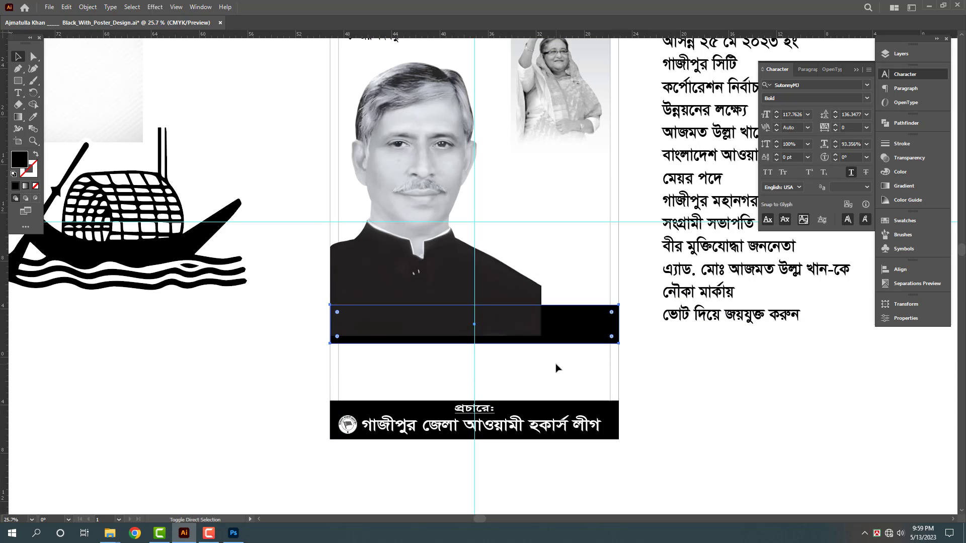
key("ctrl+shift+bracketright")
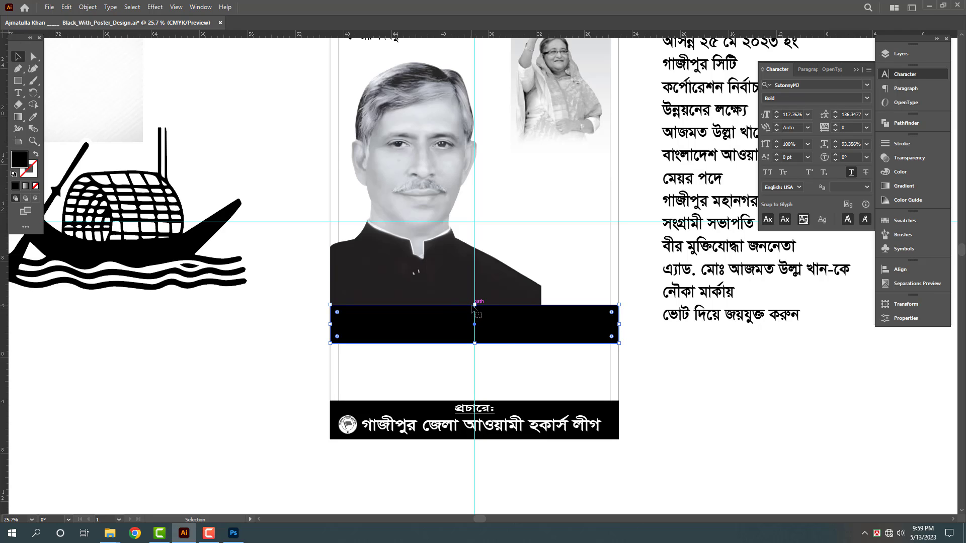
left_click_drag(474, 305, 474, 222)
left_click_drag(534, 268, 524, 304)
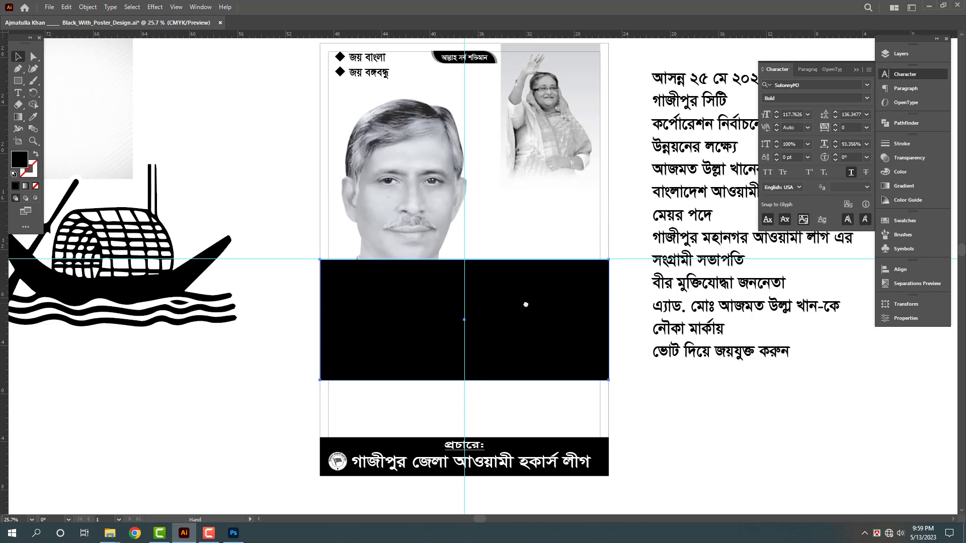
left_click(625, 231)
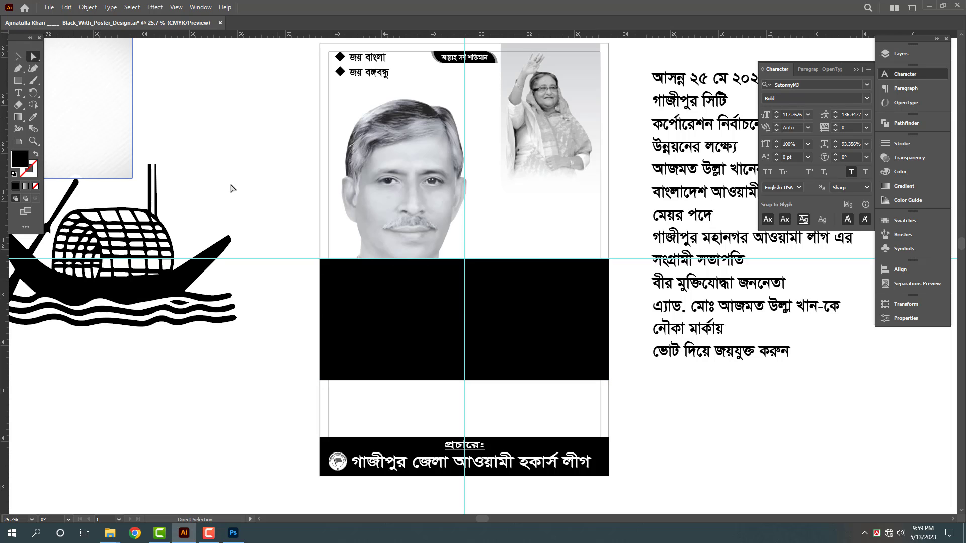
- Move the tall black rectangle down to the publisher band and left so it overhangs the poster's edge
left_click_drag(559, 270, 560, 269)
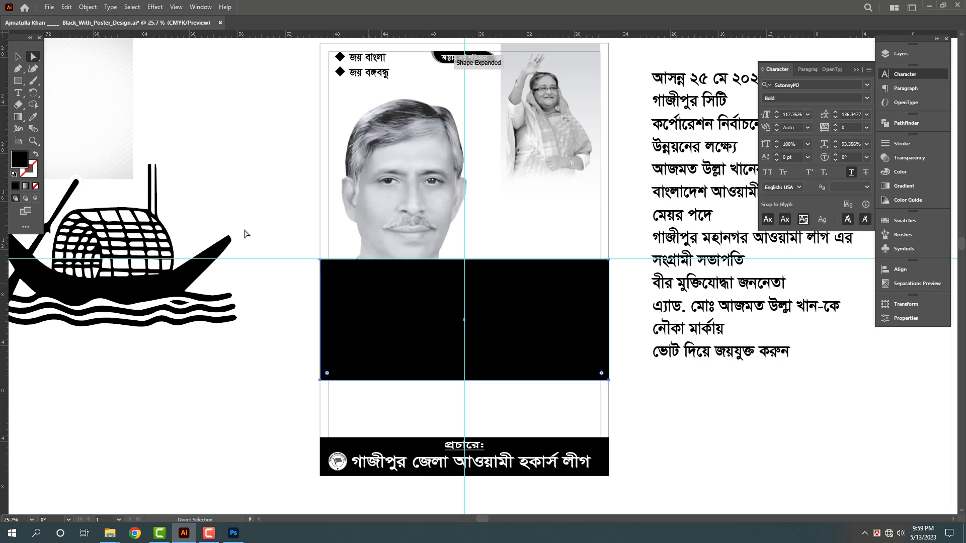
key("v")
left_click(656, 389)
left_click_drag(555, 320, 563, 340)
key("ctrl+space")
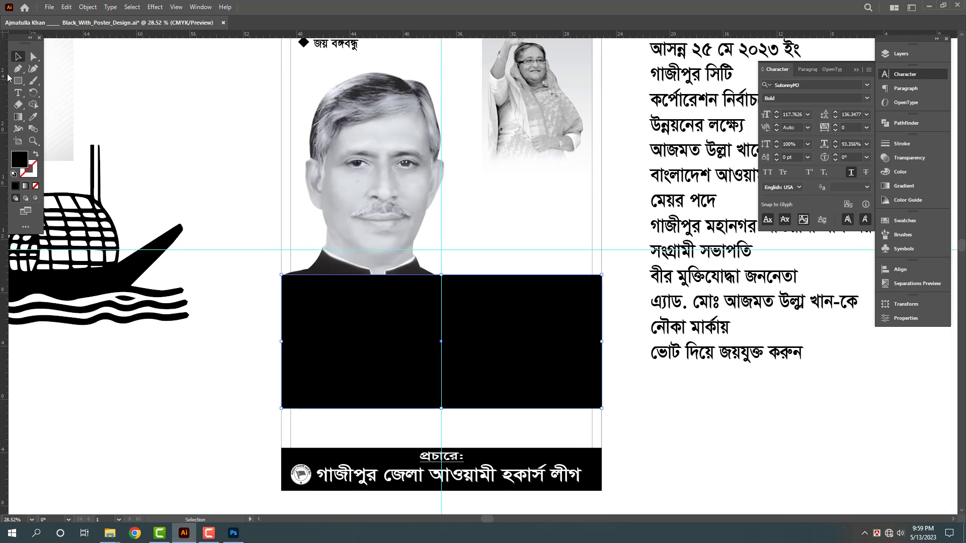
left_click(240, 265)
left_click_drag(319, 316, 320, 290)
key("space")
left_click_drag(106, 393, 240, 374)
left_click_drag(498, 318, 388, 383)
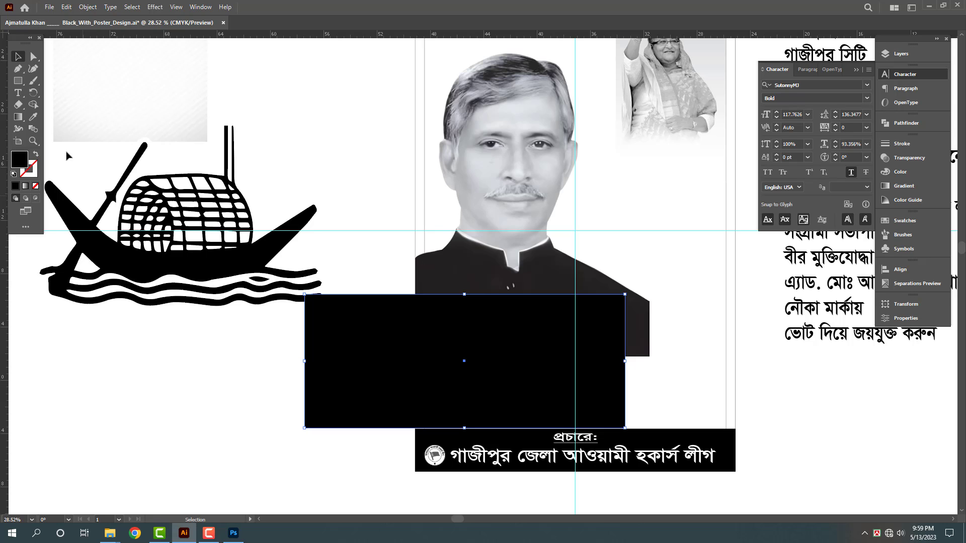
- Lower the black rectangle's top-left corner and bend its top edge into a downward curve with the Pen tool
left_click(33, 56)
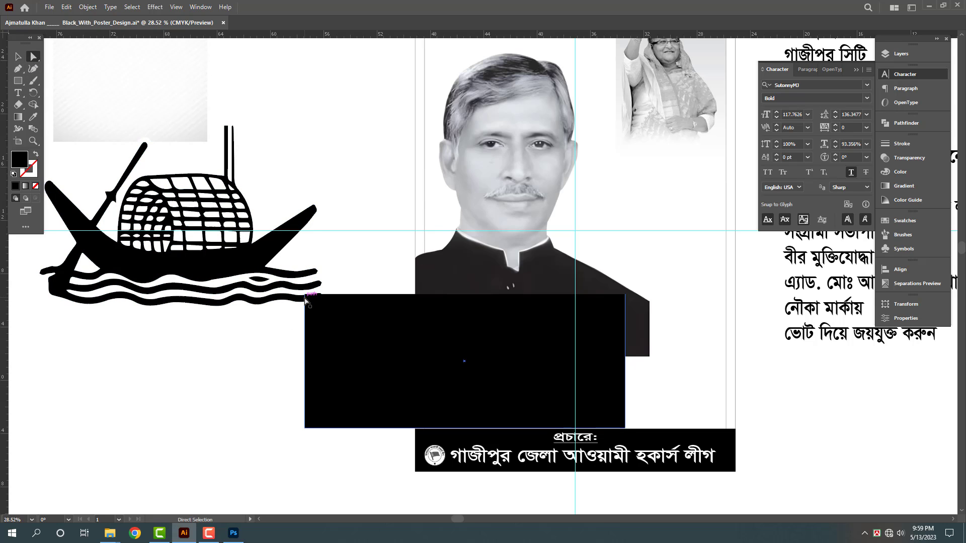
left_click_drag(305, 296, 305, 322)
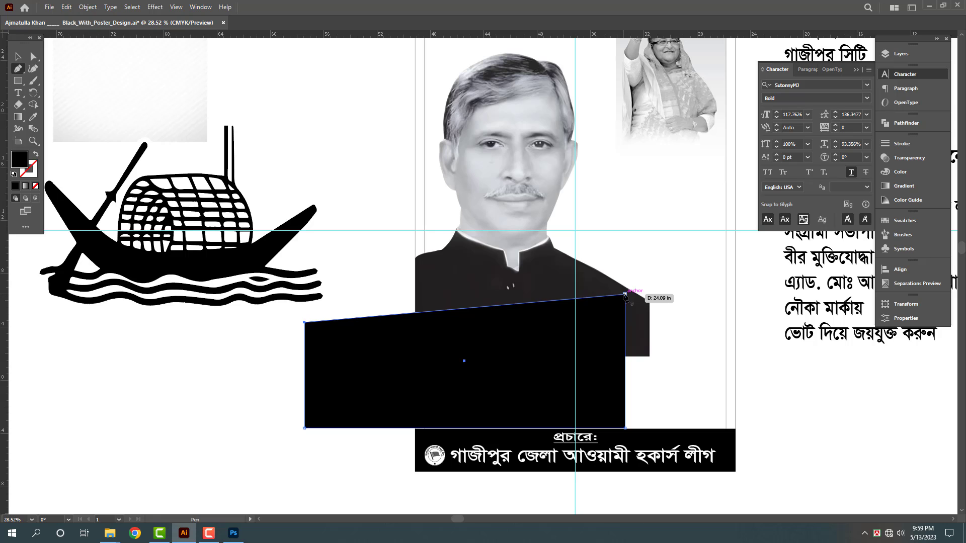
left_click_drag(624, 295, 740, 264)
left_click_drag(510, 328, 464, 361)
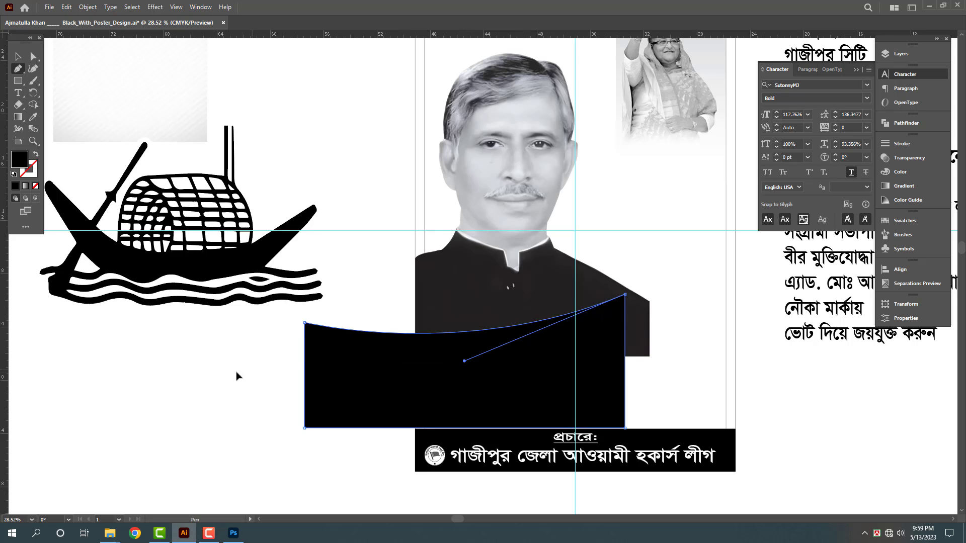
- Align the curved black shape's right edge with the poster's right edge
key("v")
left_click_drag(387, 377, 317, 367)
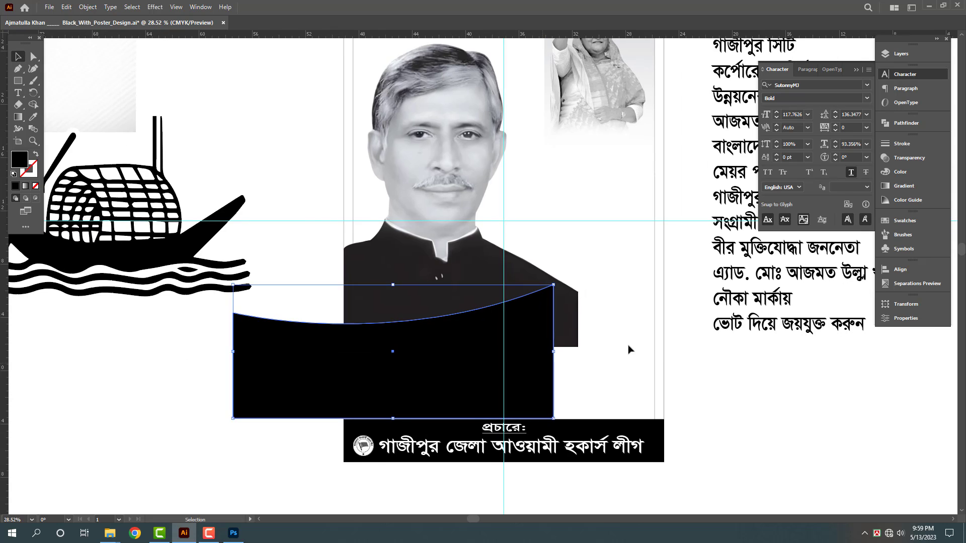
left_click(657, 360, "shift")
left_click(895, 275)
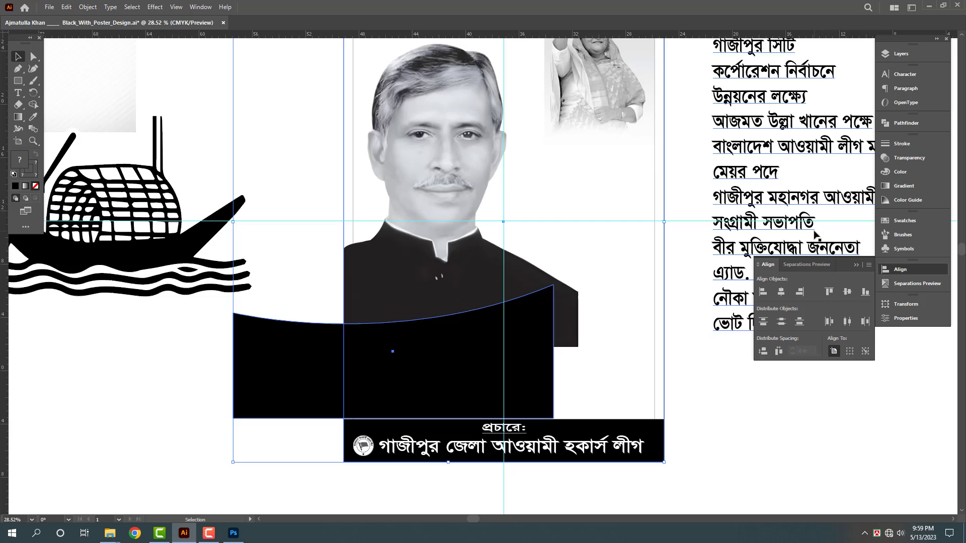
left_click(800, 292)
left_click(775, 417)
- Move the curved black shape up over the candidate's chest, leaving a white gap above the publisher band
left_click(577, 406)
mouse_move(564, 393)
left_mouse_down()
mouse_move(582, 410)
mouse_move(575, 381)
left_mouse_up()
left_click_drag(574, 375, 571, 310)
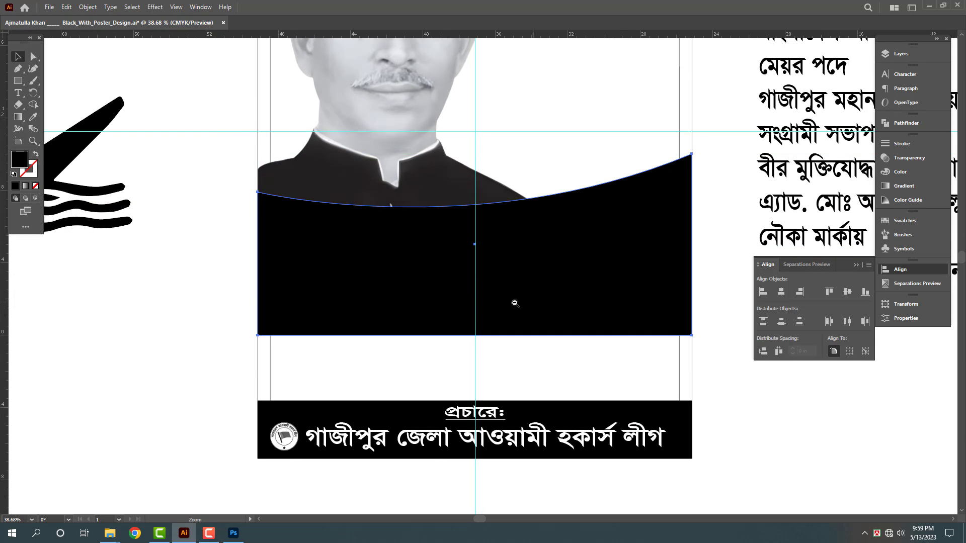
left_click_drag(514, 302, 498, 307)
left_click_drag(529, 312, 508, 374)
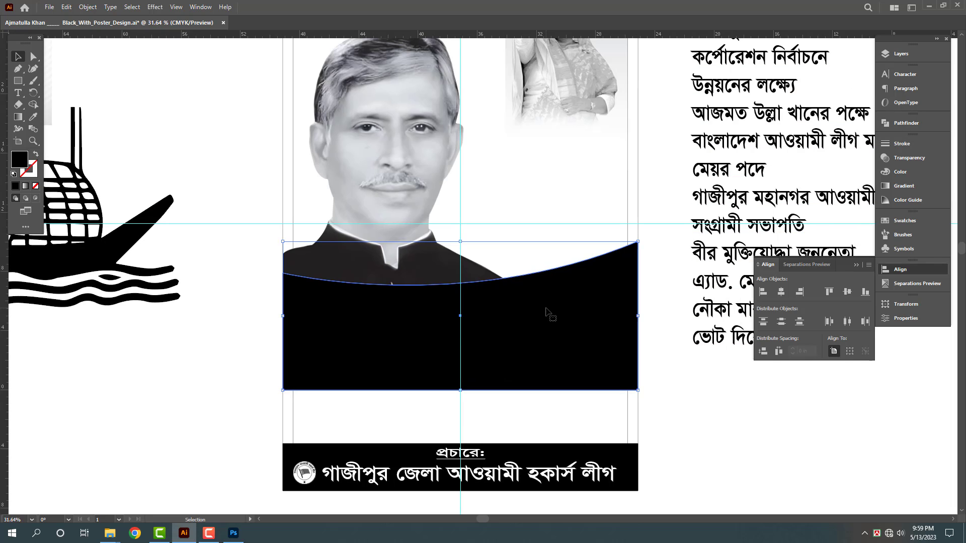
- Duplicate the curved black shape slightly higher and fill the copy behind it with 30% black to form a gray rim
left_click_drag(534, 316, 534, 307)
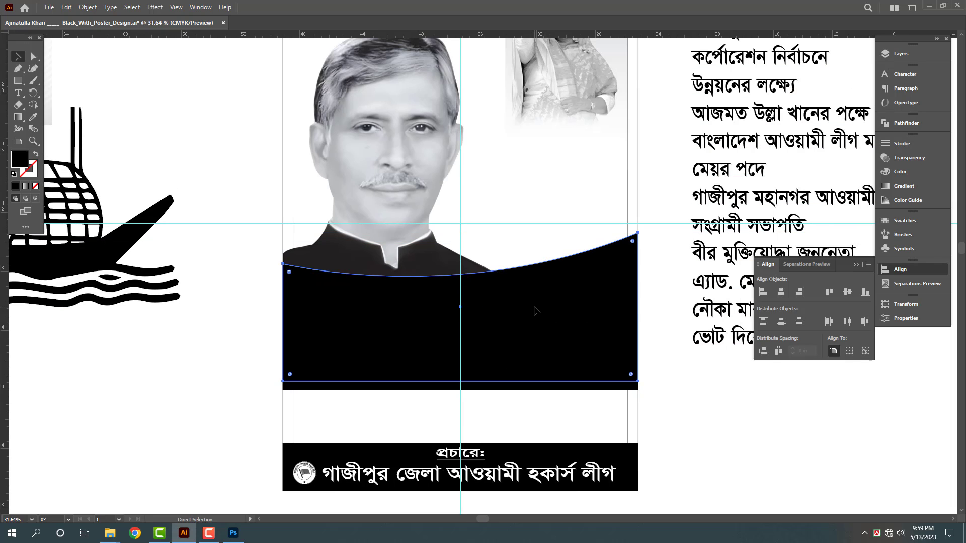
left_click(900, 171)
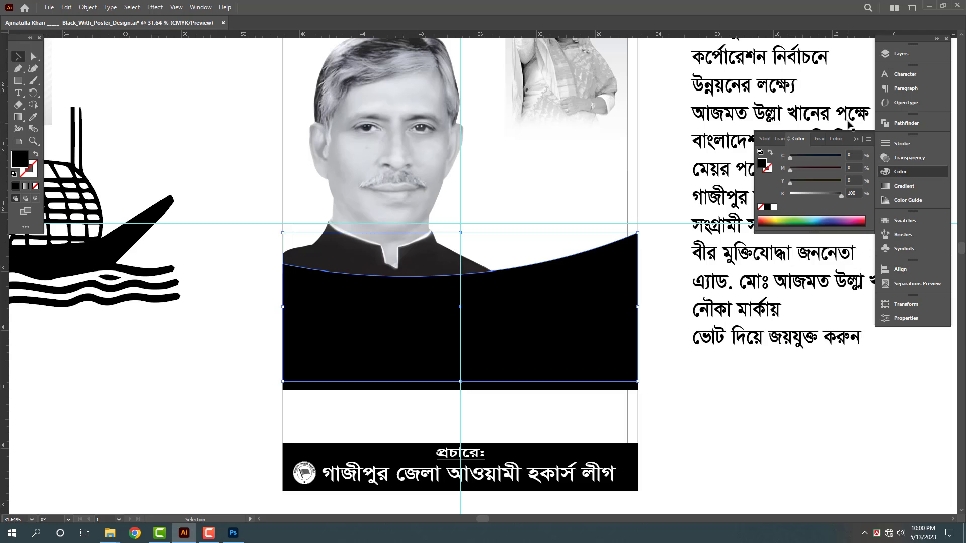
type("30")
key("Return")
left_click(533, 303)
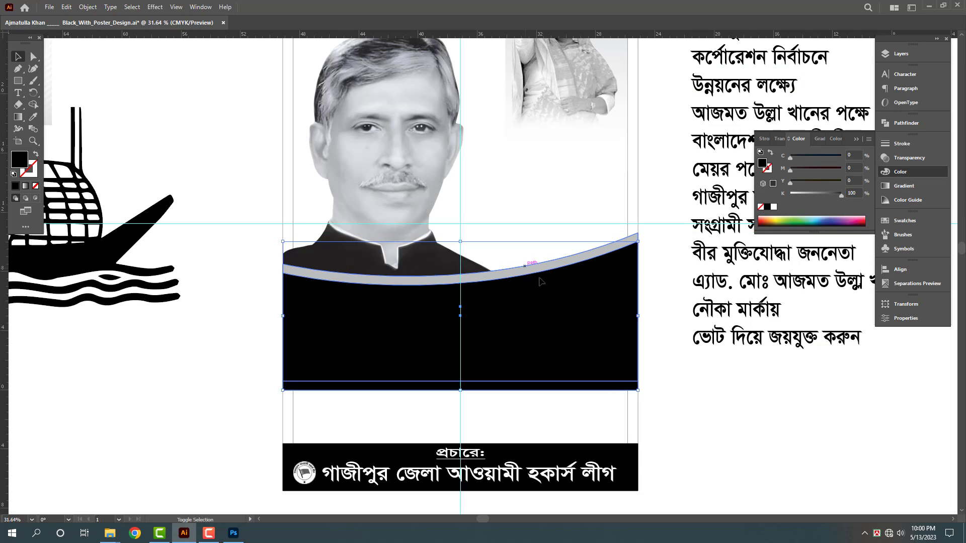
left_click(538, 275, "shift")
left_click(609, 410)
- Copy the first line "আসন্ন ২৫ মে ২০২৩ ইং" from the campaign text block and delete it there
left_click_drag(476, 360, 396, 376)
left_click_drag(535, 381, 510, 388)
scroll(567, 267, "up", 3)
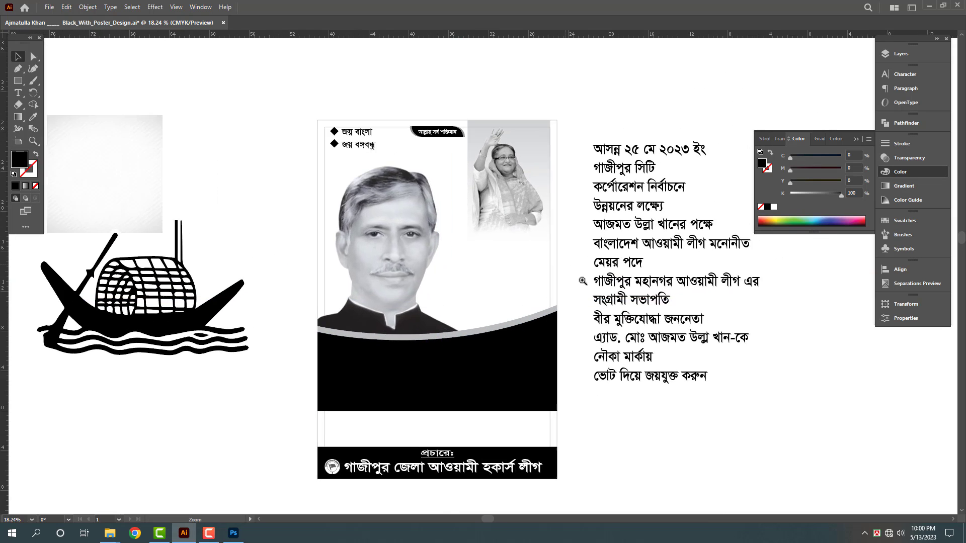
left_click_drag(638, 133, 629, 219)
scroll(630, 237, "up", 3)
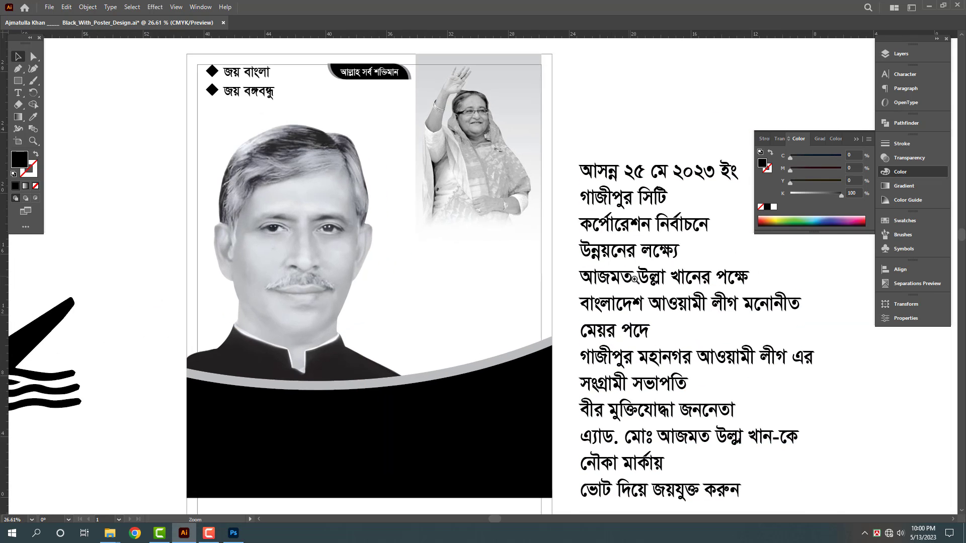
double_click(682, 166)
triple_click(684, 168)
key("ctrl+c")
key("BackSpace")
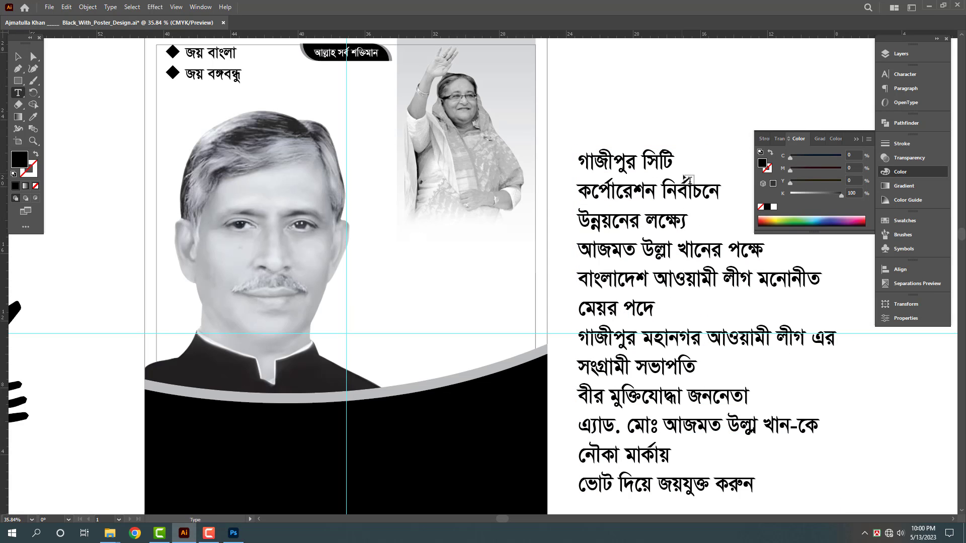
- Duplicate the campaign text block below the leader's portrait and replace the copy's text with "আসন্ন ২৫ মে ২০২৩ ইং"
key("Escape")
left_click_drag(642, 162, 456, 250)
double_click(459, 250)
key("ctrl+a")
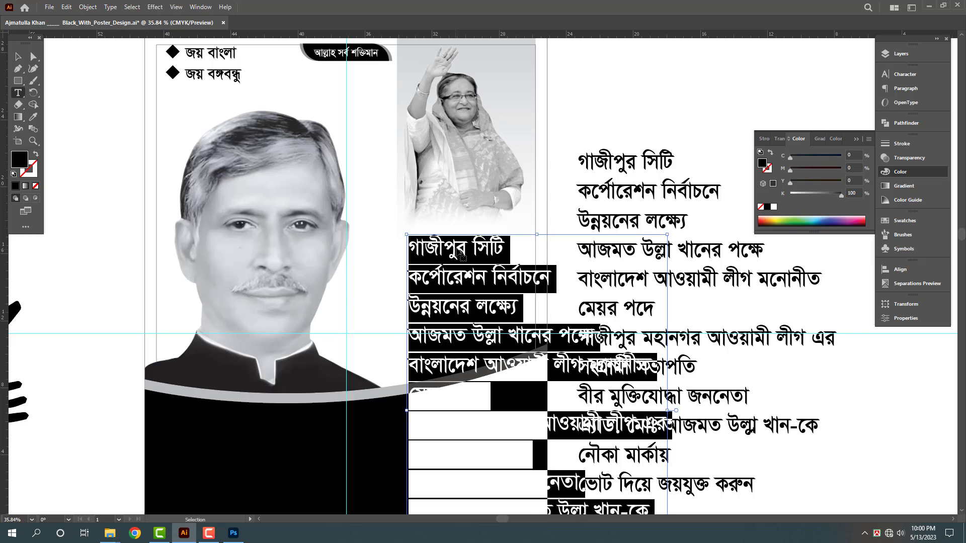
key("ctrl+v")
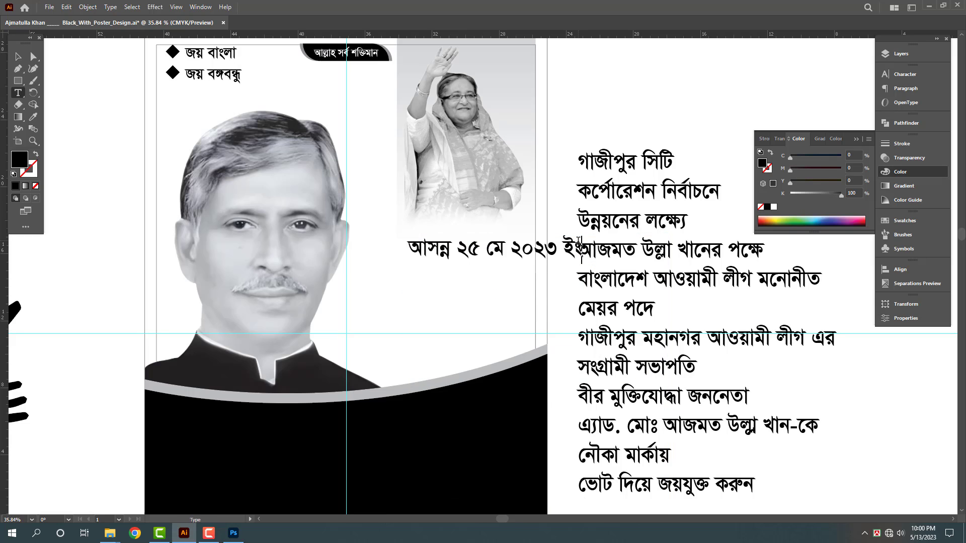
- Shrink the date line to the width of the leader's portrait and place it directly beneath the portrait
key("Escape")
left_click_drag(584, 250, 497, 244)
scroll(493, 203, "down", 1)
left_click_drag(455, 215, 460, 242)
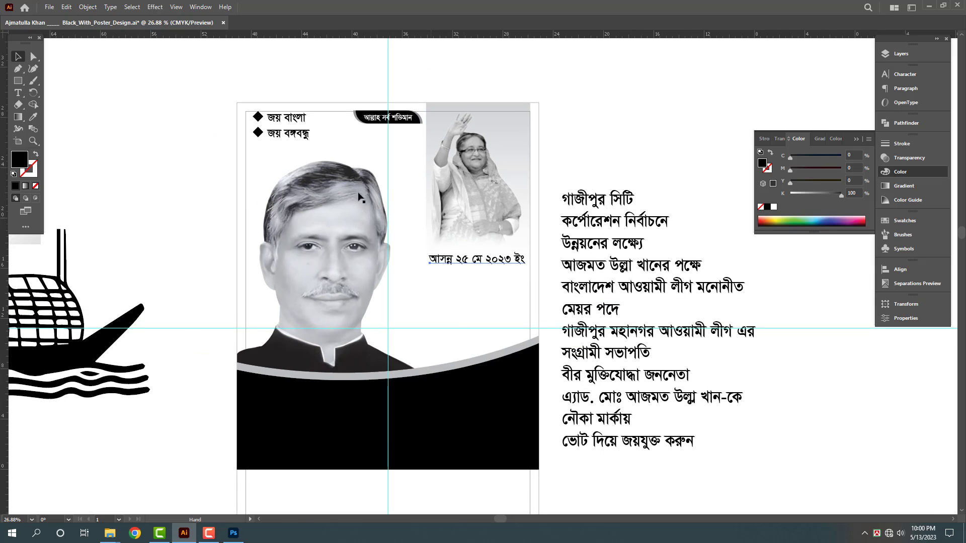
- Move the candidate's portrait slightly higher on the poster and hide the guides
left_click(337, 220)
left_click_drag(341, 230, 343, 212)
scroll(376, 222, "down", 1)
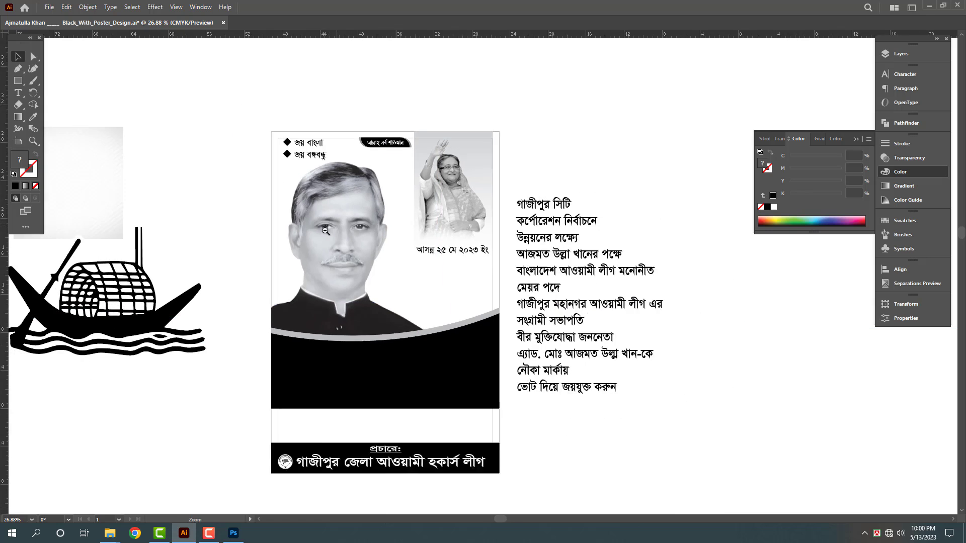
left_click(527, 122)
key("ctrl+semicolon")
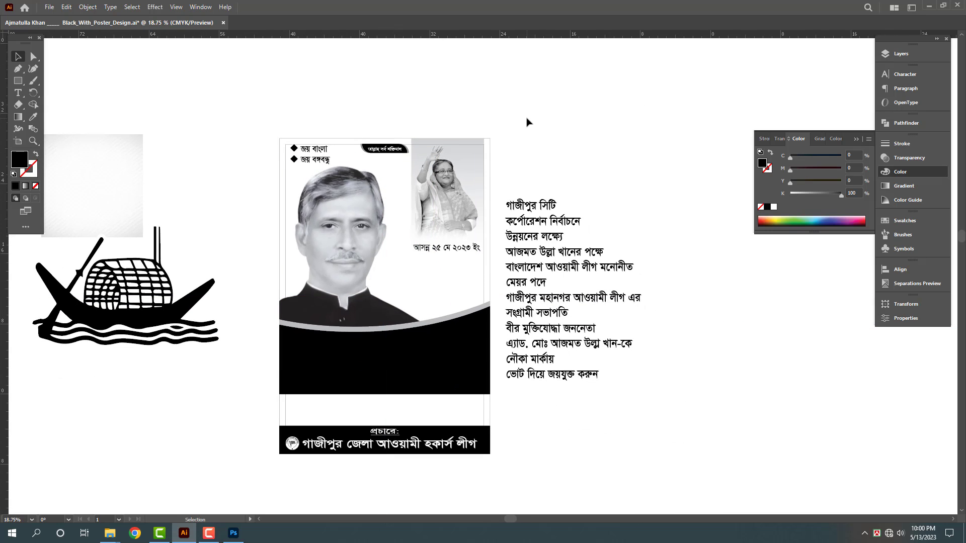
- Move the textured background image from beside the artboard onto the poster and set its width to 24 in
left_click_drag(108, 189, 622, 187)
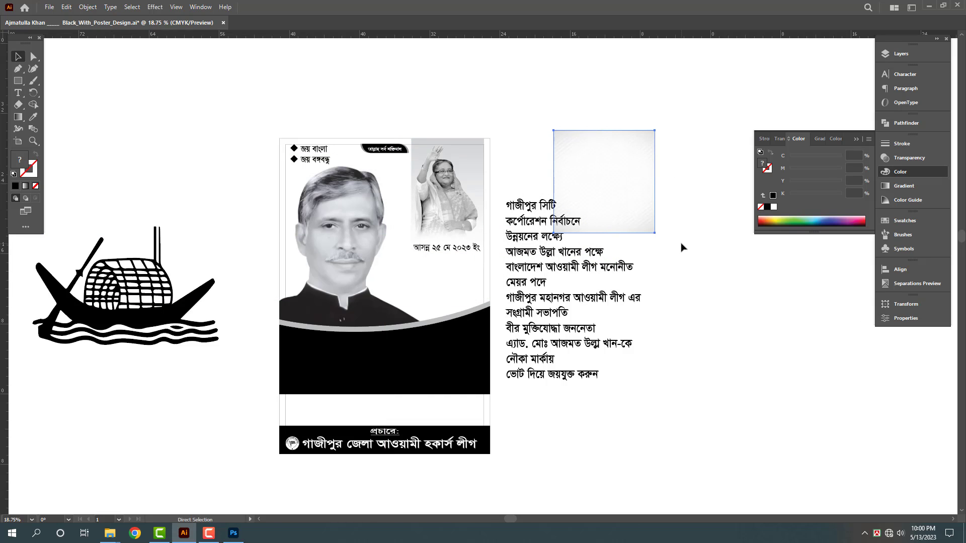
left_click_drag(607, 253, 402, 319)
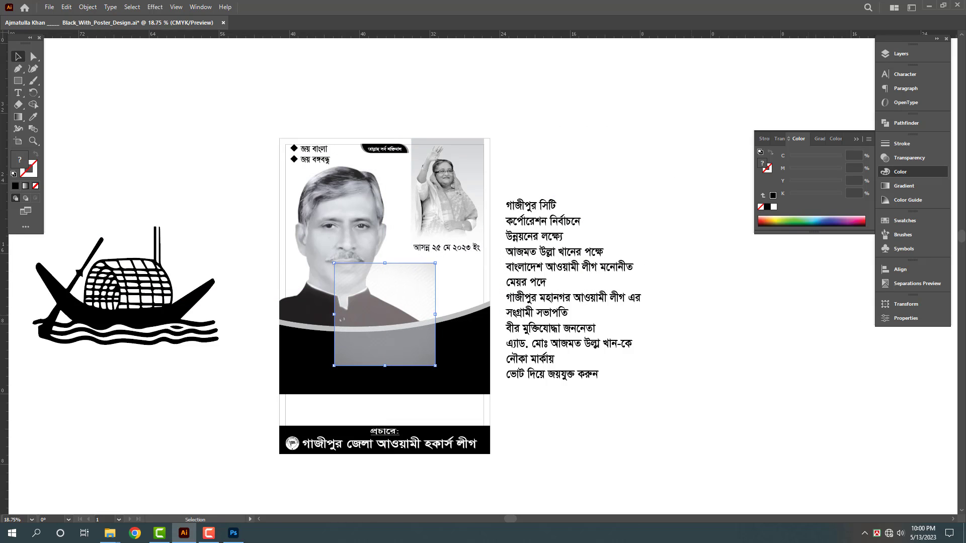
left_click(905, 304)
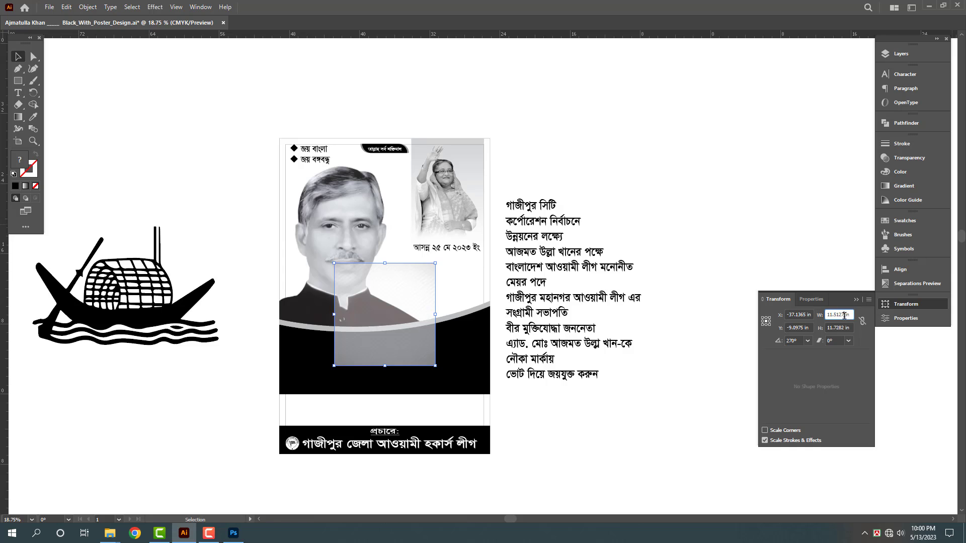
left_click(844, 315)
type("24")
key("Return")
left_click_drag(441, 328, 504, 357)
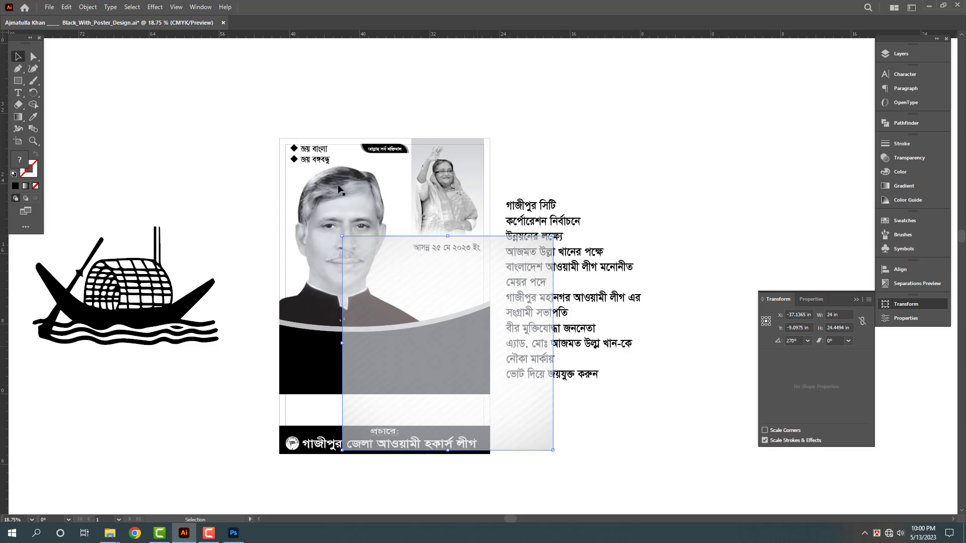
- Align the textured image with the poster's left and top edges and send it behind all other artwork
left_click_drag(285, 142, 287, 146)
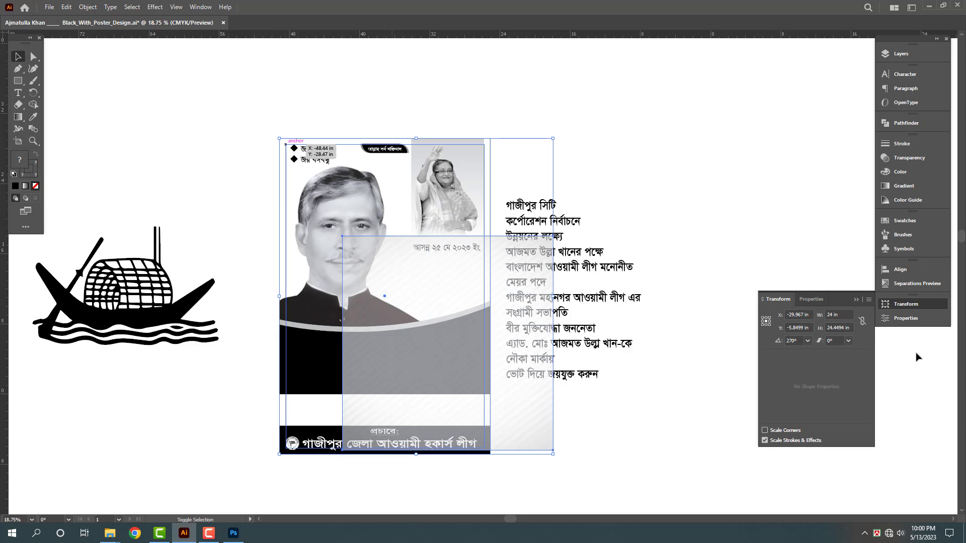
left_click(900, 270)
left_click(763, 292)
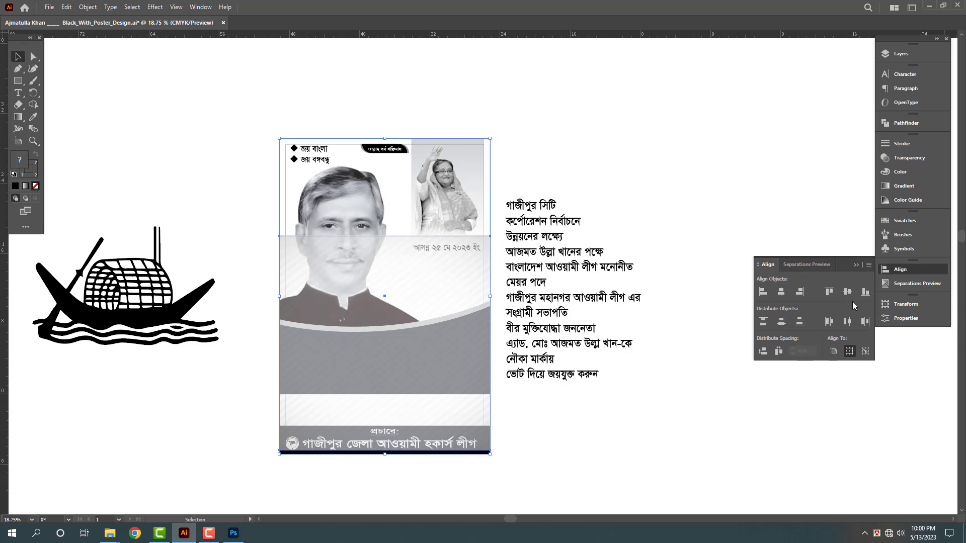
left_click(833, 291)
key("ctrl+shift+bracketleft")
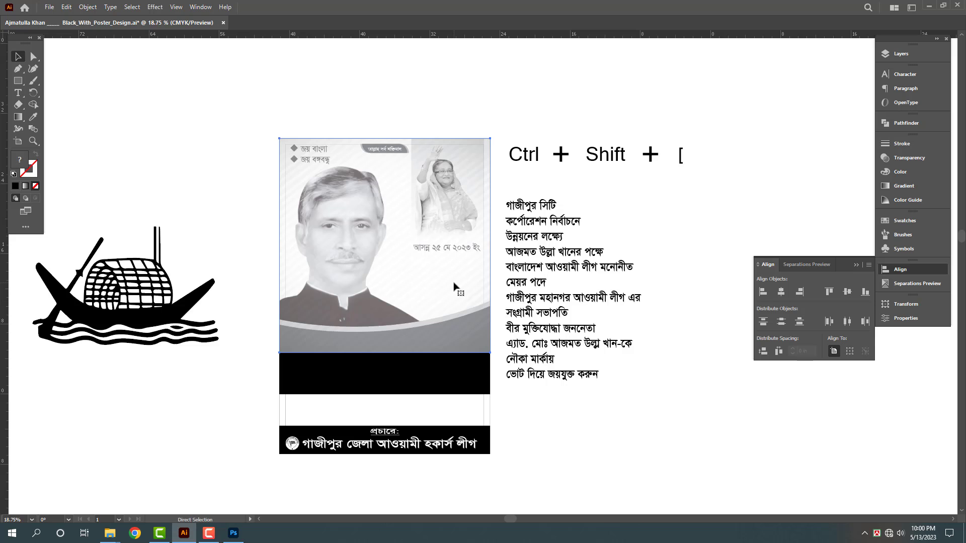
left_click(594, 143)
key("ctrl+space")
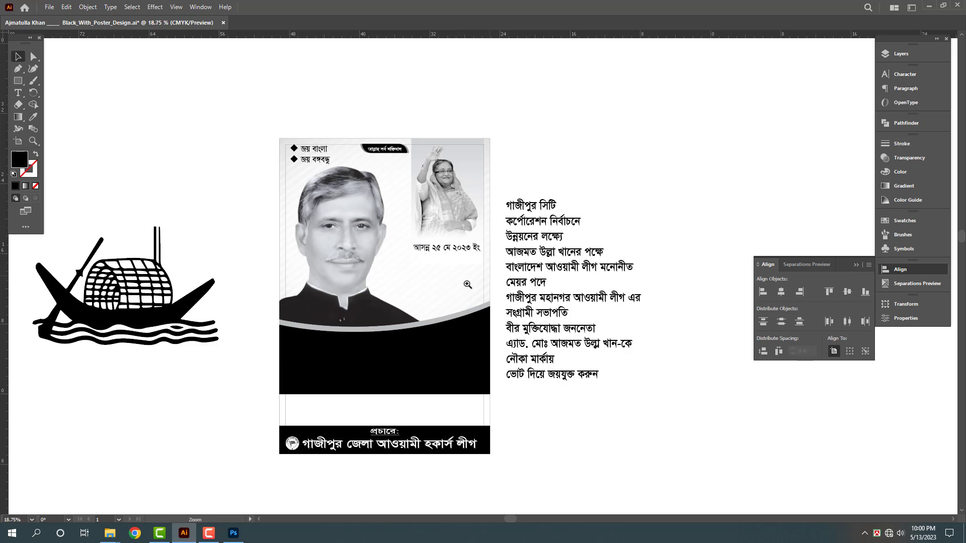
- Copy the last two lines, "নৌকা মার্কায়" and "ভোট দিয়ে জয়যুক্ত করুন", from the campaign text block and delete them there
mouse_move(441, 286)
left_mouse_down()
mouse_move(482, 264)
mouse_move(445, 286)
left_mouse_up()
left_click_drag(473, 326, 493, 292)
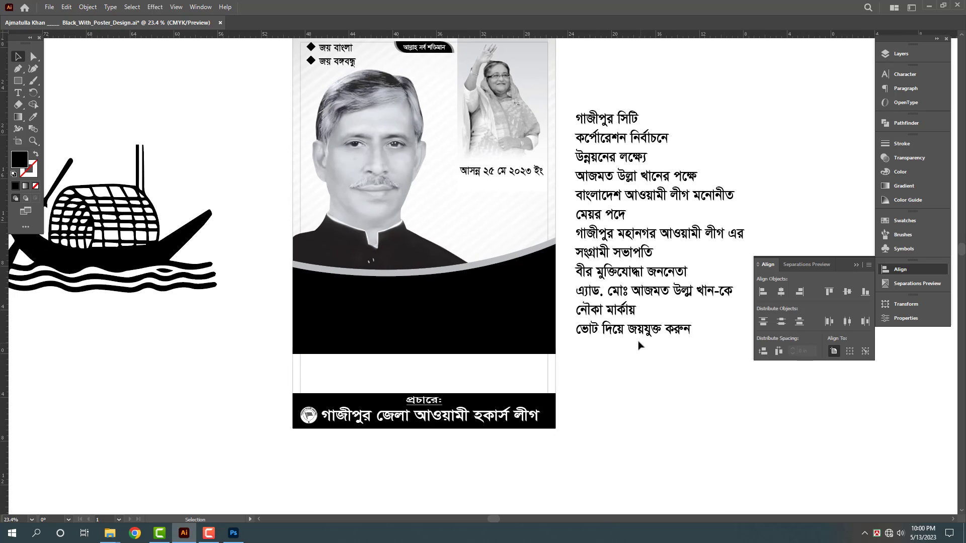
key("t")
left_click_drag(576, 310, 715, 347)
key("ctrl+c")
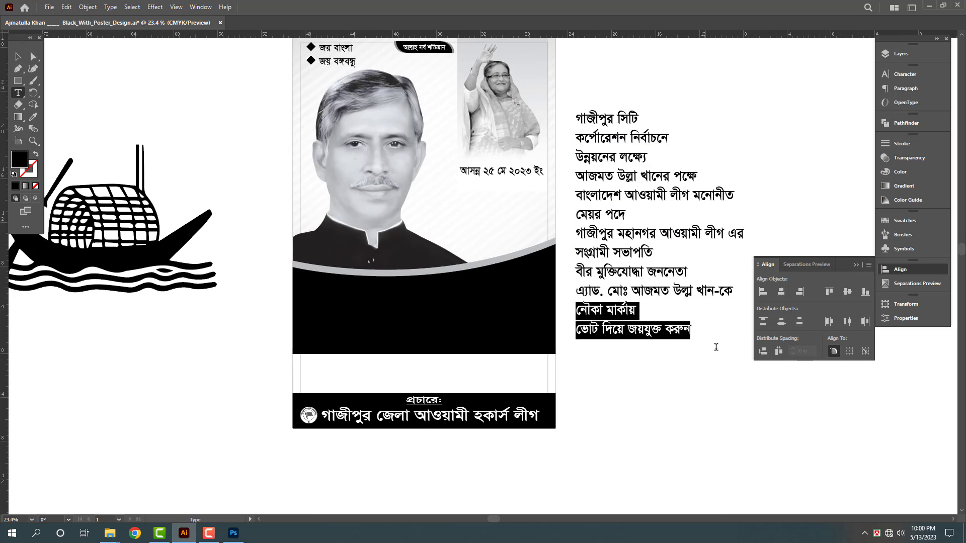
key("BackSpace")
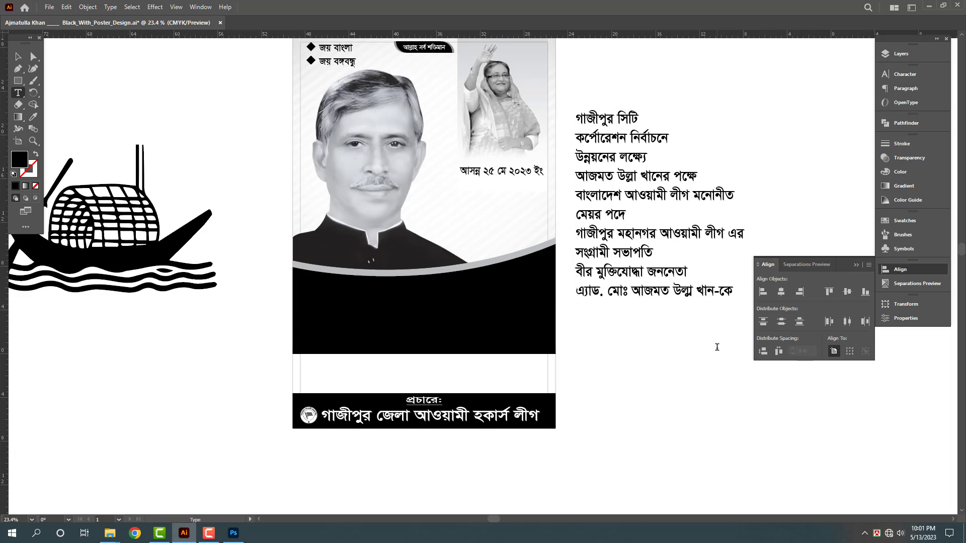
key("Escape")
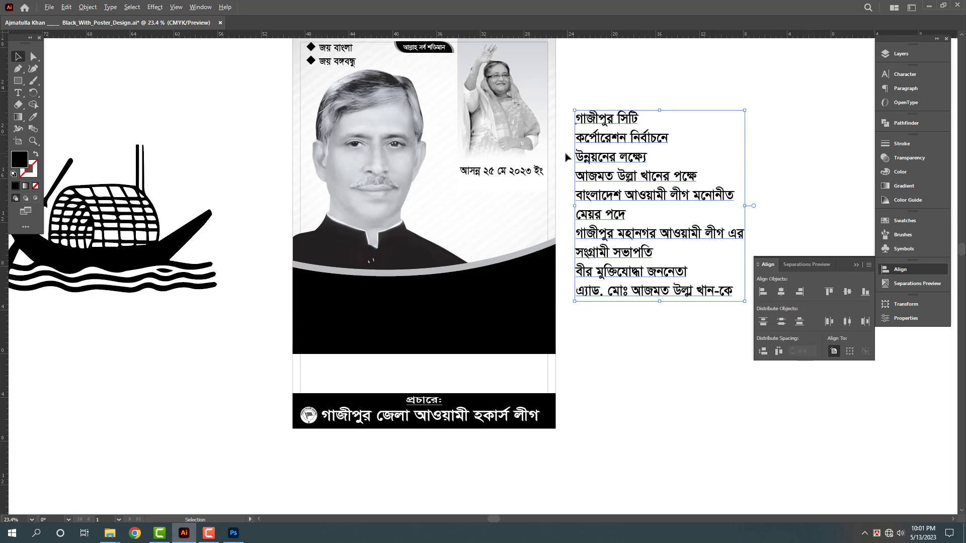
- Duplicate the date line into the white strip above the publisher band and replace the copy's text with the two copied slogan lines
left_click_drag(538, 171, 453, 381)
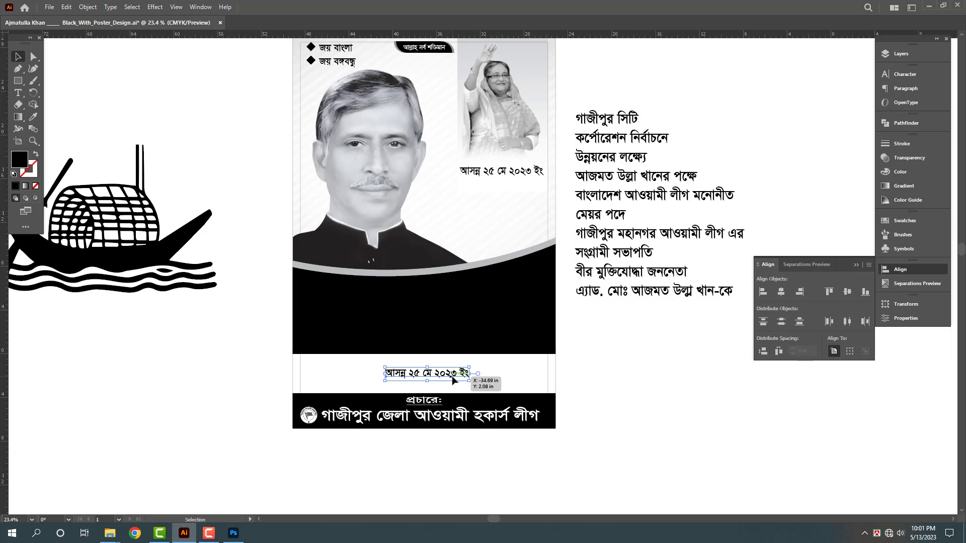
double_click(452, 376)
key("ctrl+a")
key("ctrl+v")
left_click(469, 377, "ctrl")
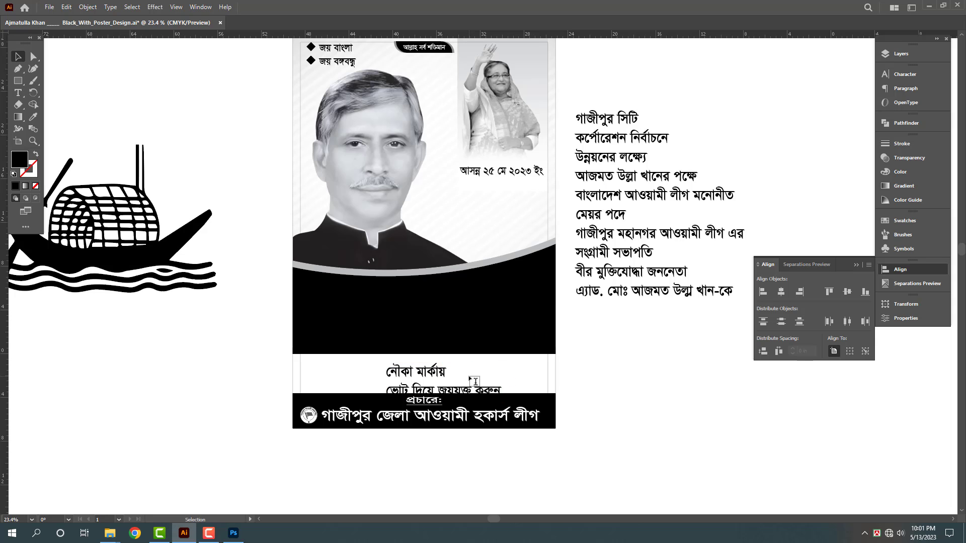
- Show the guides, raise the slogan text in the white strip, and cut its second line "ভোট দিয়ে জয়যুক্ত করুন"
key("ctrl+semicolon")
left_click_drag(439, 386, 519, 421)
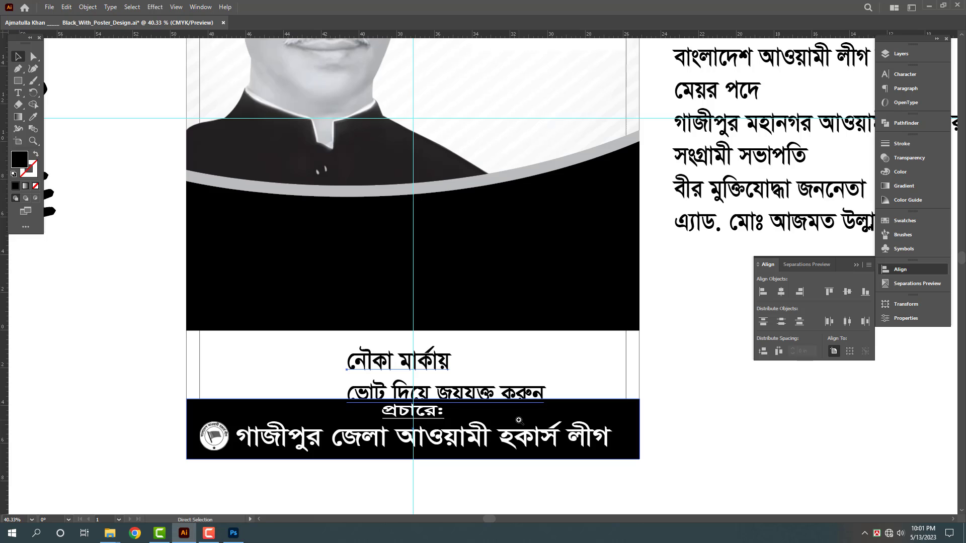
key("v")
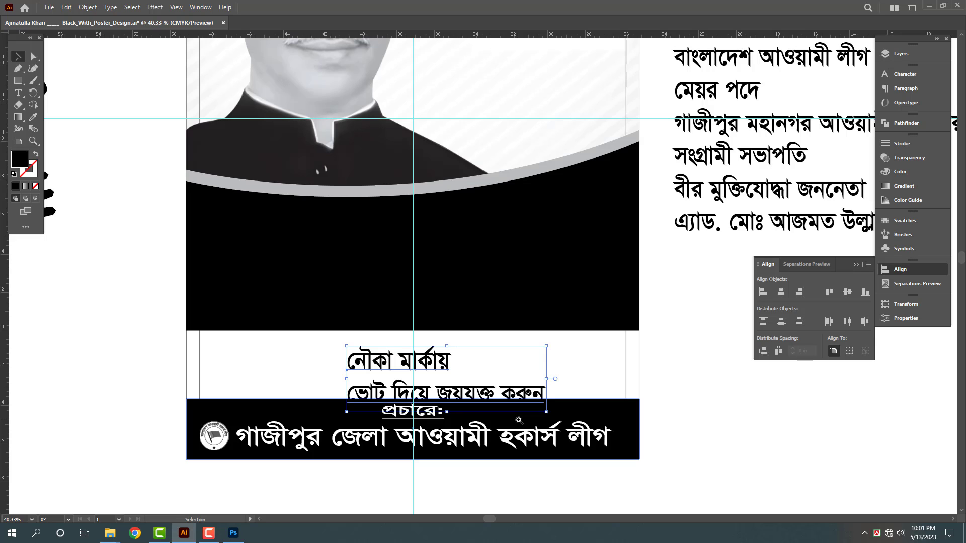
left_click_drag(449, 370, 438, 370)
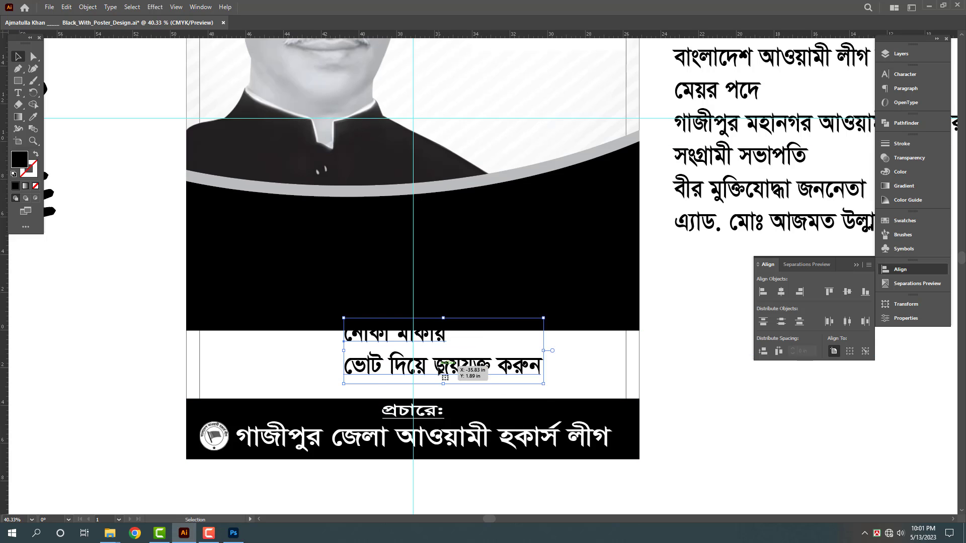
triple_click(444, 375)
key("ctrl+c")
key("BackSpace")
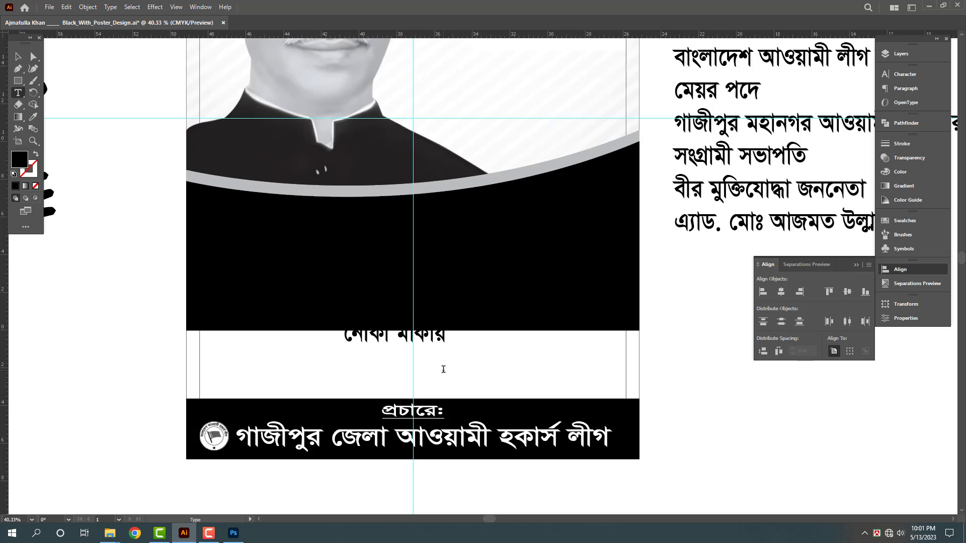
key("Escape")
- Duplicate the slogan text as "ভোট দিয়ে জয়যুক্ত করুন" and scale it to span from the centre guide to the right margin
left_click_drag(550, 393, 503, 392)
triple_click(593, 381)
key("ctrl+v")
key("Escape")
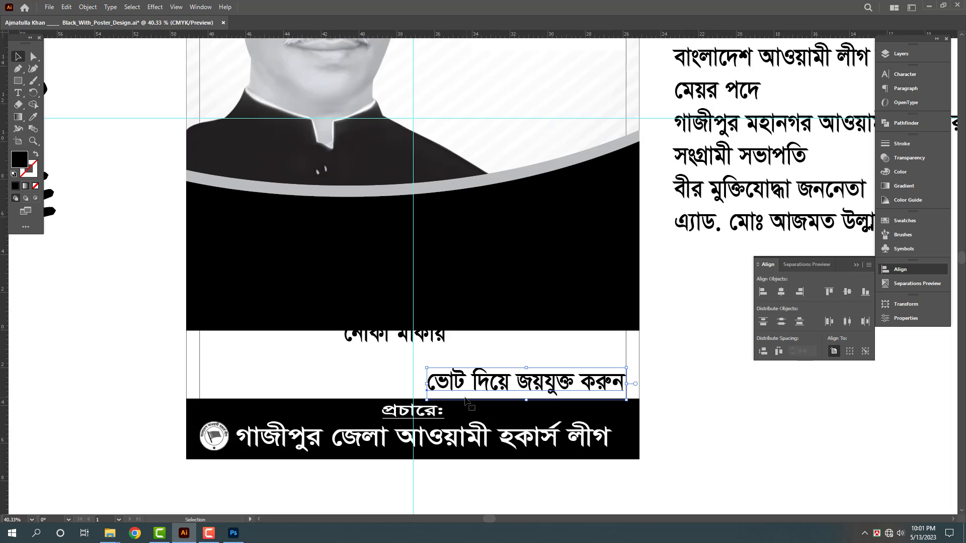
left_click_drag(427, 384, 413, 383)
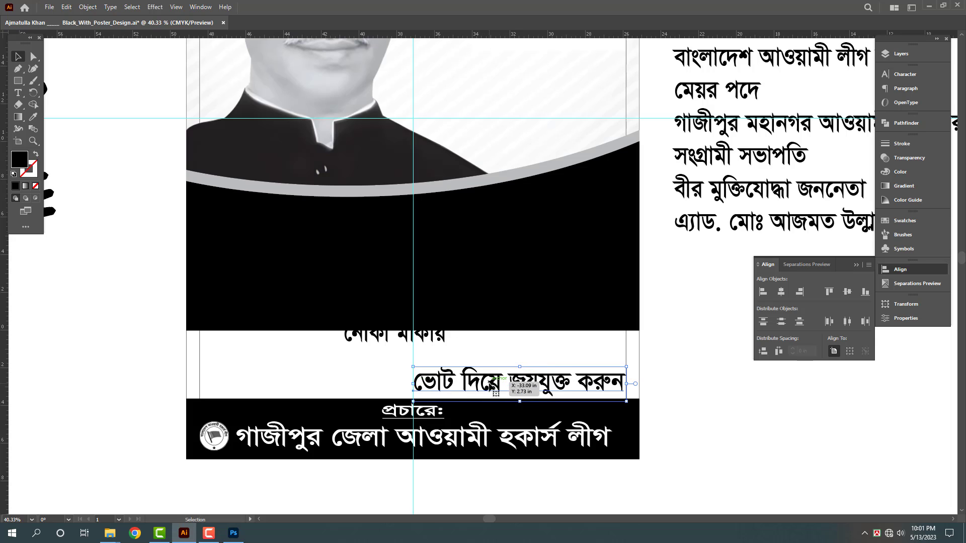
- Move "নৌকা মার্কায়" into the white strip before the voting line and remove its trailing blank line
left_click_drag(398, 337, 360, 365)
key("t")
left_click(360, 370)
key("ctrl+a")
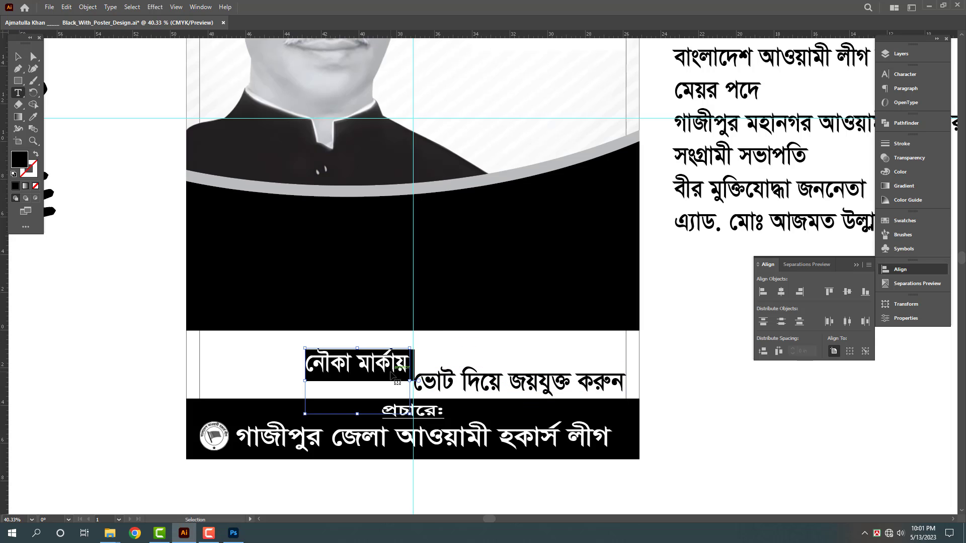
key("Right")
key("Escape")
- Set "নৌকা মার্কায়" in Li Saboj Charulota ANSI V1 and enlarge it to fill the space between the left margin and the voting line
key("ctrl+t")
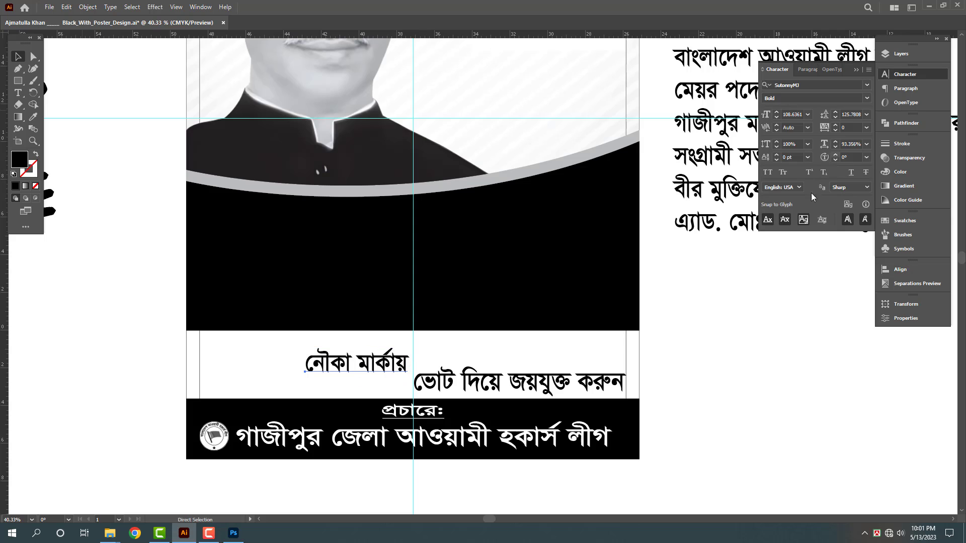
left_click(813, 85)
type("li")
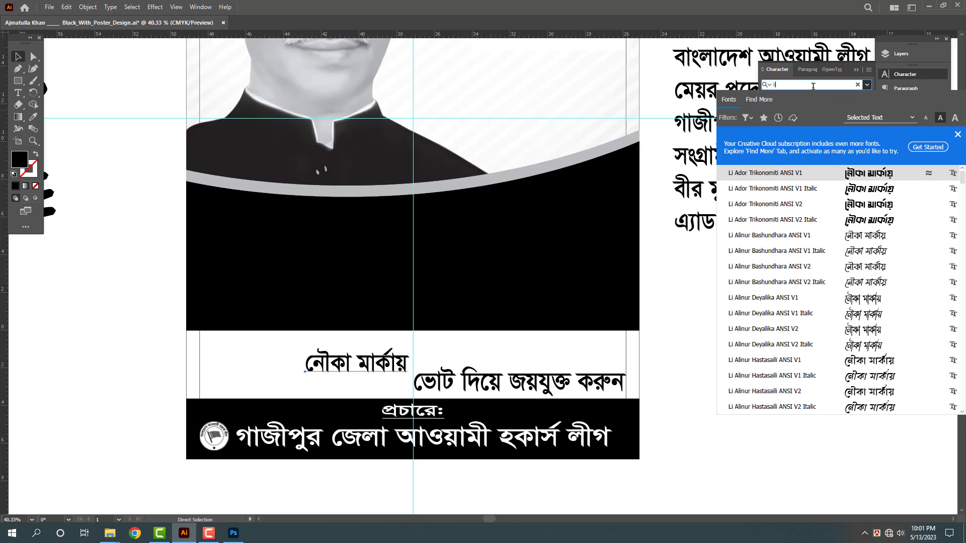
scroll(888, 363, "down", 10)
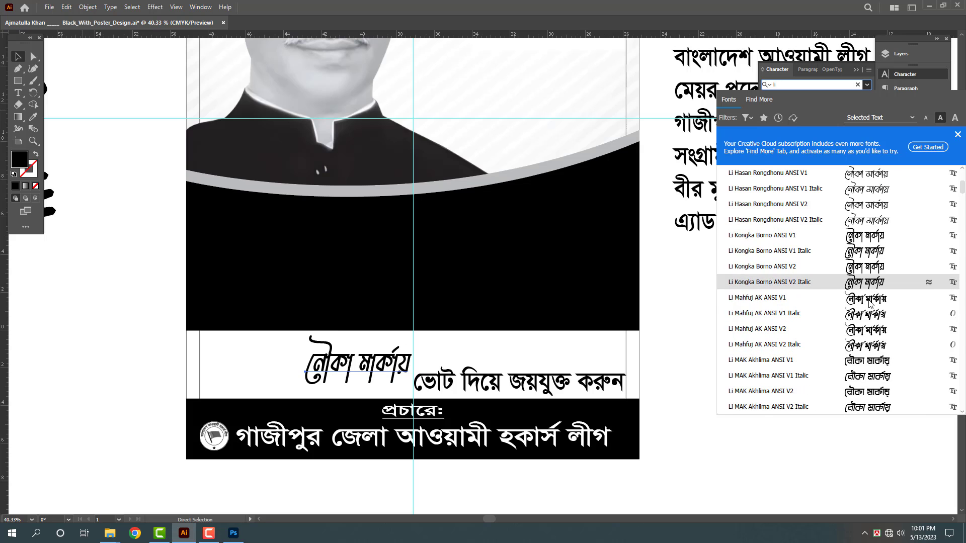
scroll(869, 301, "down", 5)
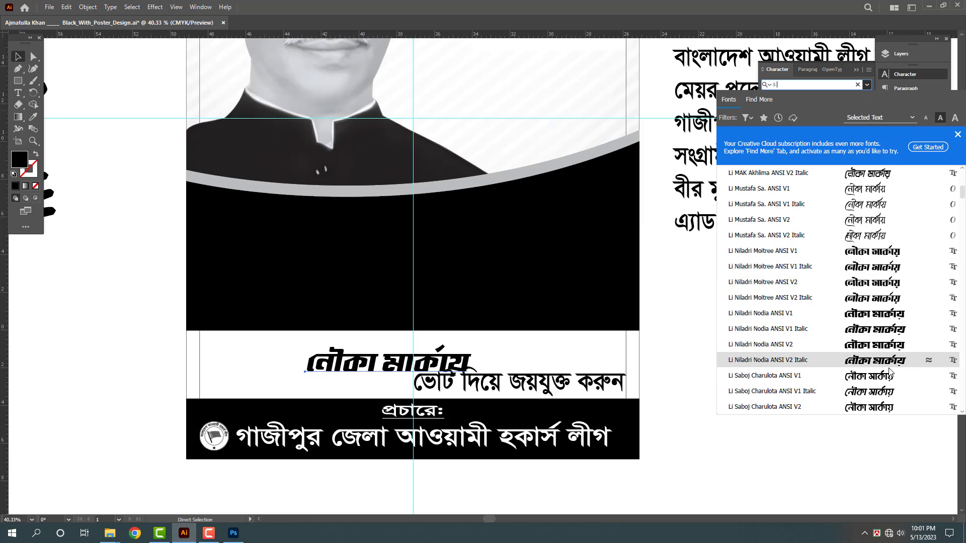
scroll(884, 285, "down", 3)
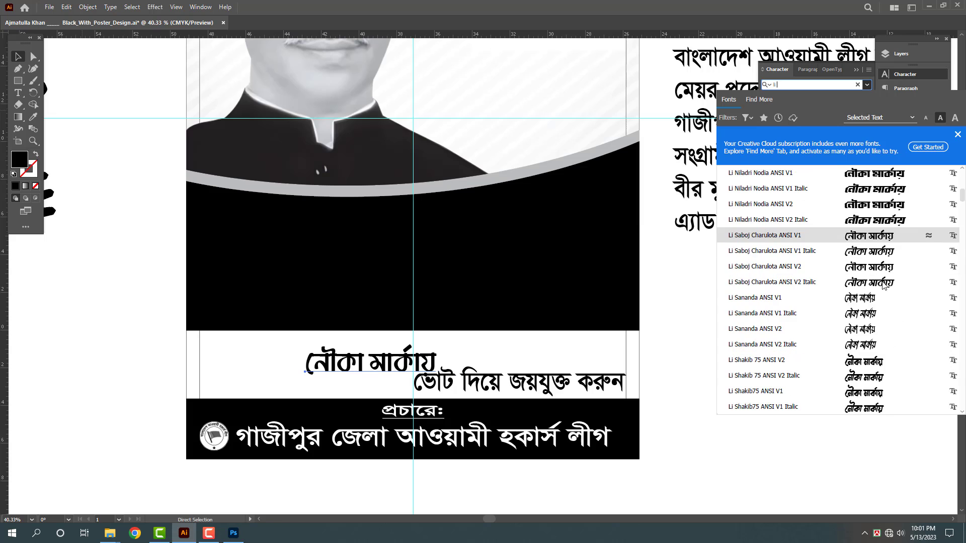
left_click(881, 238)
left_click_drag(370, 366, 266, 366)
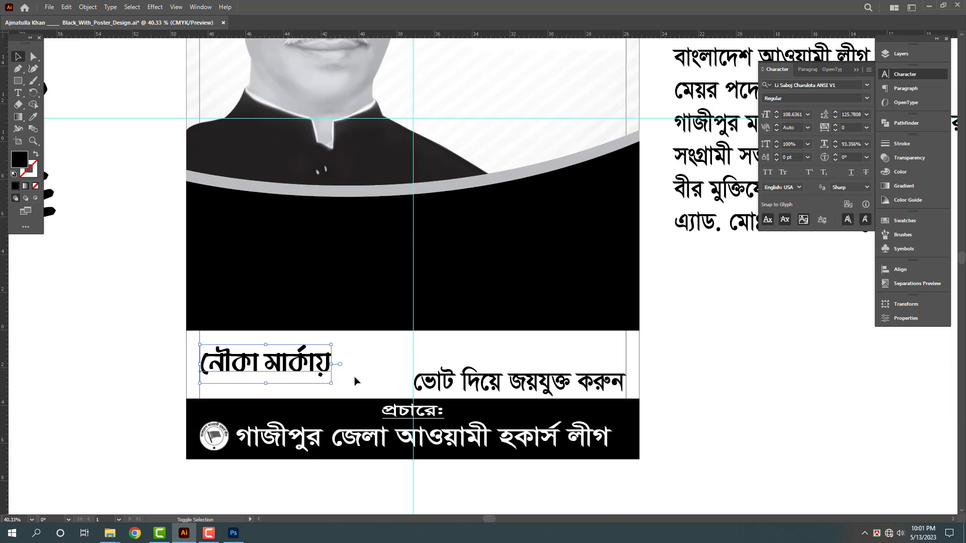
left_click_drag(332, 365, 373, 377)
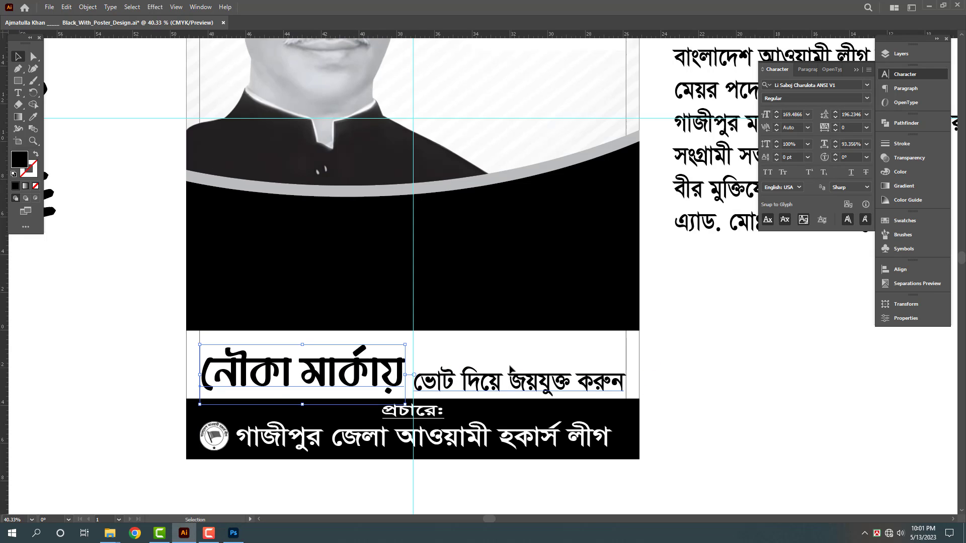
- Reduce the height of the black curved panel together with its grey curve by lowering their top edge
left_click(464, 321)
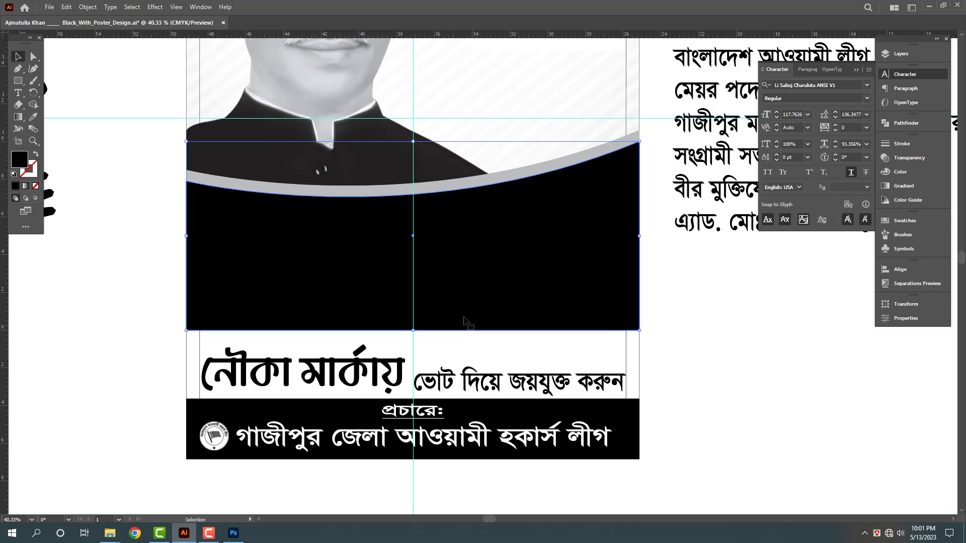
left_click_drag(529, 193, 555, 266)
left_click(694, 336)
scroll(658, 342, "down", 1)
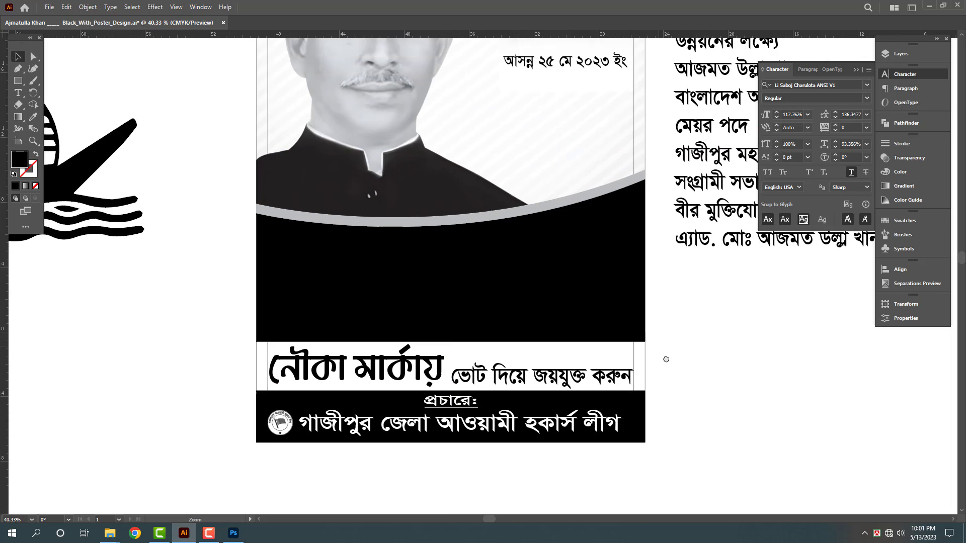
left_click_drag(666, 360, 642, 411)
left_click(504, 263)
left_click(503, 289, "shift")
left_click(431, 227, "shift")
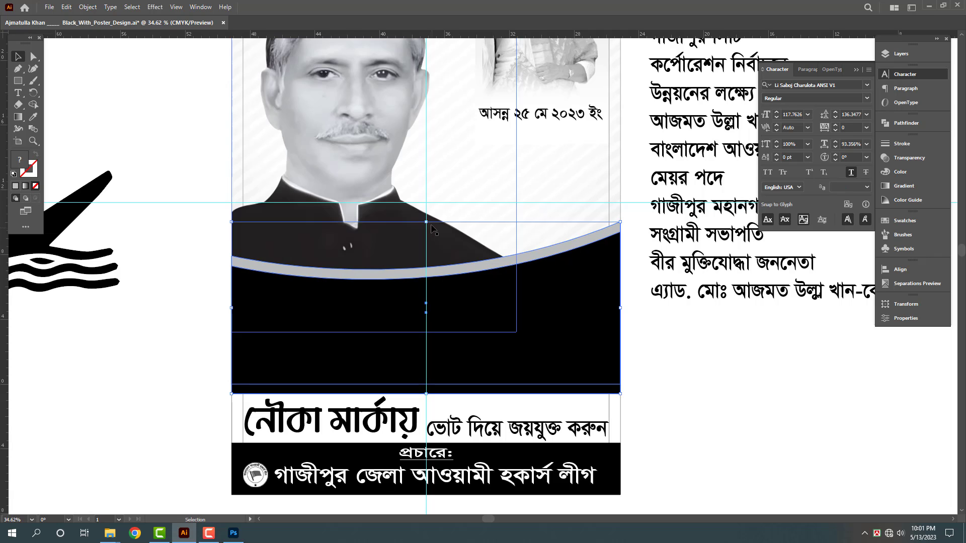
left_click_drag(426, 222, 432, 250)
left_click(738, 390)
scroll(455, 333, "down", 1)
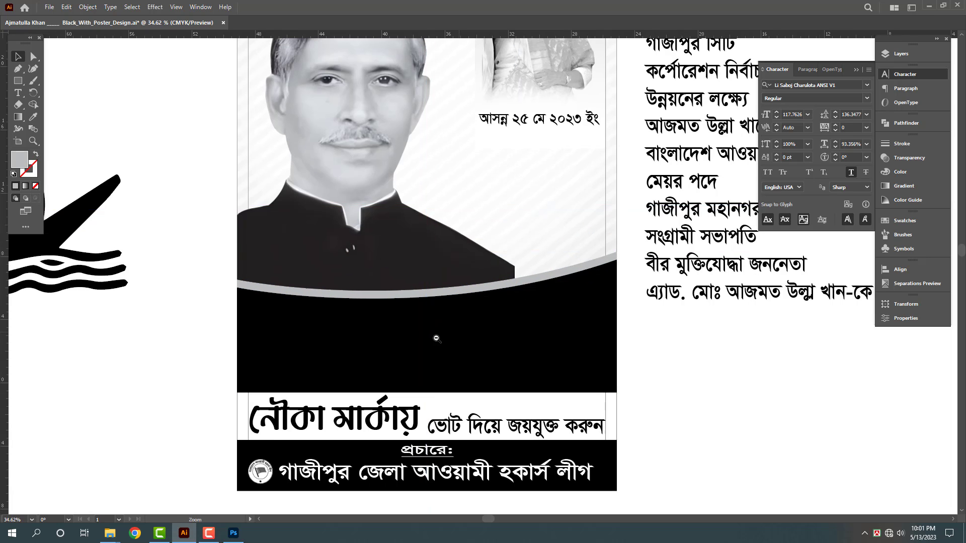
- Remove the last two lines, the candidate's honorific and name, from the campaign text block beside the poster
left_click_drag(715, 346, 664, 345)
left_click(617, 299)
double_click(609, 282)
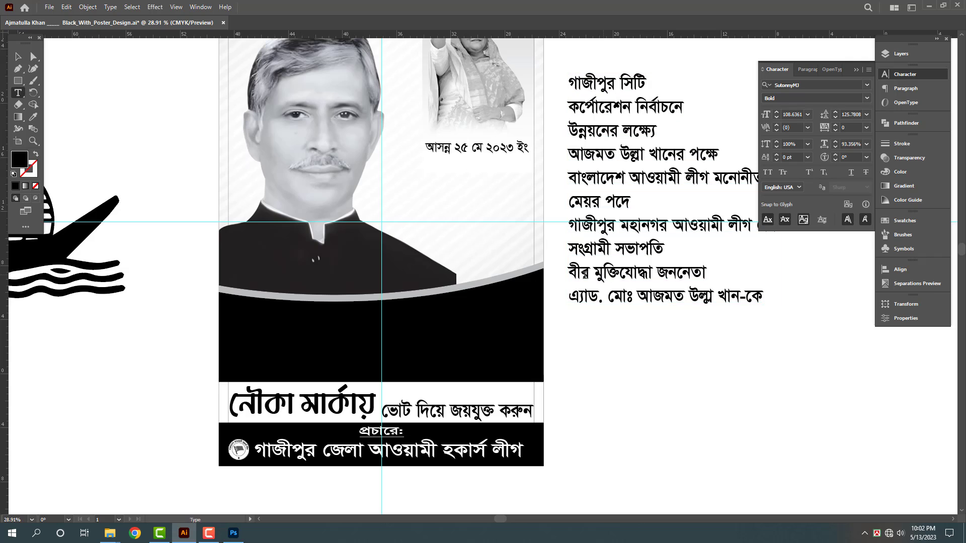
left_click_drag(570, 272, 778, 311)
key("BackSpace")
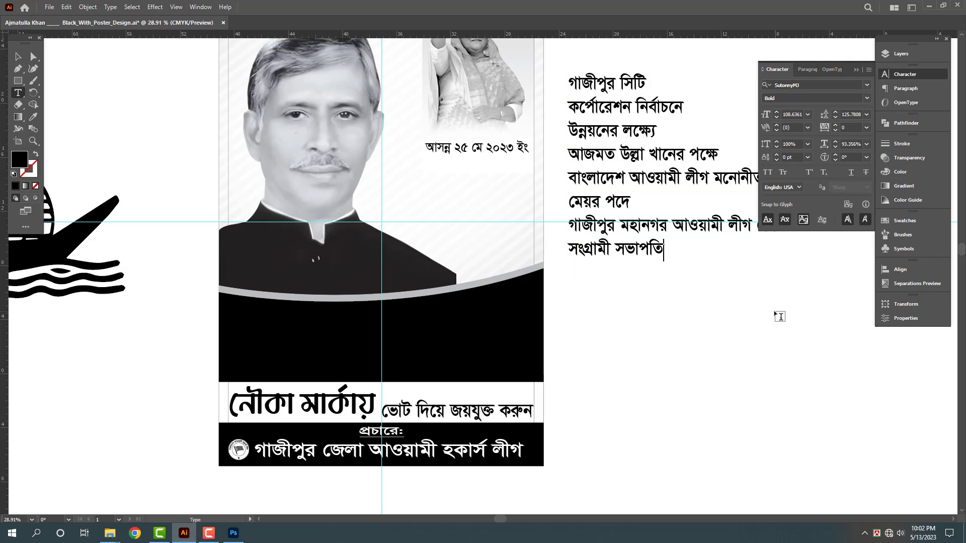
key("Escape")
left_click_drag(377, 394, 418, 419)
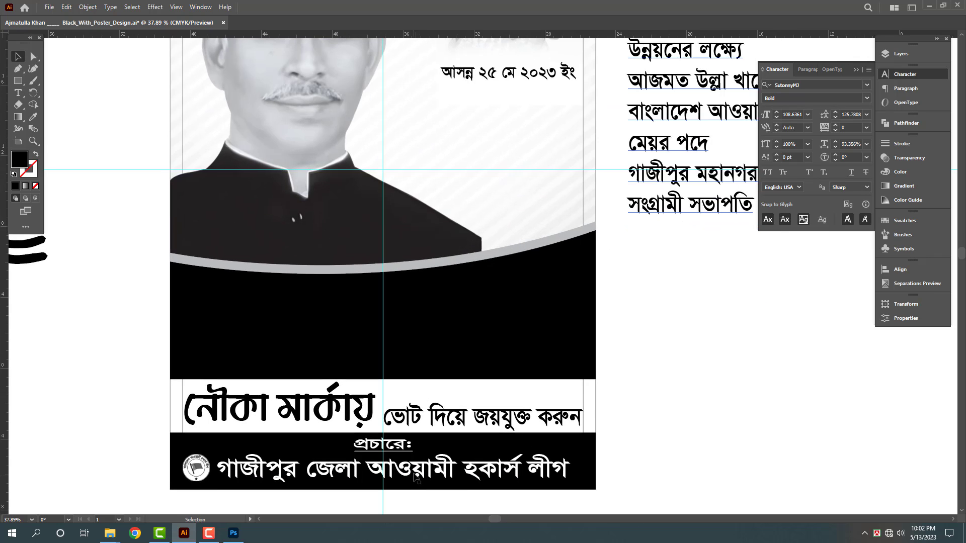
- Duplicate the publisher line into the black curved panel, replace its text with the candidate's honorific and name lines, and make them white
left_click_drag(421, 461, 416, 345)
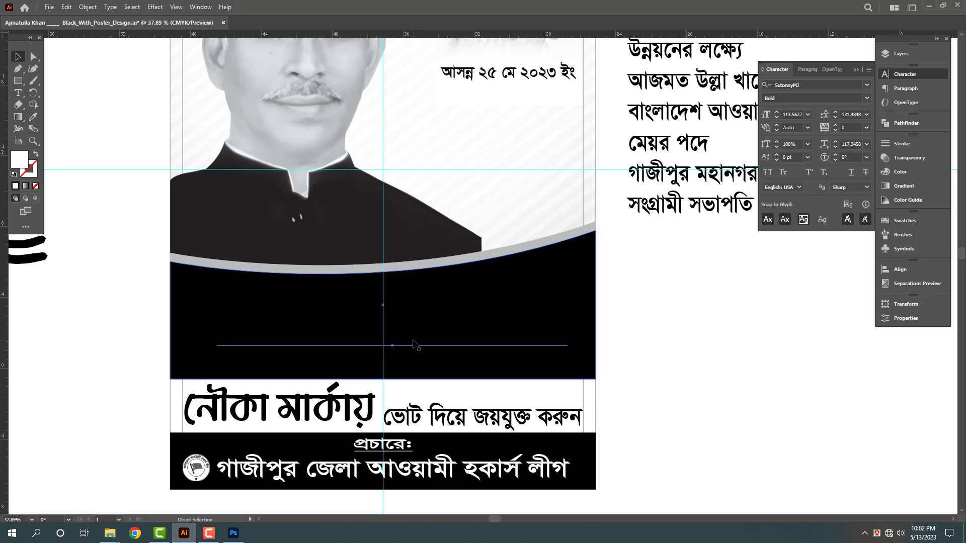
double_click(412, 345)
key("ctrl+a")
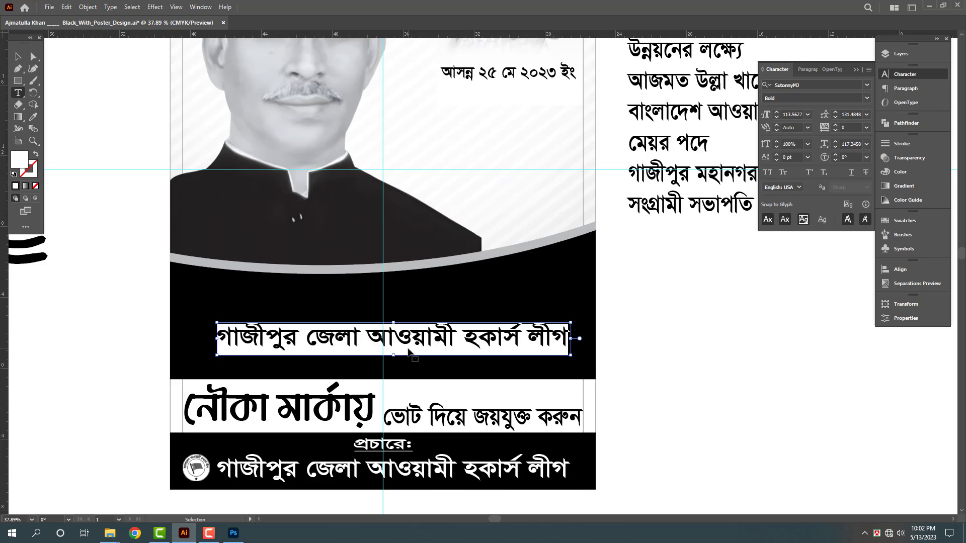
key("ctrl+v")
key("Escape")
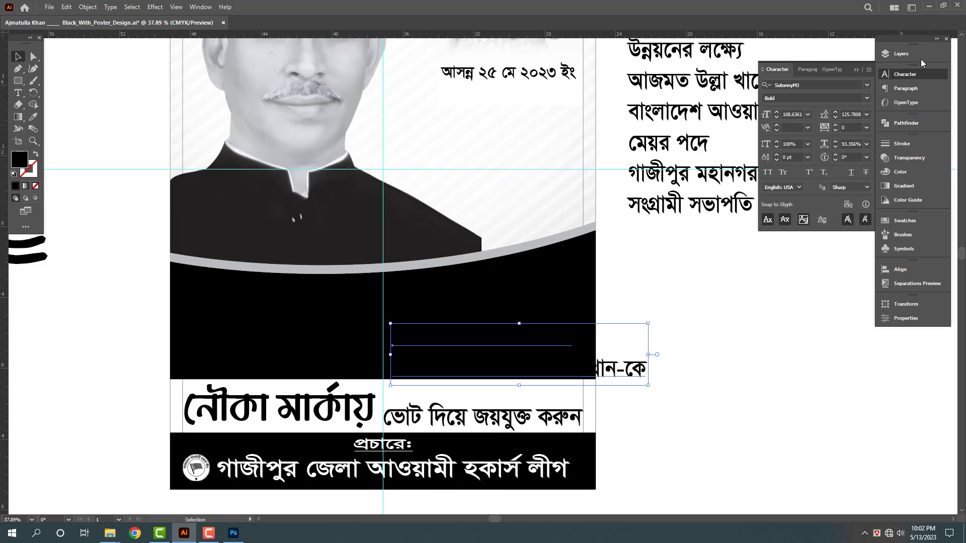
left_click(915, 173)
left_click(774, 206)
left_click_drag(503, 349, 344, 339)
- Cut the honorific line "বীর মুক্তিযোদ্ধা জননেতা" out of the white text block in the black panel
key("ctrl+space")
triple_click(344, 339)
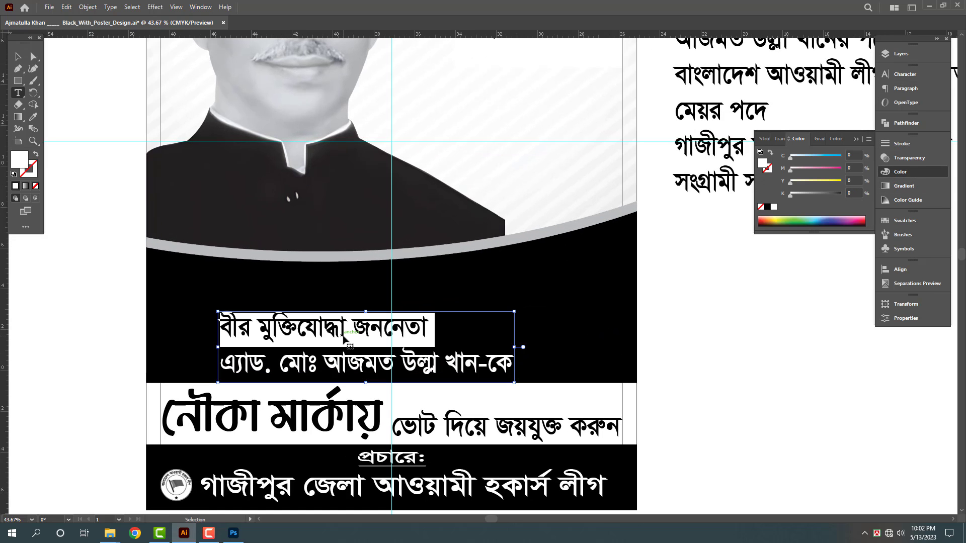
key("ctrl+x")
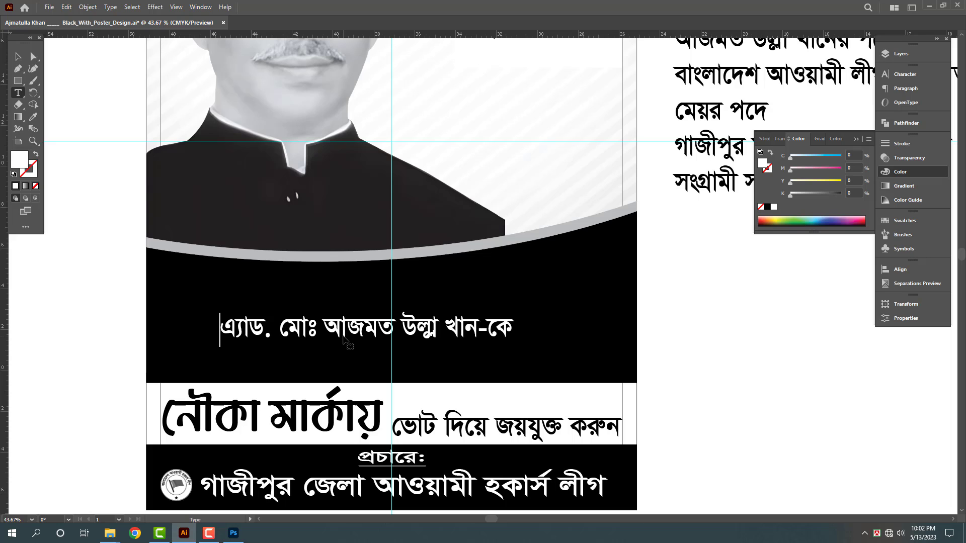
key("Escape")
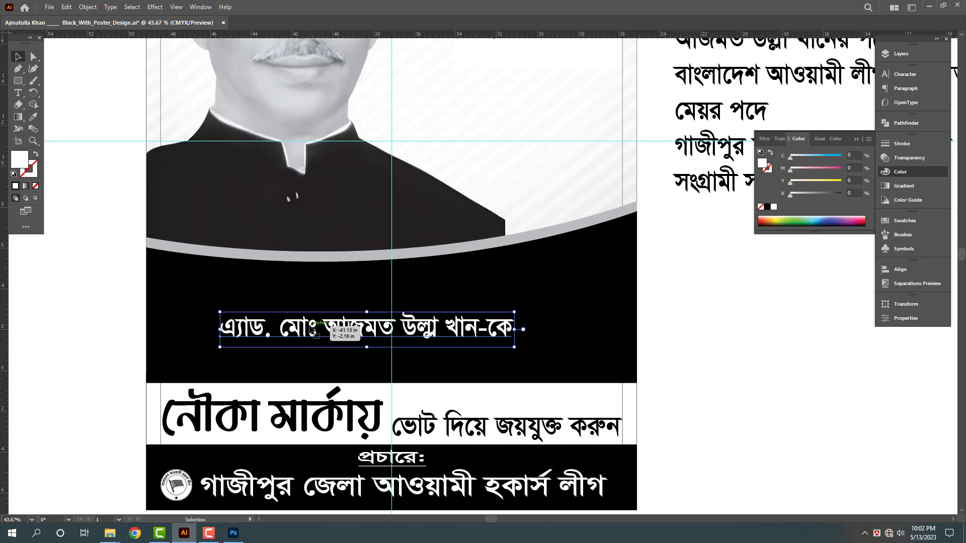
- Move the candidate's name line to the panel's left margin near its lower edge and enlarge it to span both margins
left_click_drag(313, 326, 255, 359)
left_click(466, 343, "shift")
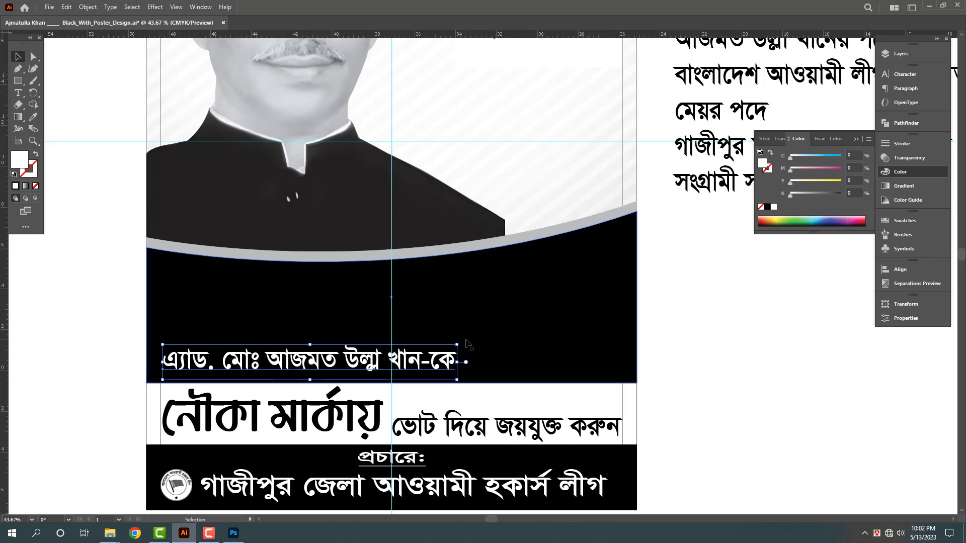
left_click_drag(540, 324, 649, 297)
left_click(529, 357)
- Retype the suffix "কে" at the end of the candidate's name and delete the extra space before it
double_click(605, 347)
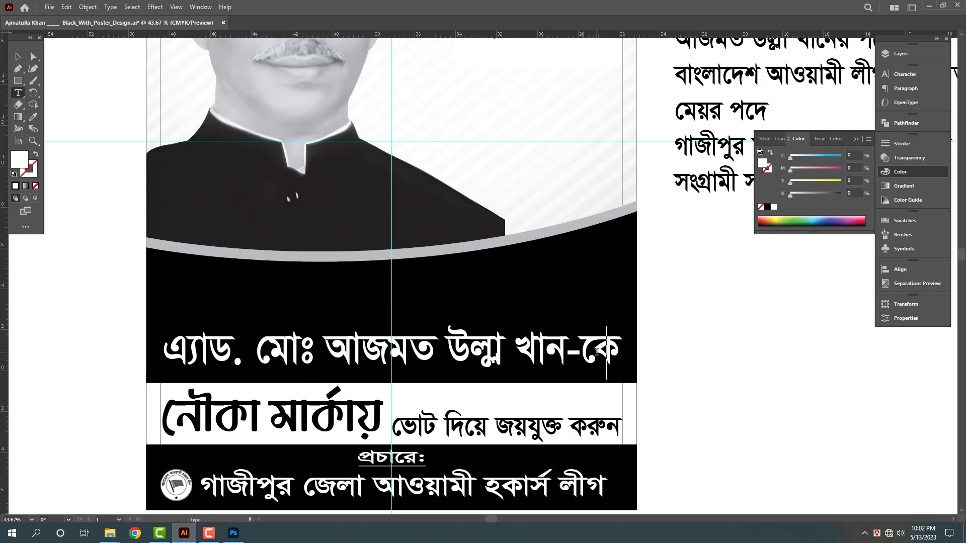
type("প")
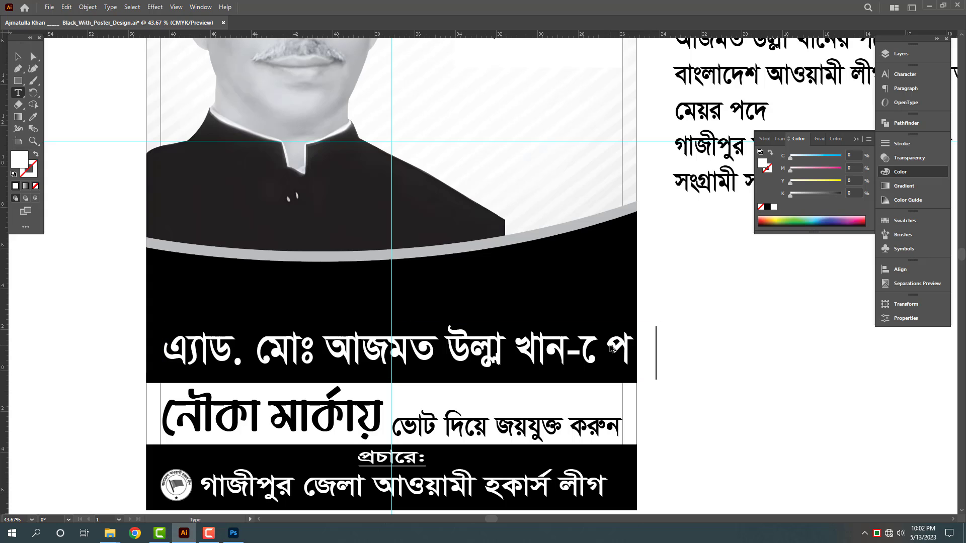
left_click_drag(633, 342, 596, 358)
type("ে")
key("Left")
key("Left")
key("BackSpace")
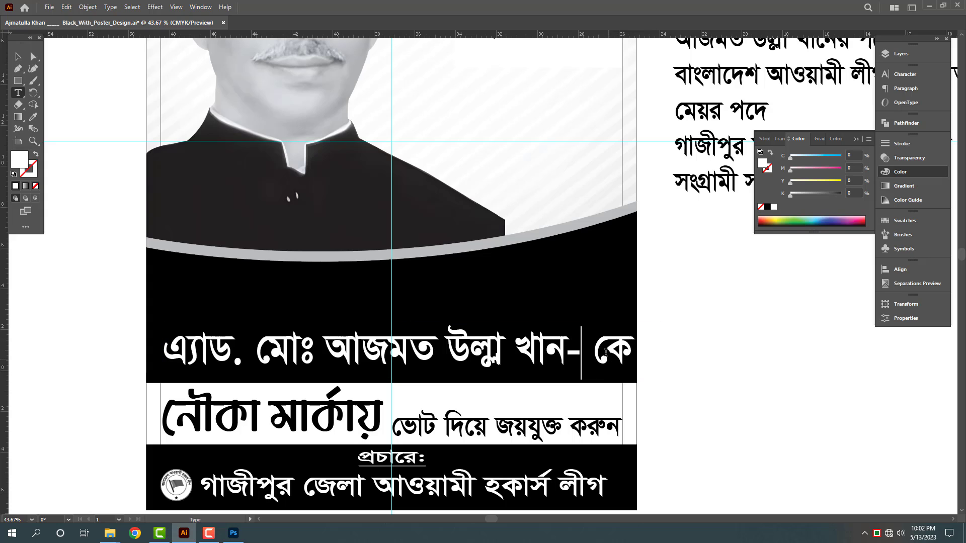
key("BackSpace")
key("Escape")
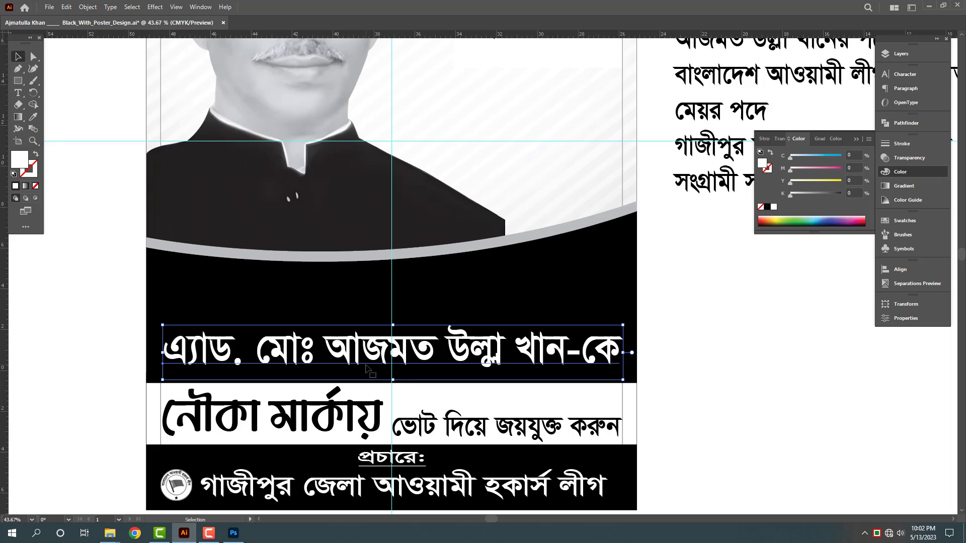
- Duplicate the name line above itself, replace its text with "বীর মুক্তিযোদ্ধা জননেতা" and scale it down at the left margin
left_click_drag(291, 354, 293, 297)
double_click(293, 298)
key("ctrl+a")
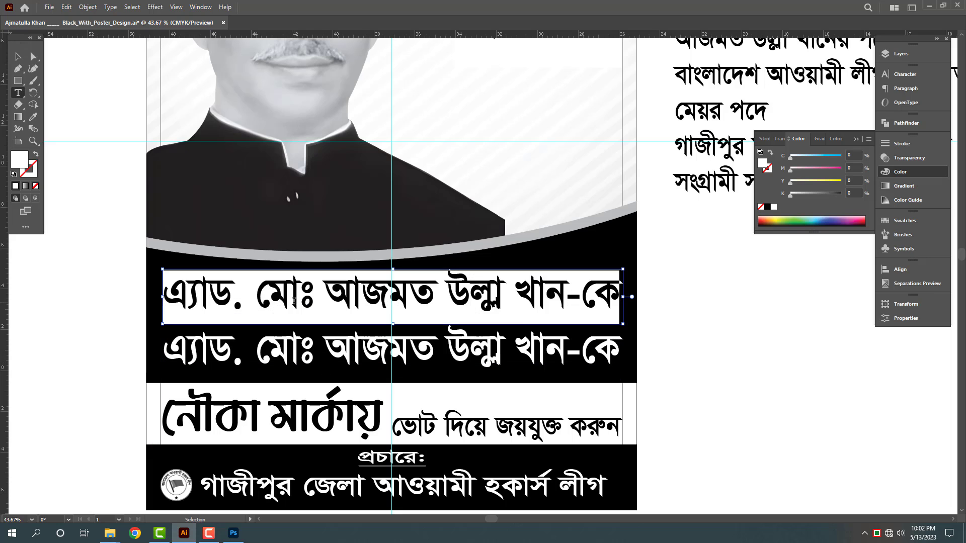
type("বীর মুক্তিযোদ্ধা জননেতা")
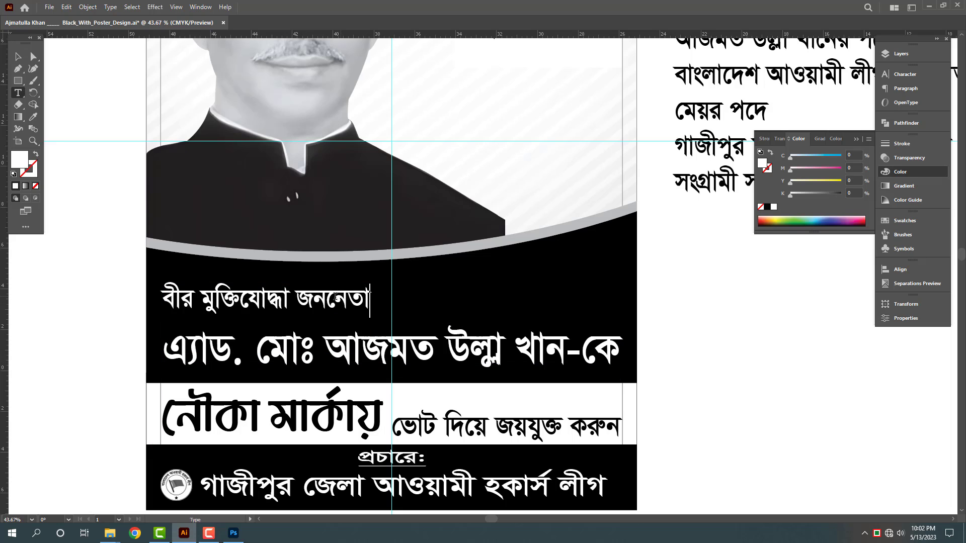
key("Escape")
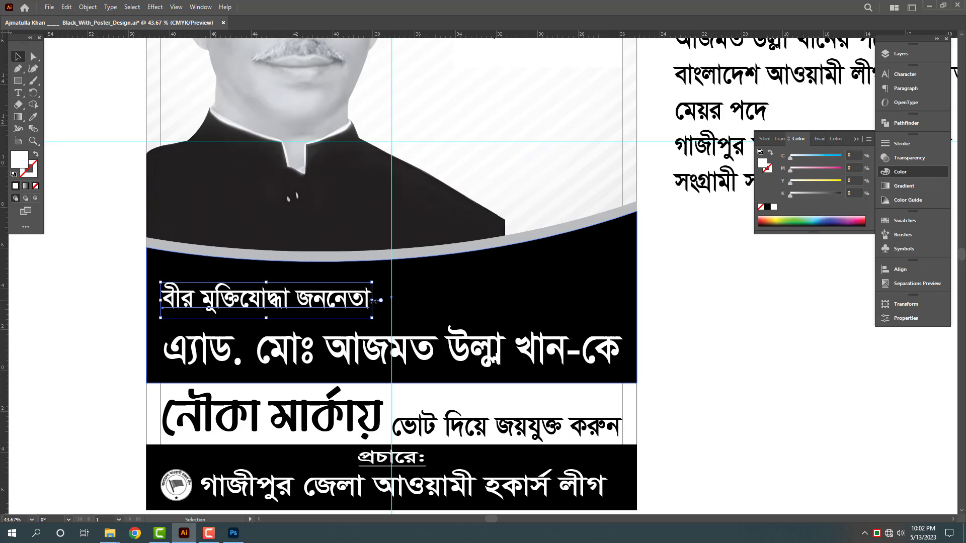
left_click_drag(374, 300, 312, 301)
- Change the font of the candidate's name line to KongshoMJ Bold
left_click(362, 351)
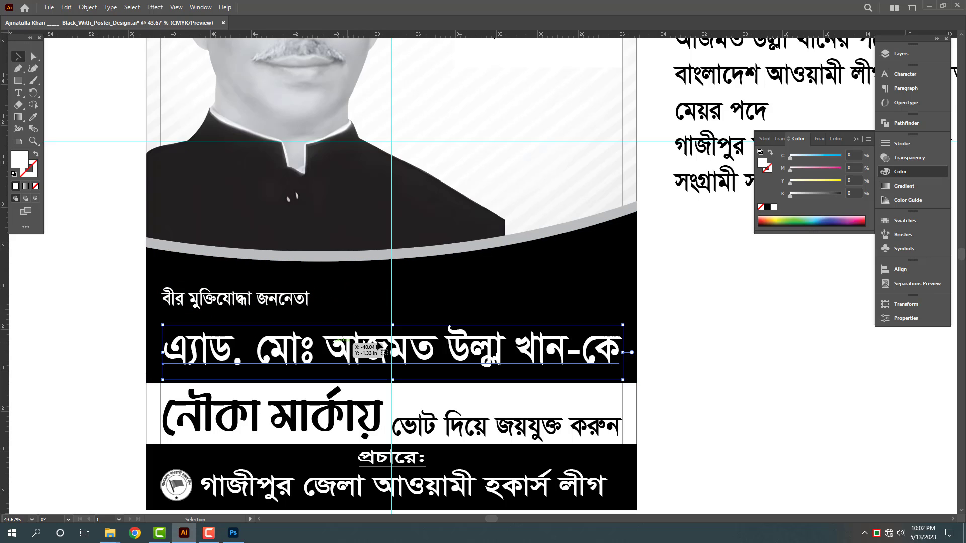
key("ctrl+t")
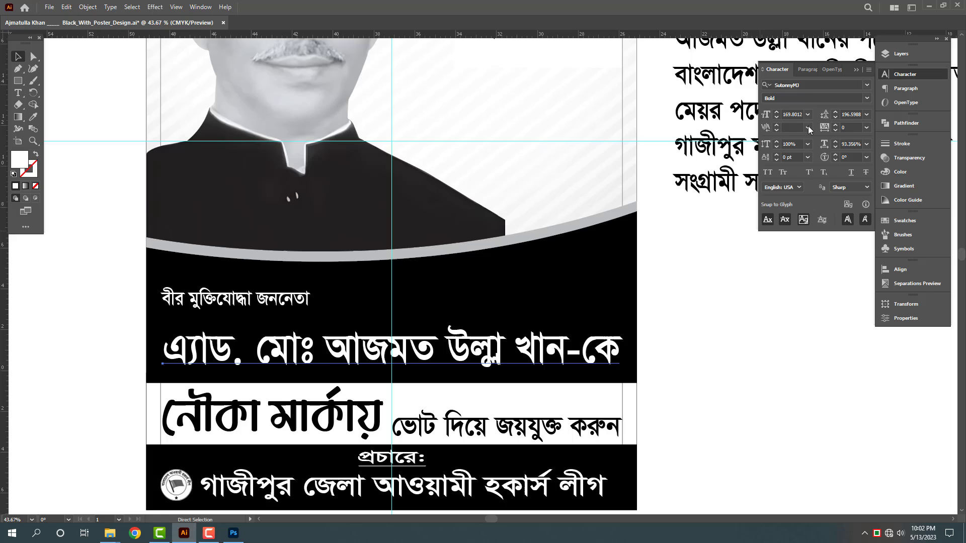
left_click(811, 85)
type("ZMm&")
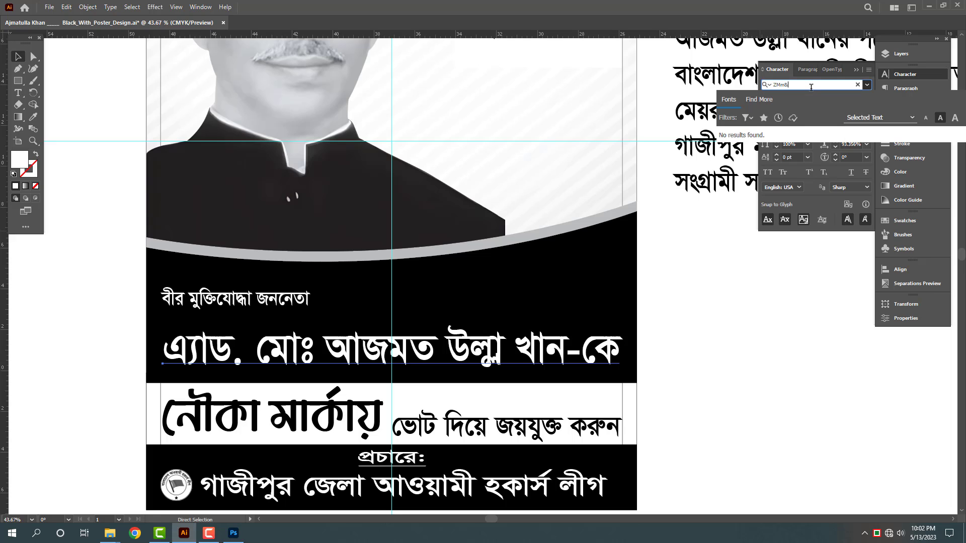
type("kong")
left_click(792, 149)
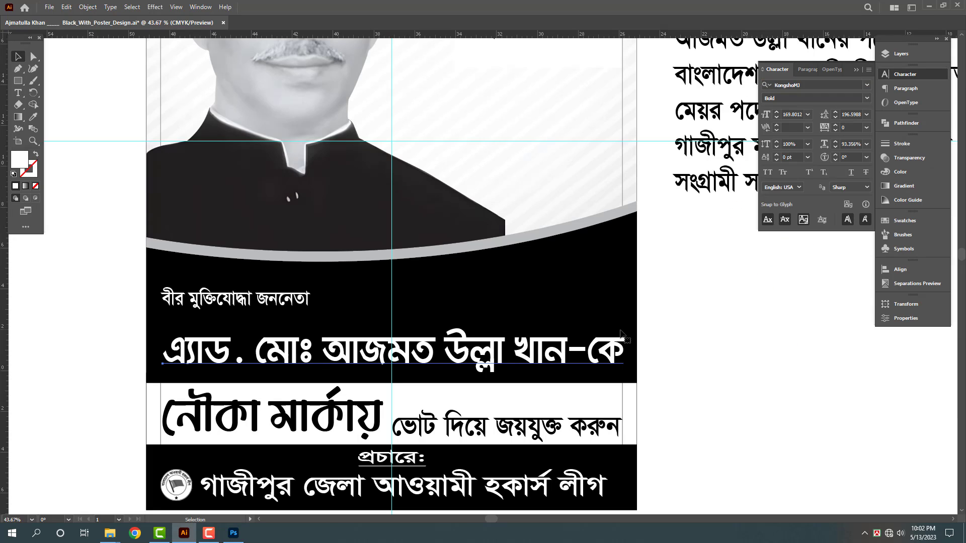
left_click(622, 335)
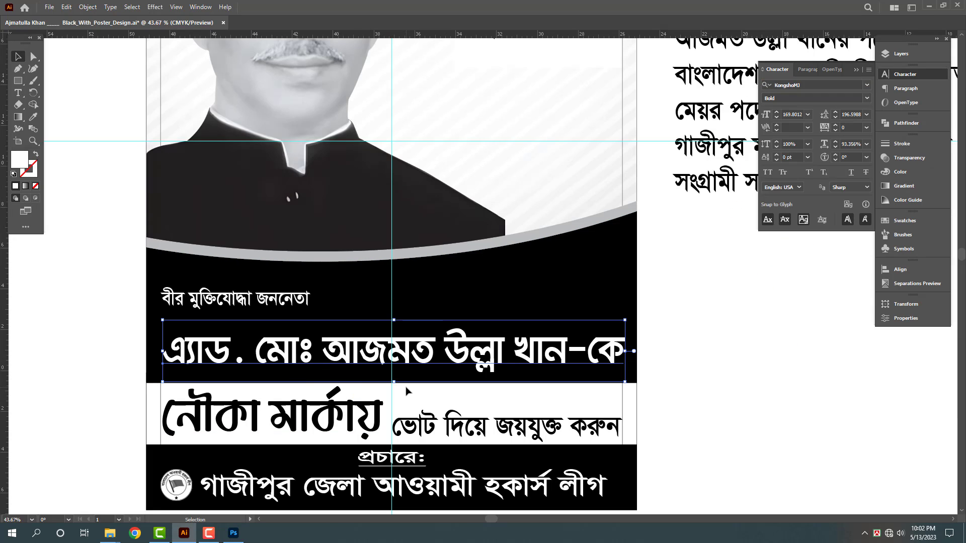
- Nudge the candidate's name line slightly left and down so it sits between the margins in the black panel
key("shift+Left")
key("shift+Down")
key("Right")
key("Right")
key("Right")
key("Right")
key("Right")
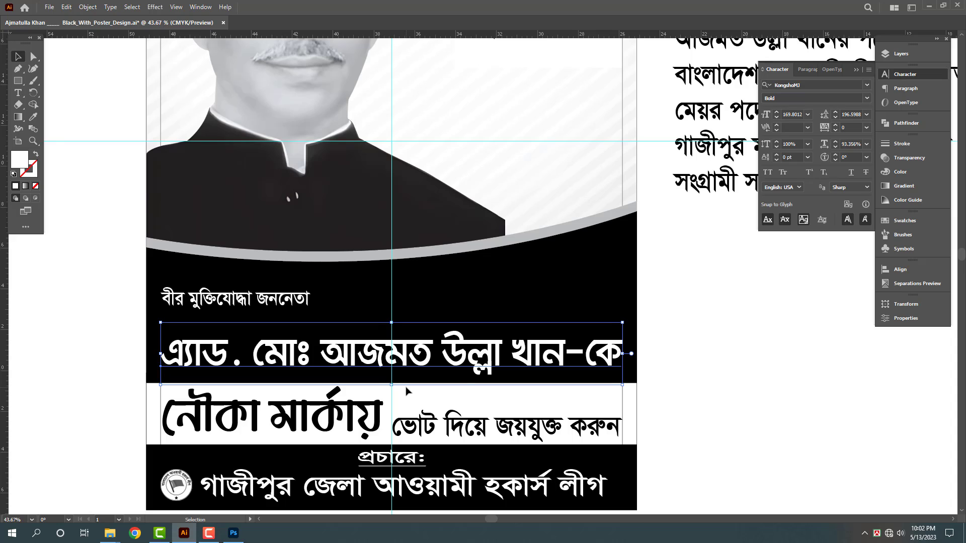
key("Right")
key("shift+Down")
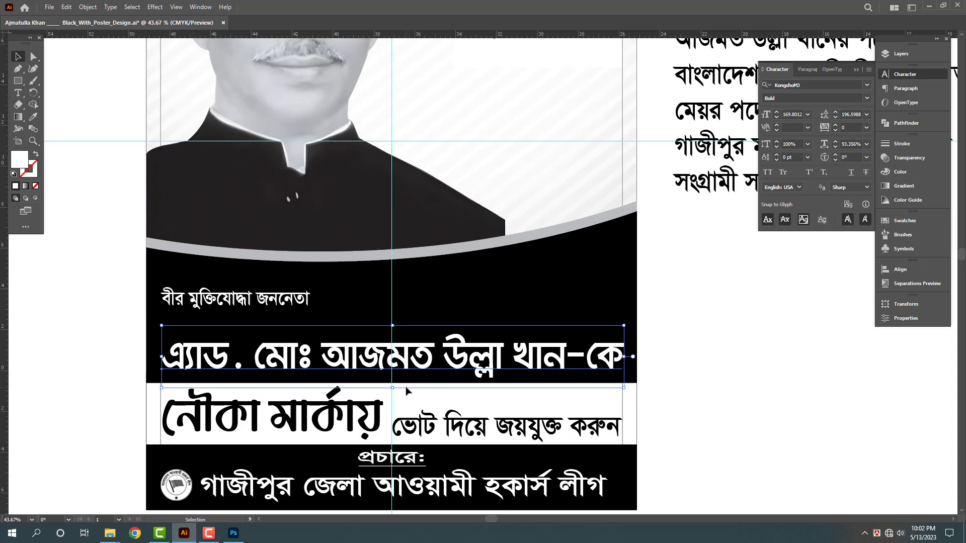
key("Up")
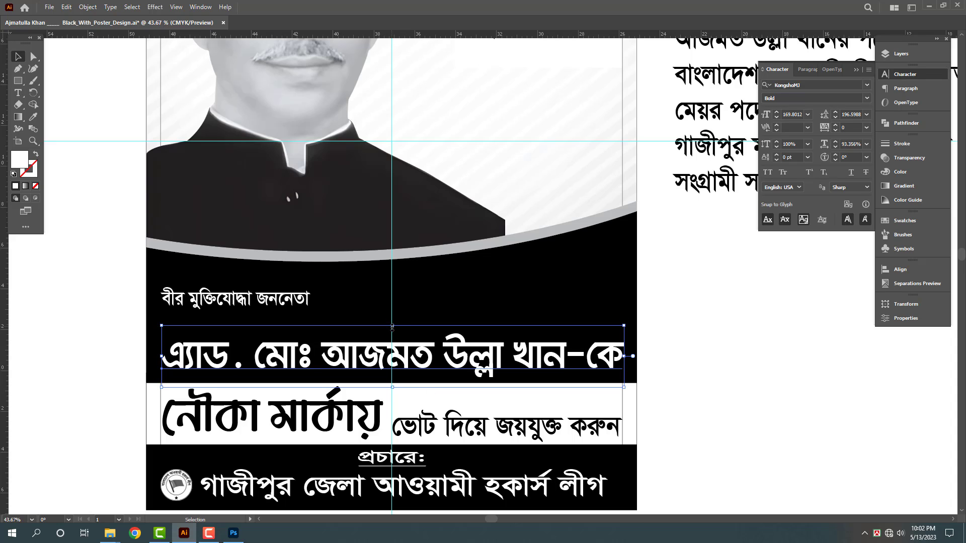
- Stretch the candidate's name line and the small honorific line above it vertically, keeping their widths
left_click_drag(392, 326, 392, 295)
left_click_drag(455, 343, 456, 347)
left_click(301, 300)
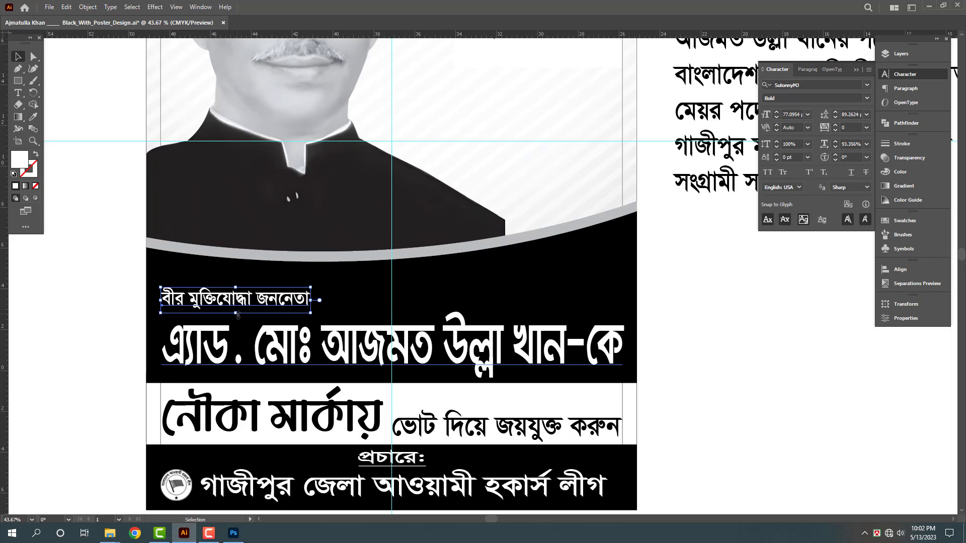
mouse_move(236, 313)
left_mouse_down()
mouse_move(237, 334)
mouse_move(236, 320)
left_mouse_up()
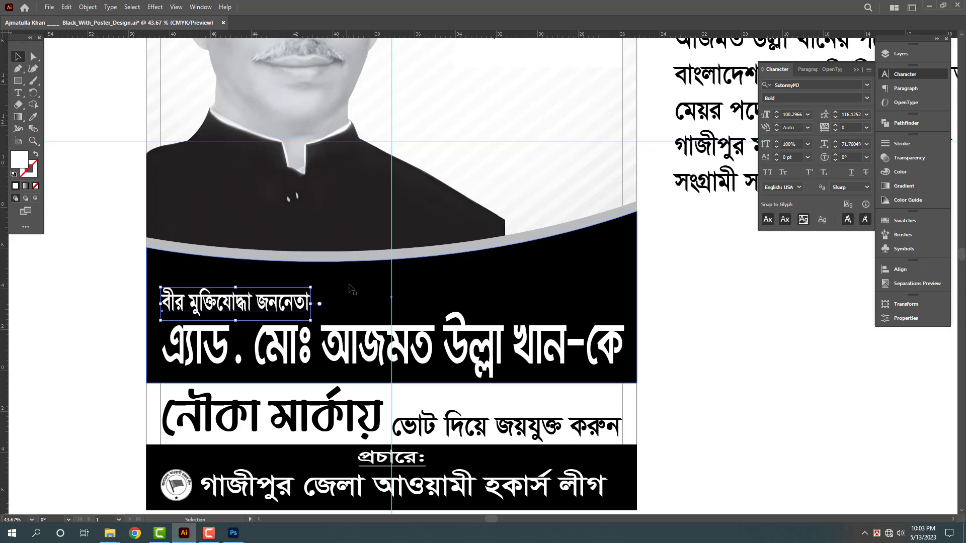
- Reduce the height of the black panel and its grey curve by lowering their top edge to just above the honorific line
left_click(335, 347)
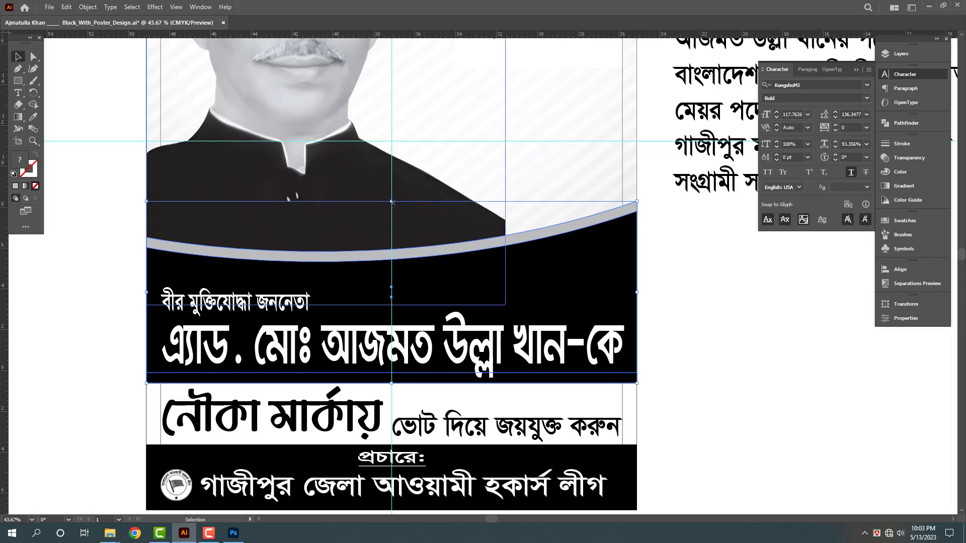
left_click_drag(392, 202, 395, 237)
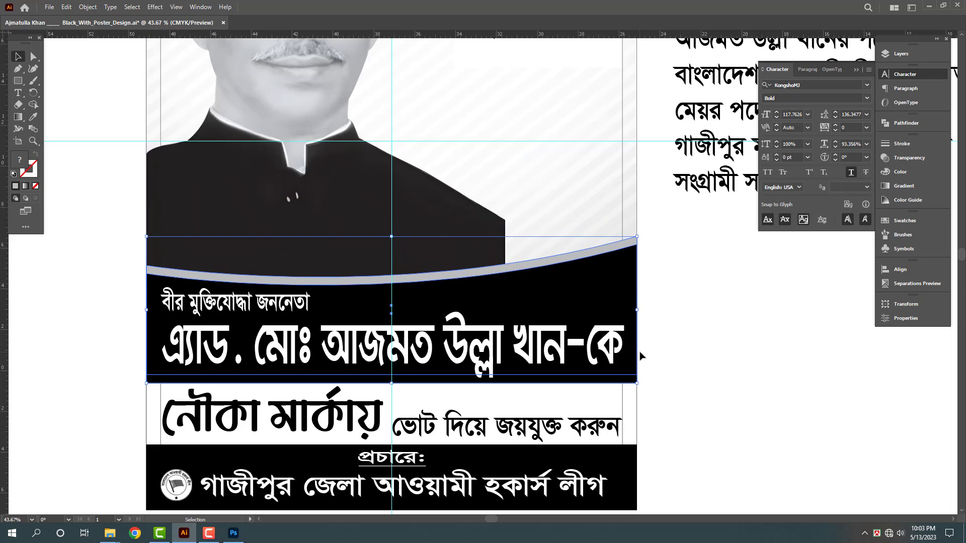
left_click(659, 219)
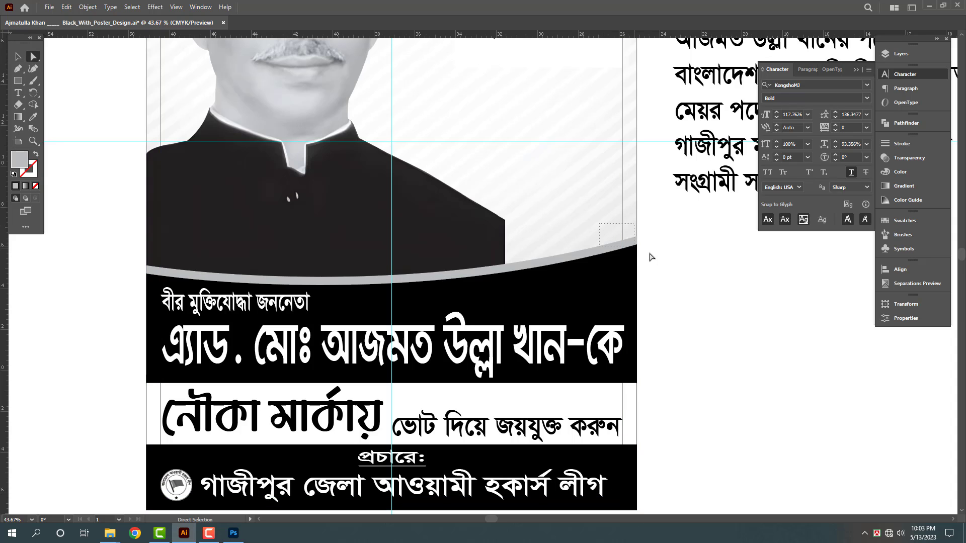
- Raise the right end of the black panel and grey curve, and pull both curve handles down into matching sweeping arcs
left_click_drag(656, 257, 636, 186)
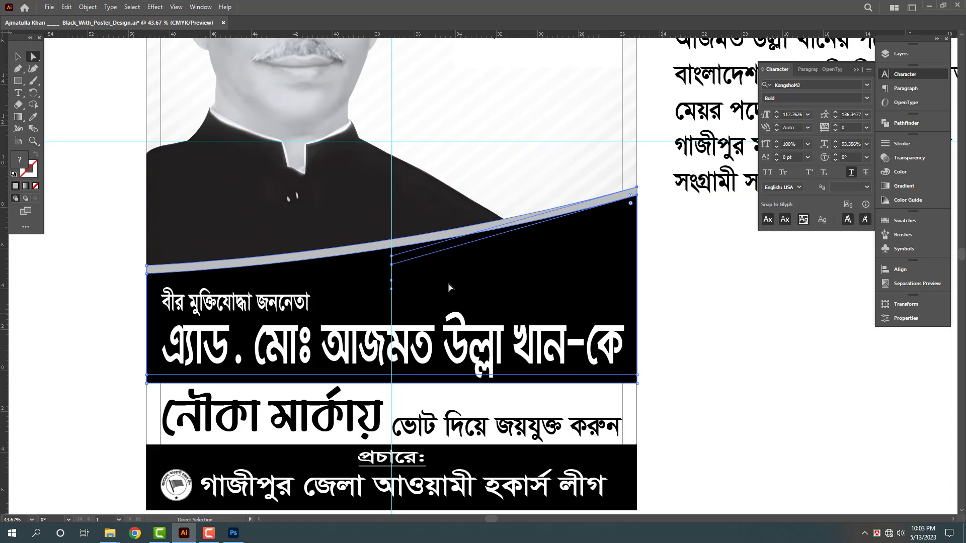
left_click_drag(393, 268, 392, 305)
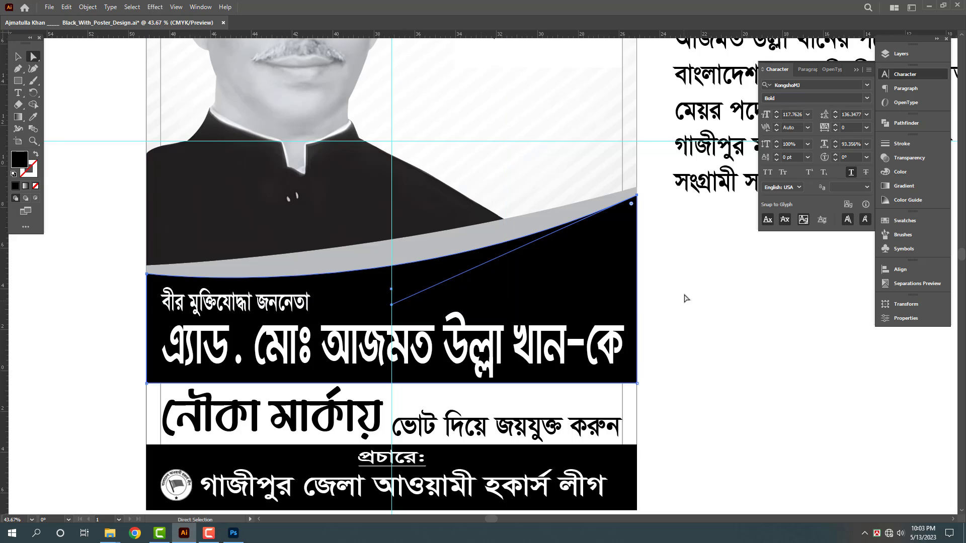
left_click(618, 198)
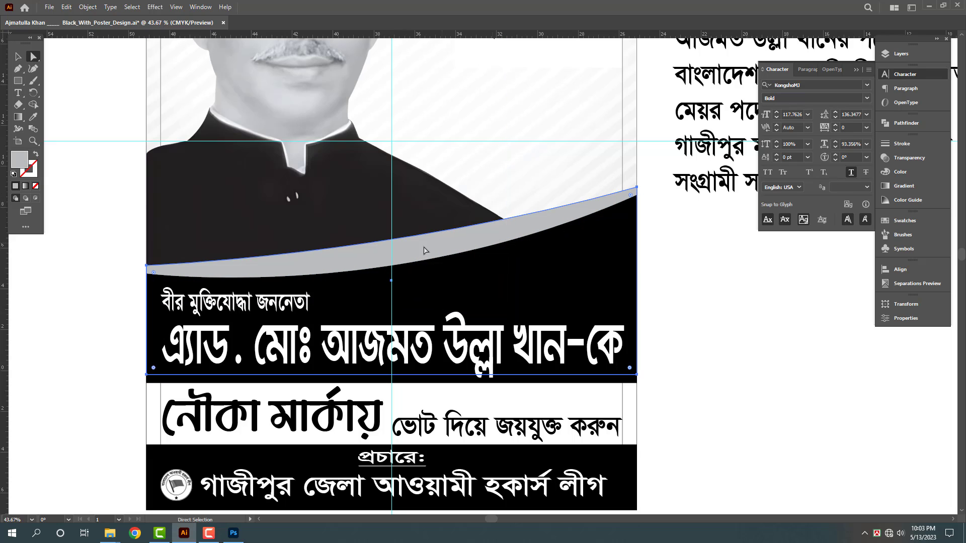
left_click(705, 206)
left_click_drag(645, 195, 645, 196)
left_click_drag(394, 270, 392, 290)
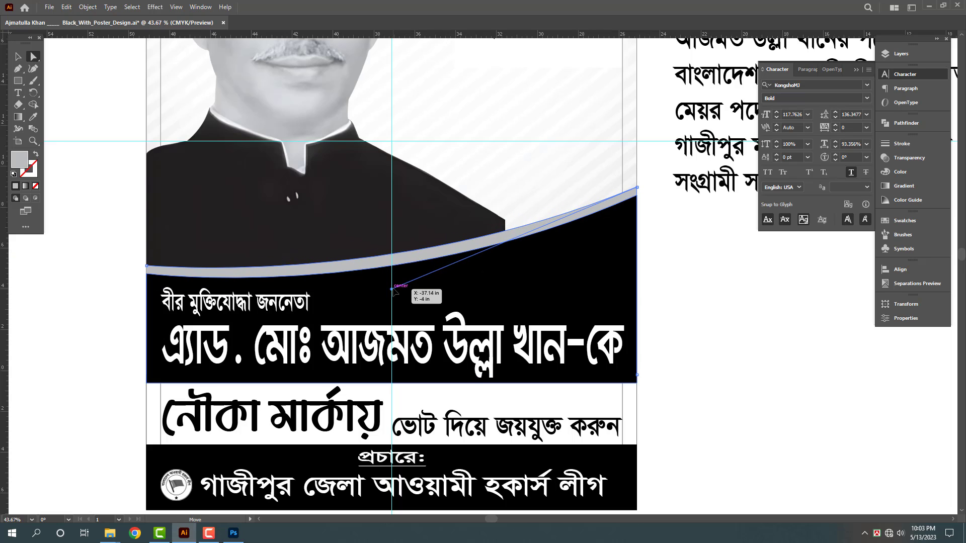
key("v")
left_click(711, 310)
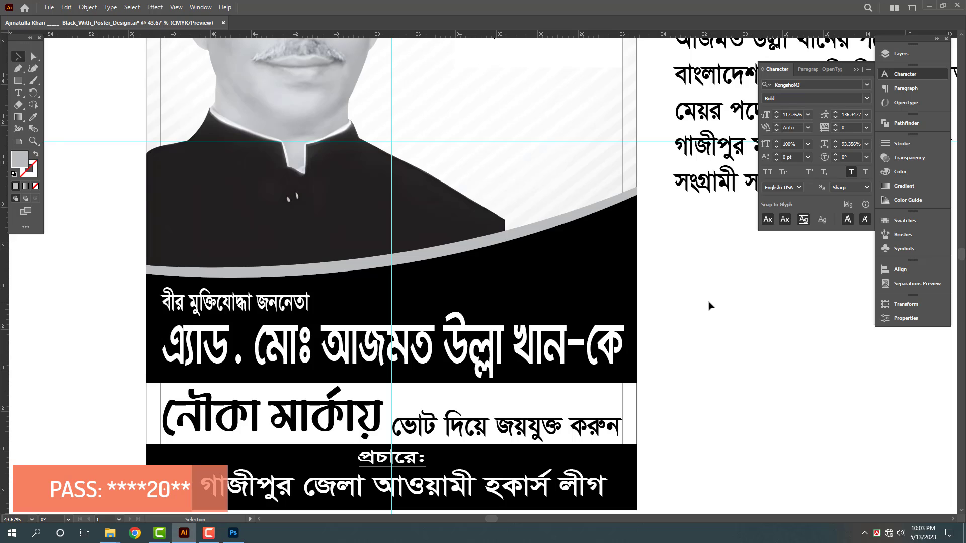
- Lower the right end of the grey curve onto the black panel's corner so the grey band tapers to a point
left_click_drag(636, 187, 636, 196)
left_click_drag(127, 256, 164, 274)
left_click(86, 248)
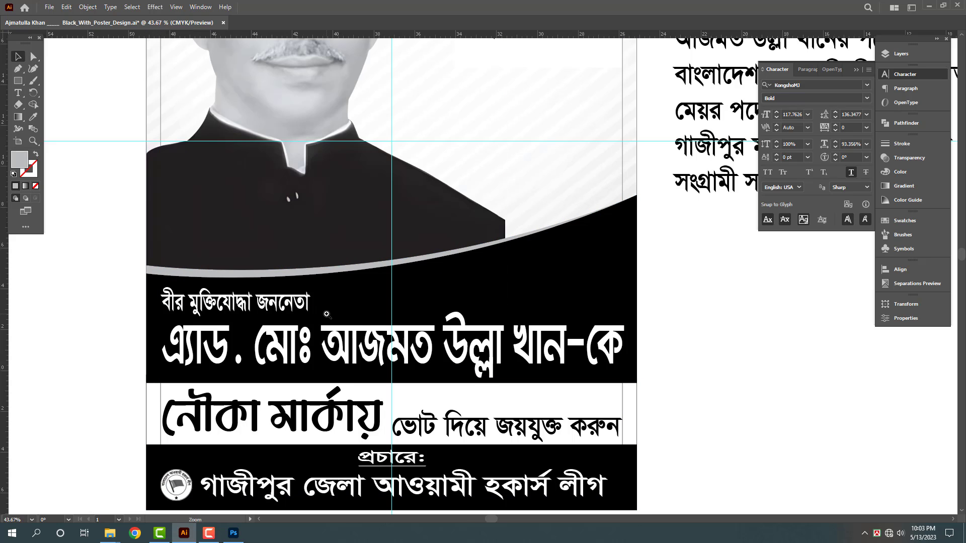
scroll(336, 321, "down", 1)
key("ctrl+;")
scroll(427, 329, "down", 4)
left_click_drag(650, 319, 597, 372)
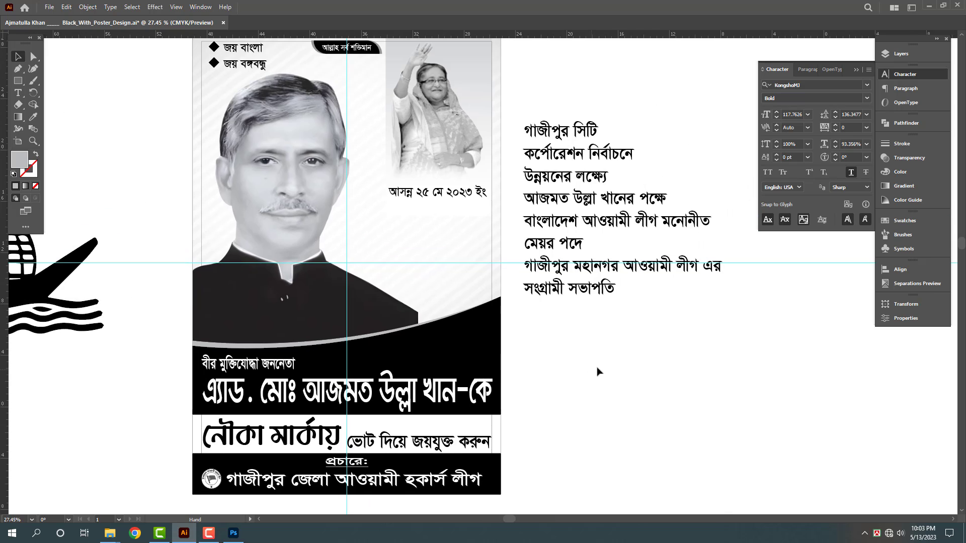
scroll(611, 328, "down", 2)
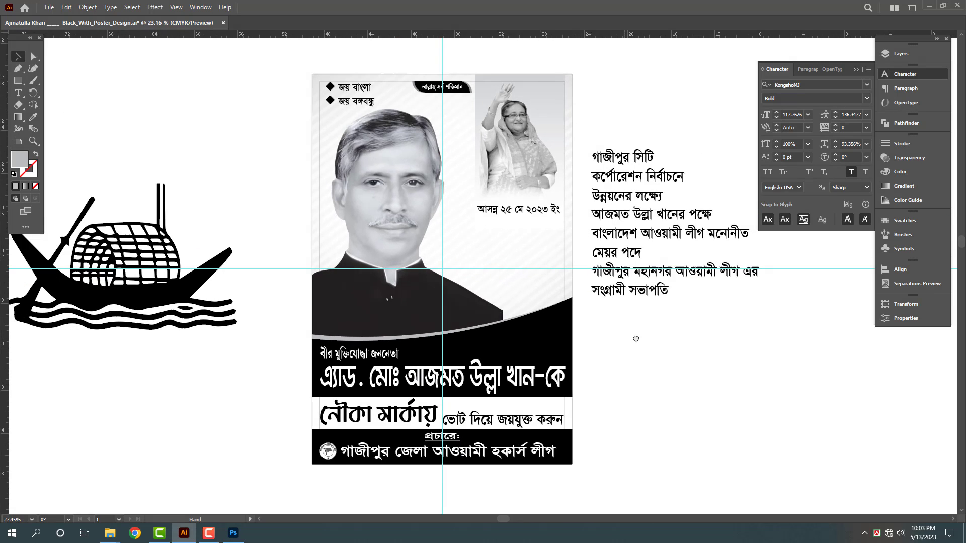
- Move the boat symbol onto the poster, bring it to the front, shrink it and set it over the black panel's right half
left_click_drag(163, 308, 489, 310)
key("ctrl+shift+bracketright")
key("ctrl+shift+bracketright")
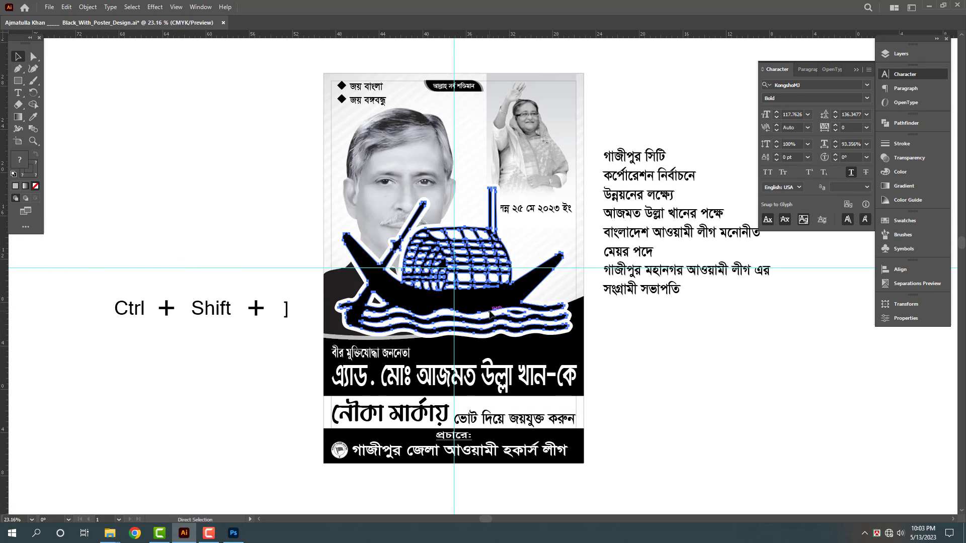
left_click_drag(339, 189, 464, 254)
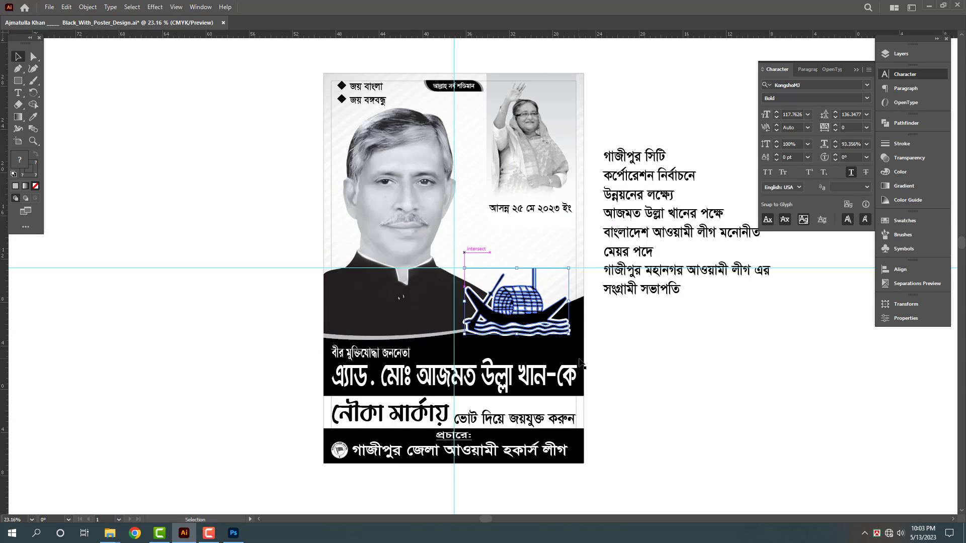
left_click_drag(559, 342, 674, 377)
left_click_drag(470, 312, 465, 345)
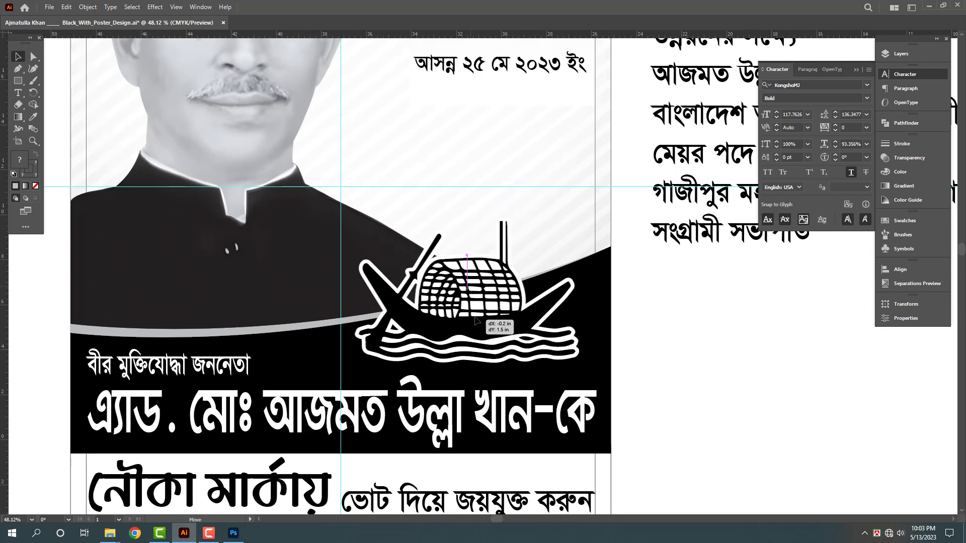
- Align the boat symbol with the poster's right margin and enlarge it proportionally up and to the left from its lower-right corner
left_click(888, 268)
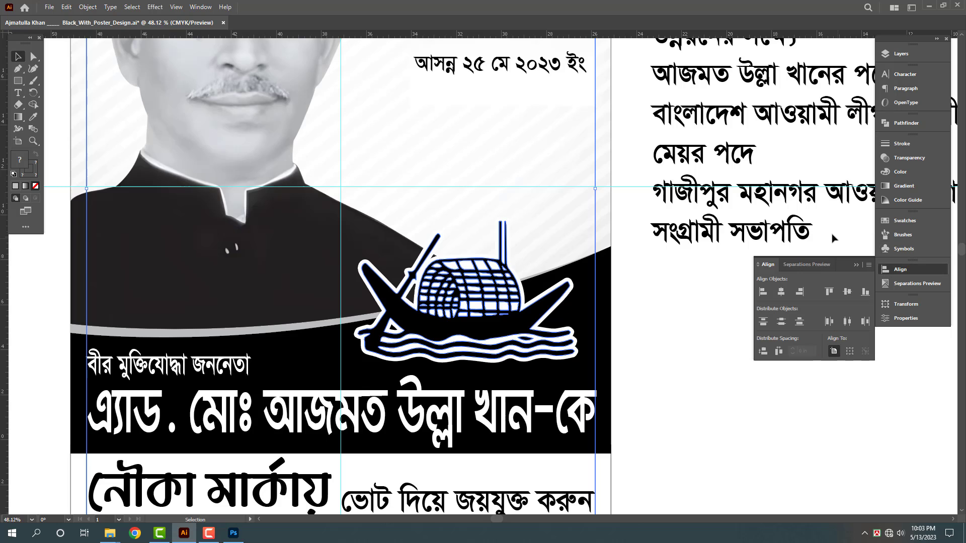
left_click(800, 292)
left_click(716, 413)
left_click(421, 336)
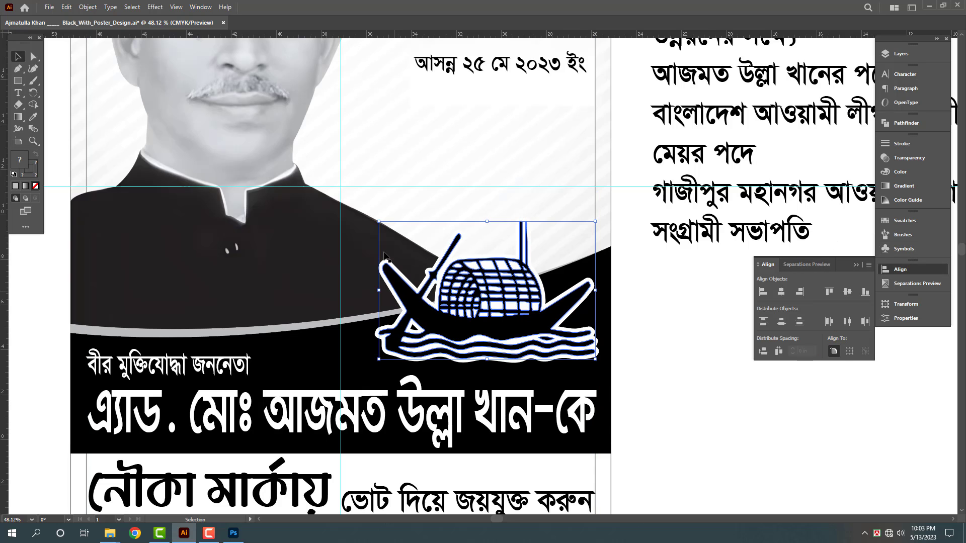
left_click_drag(378, 220, 321, 175)
left_click(718, 388)
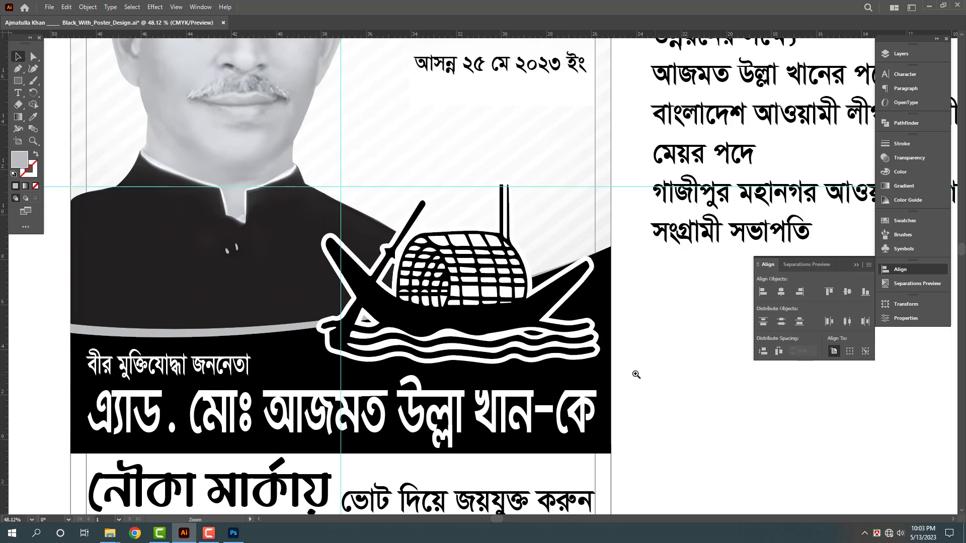
- Reduce the height of the candidate's name line and the honorific line together by lowering their top edge
left_click_drag(635, 373, 579, 416)
left_click_drag(650, 423, 599, 437)
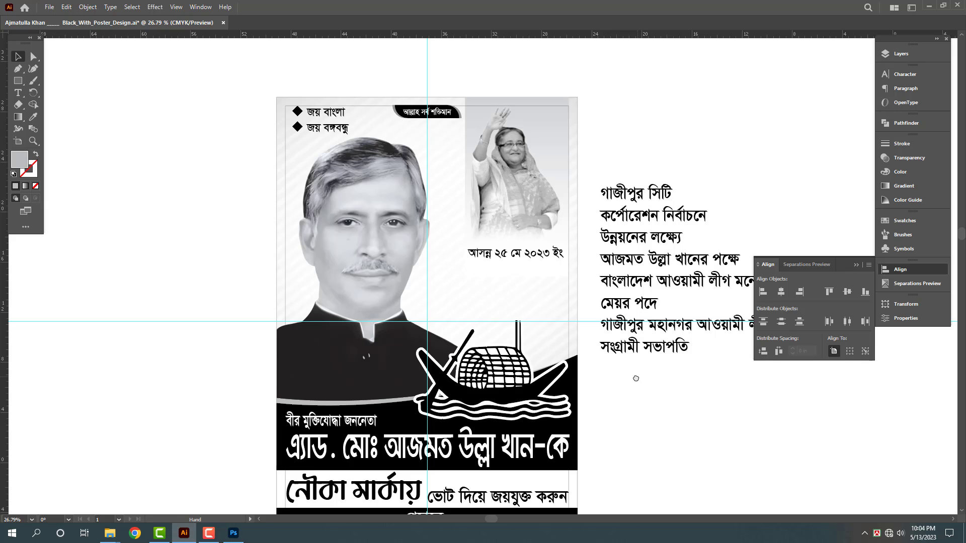
left_click_drag(636, 378, 549, 401)
left_click_drag(483, 476, 511, 395)
left_click(470, 378)
left_click(264, 339, "shift")
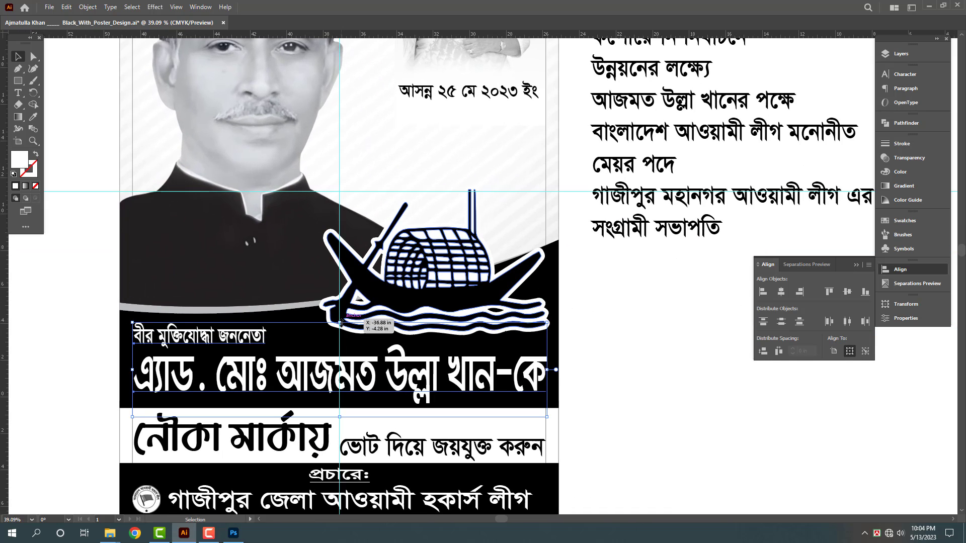
left_click_drag(341, 323, 340, 334)
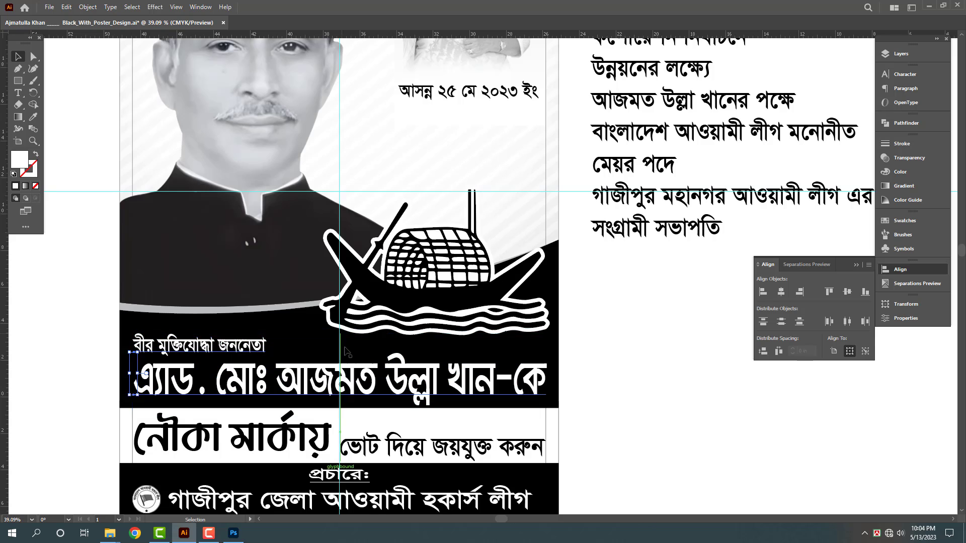
- Lower the top of the black panel and grey curve to just above the honorific line, and move the boat down to match
left_click(300, 324)
left_click_drag(340, 242, 342, 267)
left_click(610, 368)
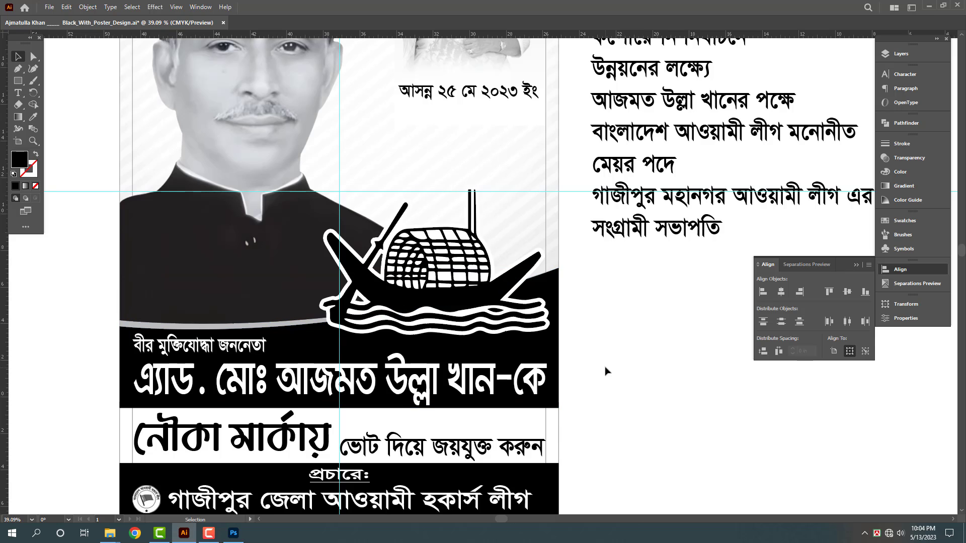
left_click_drag(605, 367, 591, 395)
left_click_drag(460, 312, 459, 330)
left_click(624, 340)
- Draw a straight horizontal line with the Pen tool just below the date text, reaching the poster's right edge
left_click_drag(610, 314, 551, 376)
scroll(599, 358, "down", 1)
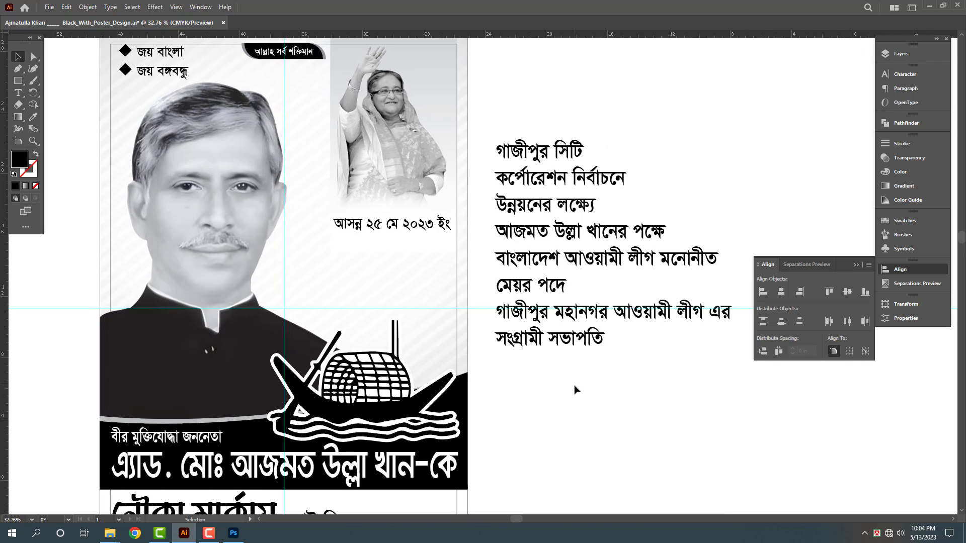
left_click_drag(445, 258, 487, 289)
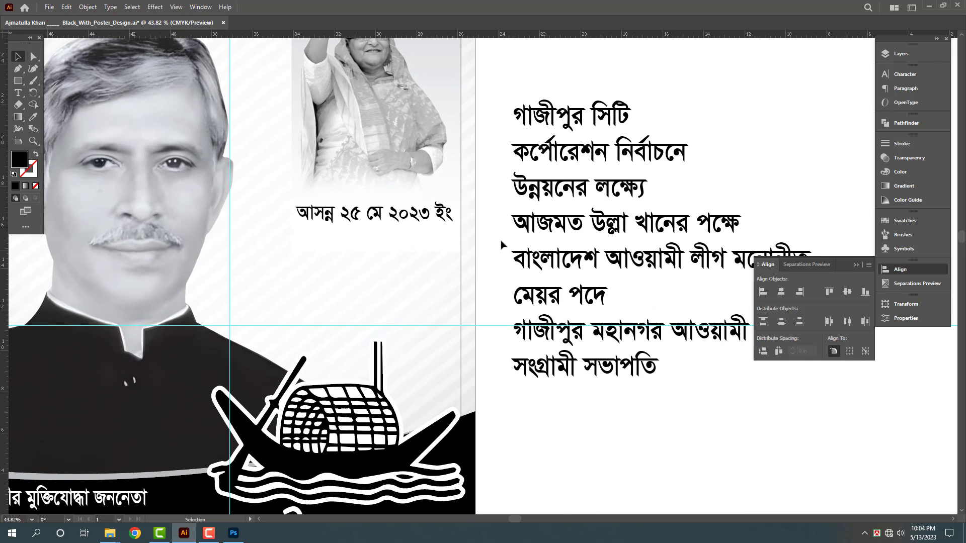
left_click(19, 69)
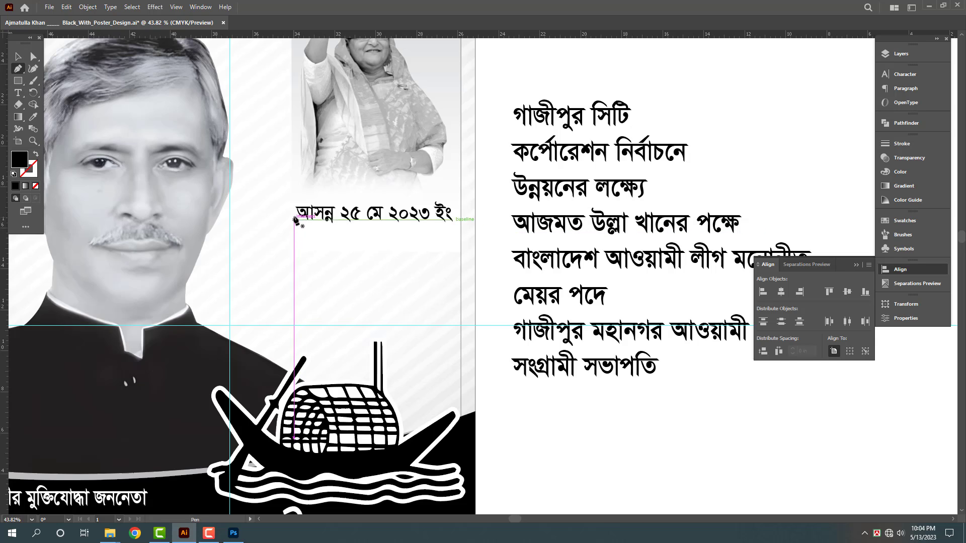
left_click(296, 228)
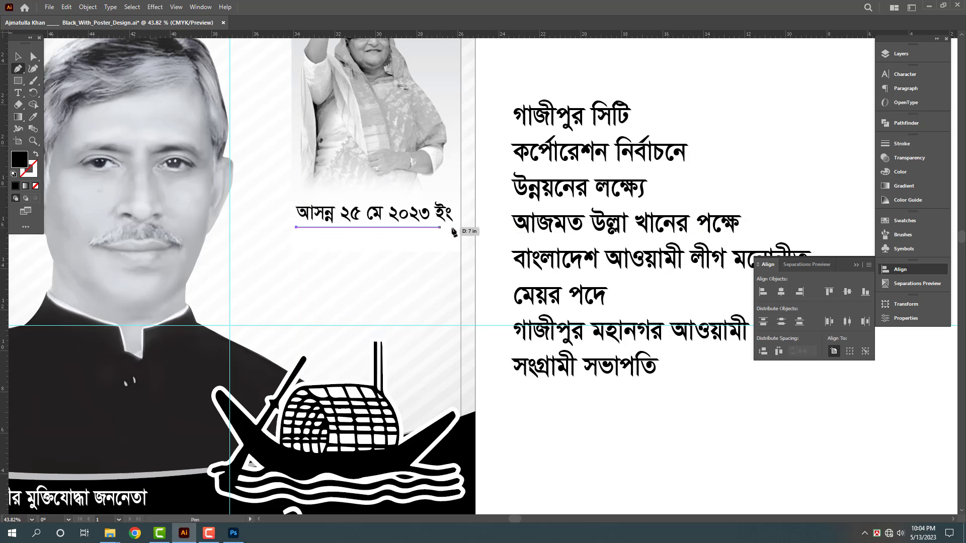
left_click(473, 227)
key("v")
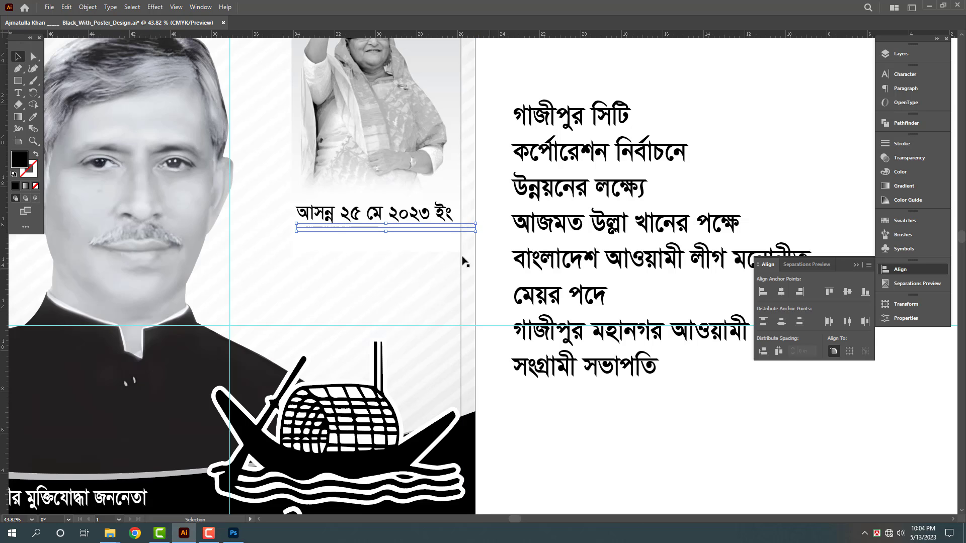
- Give the line under the date a 5 pt black stroke
left_click(903, 144)
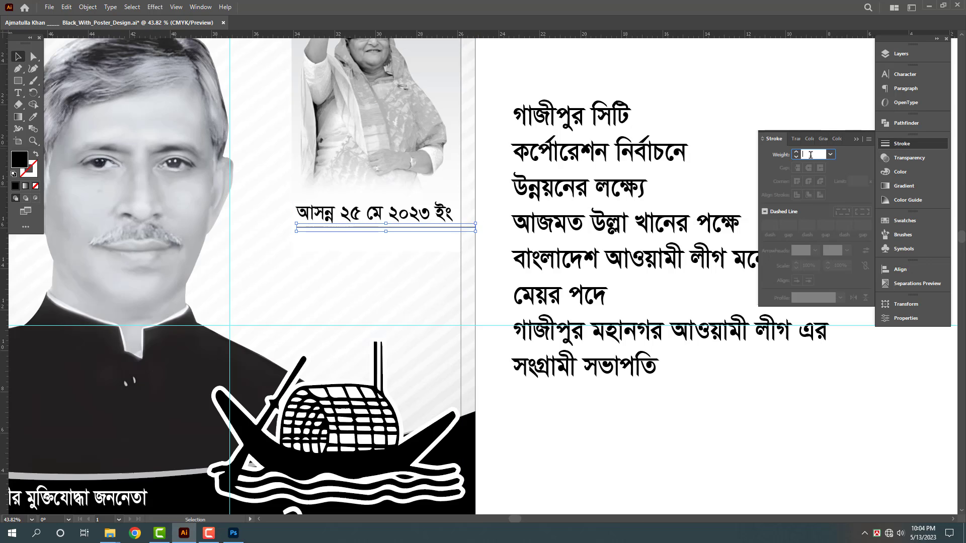
type("5")
key("Return")
key("ctrl+shift+a")
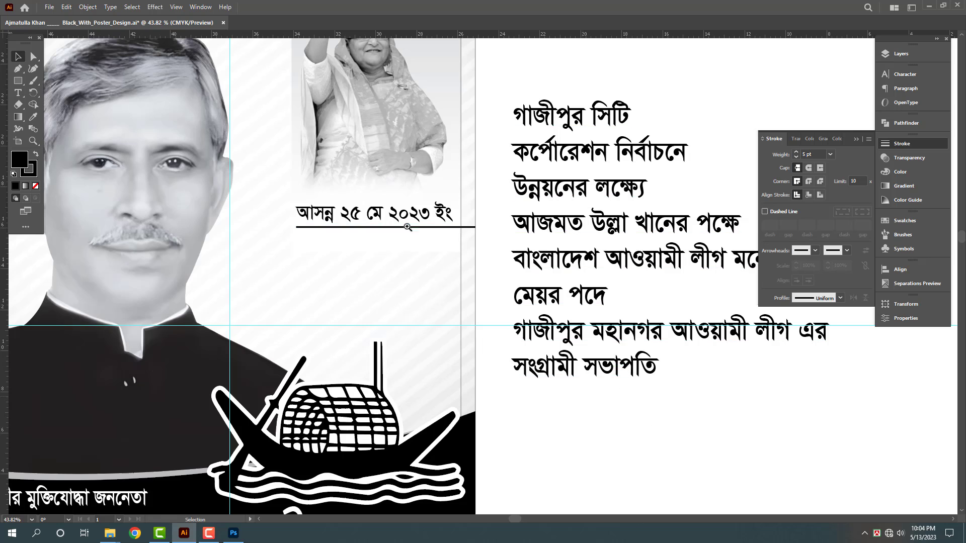
- Take "গাজীপুর সিটি" out of the campaign text beside the poster and place it in a copy of the date text below the line
left_click_drag(410, 227, 467, 258)
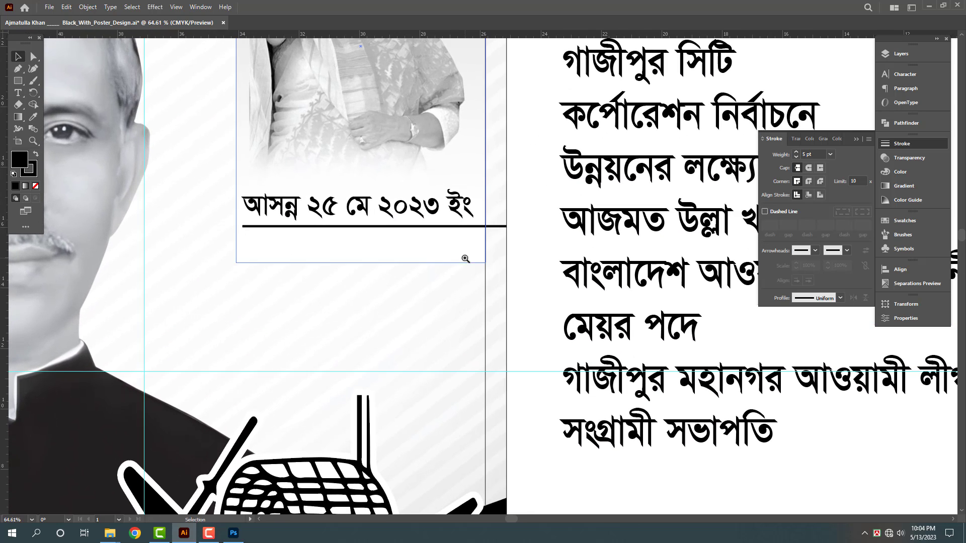
left_click_drag(559, 211, 503, 245)
triple_click(601, 146)
key("ctrl+c")
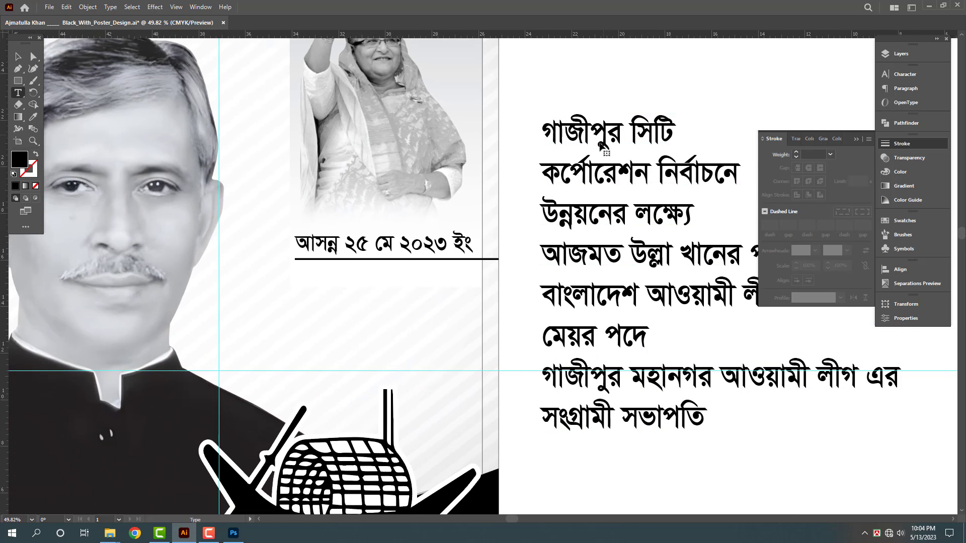
key("BackSpace")
key("Escape")
left_click_drag(379, 251, 380, 283)
key("t")
triple_click(372, 277)
key("ctrl+v")
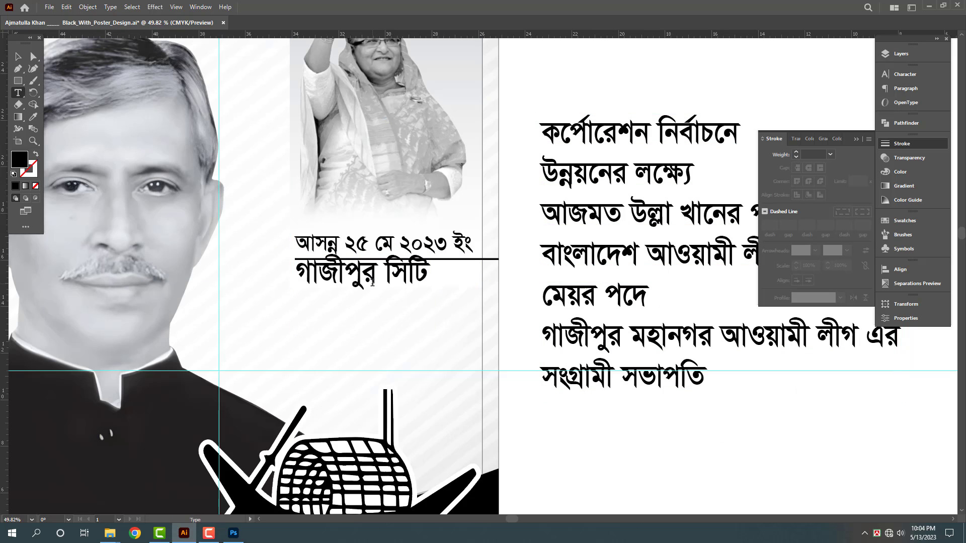
- Move the date, the line and "গাজীপুর সিটি" up together, closer to the woman's portrait
key("Escape")
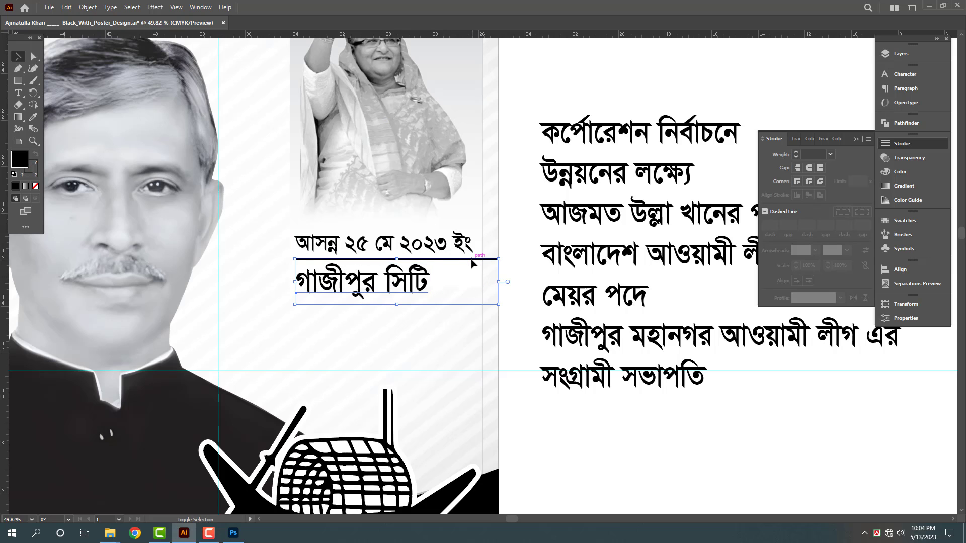
left_click_drag(471, 255, 452, 231)
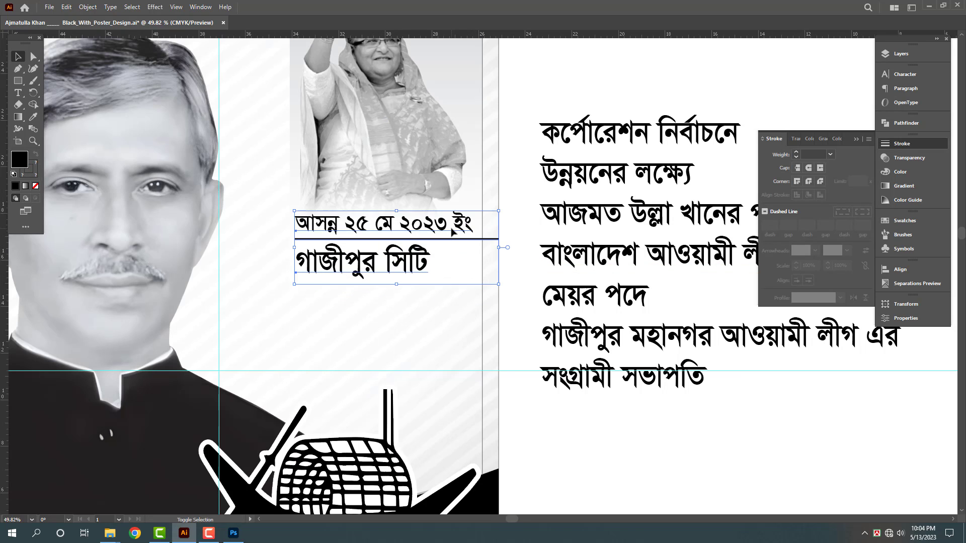
left_click(526, 194)
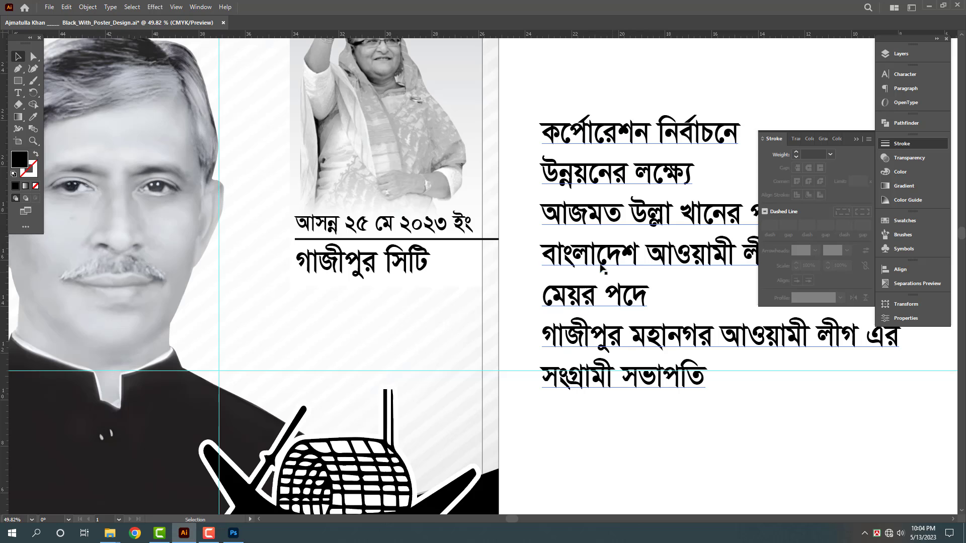
- Move "কর্পোরেশন নির্বাচনে" from the campaign text to below "গাজীপুর সিটি" and match both lines' formatting to the date text
triple_click(650, 142)
key("ctrl+x")
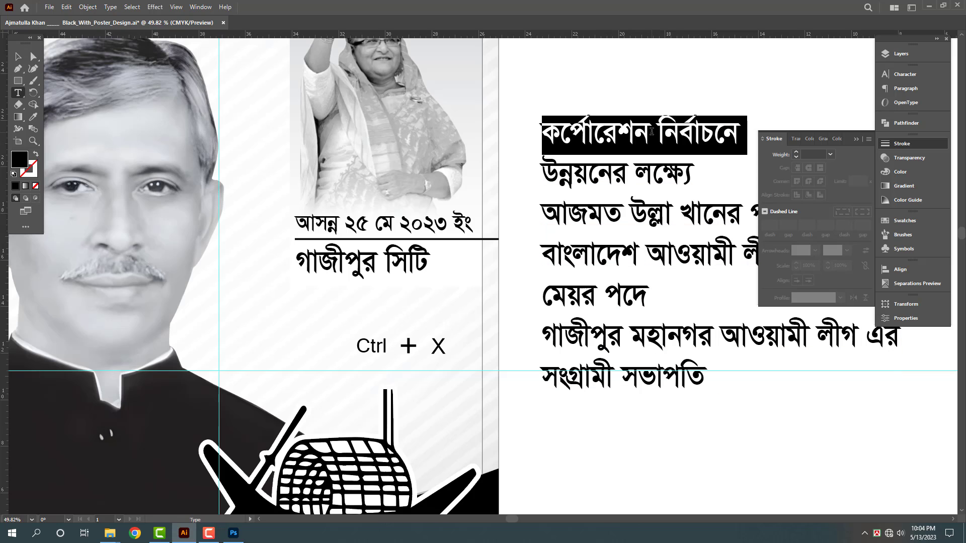
left_click(414, 283)
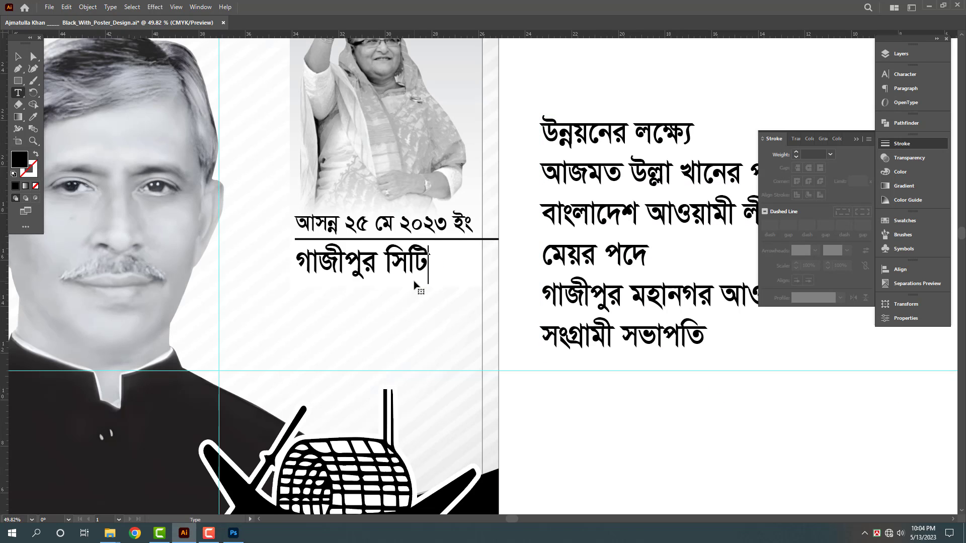
key("ctrl+v")
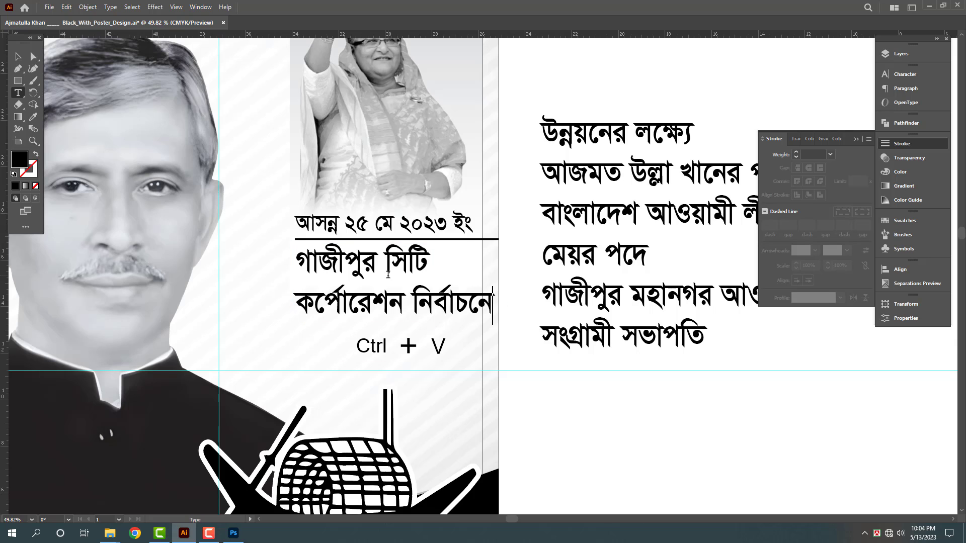
key("Escape")
key("i")
left_click(434, 225)
key("v")
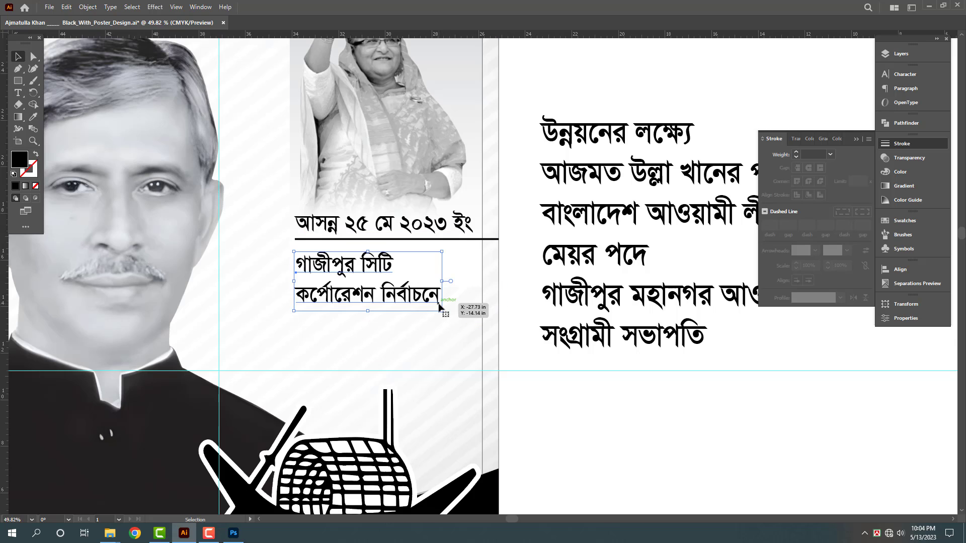
- Nudge the two-line city election text up beneath the line and tighten its line spacing
key("shift+Up")
key("shift+Up")
key("shift+Up")
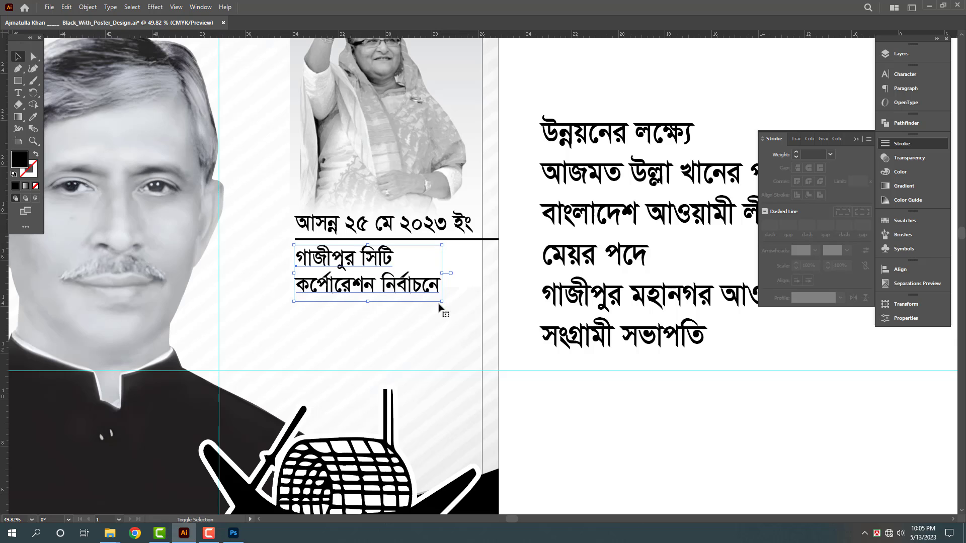
key("alt+Down")
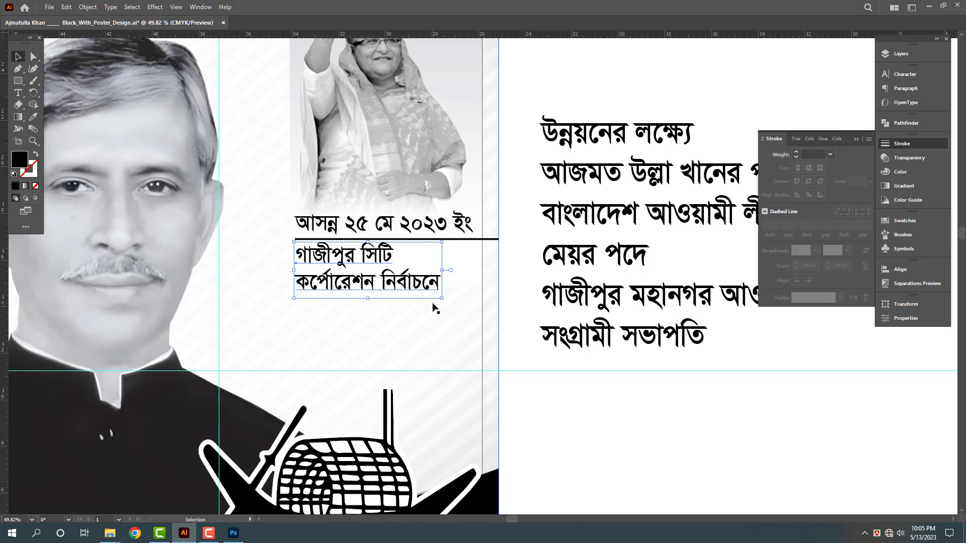
- Enlarge the two-line city election text almost to the right margin and shrink the date text from its upper-right corner
left_click_drag(446, 303, 474, 316)
left_click_drag(468, 268, 468, 267)
left_click(469, 223)
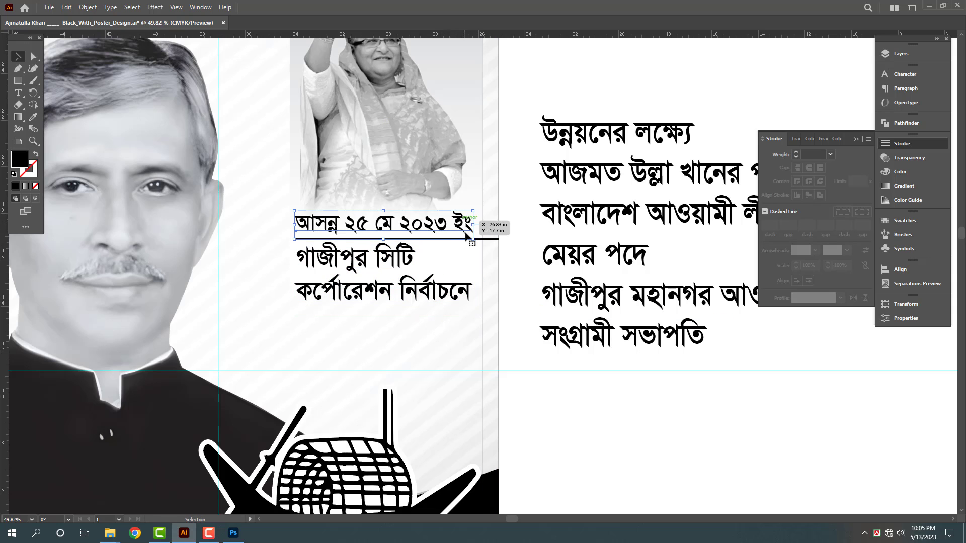
left_click_drag(472, 211, 418, 225)
- Nudge the date, the line and the two-line city election text up together toward the portrait
left_click(456, 289)
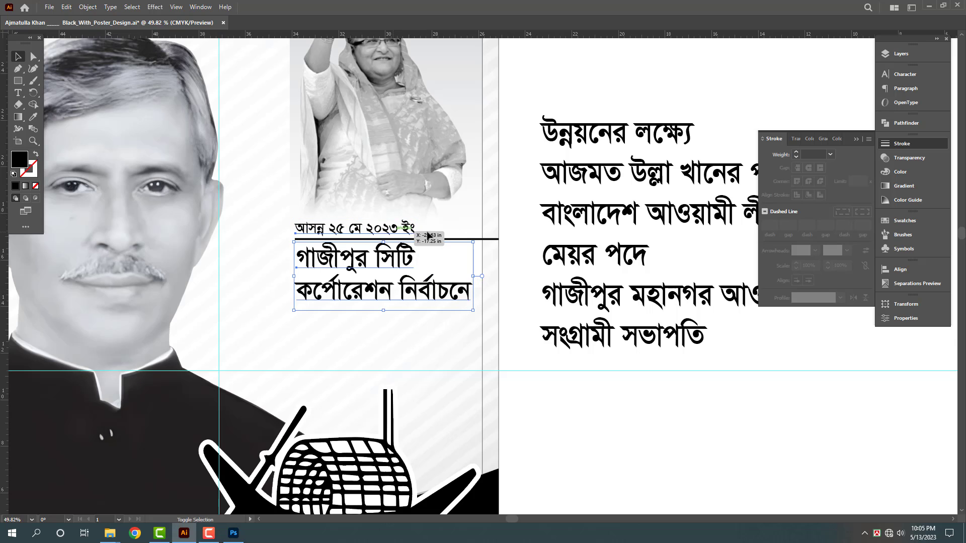
left_click(398, 229, "shift")
left_click(448, 240, "shift")
key("shift+Up")
key("shift+Up")
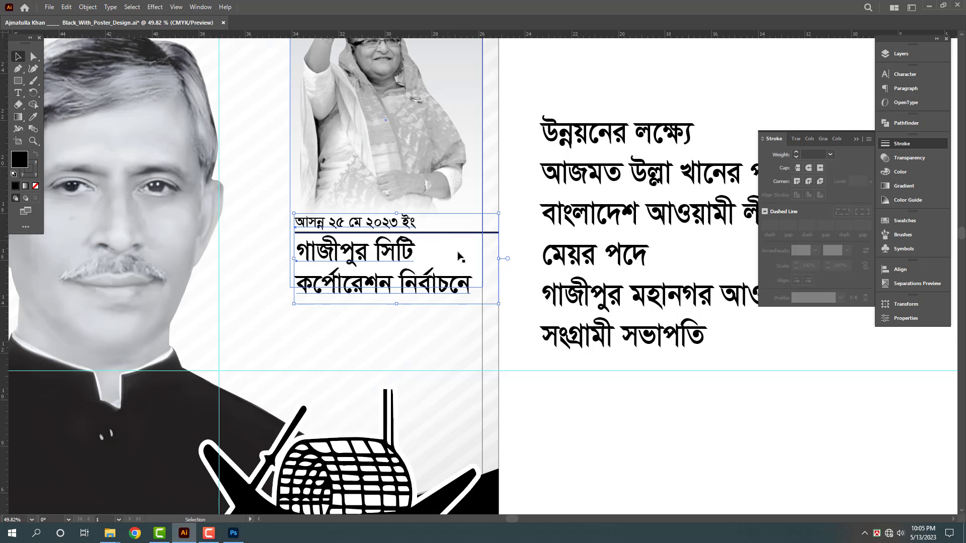
- Enlarge the date text slightly from its upper-right corner
left_click(573, 349)
left_click(415, 225)
left_click_drag(417, 213, 447, 204)
left_click(609, 345)
- Slightly tighten the line spacing of the two-line city election text
key("ctrl+space")
left_click_drag(445, 259, 409, 256)
left_click(404, 268)
key("alt+Up")
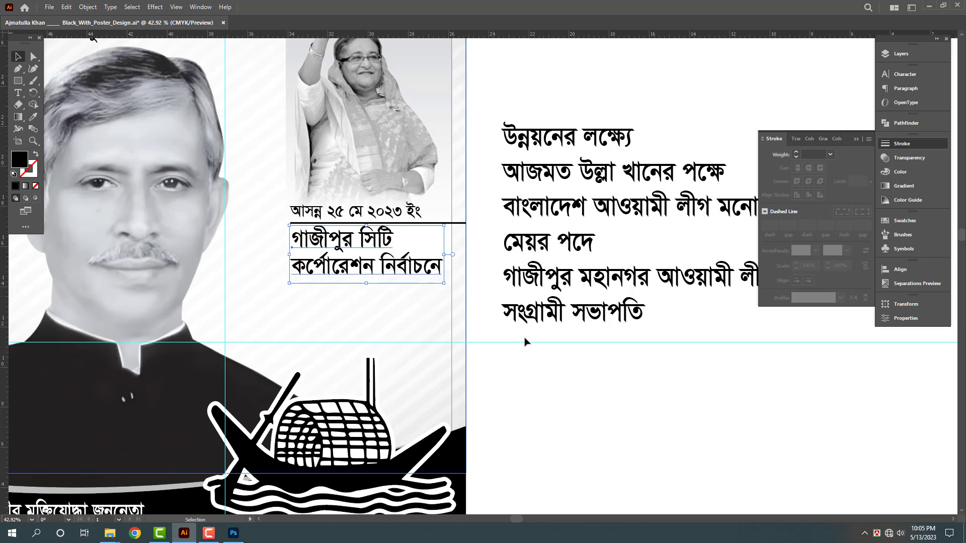
- Reduce the height of the date text and the two-line city election text together, keeping their widths
left_click(352, 211, "shift")
left_click_drag(369, 286, 398, 299)
key("ctrl+space")
left_click(353, 224)
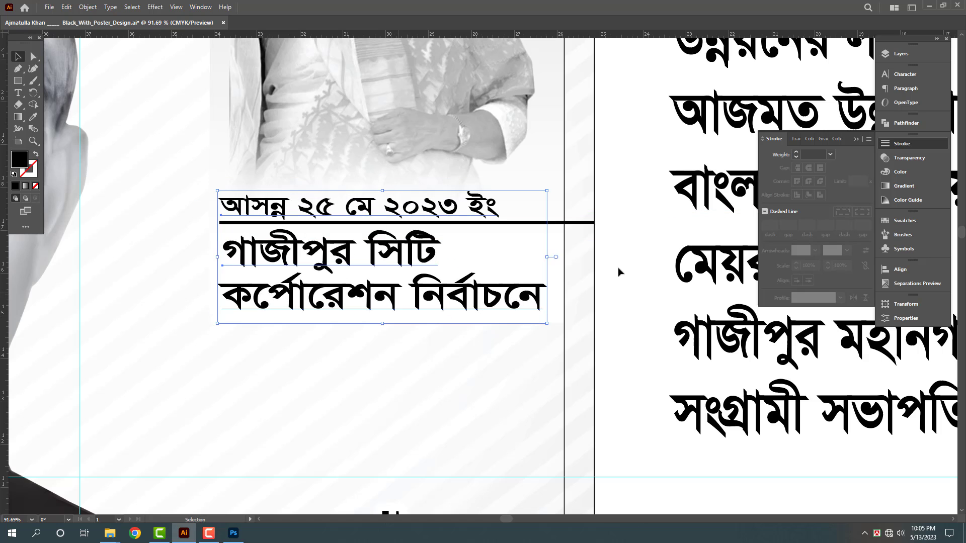
left_click(619, 268)
- Stretch the date text slightly upward and nudge it up to leave a gap above the line
left_click(373, 199)
left_click_drag(358, 191, 359, 184)
key("Up")
key("Up")
key("Up")
key("Up")
key("Up")
left_click(396, 299)
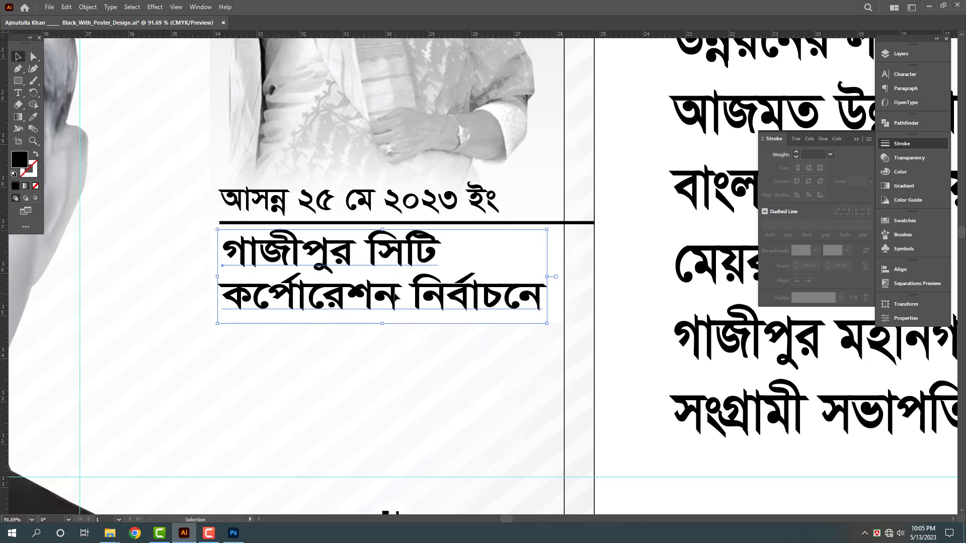
- Duplicate the horizontal line below the two-line city election text, extend its left end and match its stroke to the line above
scroll(352, 244, "down", 4)
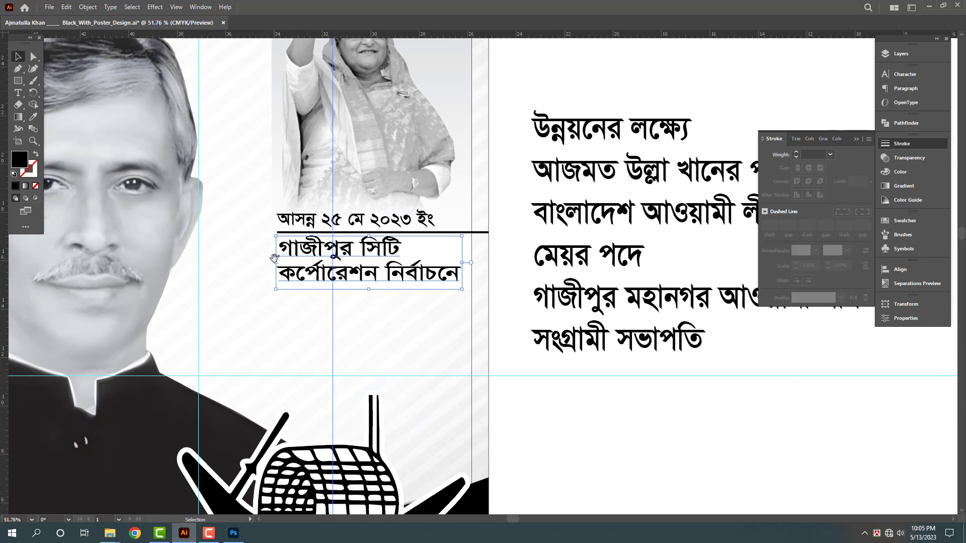
left_click(554, 415)
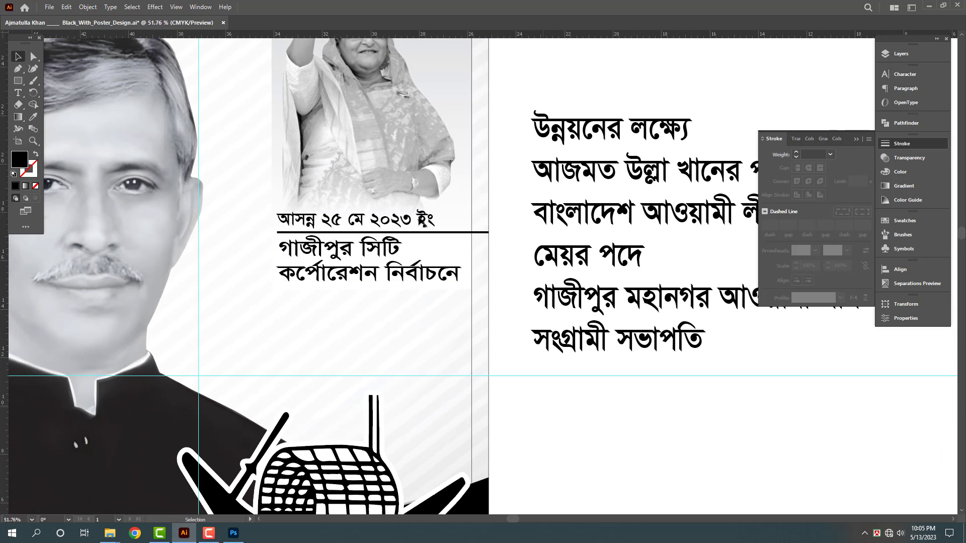
mouse_move(440, 233)
left_mouse_down()
mouse_move(441, 299)
mouse_move(440, 289)
left_mouse_up()
left_click_drag(278, 291, 211, 290)
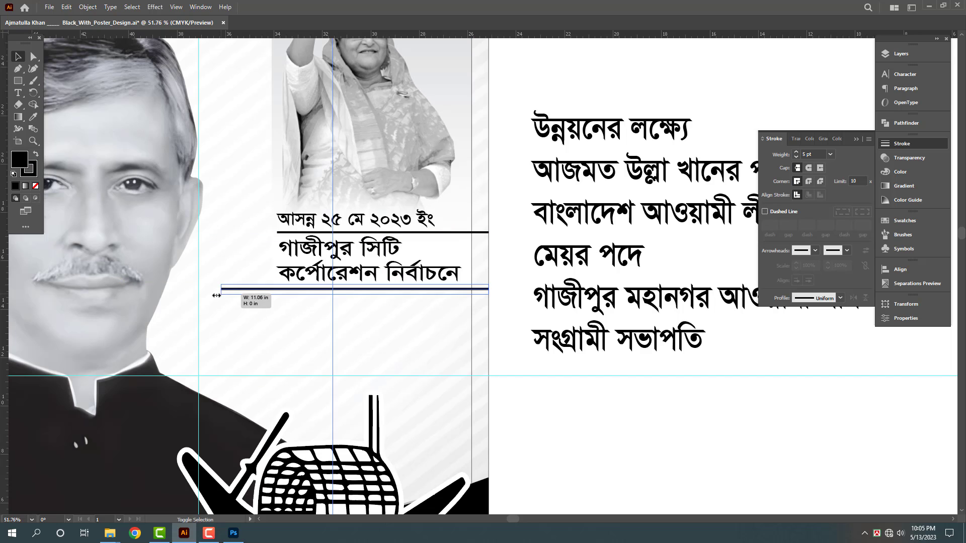
key("i")
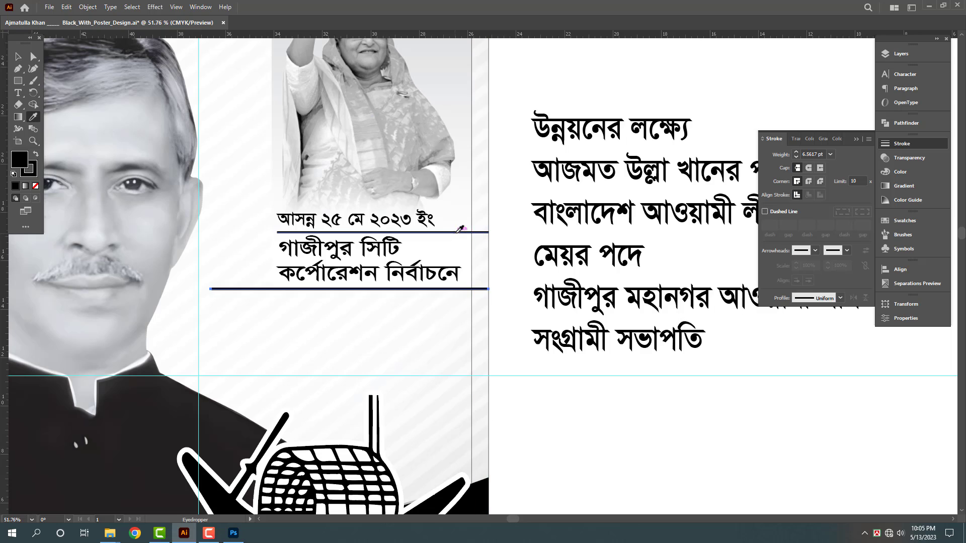
left_click(578, 380)
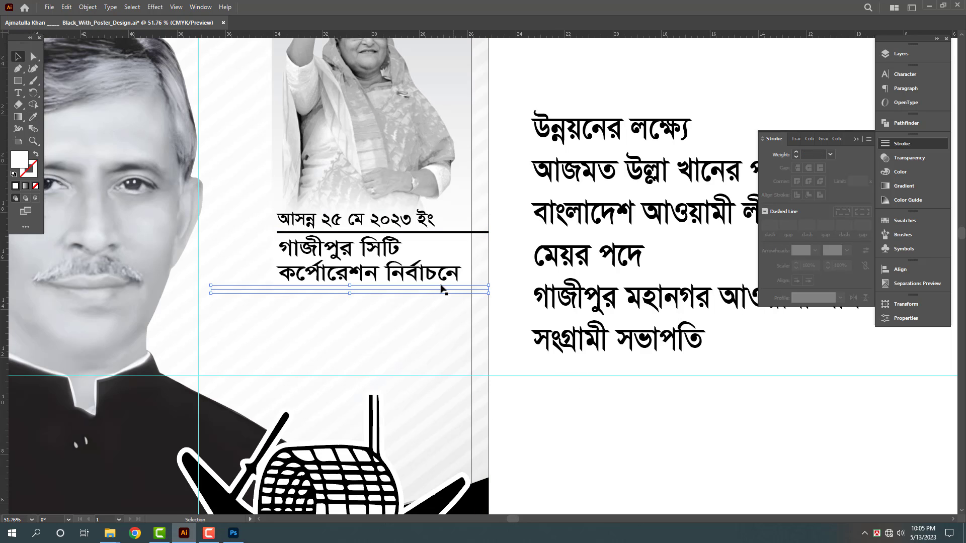
left_click(457, 234)
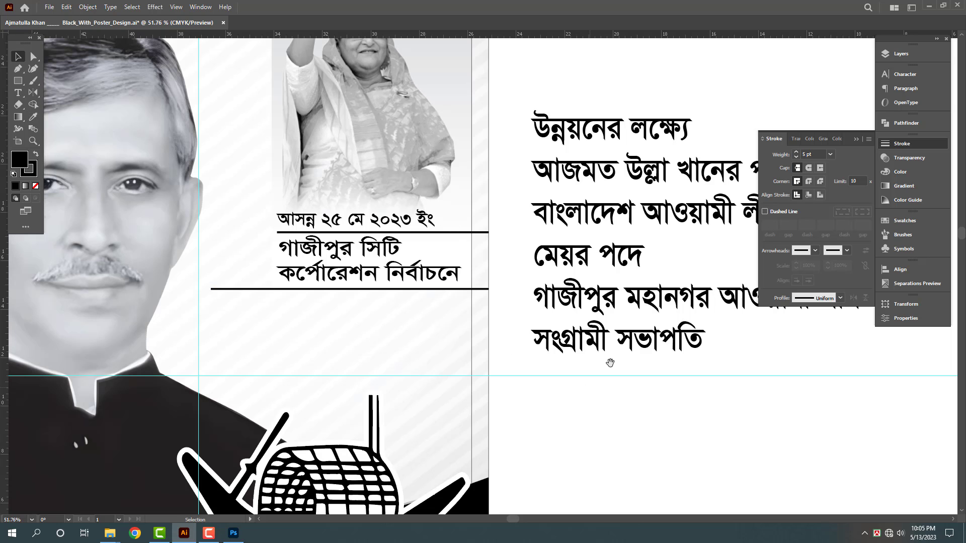
- Draw a straight vertical line with the Pen tool beside the date and city text, crossing the lower horizontal line
left_click_drag(439, 334, 502, 323)
left_click_drag(393, 285, 423, 305)
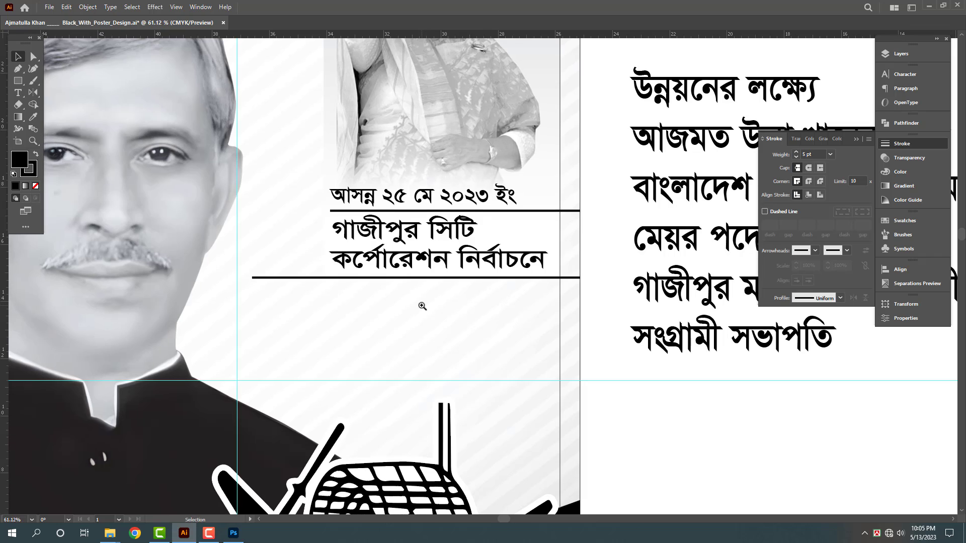
left_click(535, 282)
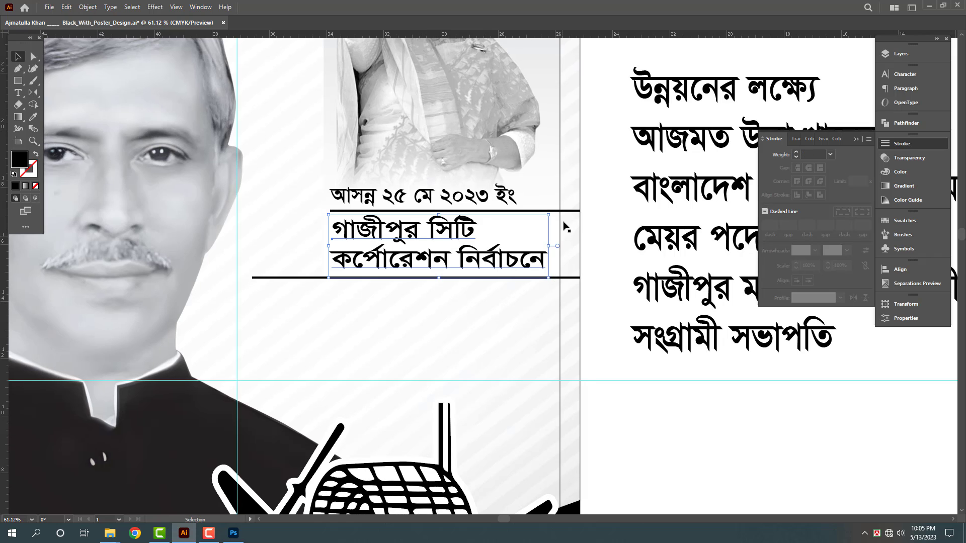
left_click(625, 390)
key("p")
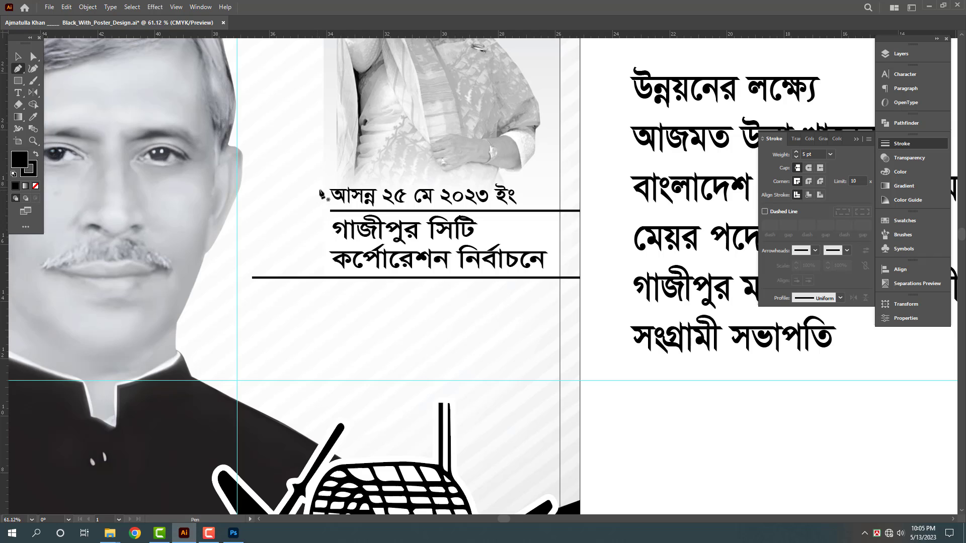
left_click(329, 323, "shift")
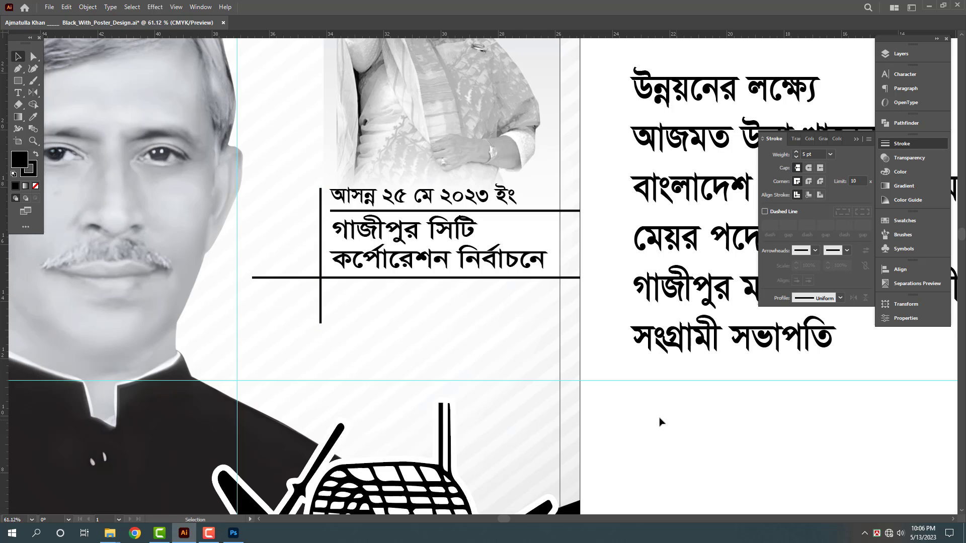
- Match the campaign text beside the poster to the city election text's formatting with the Eyedropper and reposition the block
scroll(651, 367, "right", 3)
left_click(604, 286)
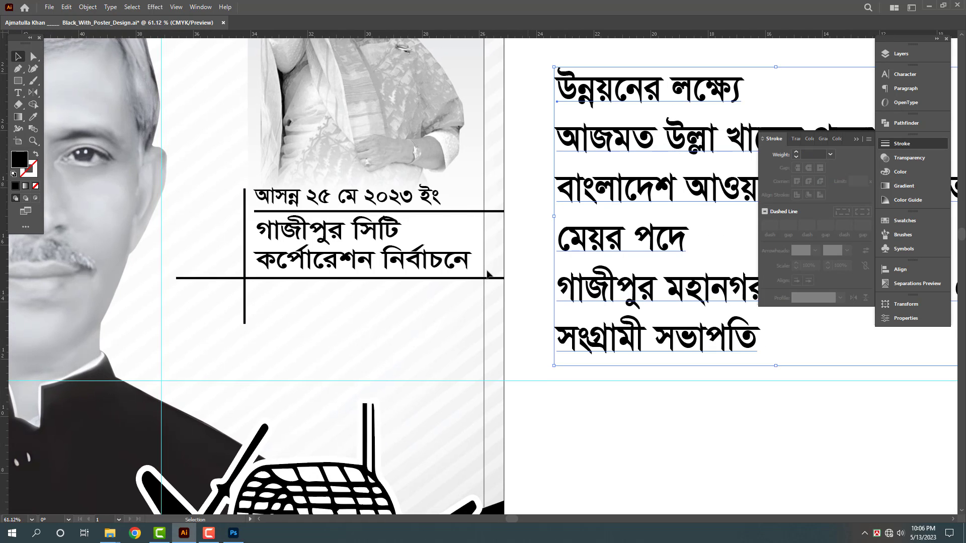
key("i")
left_click(442, 263)
key("v")
left_click_drag(586, 151, 538, 279)
left_click_drag(624, 297, 509, 270)
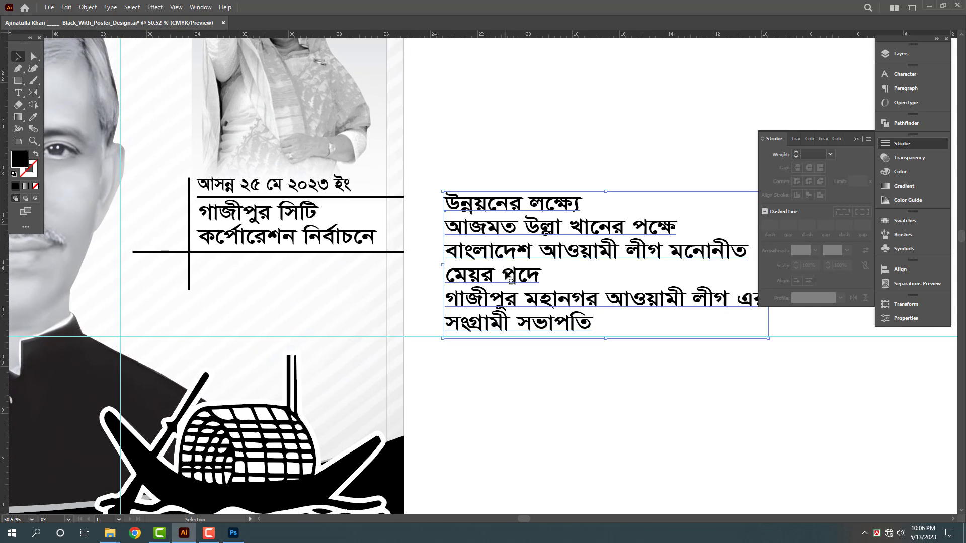
- Copy the first two lines of the campaign text beside the poster and delete them from that block
double_click(502, 212)
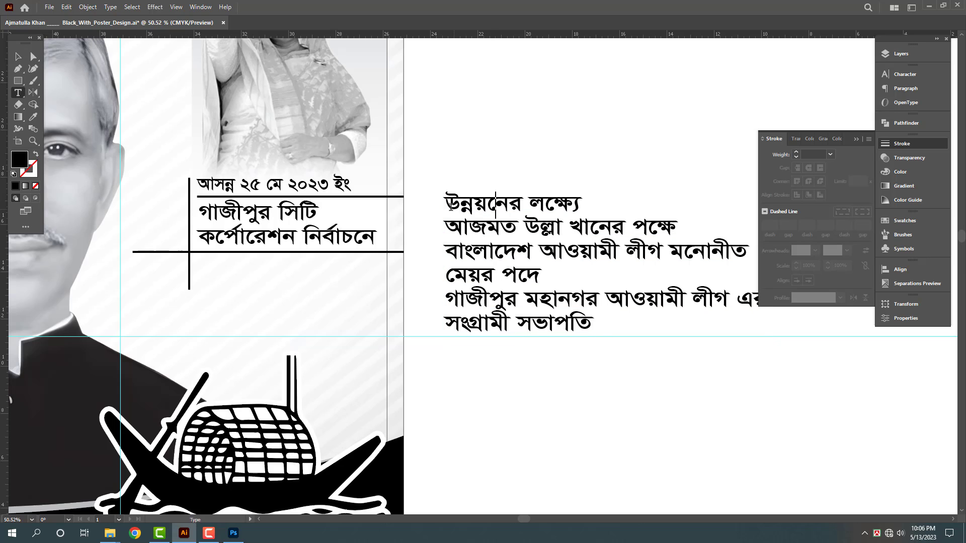
left_click_drag(451, 206, 680, 231)
key("ctrl+c")
key("Delete")
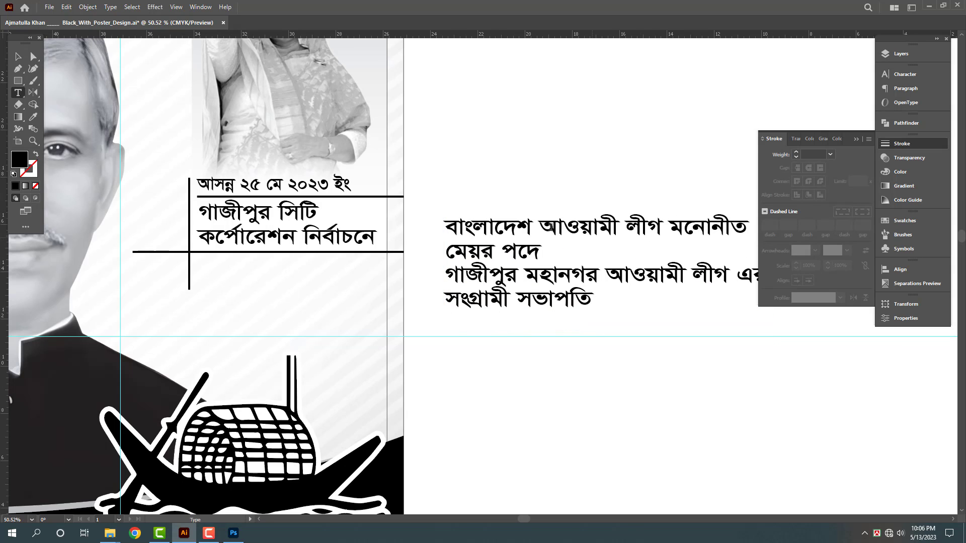
- Duplicate the two-line city election text below the lower horizontal line and replace its wording with the copied campaign lines
key("Escape")
left_click_drag(304, 209, 296, 266)
triple_click(294, 273)
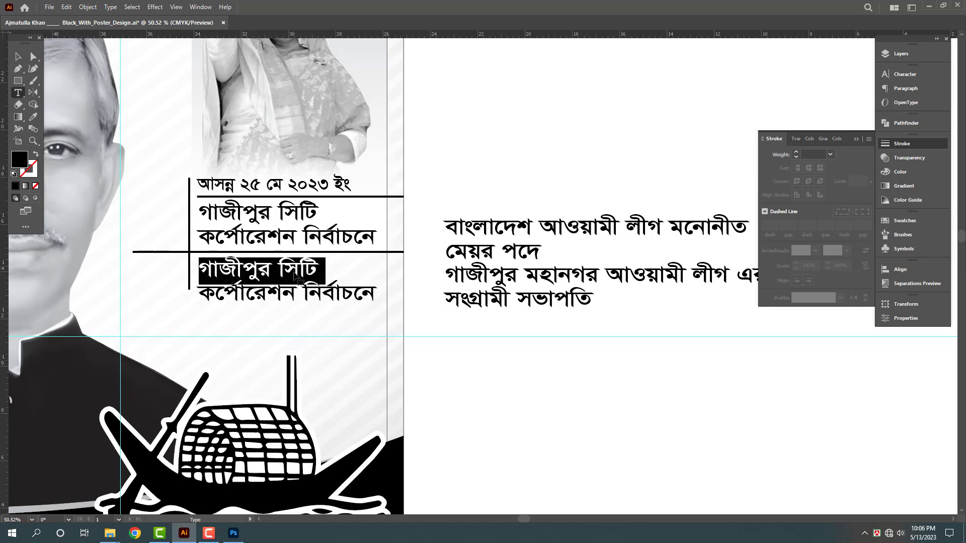
key("ctrl+a")
key("ctrl+v")
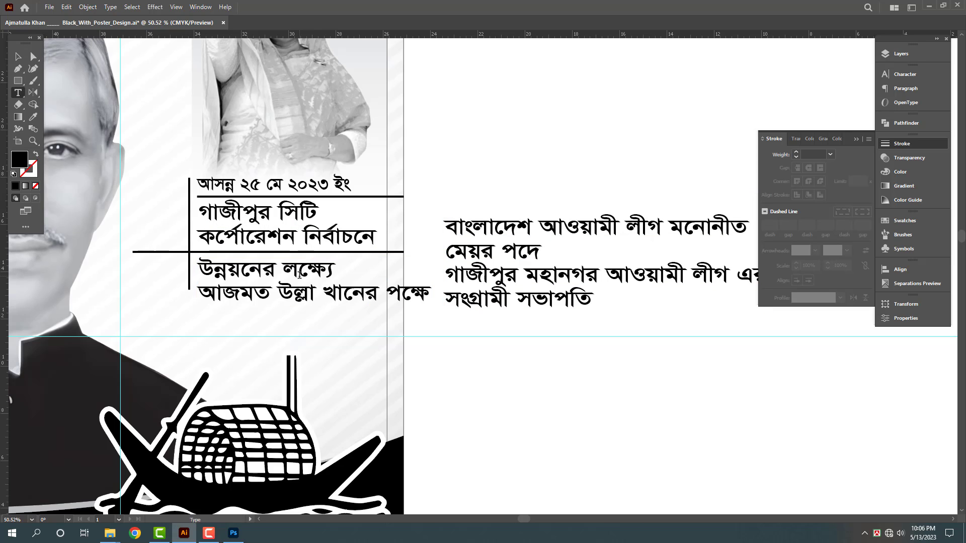
key("Escape")
- Scale down the pasted two-line campaign text until its width matches the city election text above
scroll(284, 280, "up", 2)
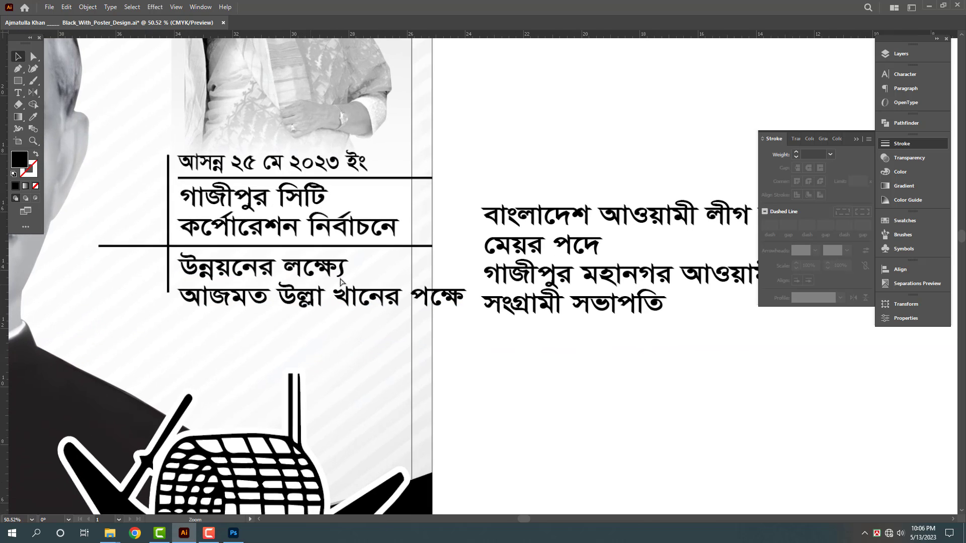
key("t")
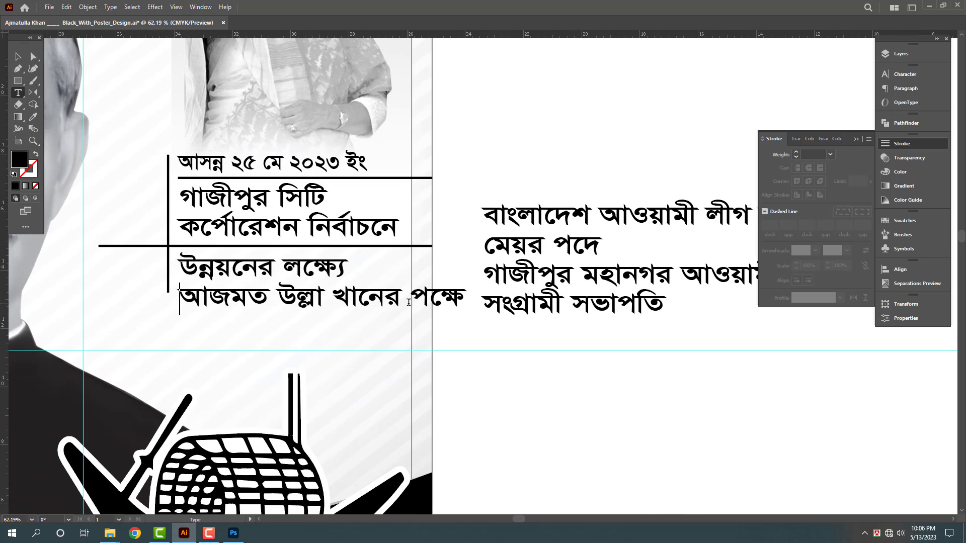
key("v")
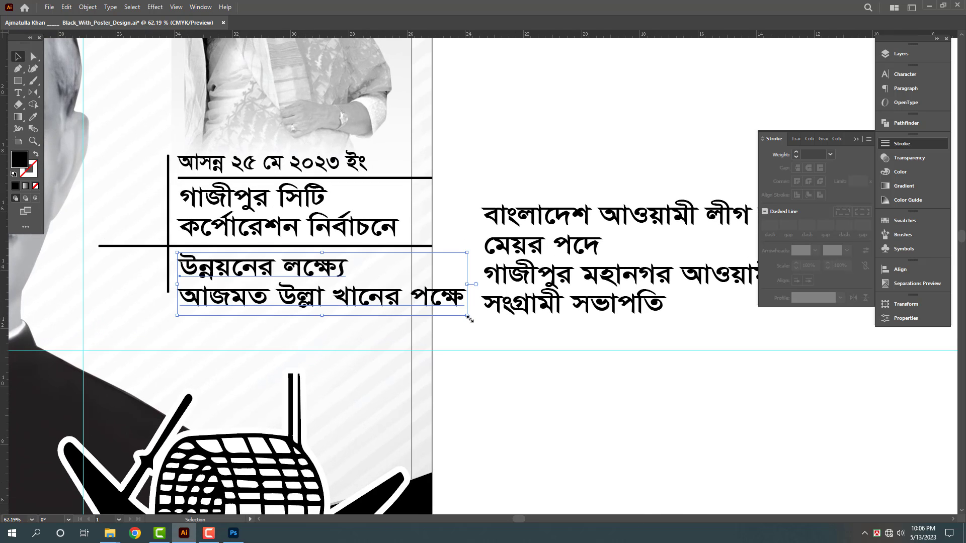
left_click_drag(466, 285, 356, 287)
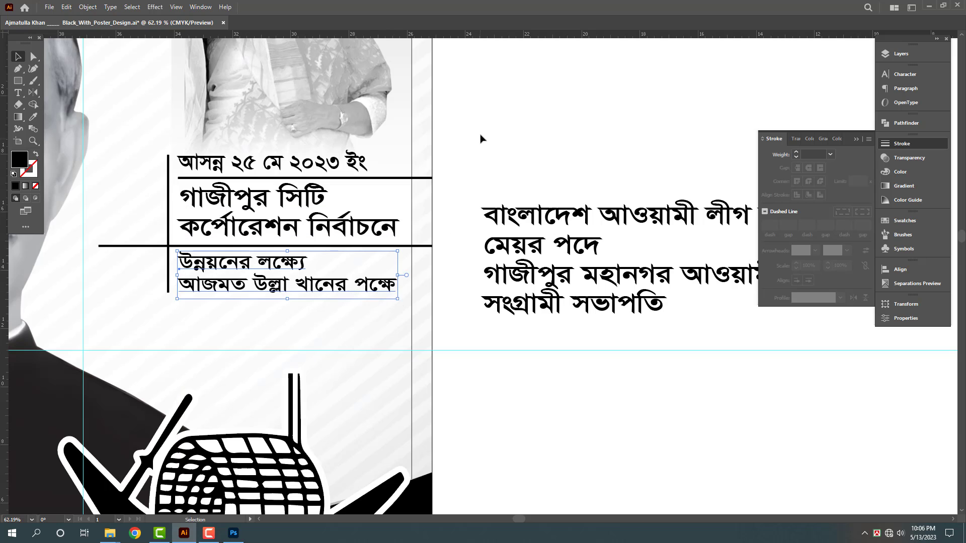
- Lock the woman's portrait above the election text block so the texts and lines can be selected separately
left_click_drag(479, 82, 353, 107)
key("ctrl+2")
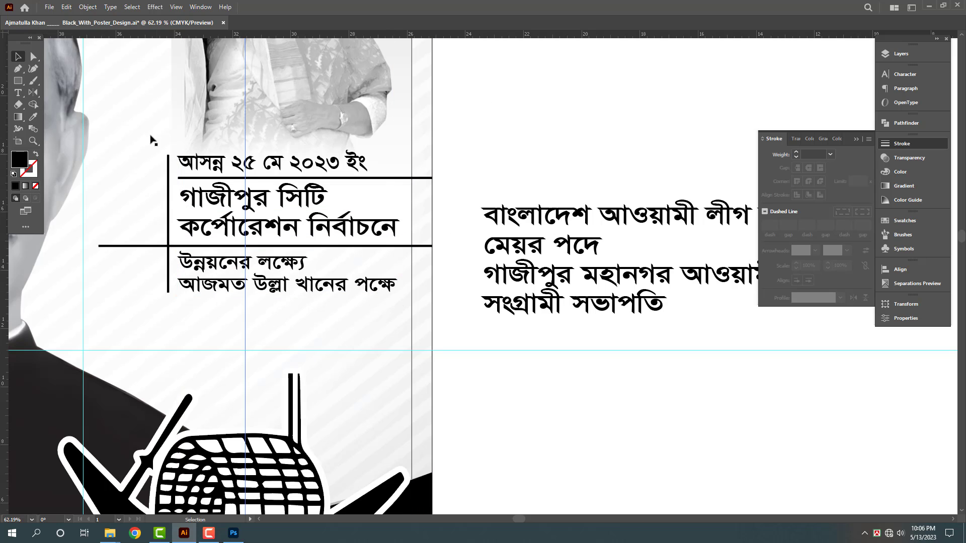
left_click_drag(151, 138, 334, 263)
key("ctrl+z")
left_click_drag(448, 203, 399, 225)
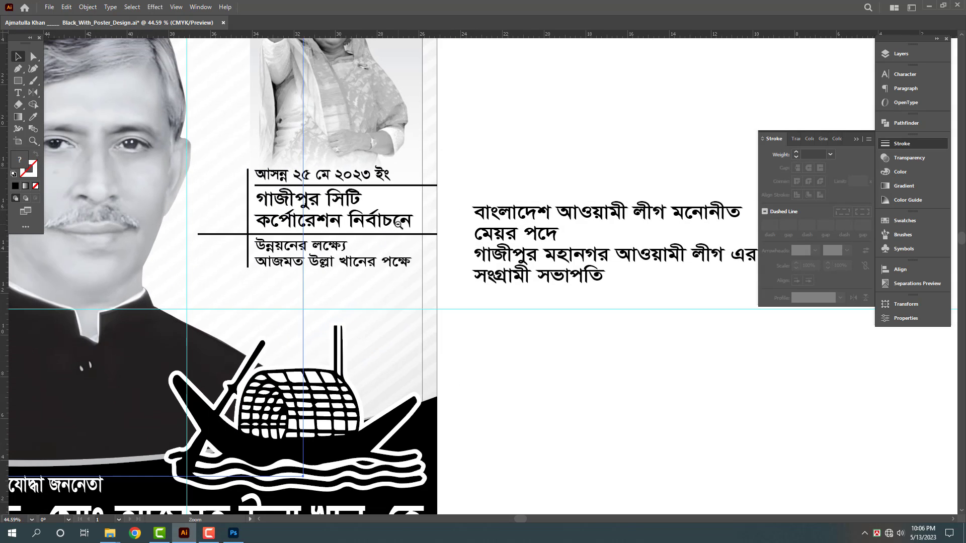
- Scale down the date, city and campaign texts together with their lines slightly, and nudge the group up
left_click_drag(228, 132, 336, 282)
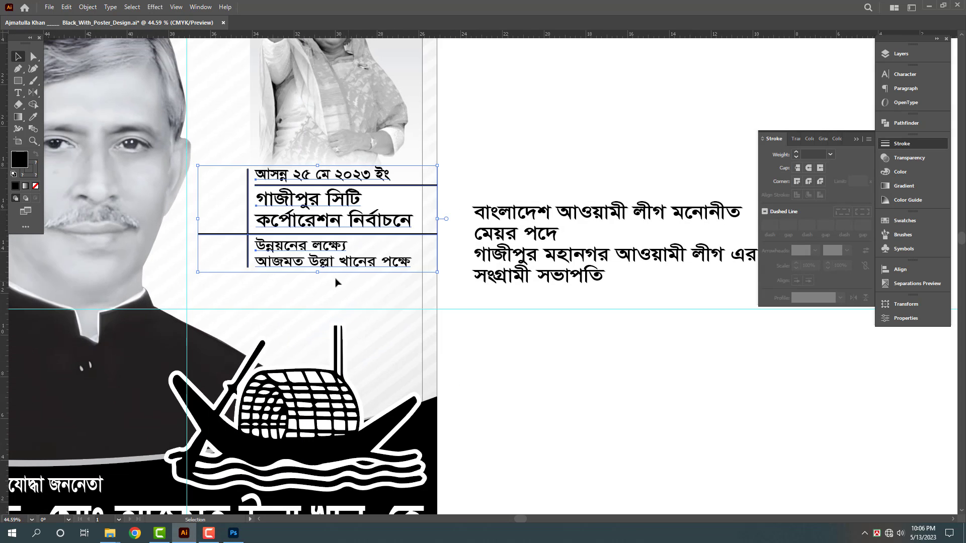
left_click_drag(197, 272, 213, 260)
left_click_drag(519, 162, 545, 293)
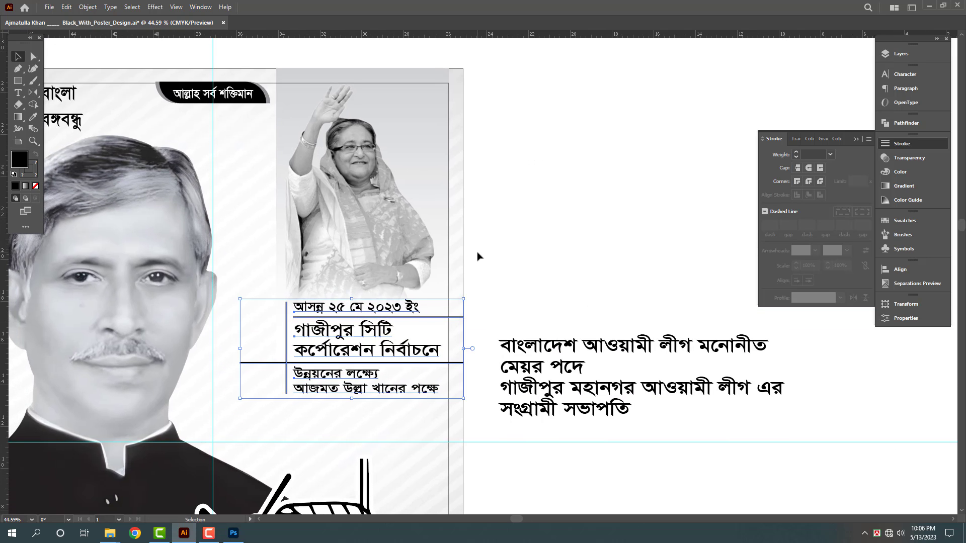
left_click_drag(486, 274, 487, 238)
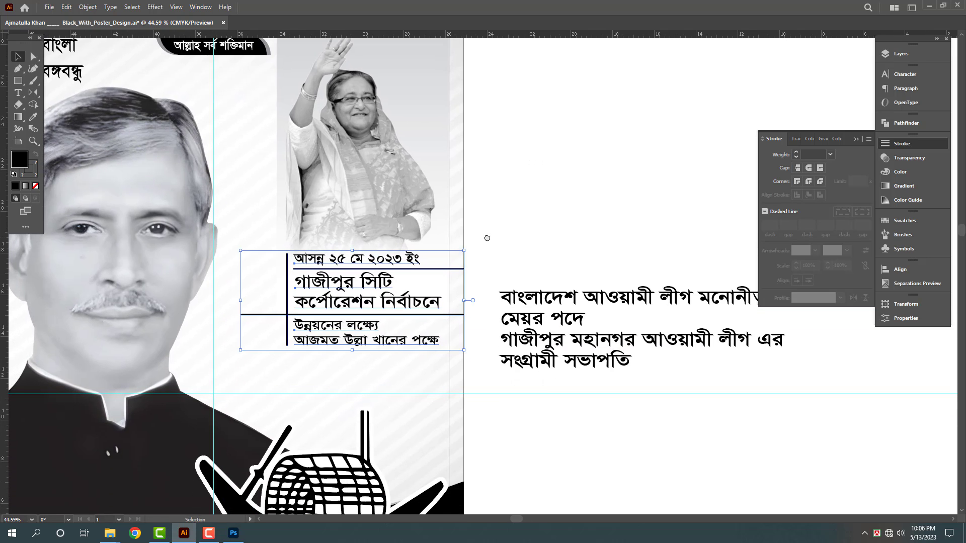
left_click(569, 184)
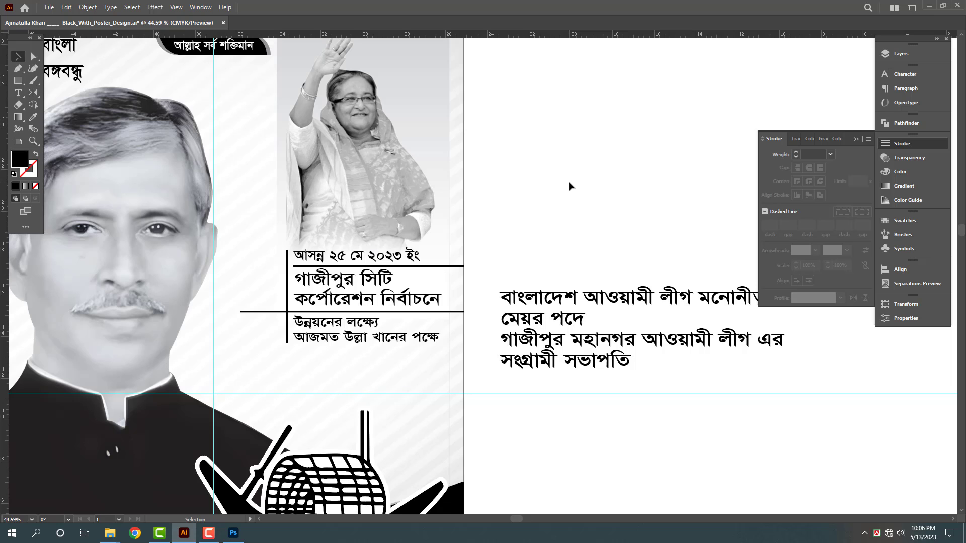
- Paste a copy of the poster's outline rectangle in front and shrink it into the space below the campaign text
left_click_drag(557, 178, 548, 100)
left_click_drag(541, 150, 514, 169)
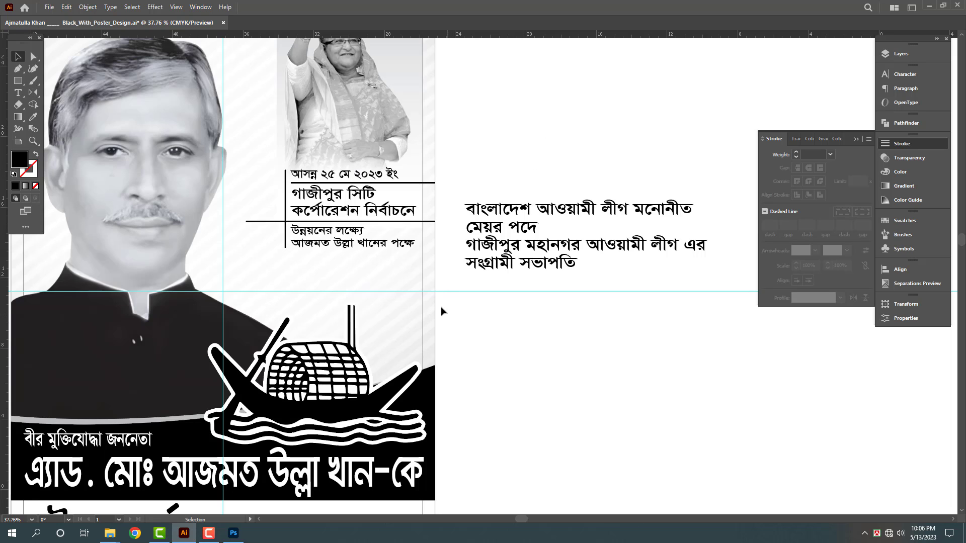
left_click(472, 288, "alt")
key("ctrl+c")
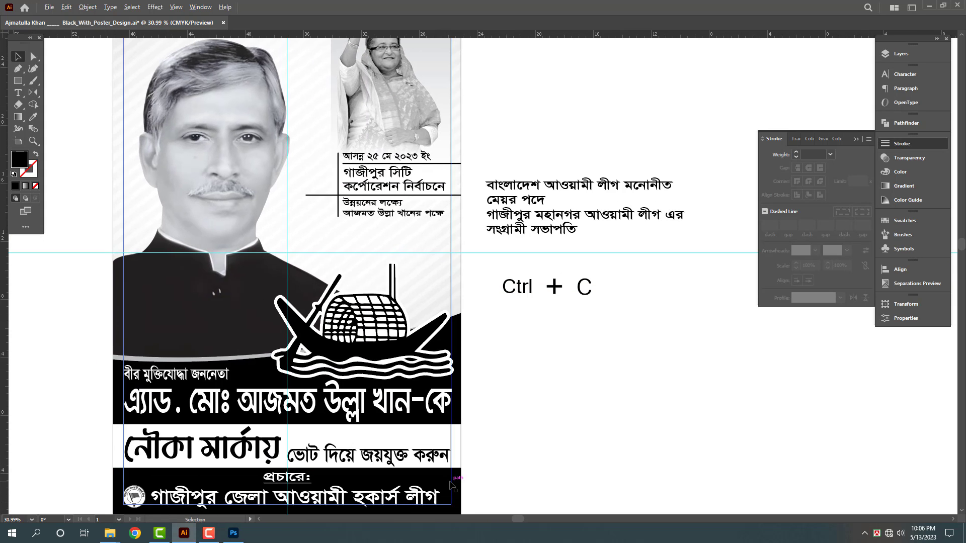
key("ctrl+f")
left_click_drag(470, 271, 425, 261)
key("ctrl+z")
key("v")
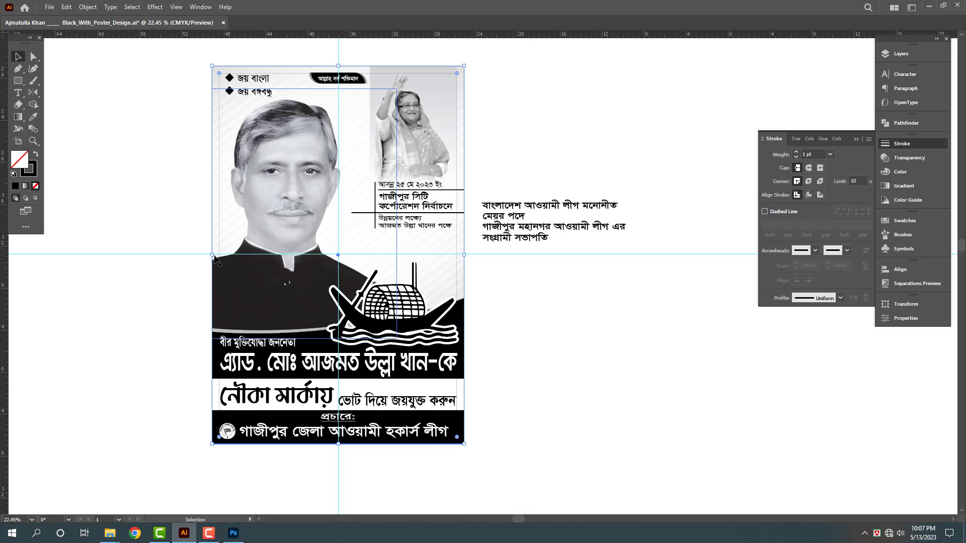
left_click_drag(212, 255, 374, 245)
left_click_drag(419, 65, 609, 302)
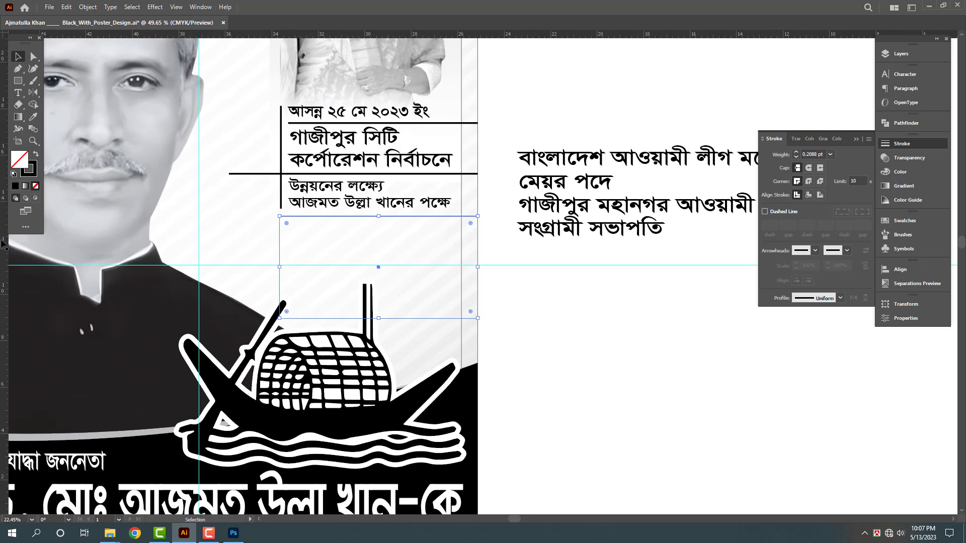
- Swap the rectangle's stroke and fill to make it solid black, and reduce its height to clear the boat's mast
left_click(33, 156)
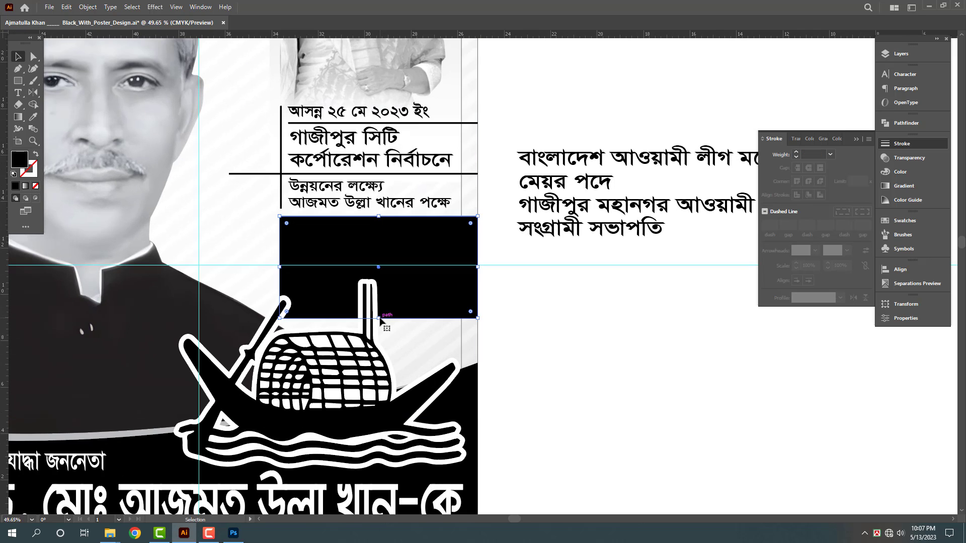
left_click_drag(379, 319, 386, 275)
scroll(377, 257, "up", 2)
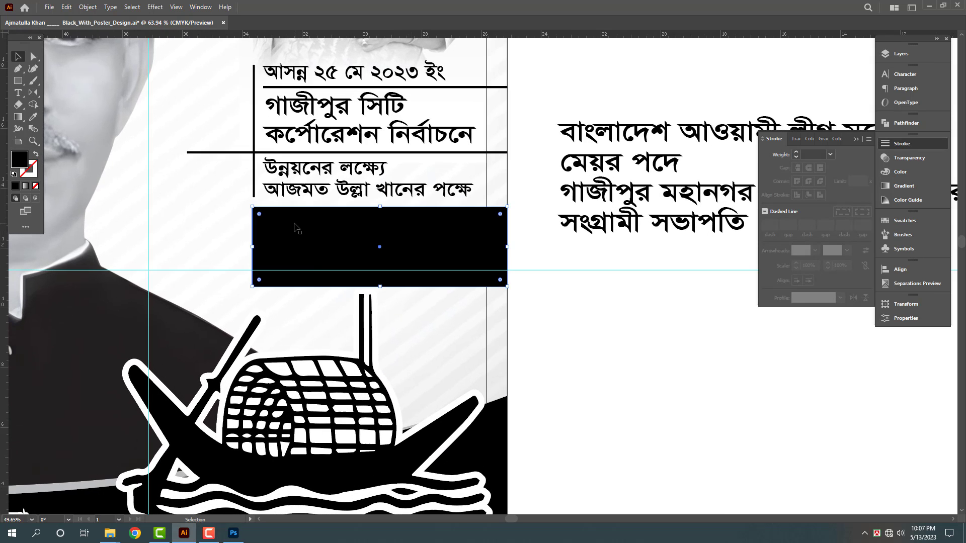
scroll(367, 242, "down", 2)
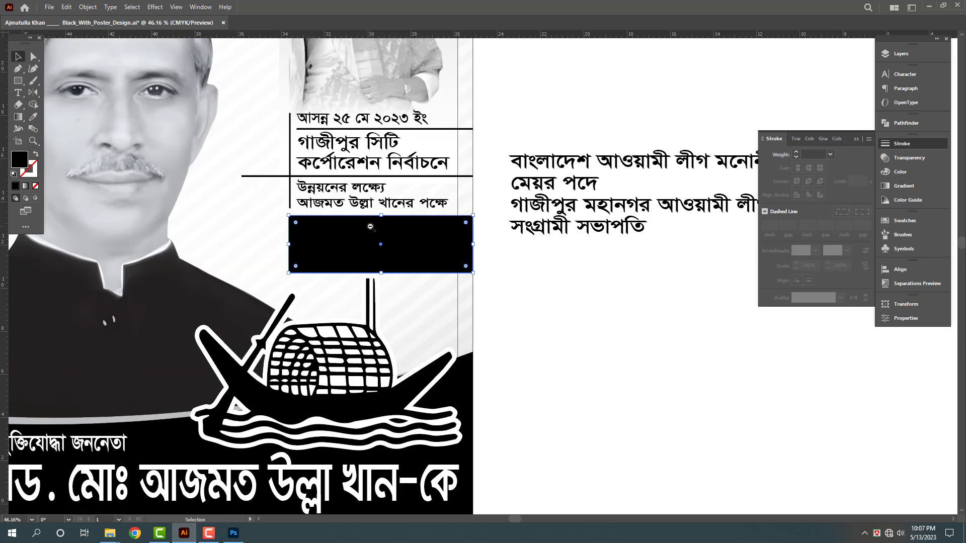
scroll(370, 227, "down", 1)
left_click_drag(598, 331, 570, 382)
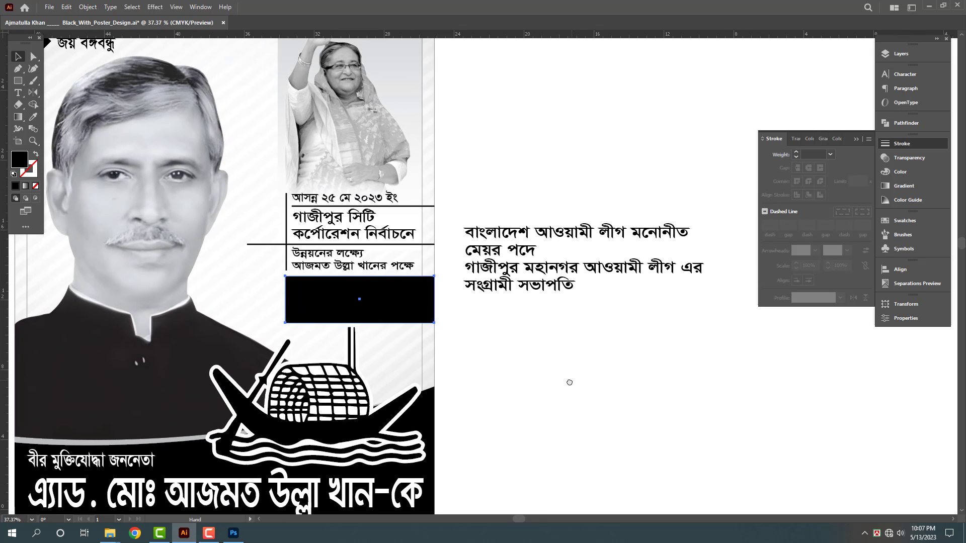
scroll(434, 291, "up", 2)
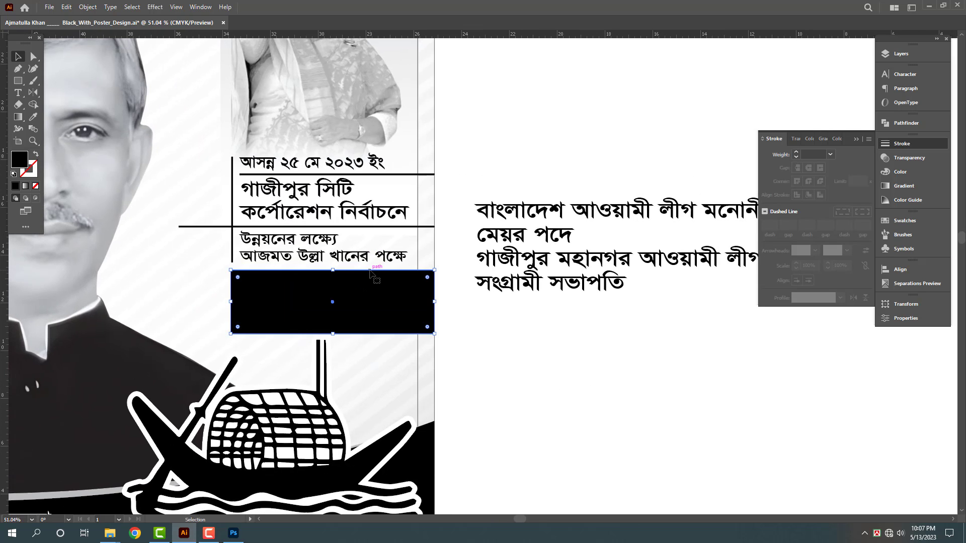
- Make the black rectangle below the campaign text slightly taller and nudge it down
left_click_drag(332, 271, 333, 266)
key("Down")
key("Down")
key("Down")
key("Down")
key("Down")
key("Down")
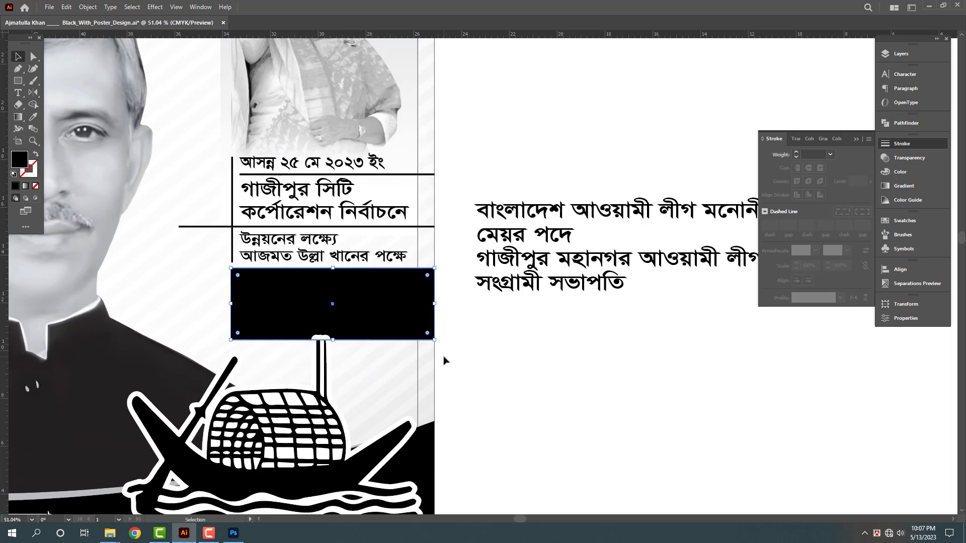
left_click(559, 370)
- Place a copy of the two-line city election text onto the black rectangle
left_click_drag(436, 284, 374, 288)
left_click_drag(439, 297, 388, 251)
left_click(297, 334)
left_click_drag(258, 282, 308, 288)
left_click(470, 348)
left_click(306, 259)
- Cut the first line "বাংলাদেশ আওয়ামী লীগ মনোনীত" out of the text block beside the poster
left_click(497, 297)
left_click_drag(460, 175, 496, 194)
triple_click(493, 191)
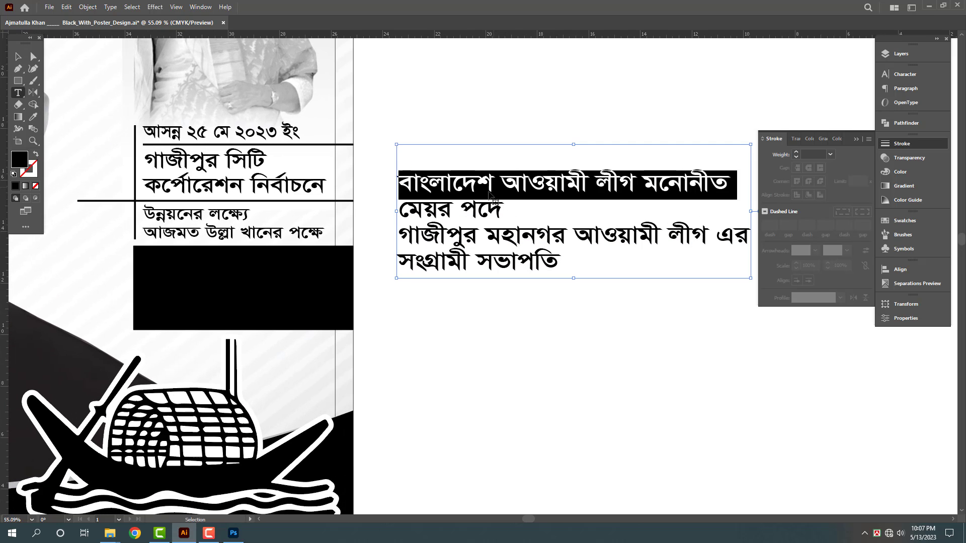
key("BackSpace")
key("Delete")
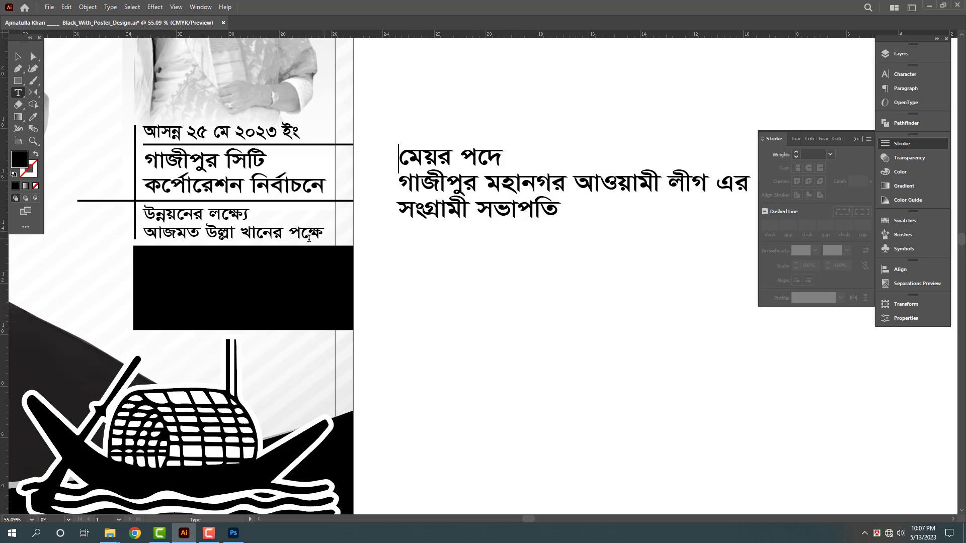
- Fill the copied election text on the black rectangle with white
key("Escape")
left_click(233, 291)
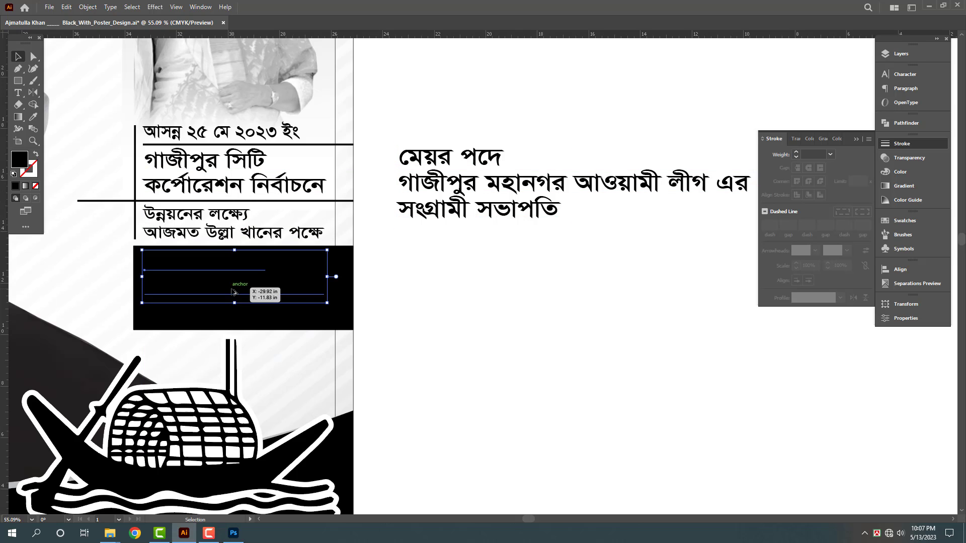
left_click(914, 173)
left_click(777, 207)
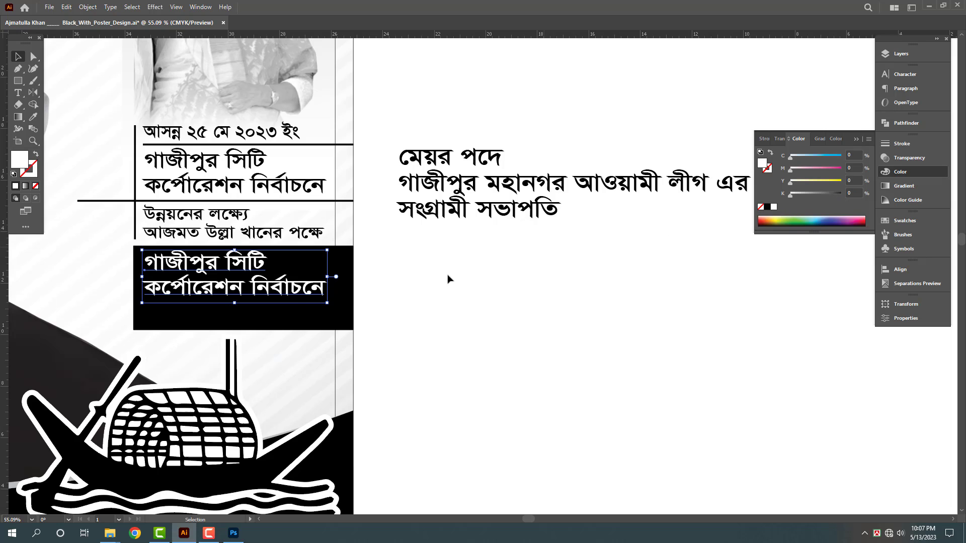
- Replace the copied text on the rectangle with "বাংলাদেশ আওয়ামী লীগ মনোনীত" and fill it white
double_click(283, 297)
key("ctrl+a")
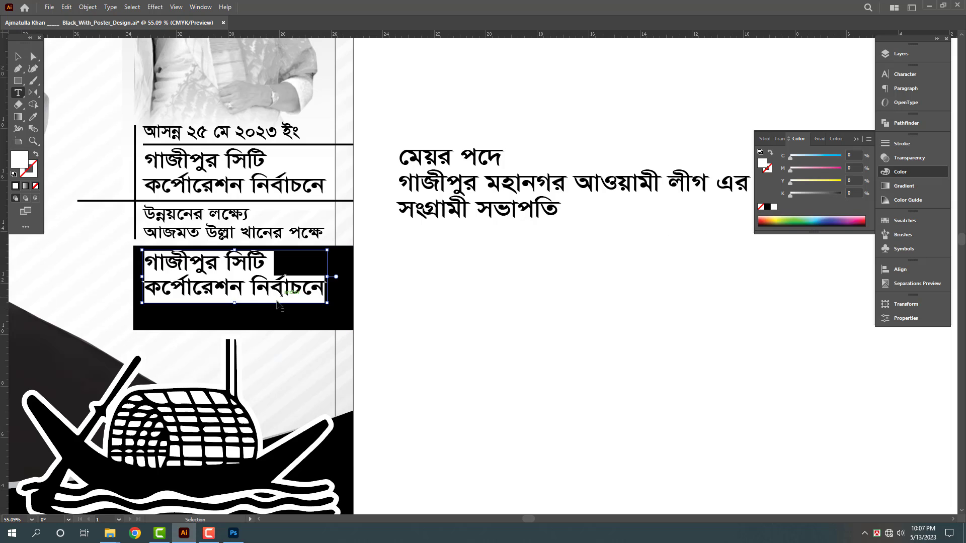
key("ctrl+v")
key("Escape")
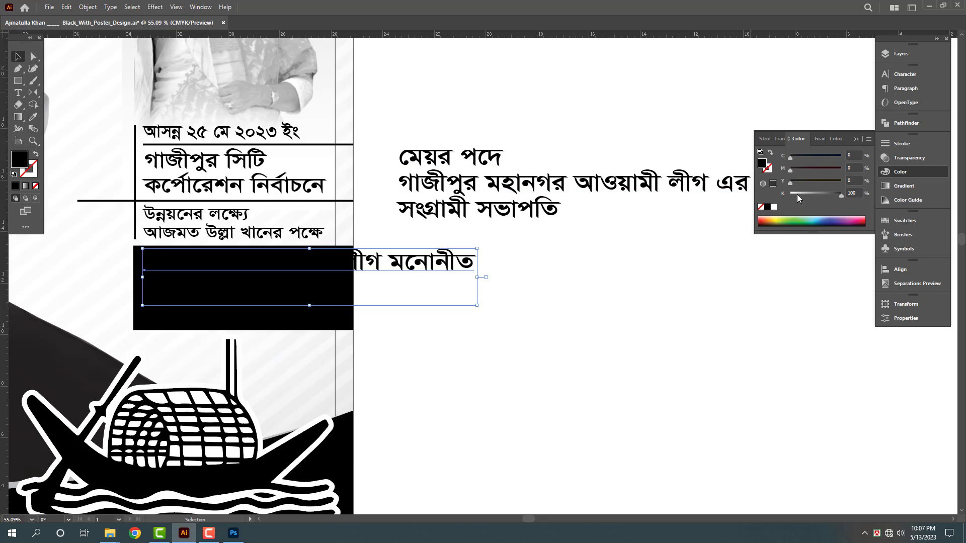
left_click(774, 206)
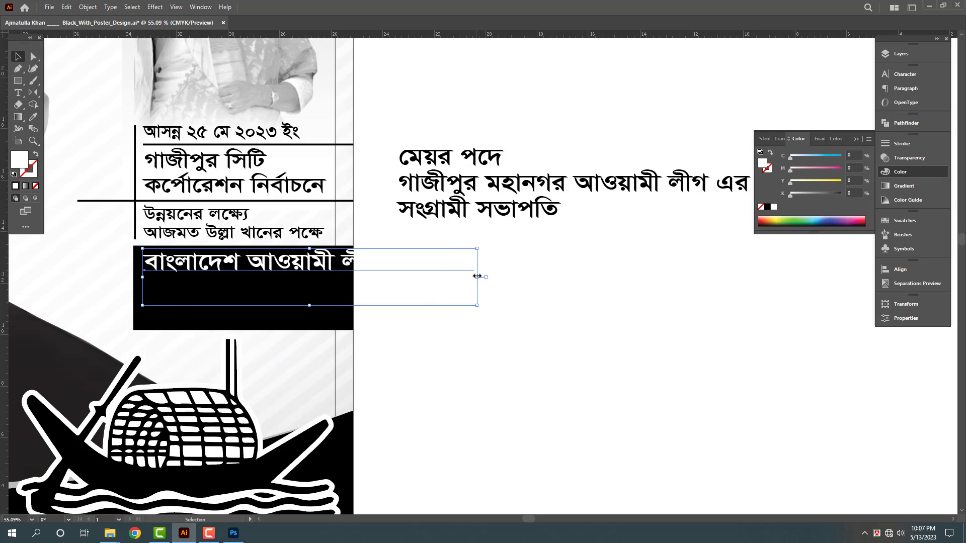
- Scale the party nomination line down to the margin guide's width and move it up to the black rectangle's upper edge
left_click_drag(477, 276, 335, 277)
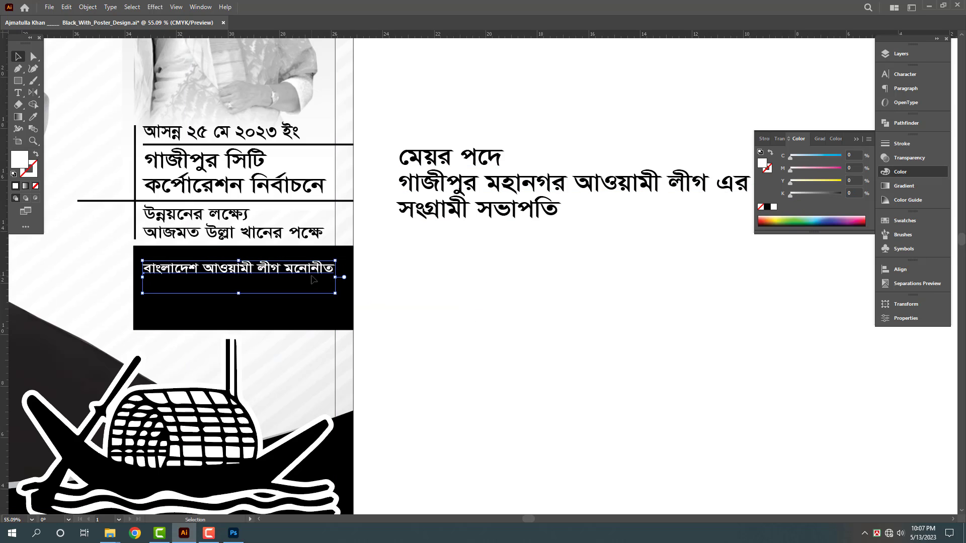
double_click(312, 279)
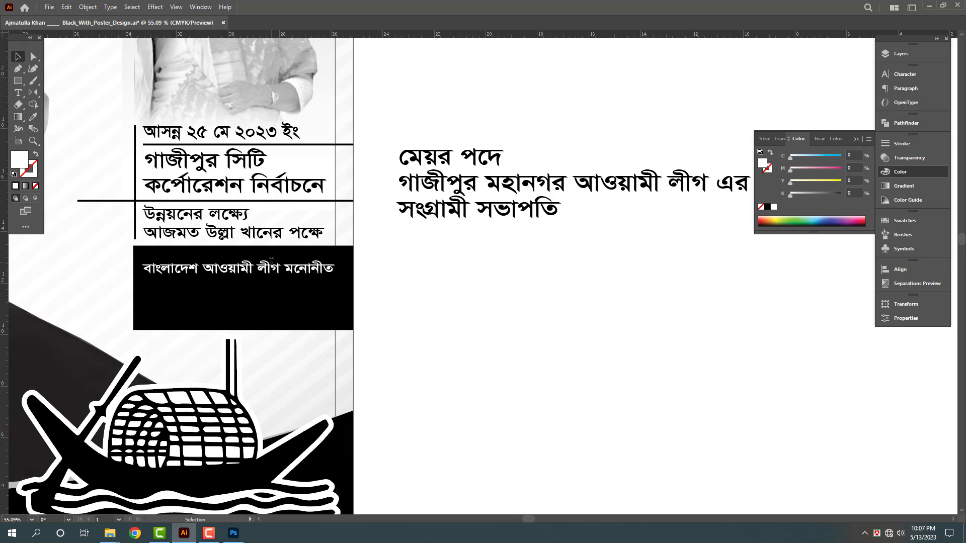
scroll(271, 261, "up", 1)
left_click_drag(202, 312, 341, 297)
left_click_drag(347, 259, 245, 258)
- Cut the line "মেয়র পদে" out of the text block beside the poster
double_click(564, 122)
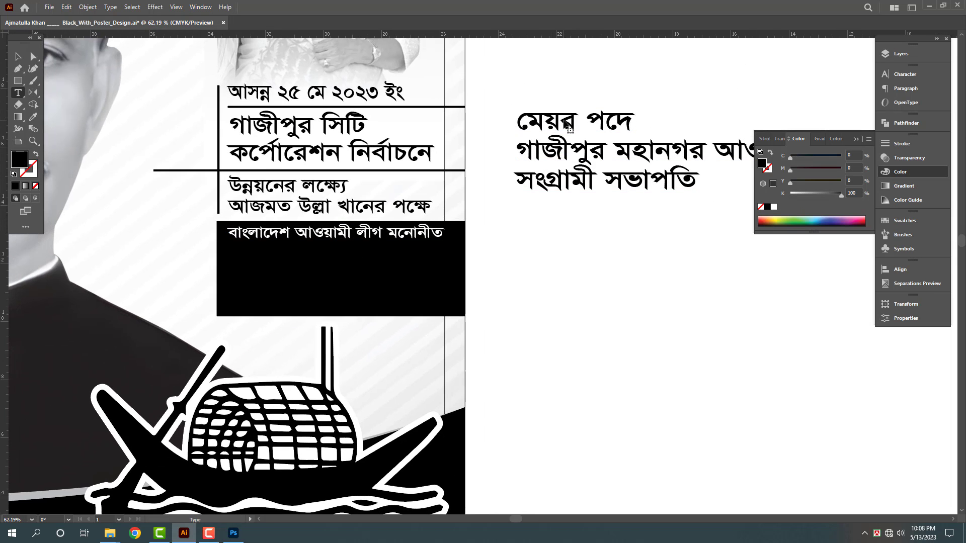
triple_click(569, 129)
key("BackSpace")
key("Escape")
- Duplicate the nomination line below itself, replace the copy's text with "মেয়র পদে" and fill it white
left_click_drag(366, 242, 336, 267)
key("t")
left_click(342, 267)
key("ctrl+a")
key("ctrl+v")
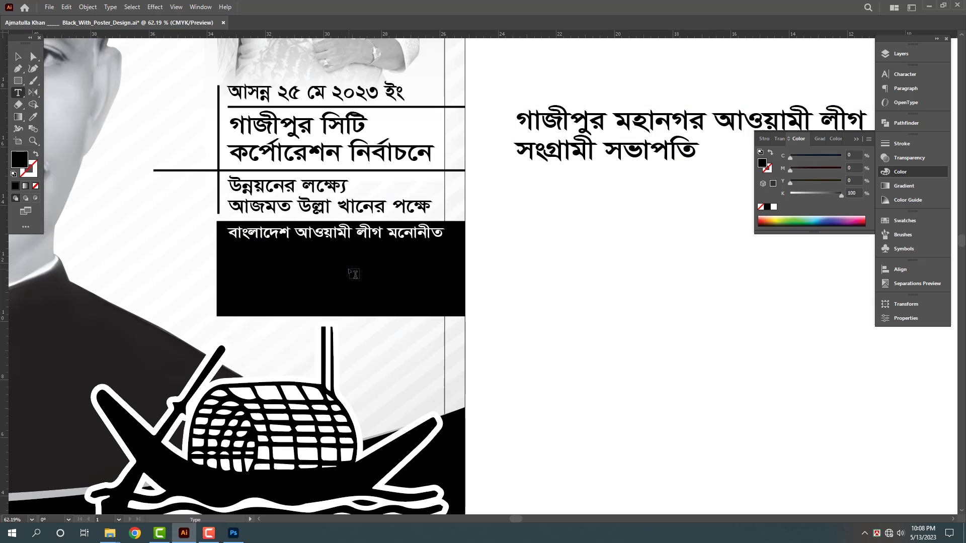
key("Escape")
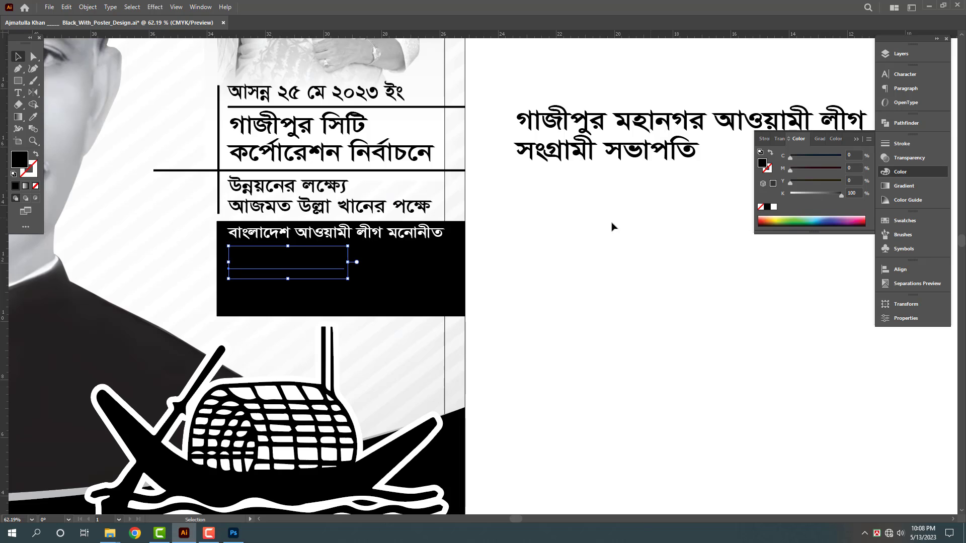
left_click(774, 206)
- Cut the word "পদে" from the text so that only "মেয়র" remains
left_click_drag(335, 265, 437, 304)
key("t")
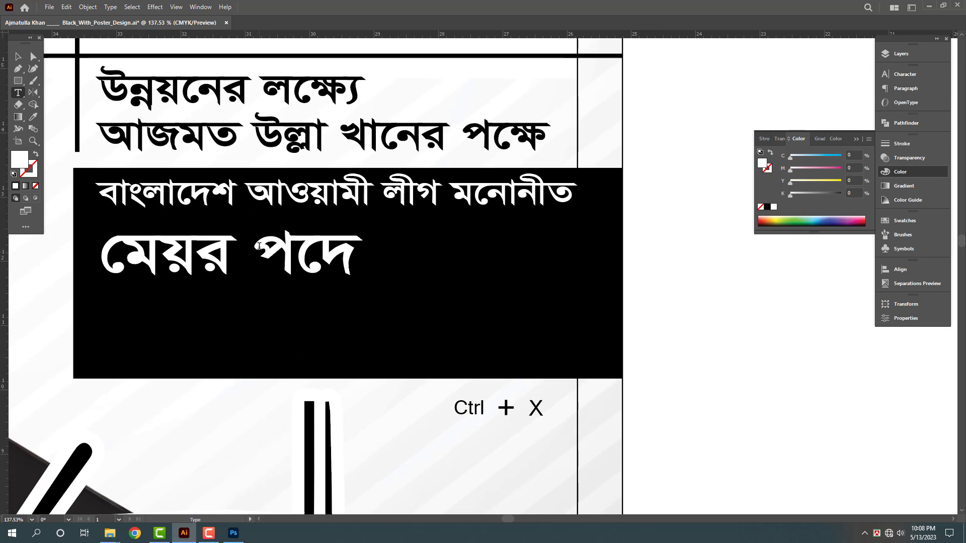
left_click_drag(254, 251, 388, 260)
key("ctrl+x")
key("Escape")
key("alt+shift")
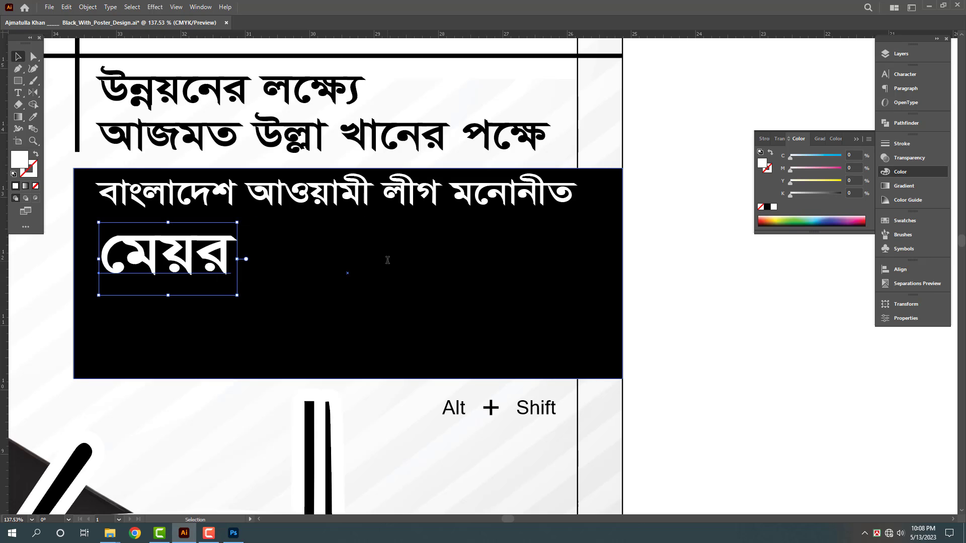
- Duplicate "মেয়র" horizontally within the black panel and replace the copy's text with "পদে"
left_click_drag(212, 262, 496, 266)
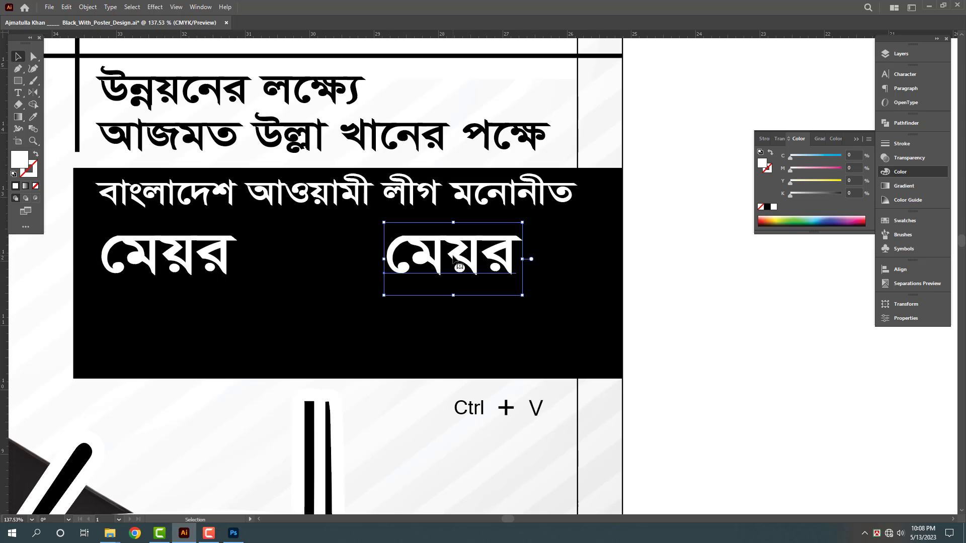
key("t")
left_click_drag(387, 259, 521, 260)
key("ctrl+v")
key("Escape")
- Right-align "পদে" with the nomination line, move it down in the black panel and stretch it taller
left_click(222, 198, "shift")
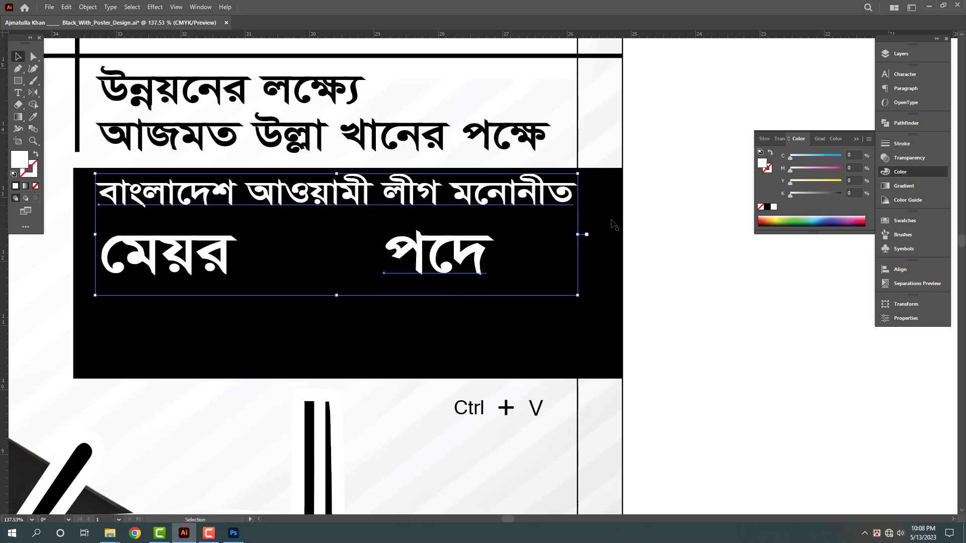
left_click(900, 269)
left_click(800, 293)
left_click(541, 281)
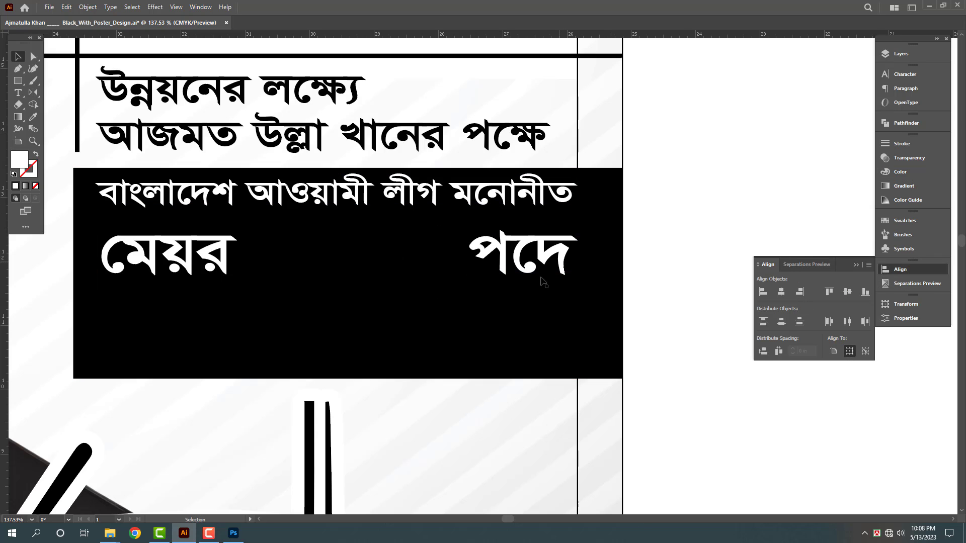
left_click_drag(541, 256, 549, 336)
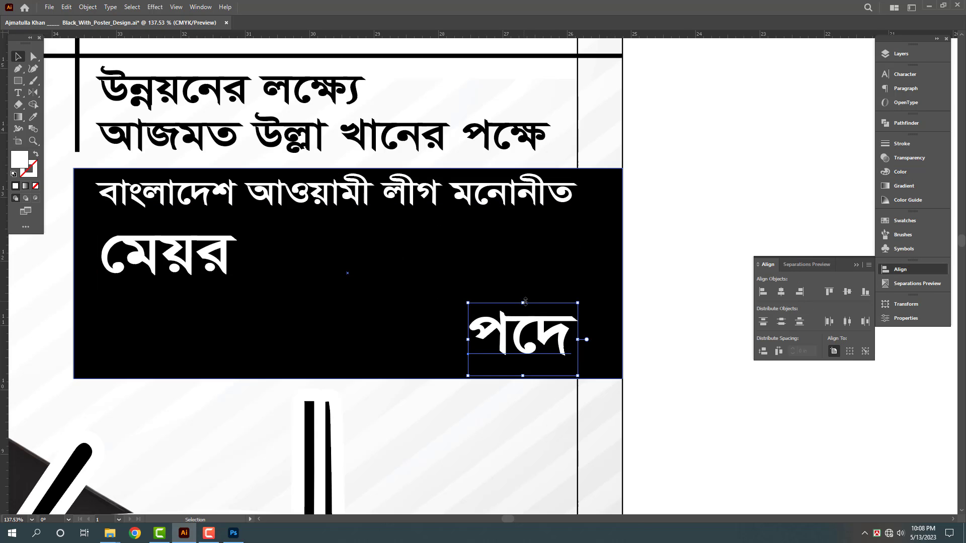
left_click_drag(523, 302, 528, 281)
- Apply the Li Sabej Charulota ANSI V1 text style of the slogan "নৌকা মার্কায়" to "মেয়র" with the Eyedropper
left_click(219, 254)
key("ctrl+alt+space")
left_click_drag(299, 225, 149, 254)
left_click_drag(297, 298, 393, 234)
left_click_drag(403, 171, 390, 171)
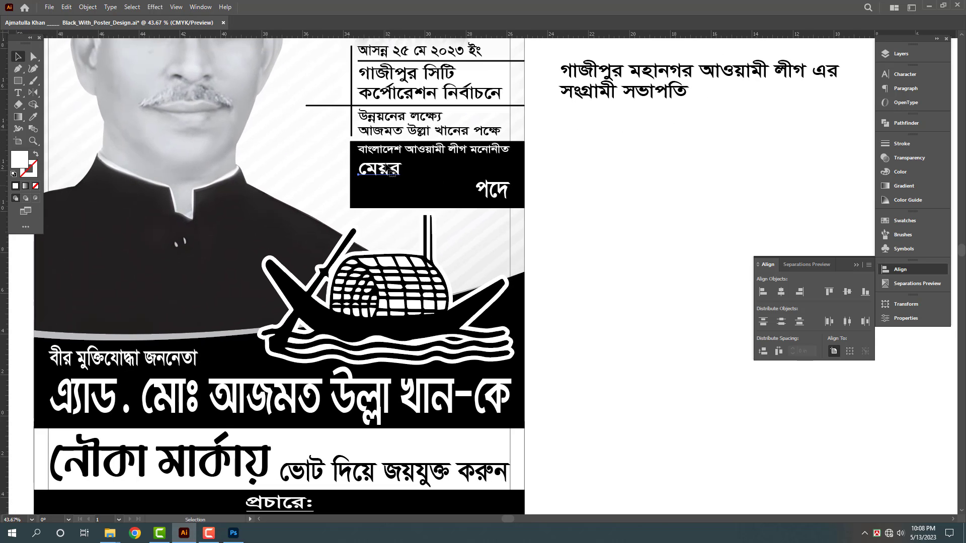
key("ctrl+t")
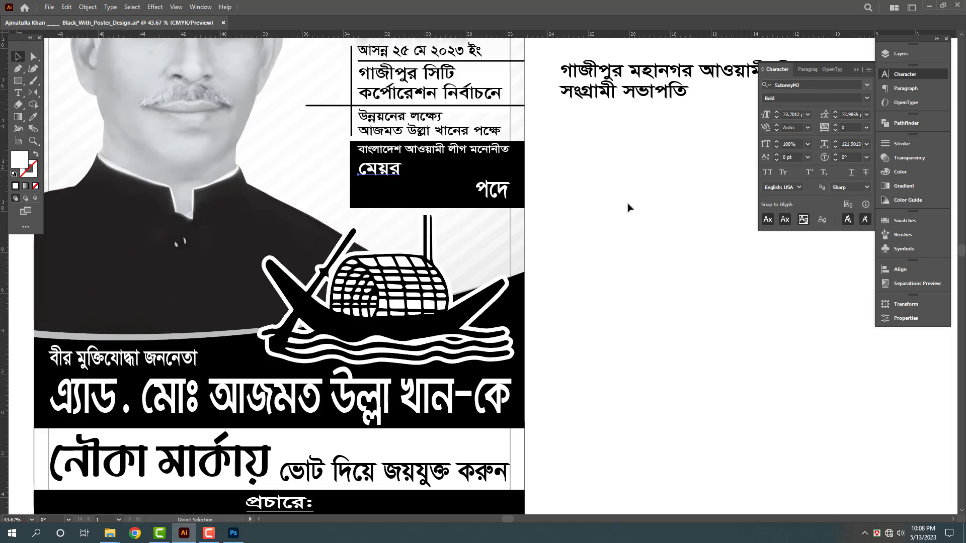
key("i")
left_click(241, 478)
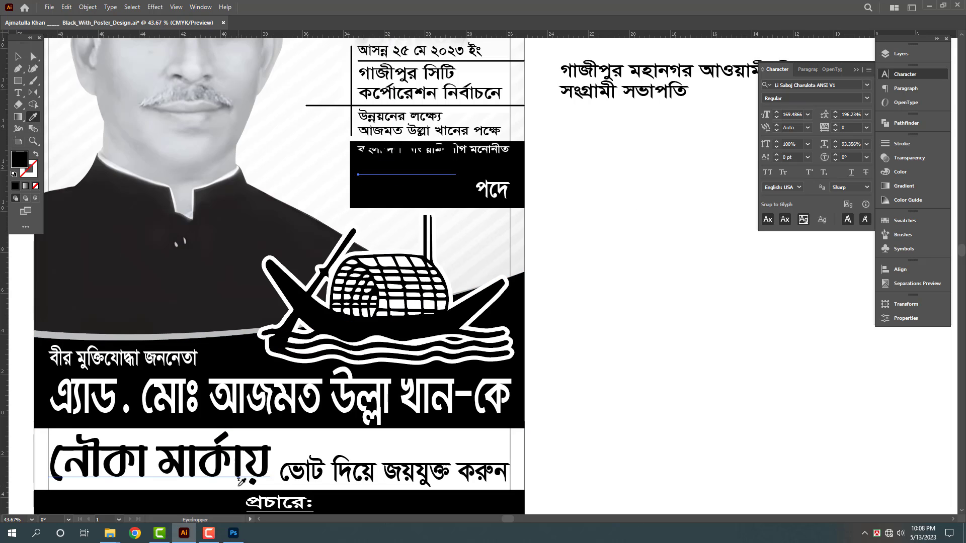
left_click(18, 57)
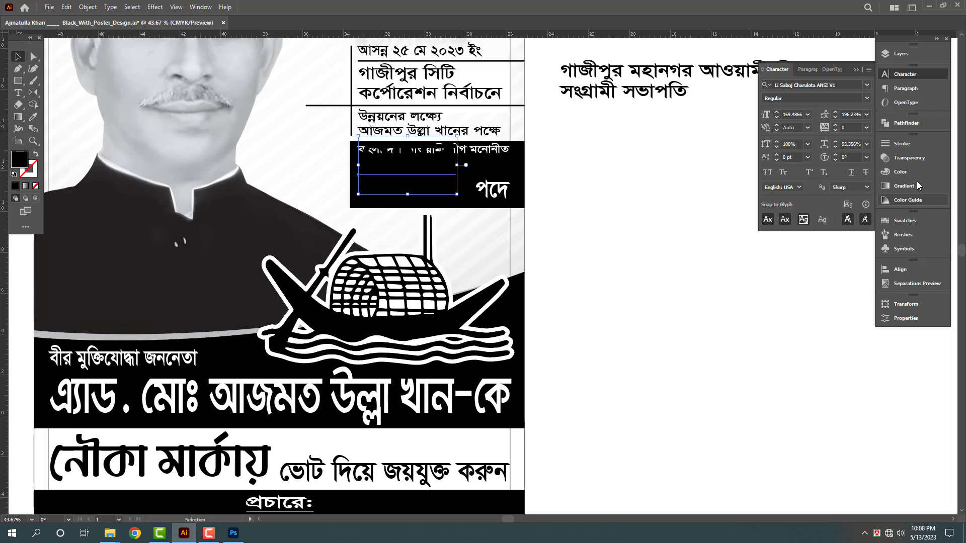
- Fill "মেয়র" with white and move it down below the nomination line in the black panel
left_click(900, 172)
left_click_drag(795, 196, 440, 201)
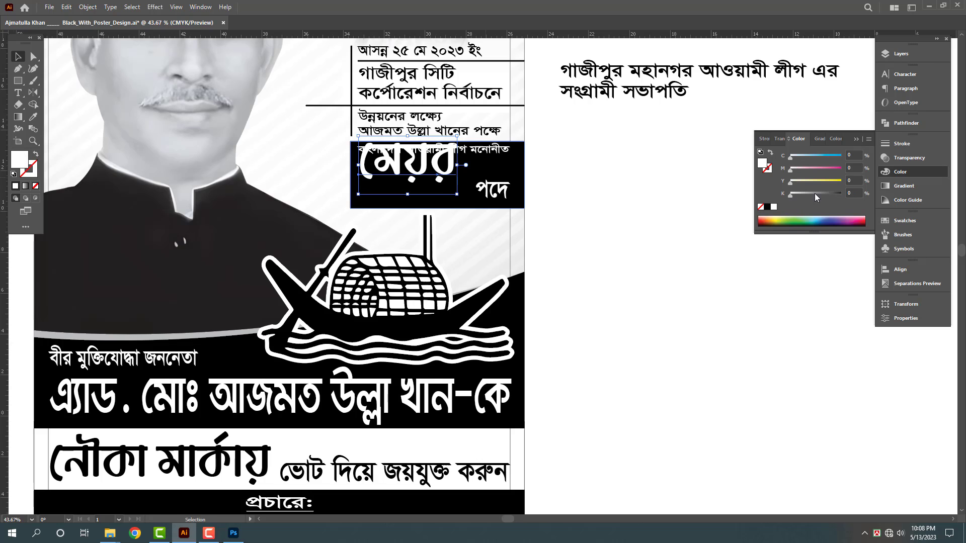
left_click_drag(440, 151, 643, 266)
left_click_drag(391, 172, 392, 217)
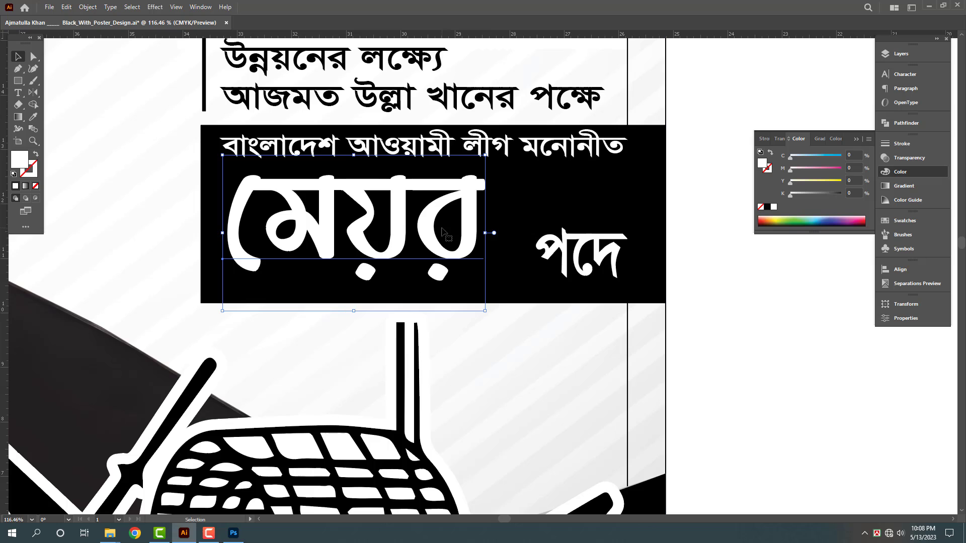
left_click_drag(475, 236, 475, 249)
- Enlarge "পদে" towards "মেয়র" and stretch it vertically to match that word's height
left_click(578, 254)
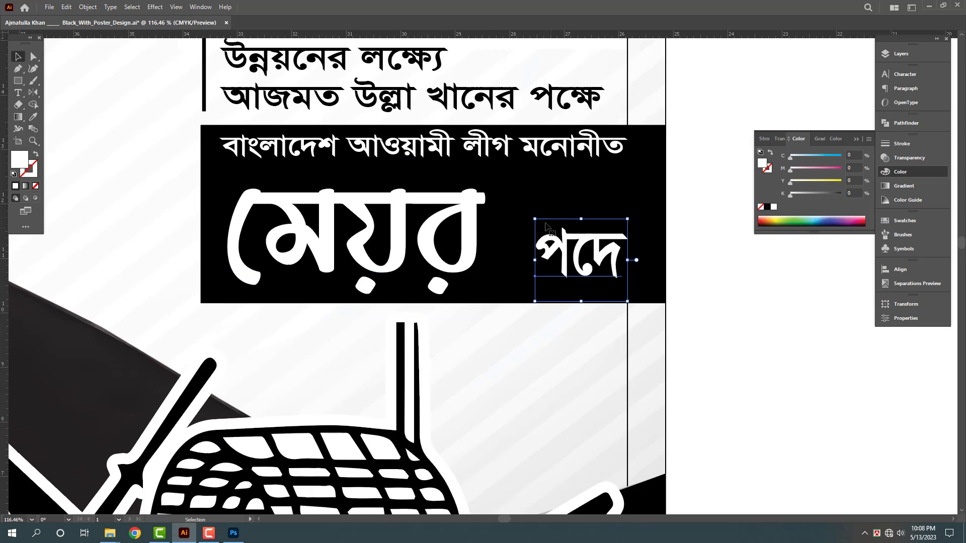
left_click_drag(535, 219, 501, 195)
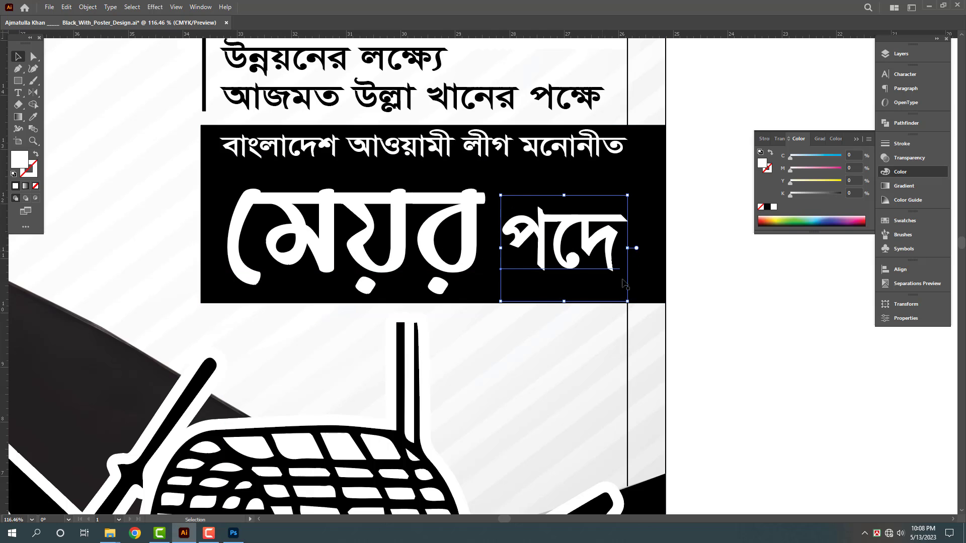
left_click_drag(580, 220, 565, 200)
left_click(468, 251)
left_click(509, 245)
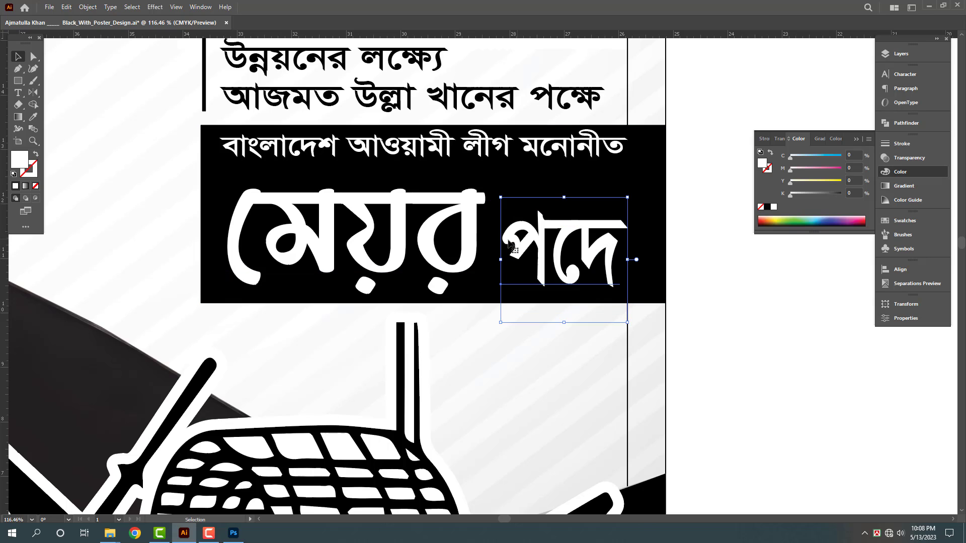
left_click_drag(500, 196, 501, 191)
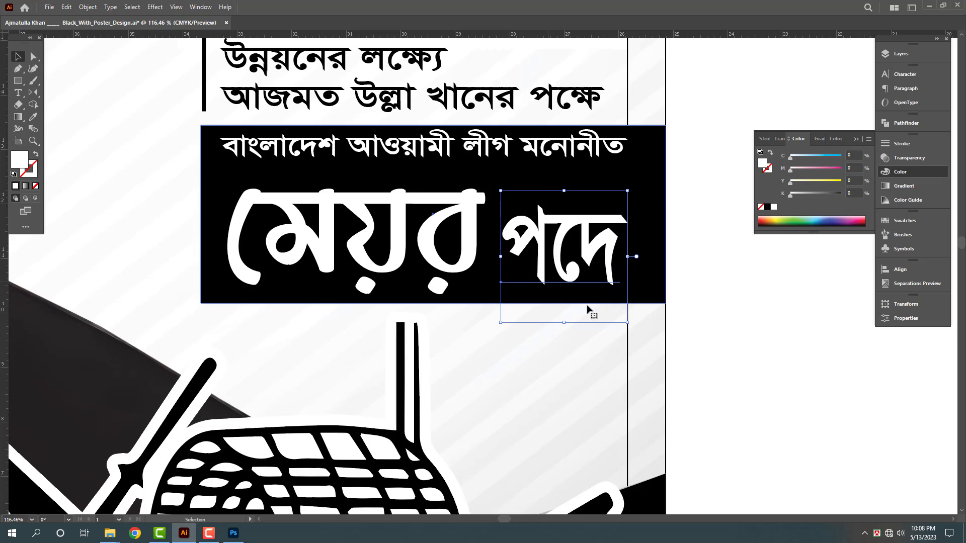
- Increase the line spacing of the remaining two-line text beside the poster by five increments
left_click_drag(428, 258, 221, 276)
left_click_drag(610, 149, 550, 173)
left_click(550, 173)
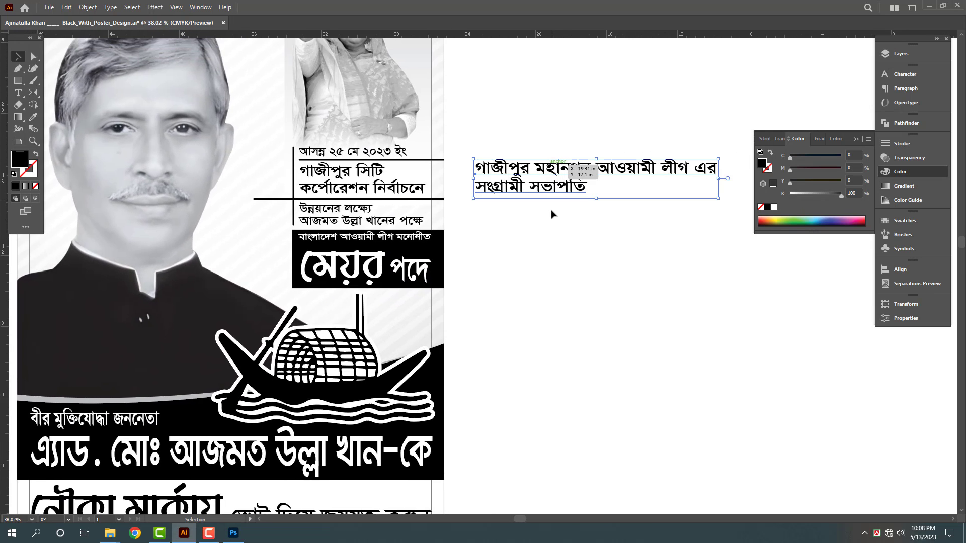
key("alt+Down")
key("alt+Down")
key("alt+Down")
key("alt+Down")
key("alt+Down")
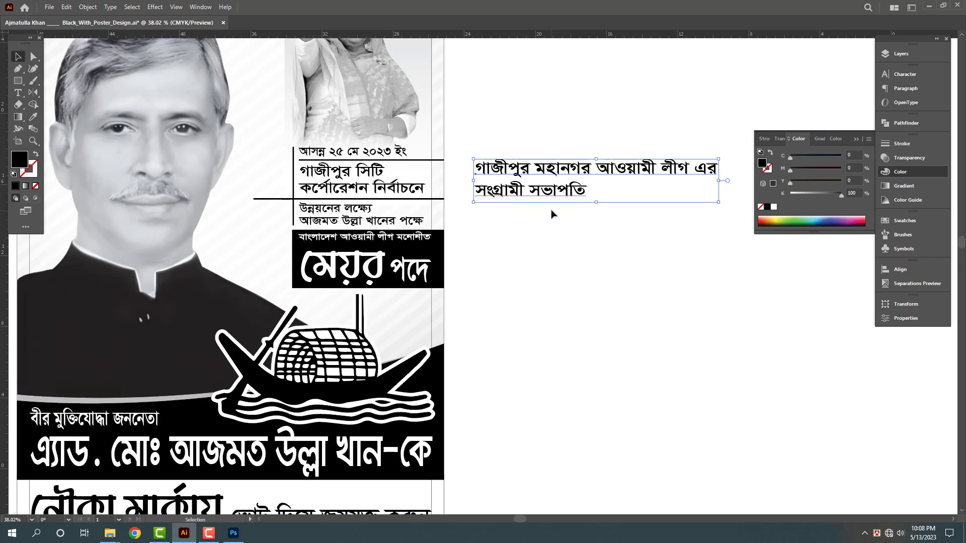
key("i")
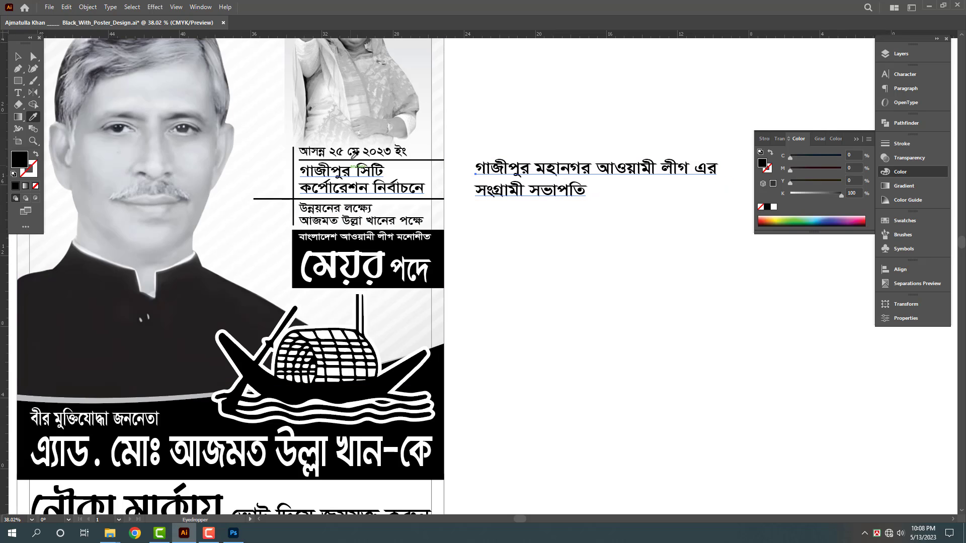
key("v")
- Move the two-line Gazipur metropolitan text below the black panel and bring it to the front
left_click_drag(541, 173, 423, 332)
key("ctrl+shift+]")
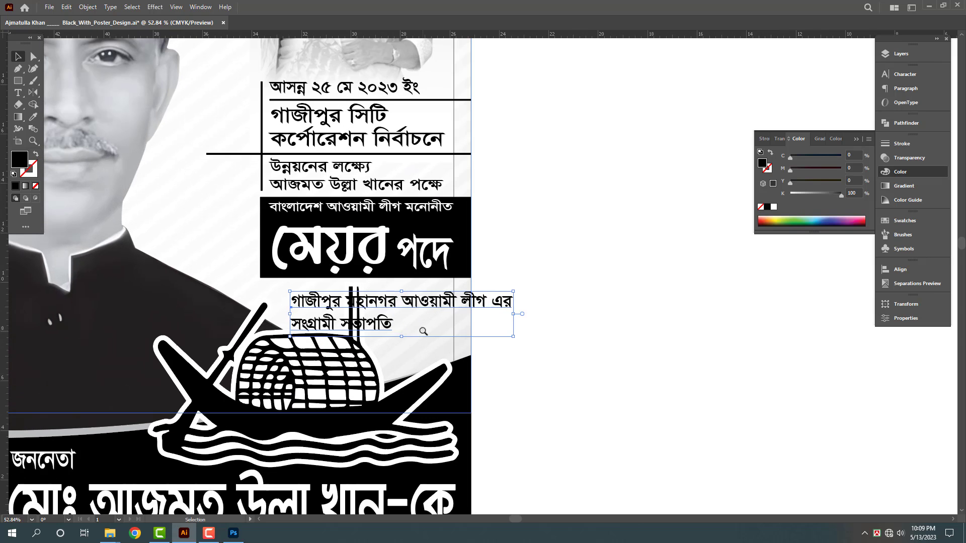
left_click_drag(498, 282, 429, 303)
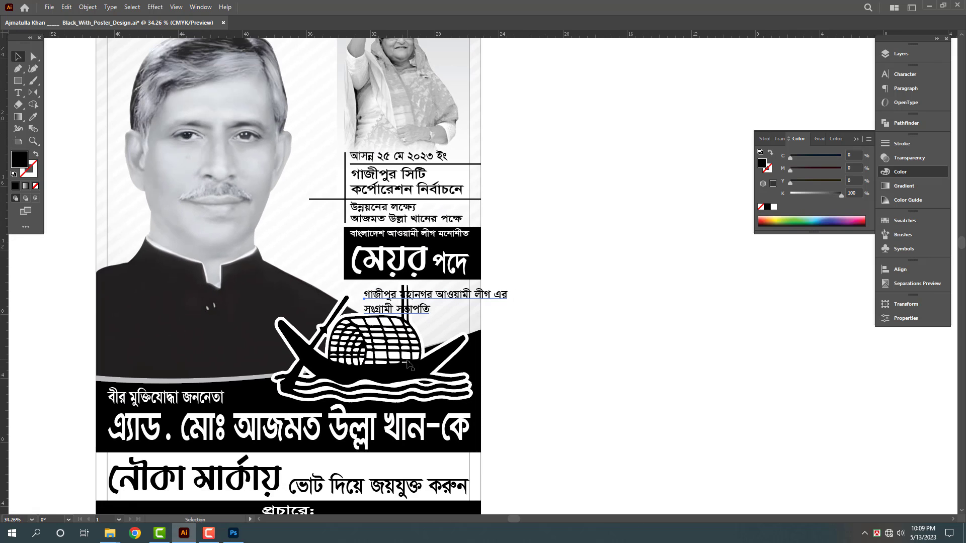
- Shrink the boat symbol to about 11.3 by 6.61 in and squash its height slightly from the top
left_click(381, 361)
left_click_drag(275, 287, 288, 297)
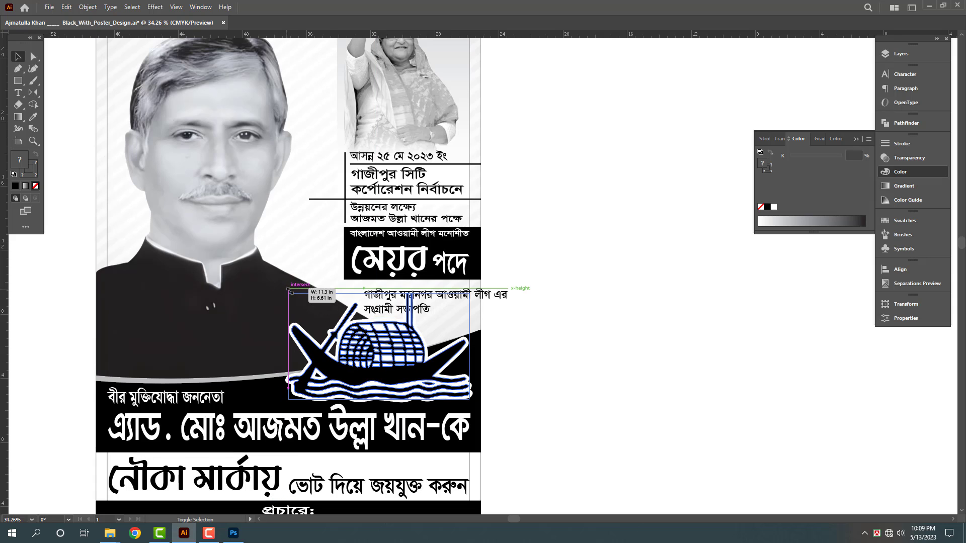
left_click(640, 407)
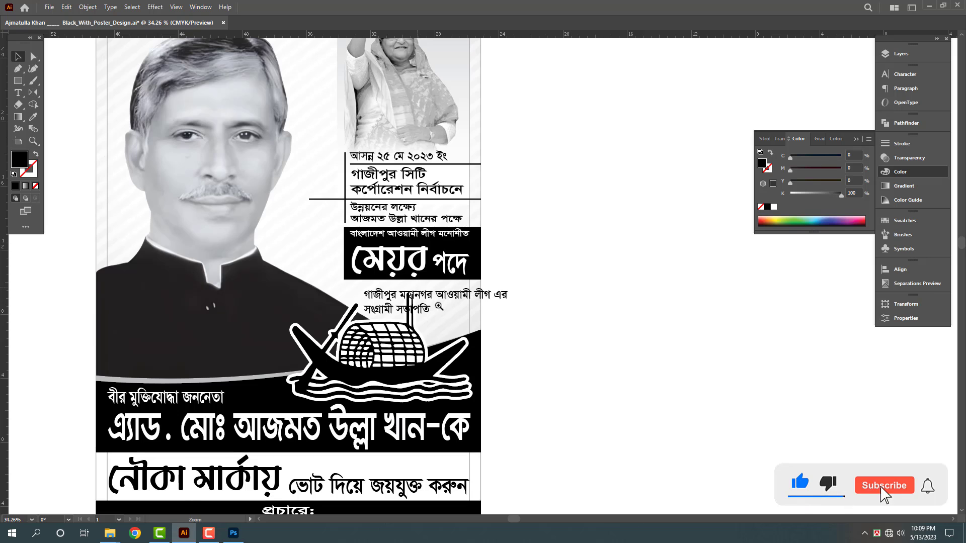
left_click_drag(417, 289, 568, 358)
left_click(368, 379)
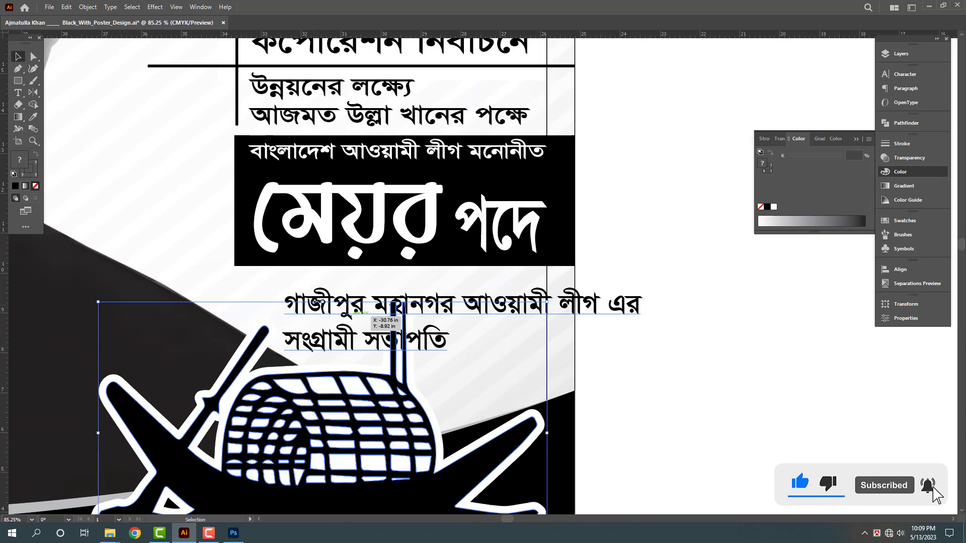
left_click_drag(365, 313, 362, 329)
- Left-align the two-line Gazipur metropolitan text with "মেয়র", scale it to end at the margin line, and raise it beneath the black panel
left_click(461, 313)
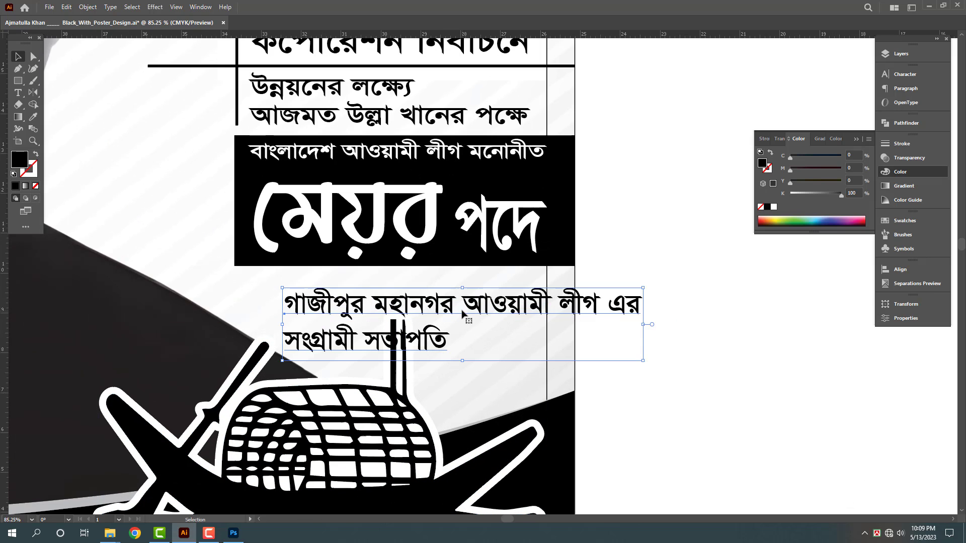
left_click(425, 246, "shift")
left_click(900, 269)
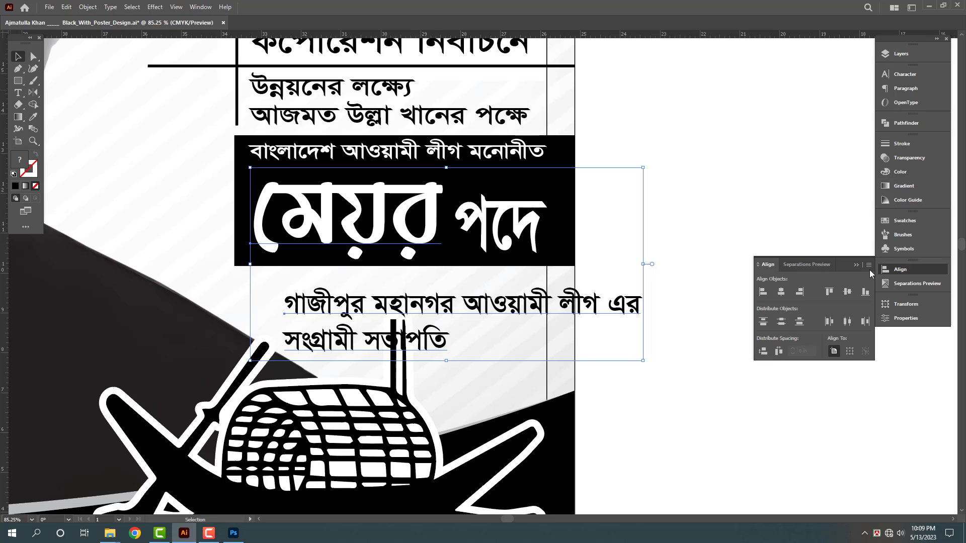
left_click(763, 291)
left_click(509, 325)
left_click(502, 312)
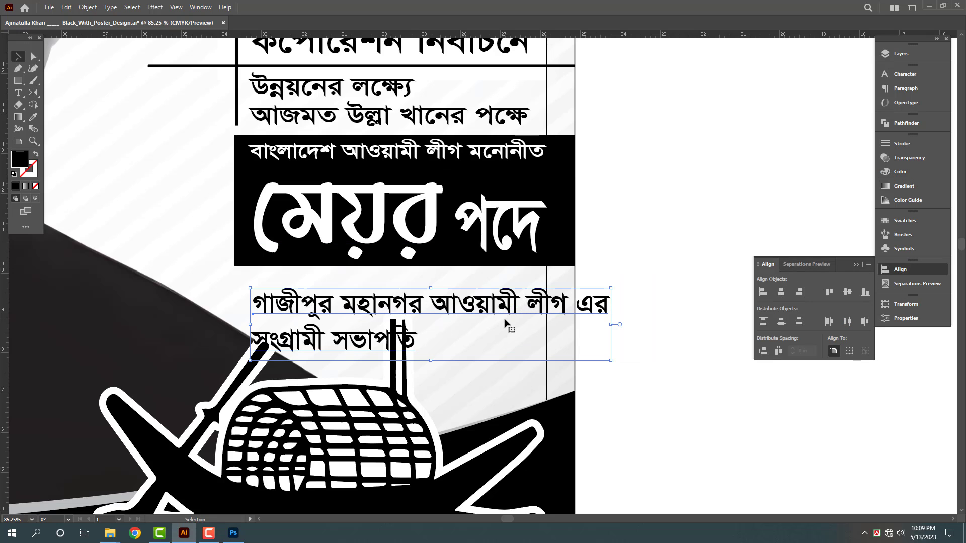
left_click_drag(611, 327, 547, 325)
left_click_drag(463, 312, 458, 291)
left_click(644, 319)
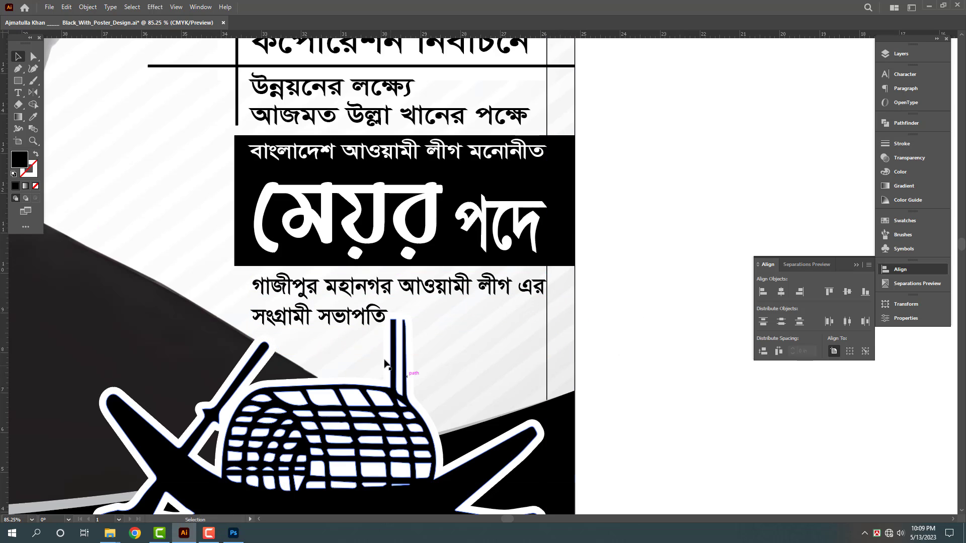
- Nudge the two-line Gazipur metropolitan text up by two increments towards the black panel
left_click(387, 362)
left_click(399, 363)
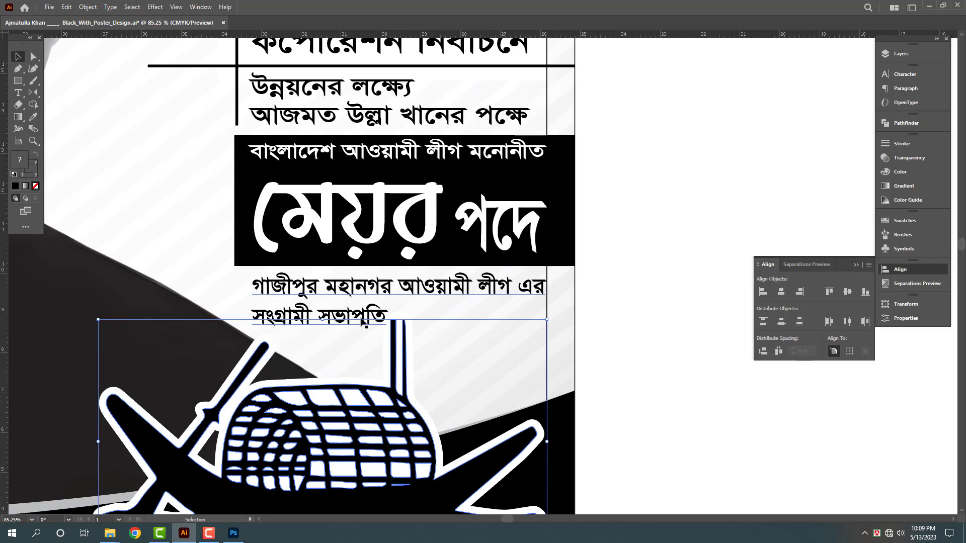
left_click(274, 296)
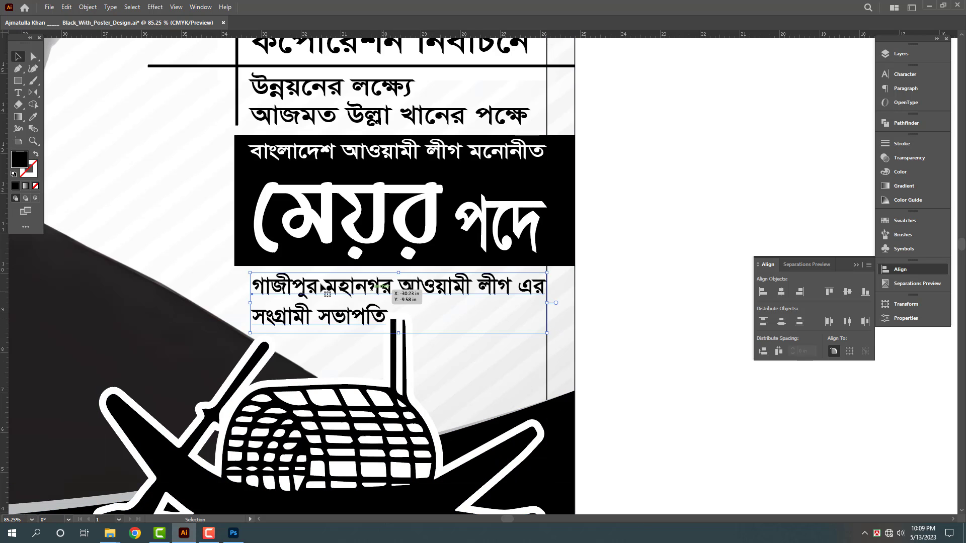
left_click(637, 254)
left_click(499, 291)
key("Up")
key("Up")
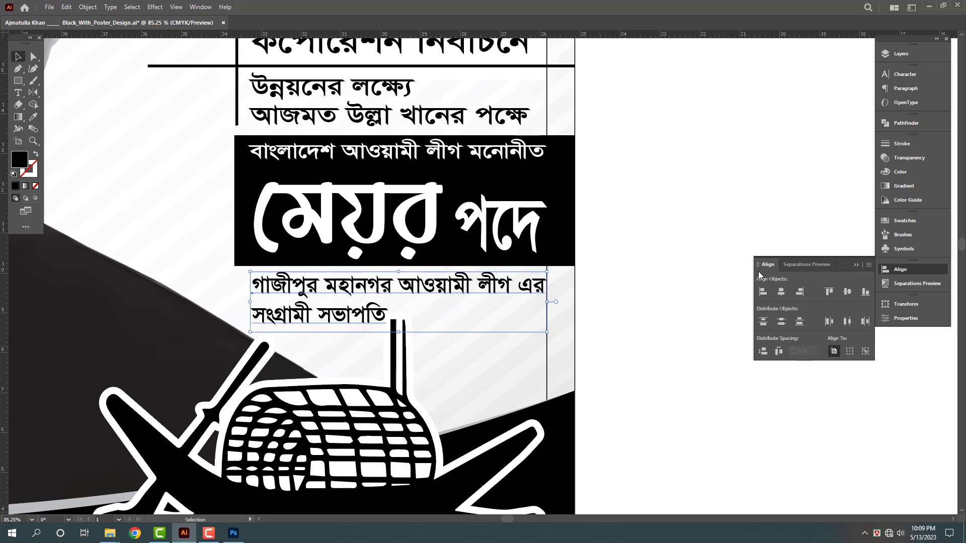
left_click(641, 195)
left_click_drag(640, 196, 359, 348)
left_click_drag(726, 119, 658, 180)
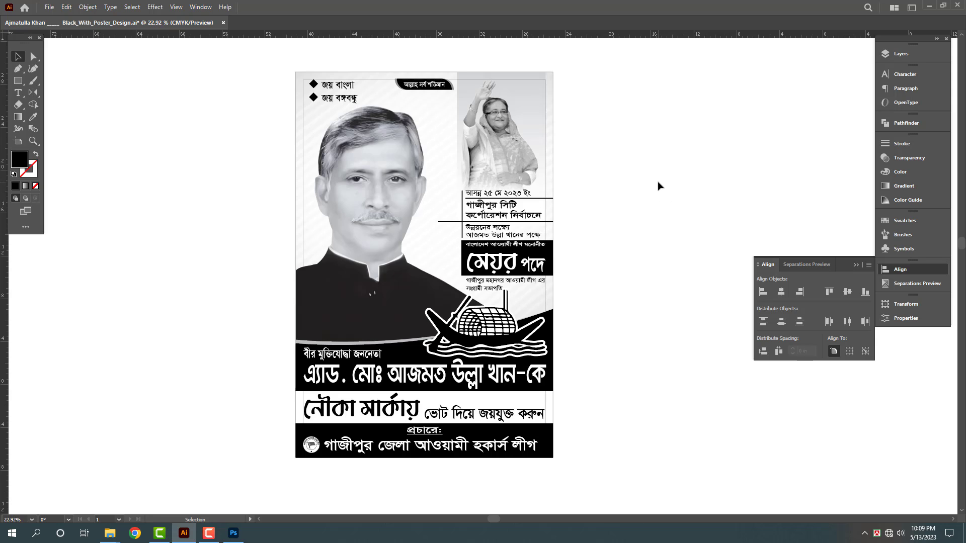
left_click_drag(674, 221, 635, 224)
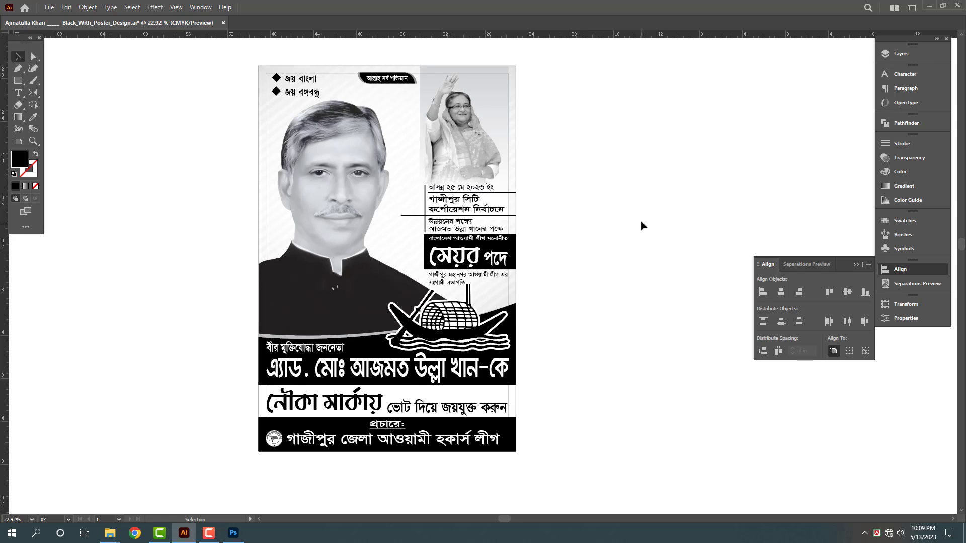
- Widen the two-line "জয় বাংলা / জয় বঙ্গবন্ধু" slogan slightly beside its diamond bullets
left_click_drag(310, 60, 342, 78)
left_click(308, 122)
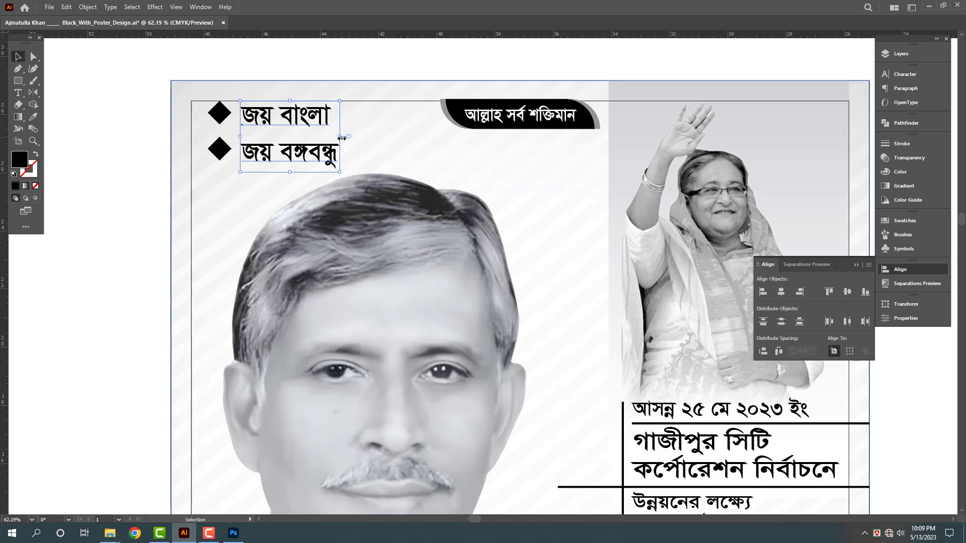
left_click_drag(342, 137, 352, 138)
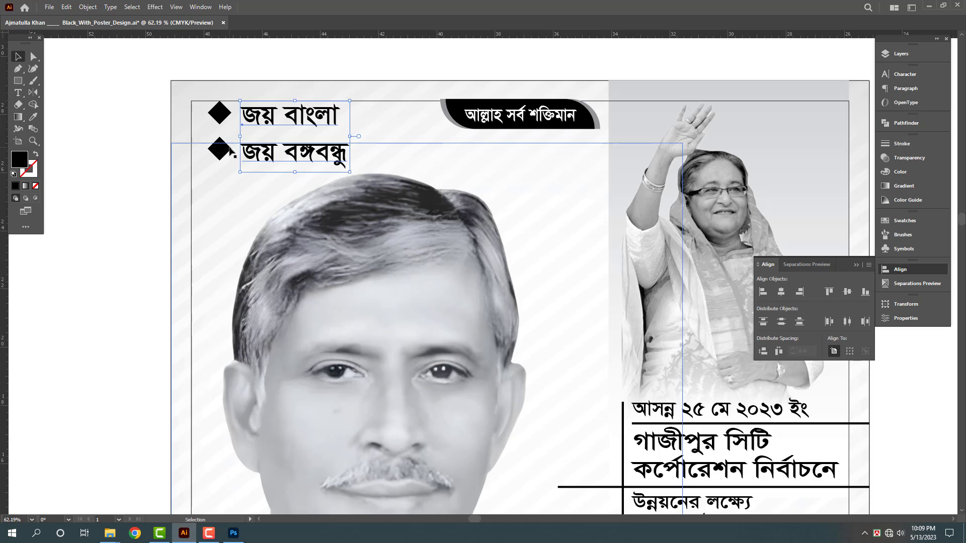
left_click(225, 121, "shift")
left_click(143, 161)
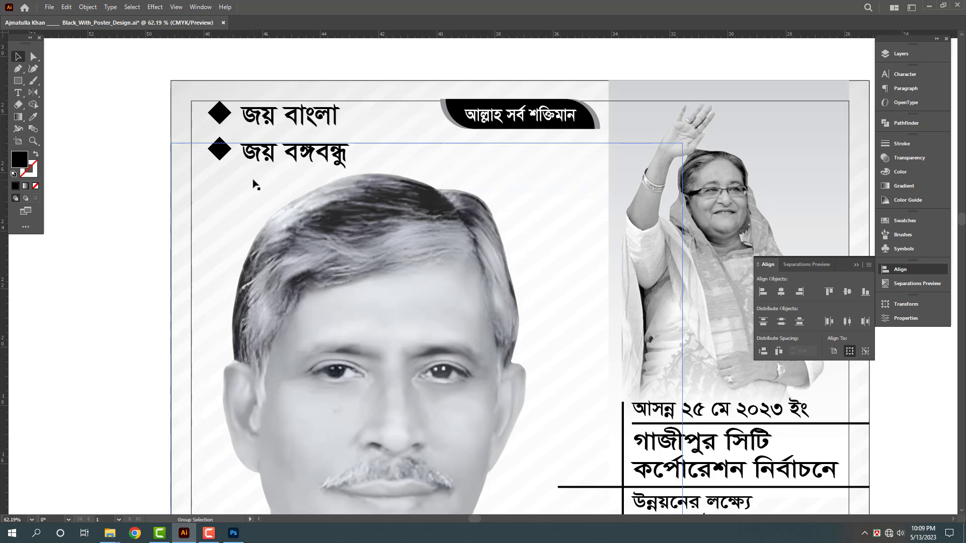
left_click_drag(262, 167, 123, 191)
left_click_drag(434, 285, 454, 222)
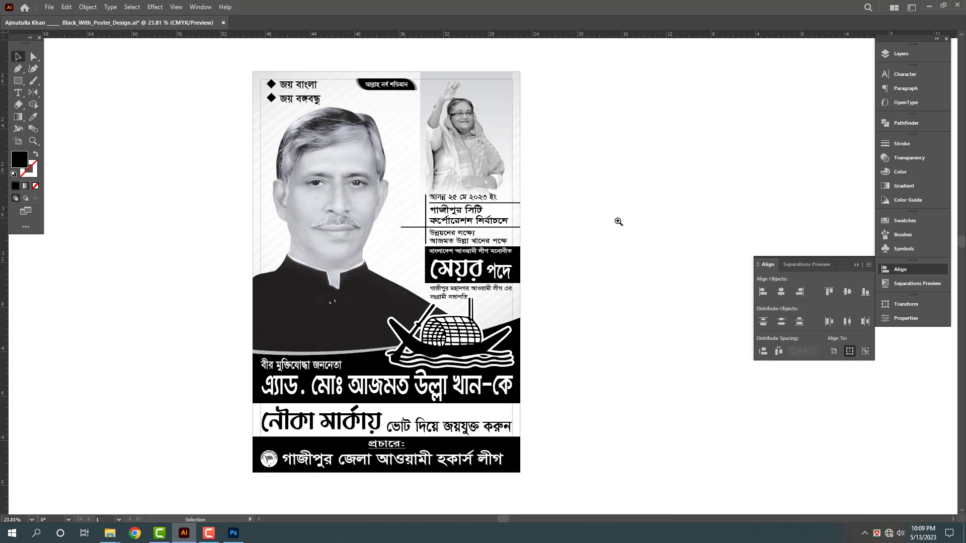
left_click_drag(618, 222, 618, 262)
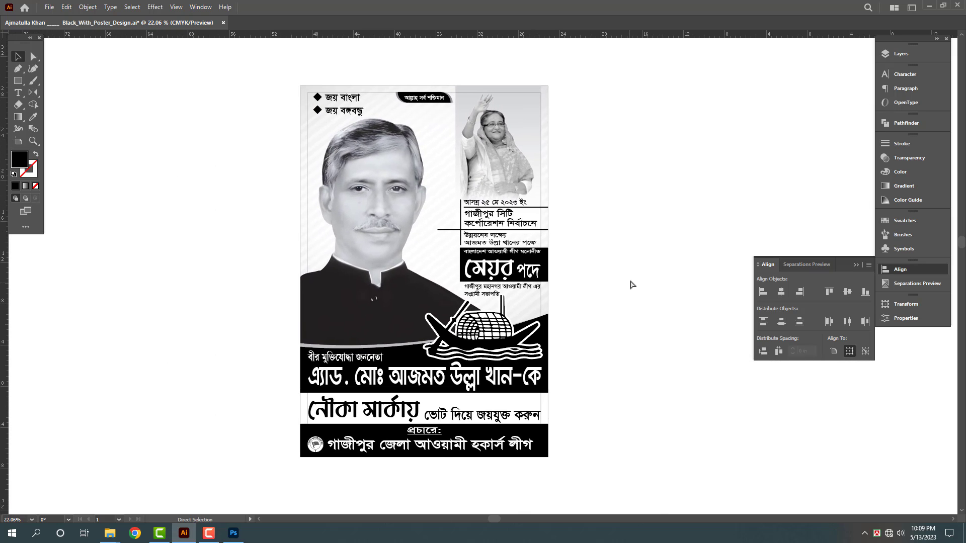
- Show the guides and place a new text line below the poster in Myriad Variable Concept Light
key("ctrl+;")
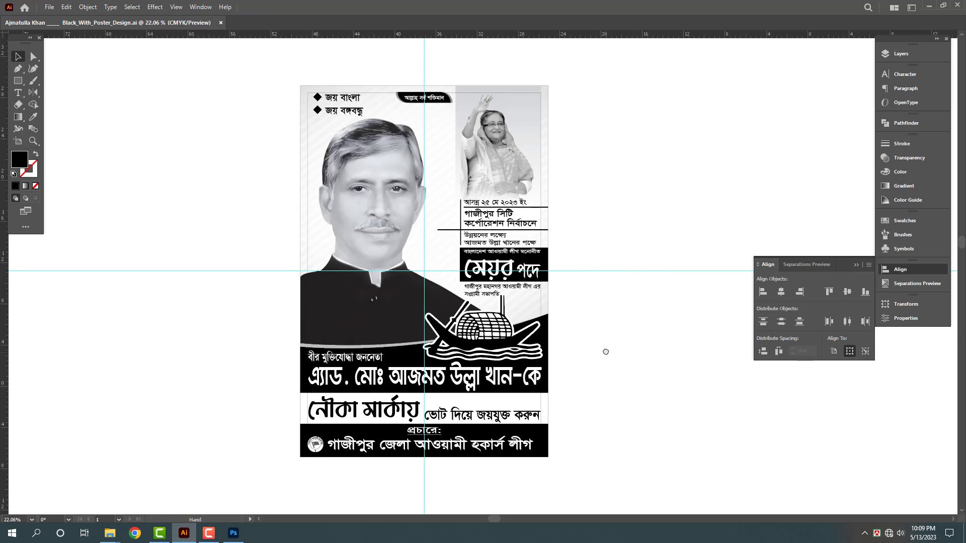
left_click_drag(562, 414, 561, 373)
left_click(481, 471)
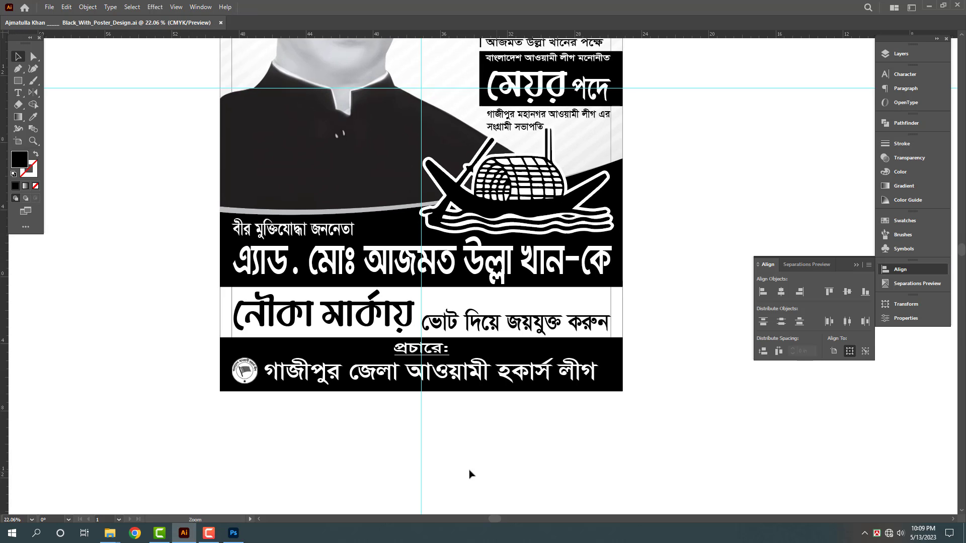
left_click(398, 437)
key("Escape")
key("ctrl+shift+c")
key("ctrl+t")
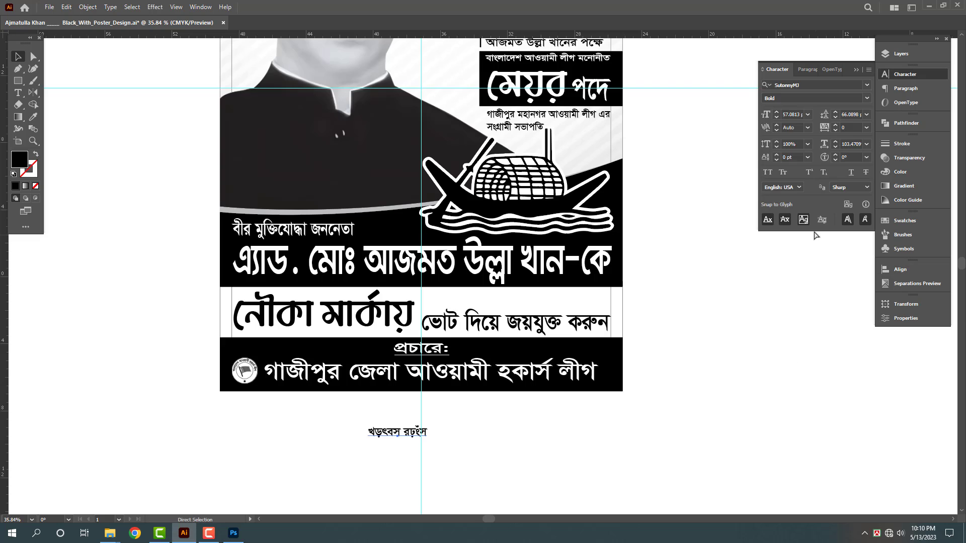
left_click(817, 85)
type("myri")
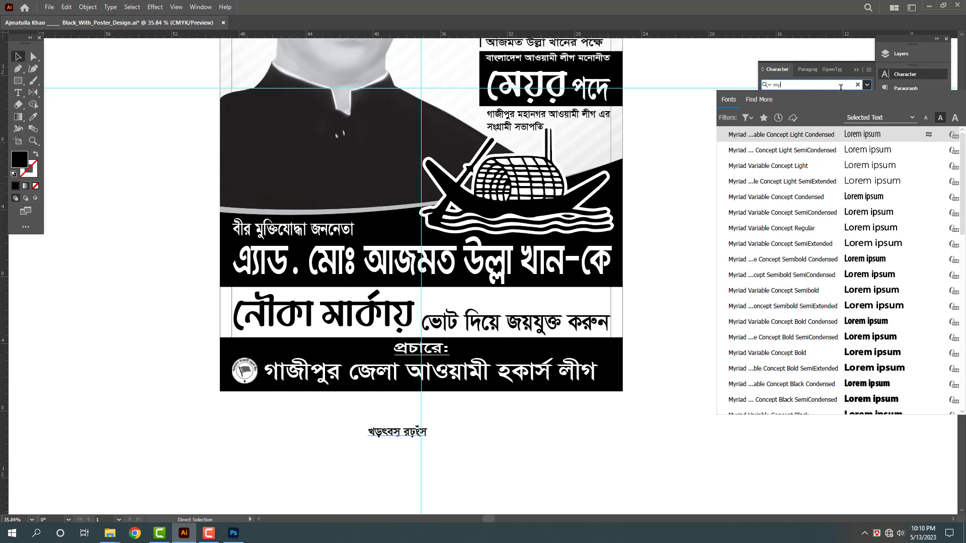
left_click(862, 164)
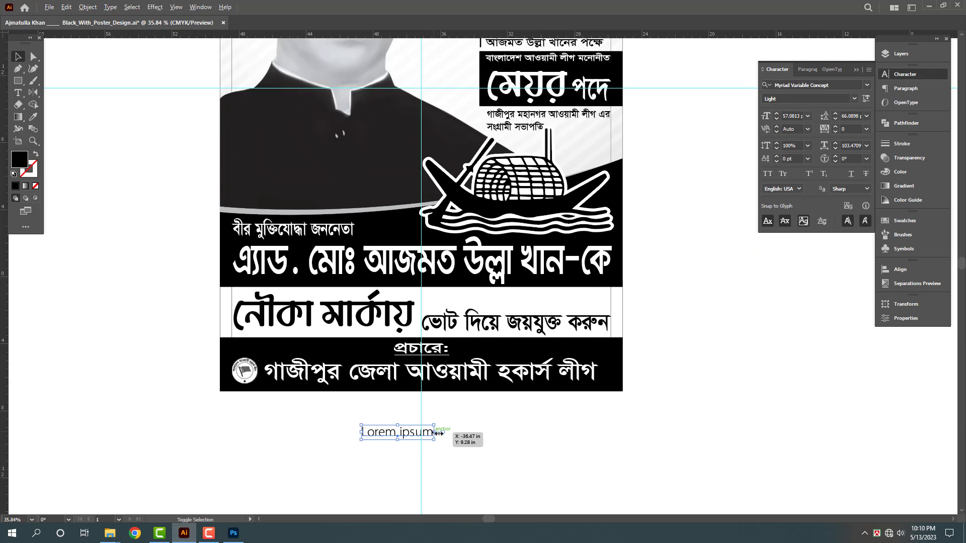
- Enlarge the placeholder line below the poster and replace its text with "Size__ 24” X 36” ___ 200 Pcs"
triple_click(430, 433)
type("Siz")
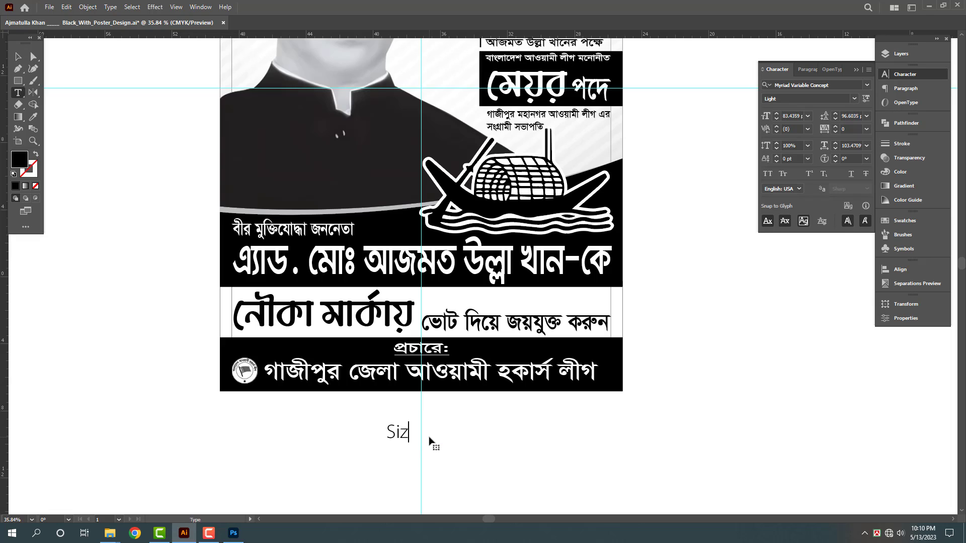
type("e__ 24” X")
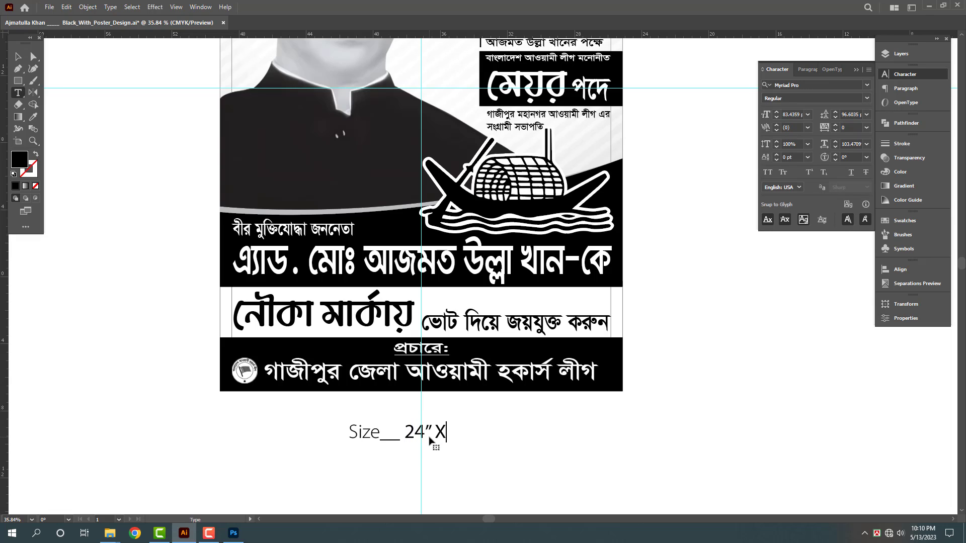
type(" 24\" X 36\" ___ 200 Pcs")
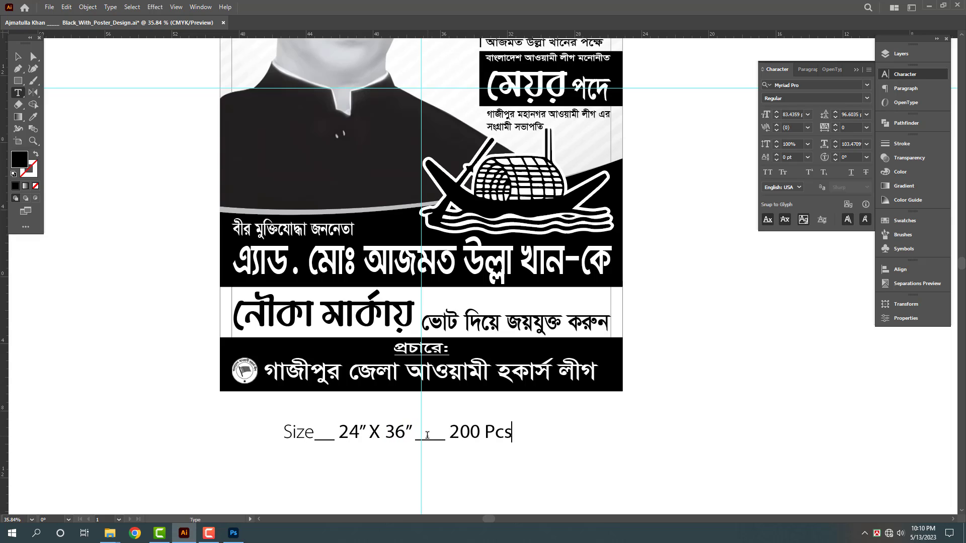
key("Escape")
- Match the whole size line to the light typeface of "Size" and centre it on the vertical guide just below the poster
key("i")
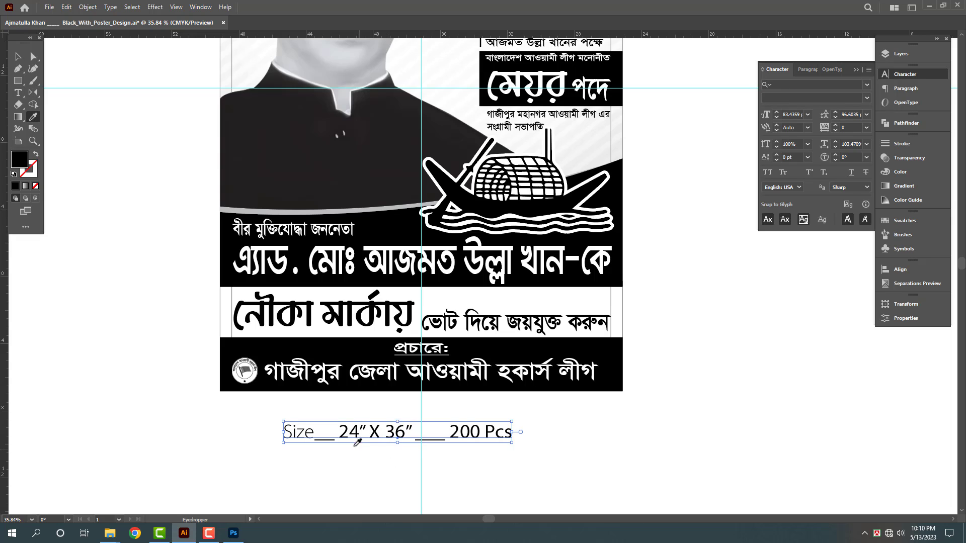
left_click(308, 434)
key("v")
left_click_drag(479, 437, 508, 427)
- Delete the 2 from the quantity in the size line so it reads "00 Pcs"
double_click(476, 422)
key("BackSpace")
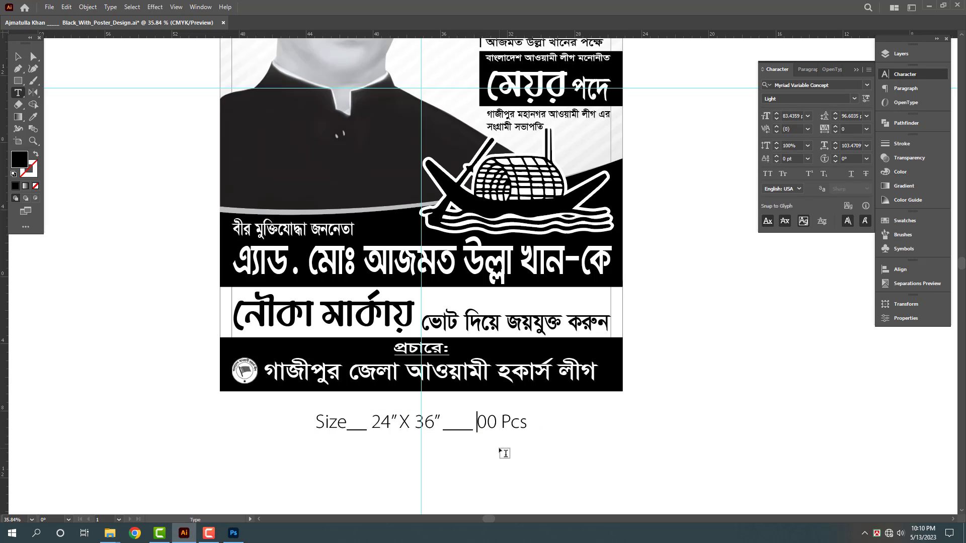
key("Escape")
- Hide the guides and remove the thin margin frame inside the poster
left_click(466, 473)
left_click_drag(468, 475, 322, 481)
left_click_drag(512, 397, 509, 409)
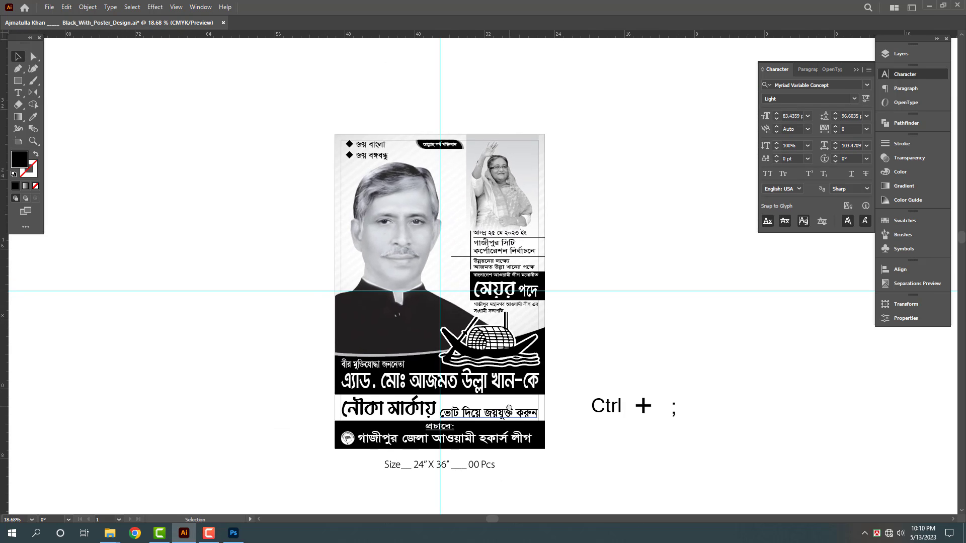
key("ctrl+semicolon")
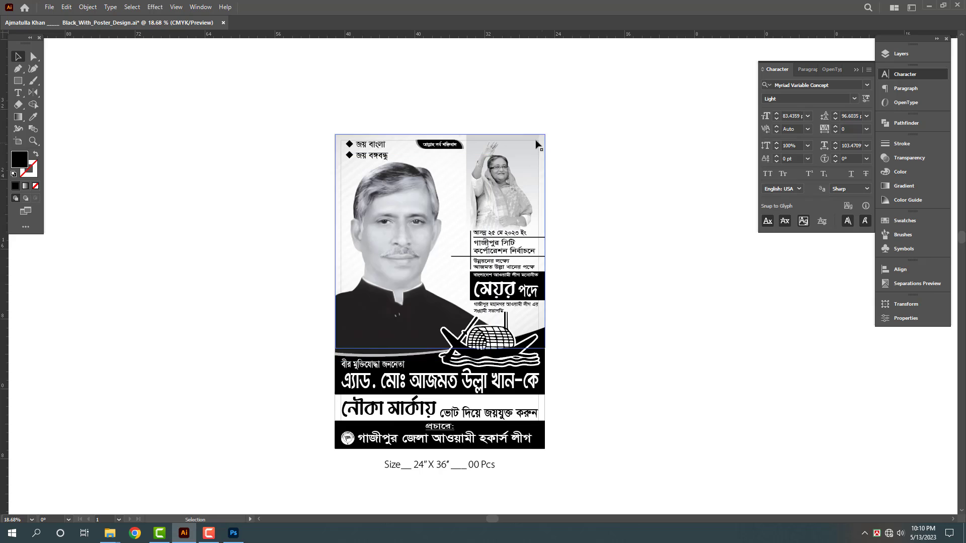
left_click(616, 196)
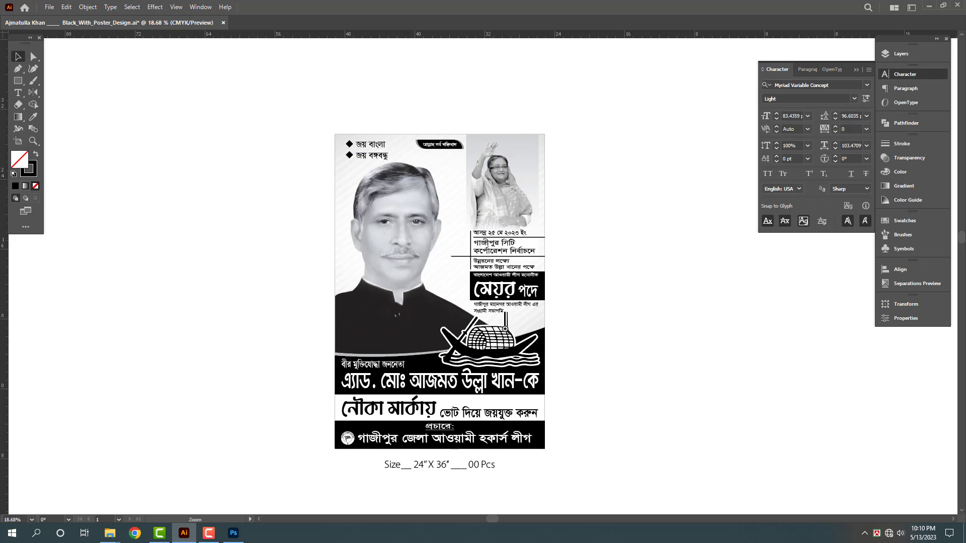
- Hide the rulers around the finished poster and its size note
left_click_drag(505, 329, 537, 330)
mouse_move(536, 330)
left_mouse_down()
mouse_move(555, 321)
mouse_move(523, 316)
left_mouse_up()
key("ctrl+r")
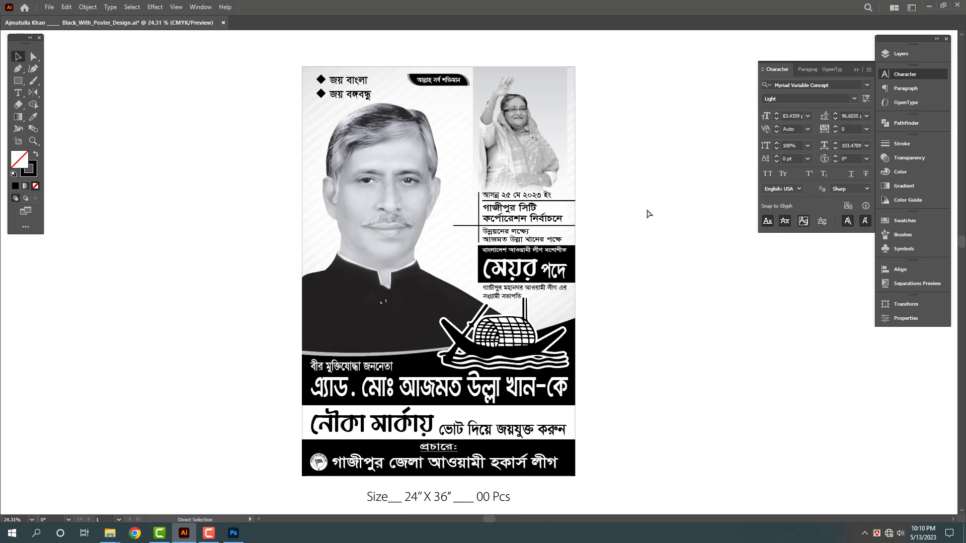
left_click_drag(649, 251, 650, 239)
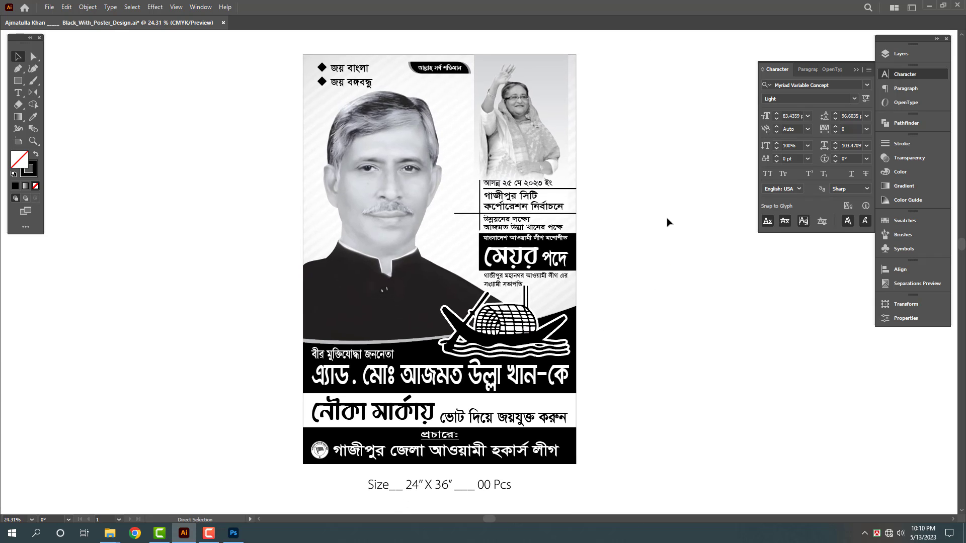